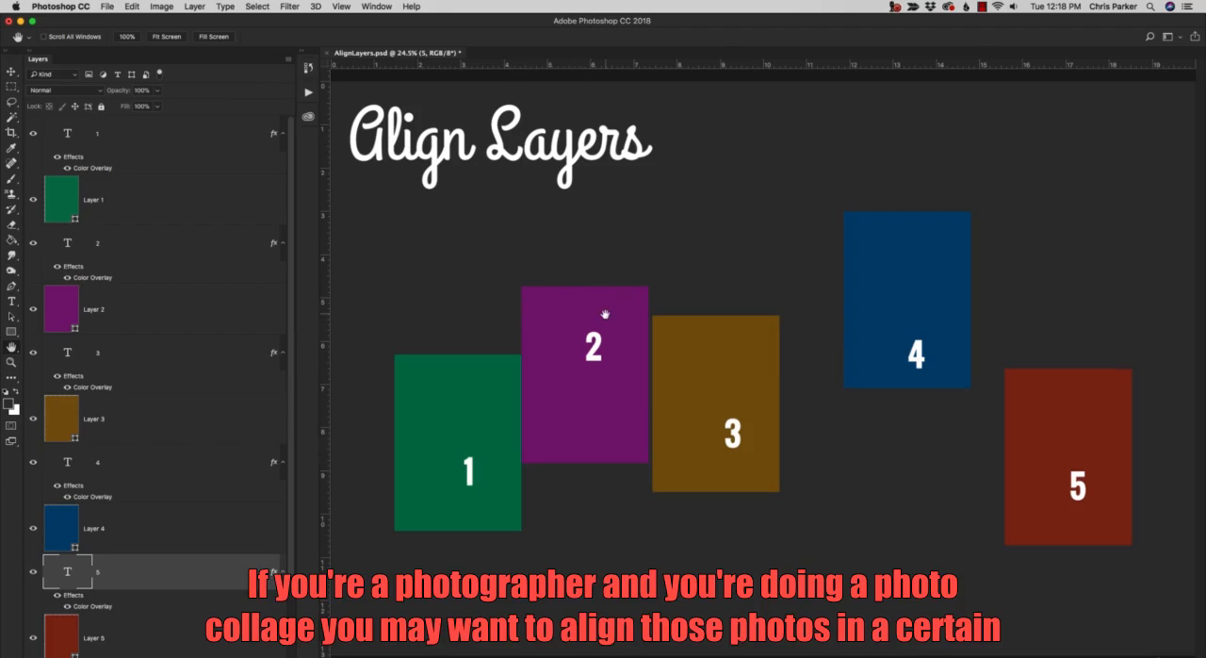
# Try moving the brown rectangle up level with the purple rectangle's top edge, and undo the move.
pyautogui.press('v')
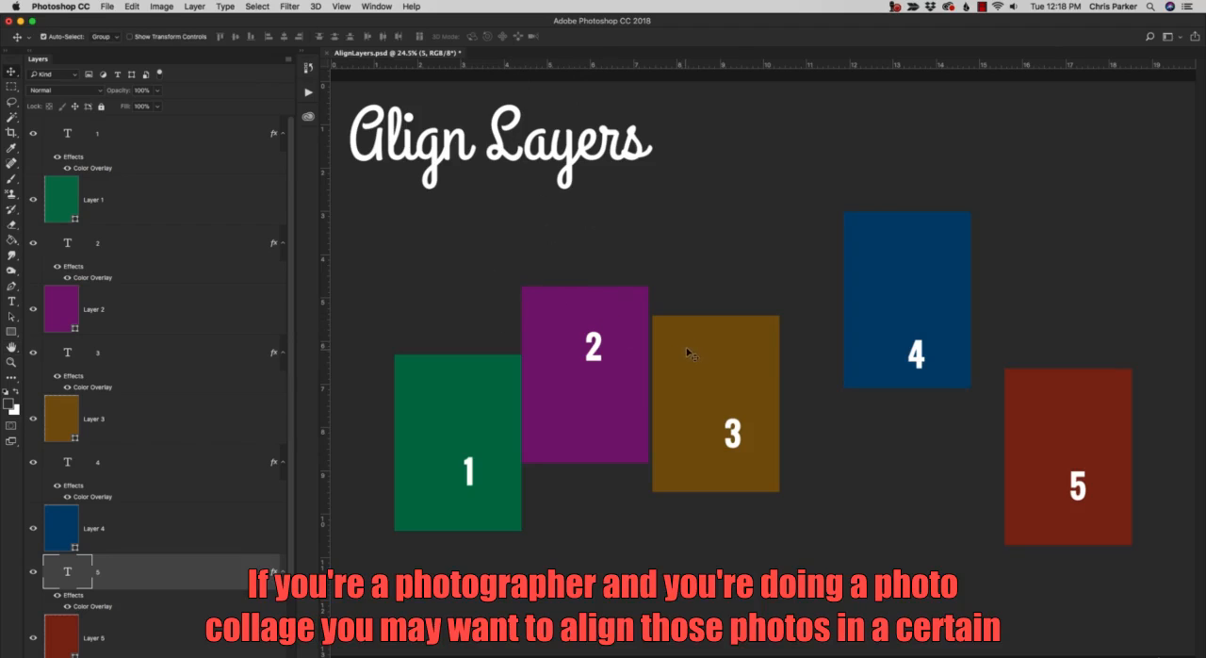
pyautogui.moveTo(684, 344); pyautogui.dragTo(692, 315)
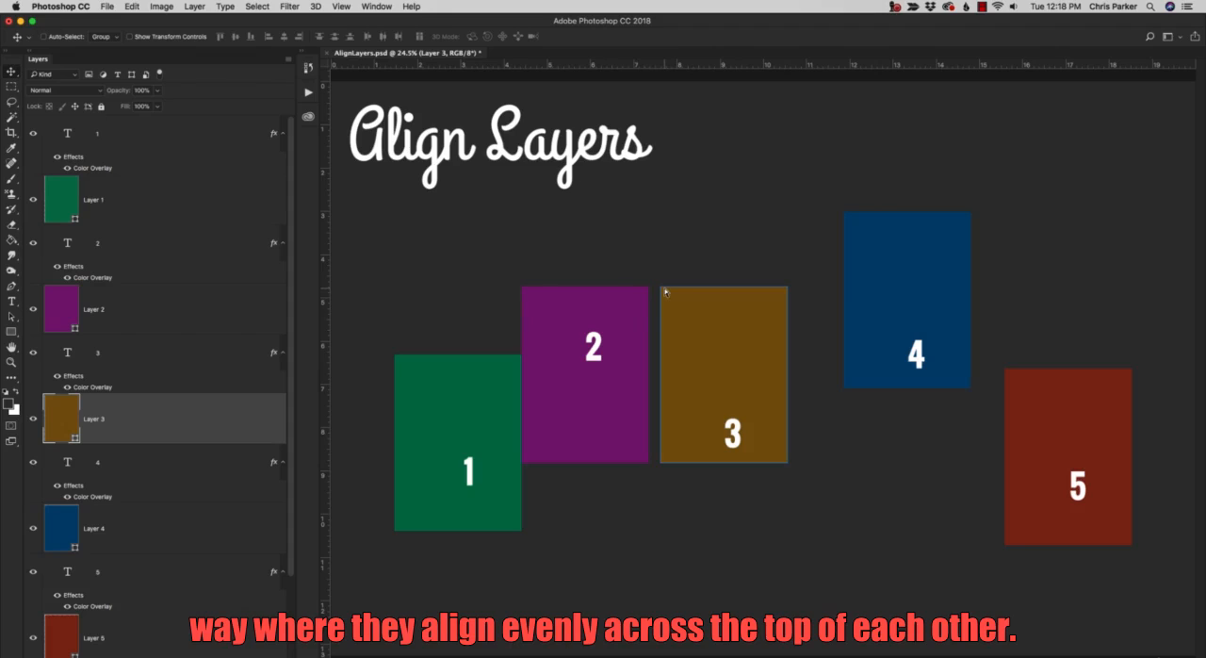
pyautogui.press('super+z')
pyautogui.click(687, 266)
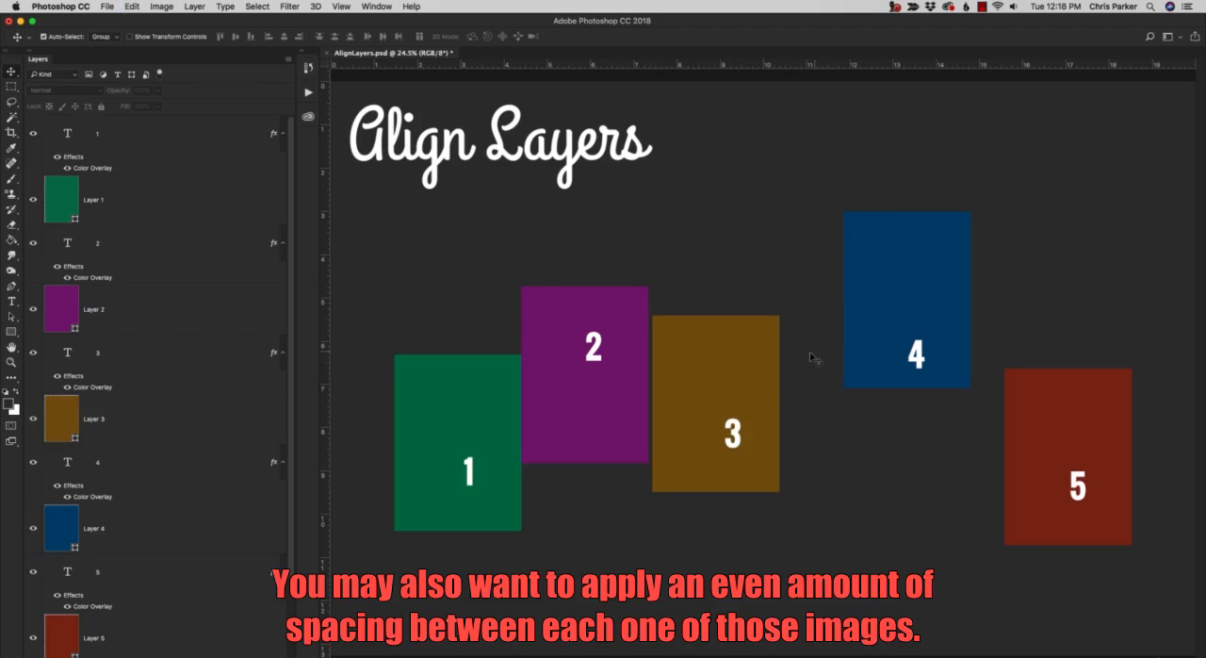
# Move the green and purple rectangles by hand to leave a small gap between them.
pyautogui.moveTo(488, 404); pyautogui.dragTo(452, 405)
pyautogui.moveTo(575, 402)
pyautogui.mouseDown()
pyautogui.moveTo(561, 401)
pyautogui.moveTo(580, 403)
pyautogui.mouseUp()
pyautogui.moveTo(471, 417); pyautogui.dragTo(498, 422)
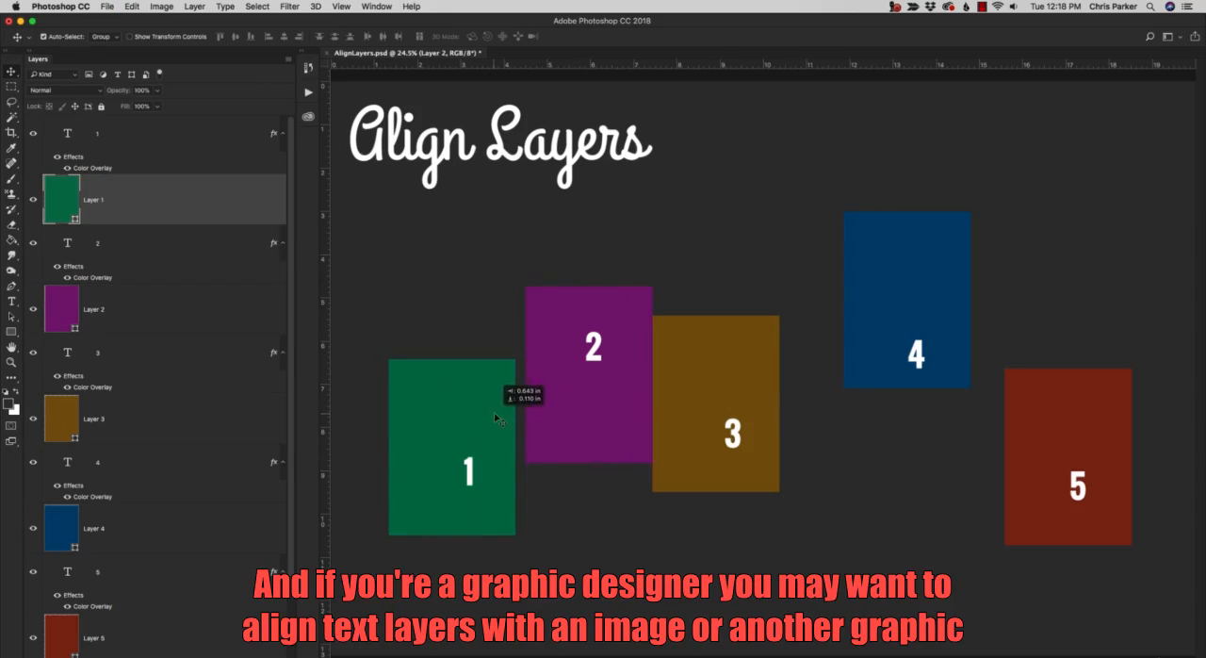
# Move the number 3 off the brown rectangle and place it back on the rectangle.
pyautogui.moveTo(735, 435); pyautogui.dragTo(662, 516)
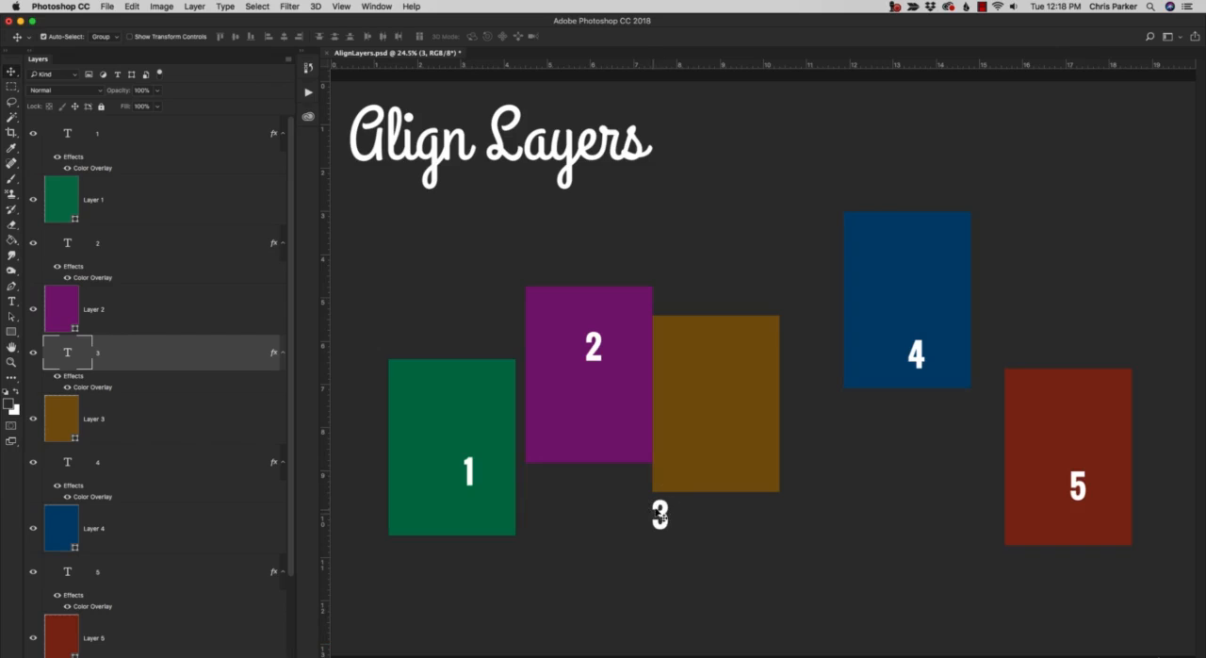
pyautogui.moveTo(671, 518); pyautogui.dragTo(736, 452)
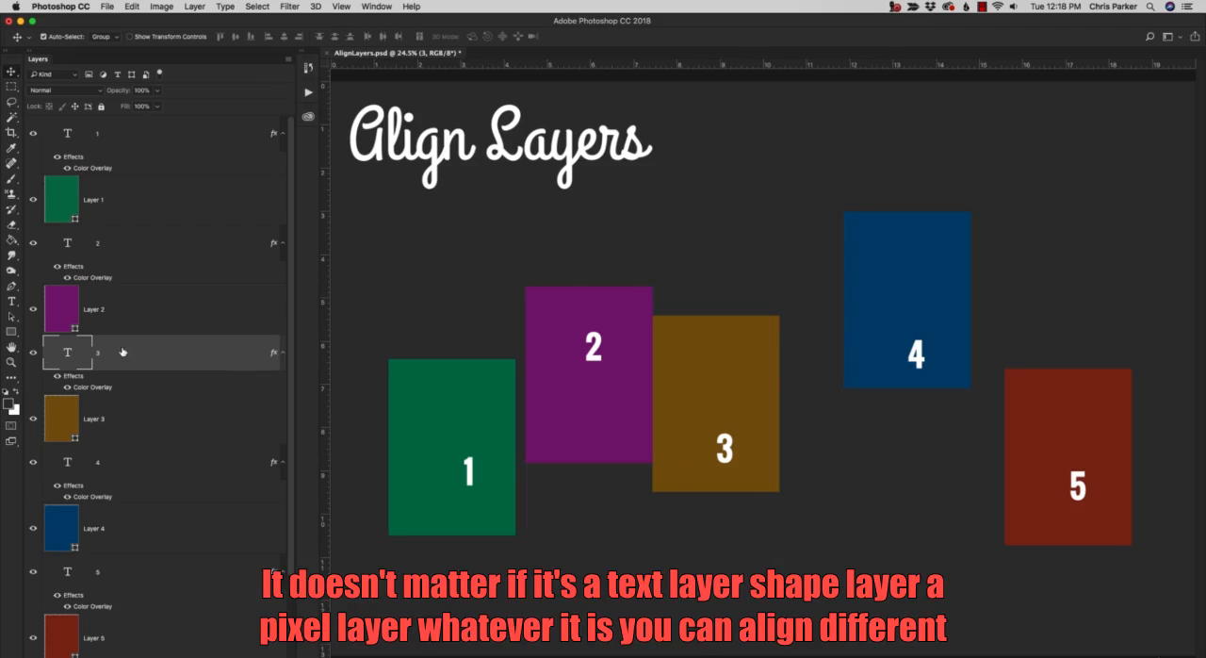
# Review the file's text, shape and locked layers by selecting them one after another down to the Background.
pyautogui.click(117, 428)
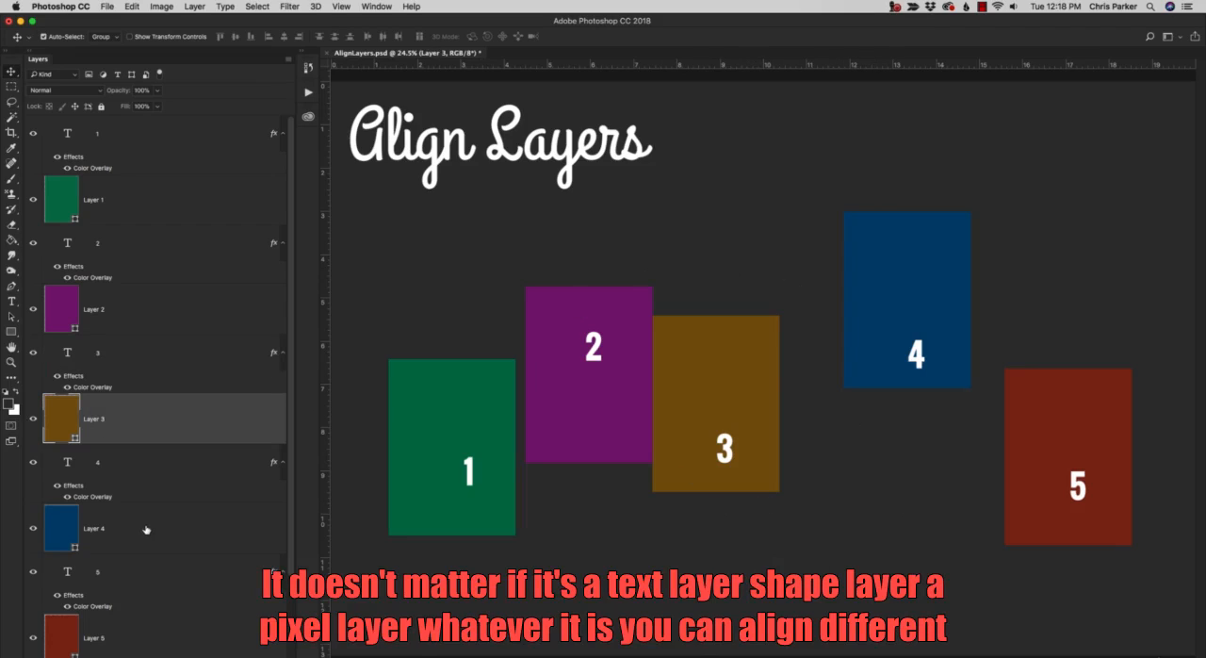
pyautogui.click(147, 531)
pyautogui.click(133, 469)
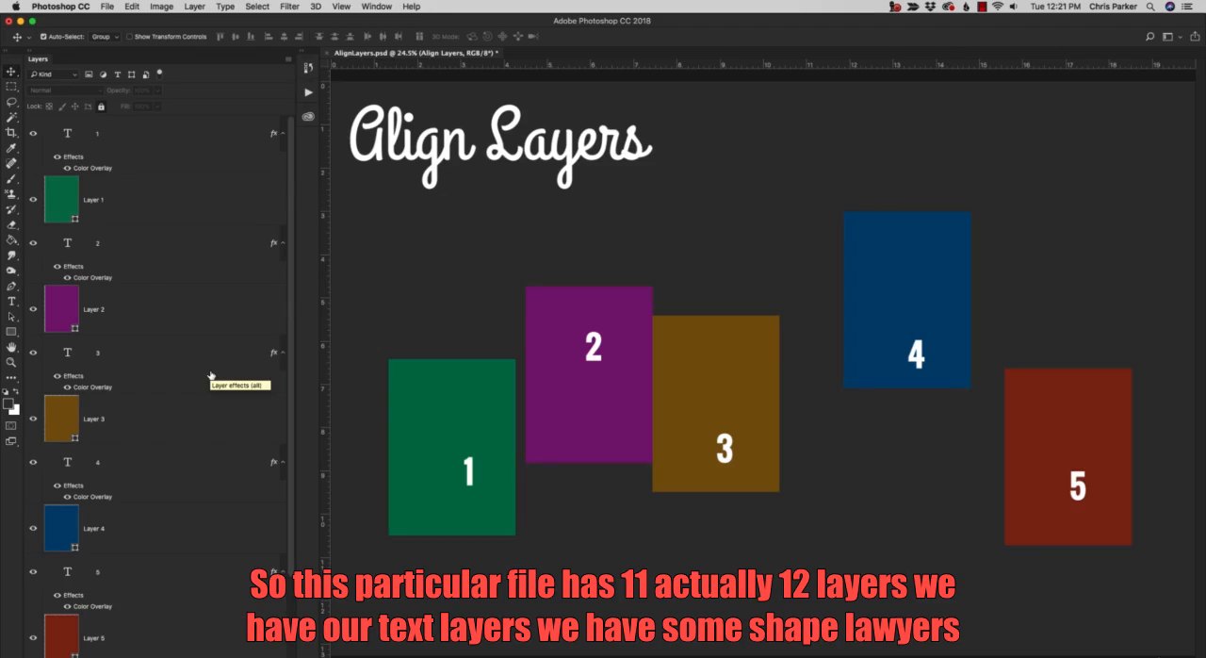
pyautogui.scroll(-3, 208, 382)
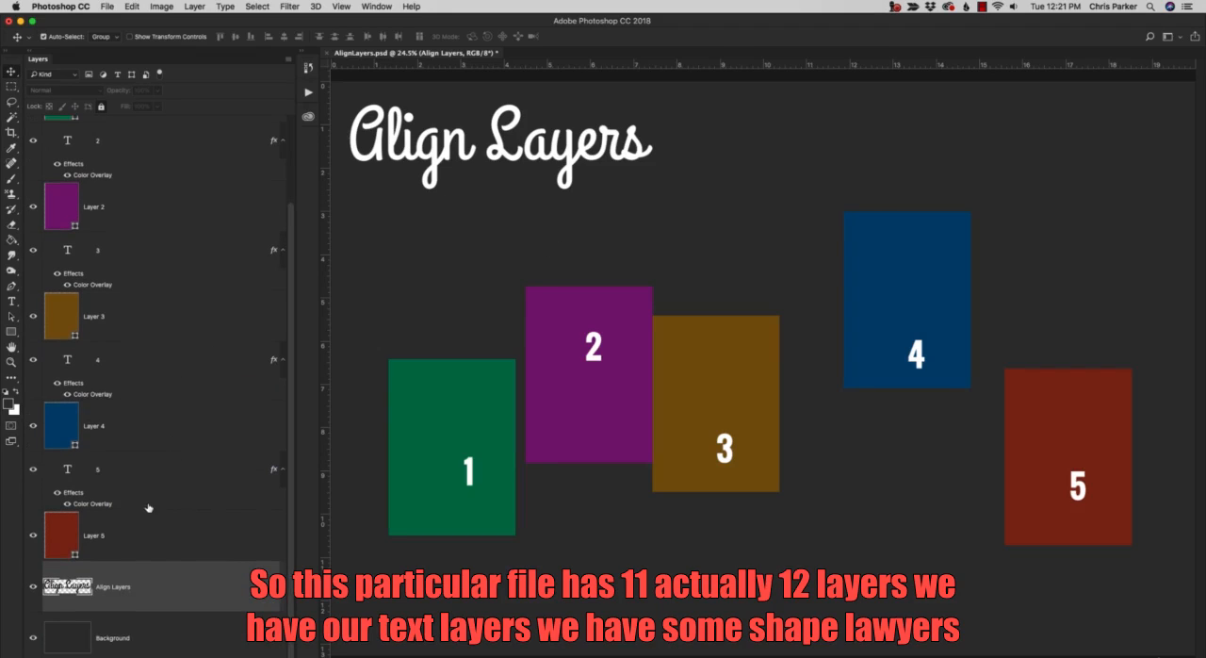
pyautogui.click(123, 470)
pyautogui.click(143, 541)
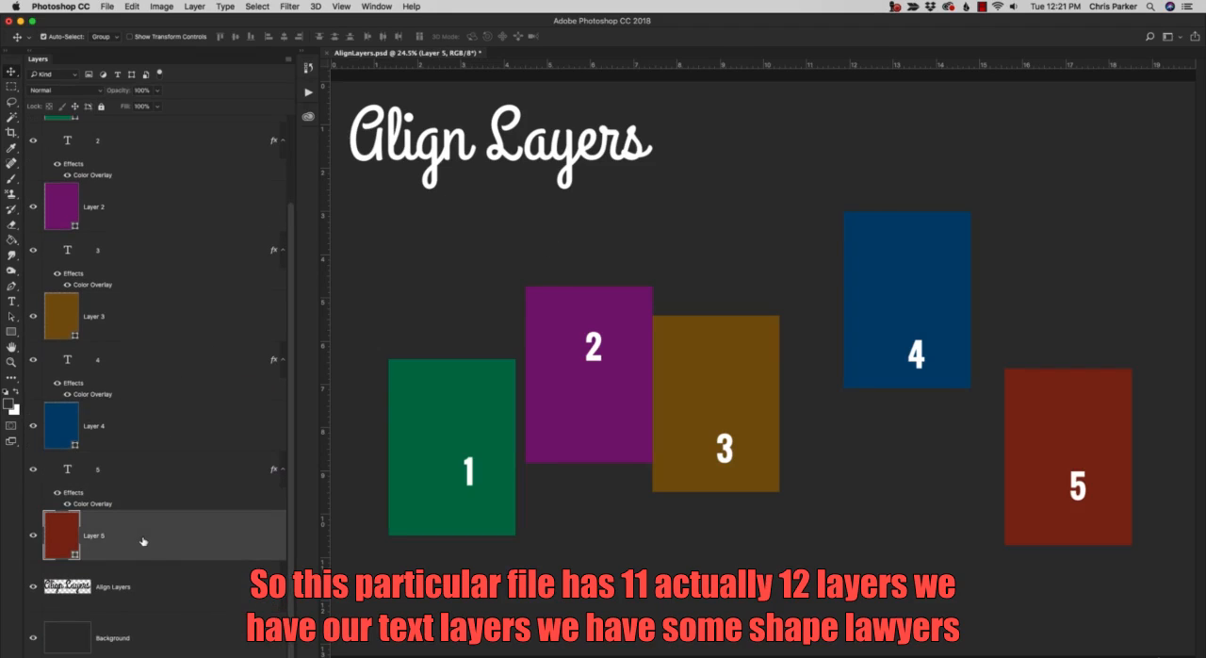
pyautogui.click(173, 596)
pyautogui.click(177, 637)
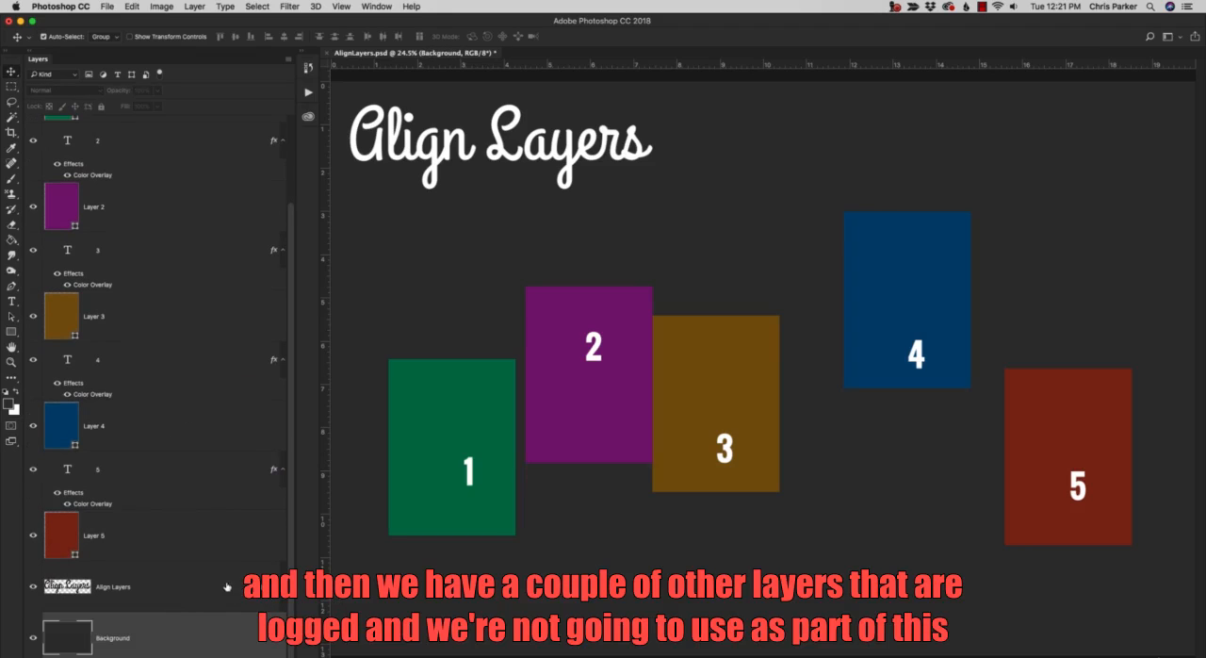
pyautogui.scroll(3, 195, 568)
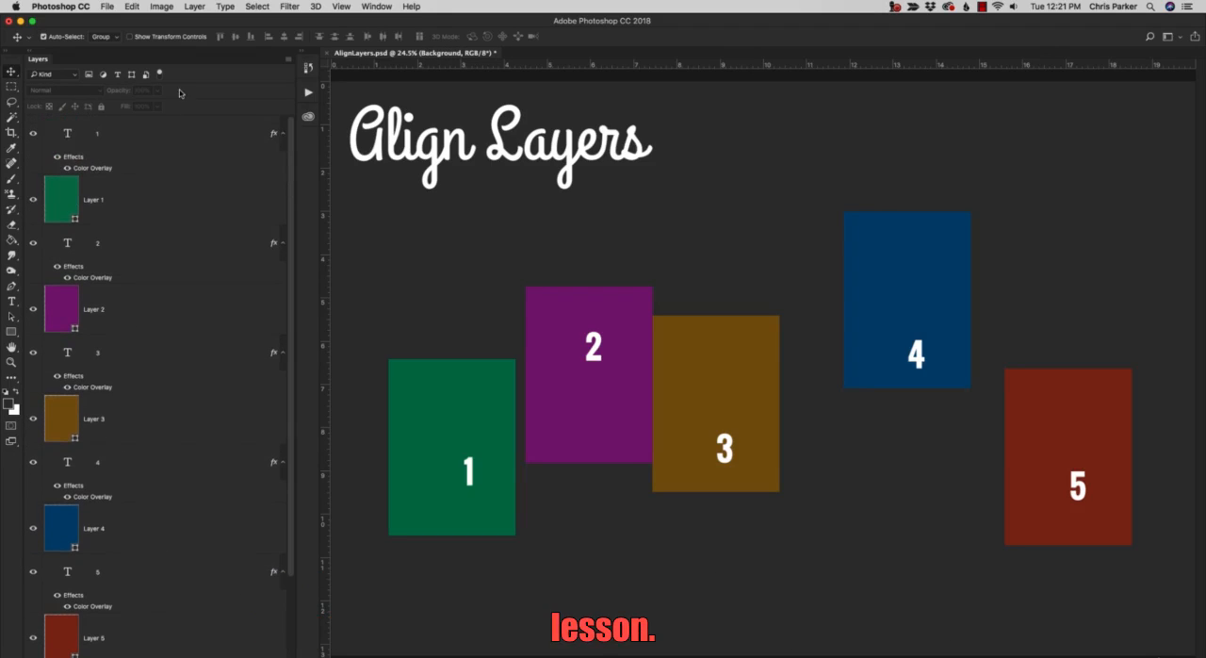
# Identify text layer 1 and the green shape Layer 1 below it, switching the shape's visibility off and on.
pyautogui.click(185, 143)
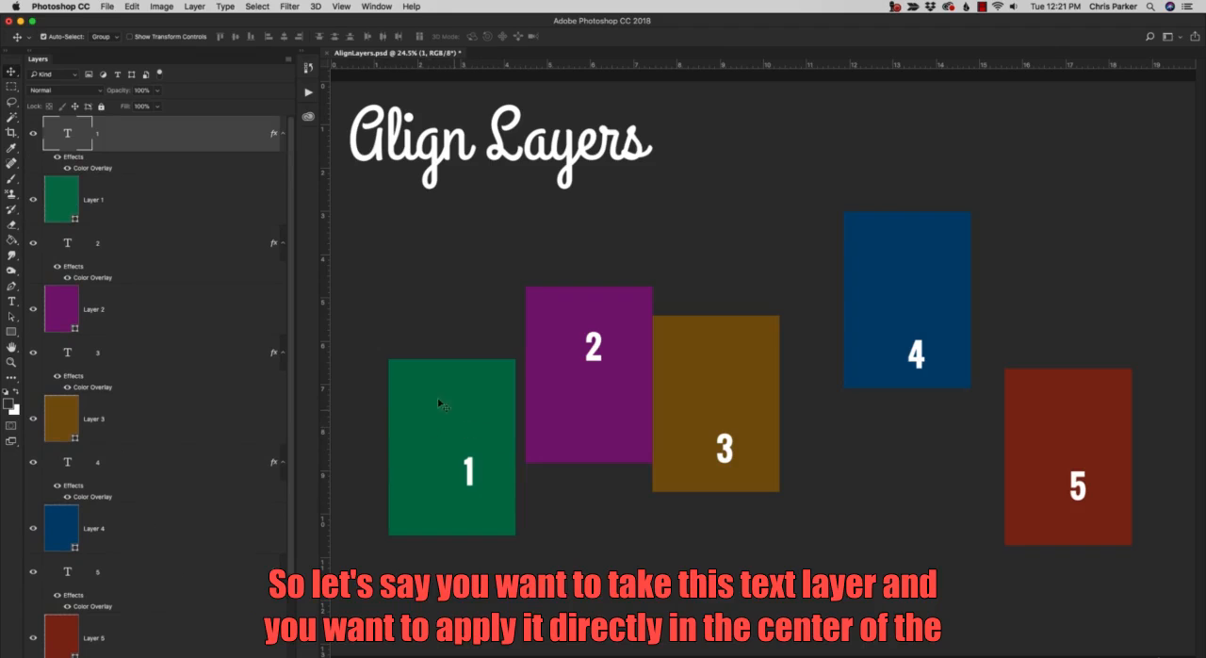
pyautogui.click(191, 208)
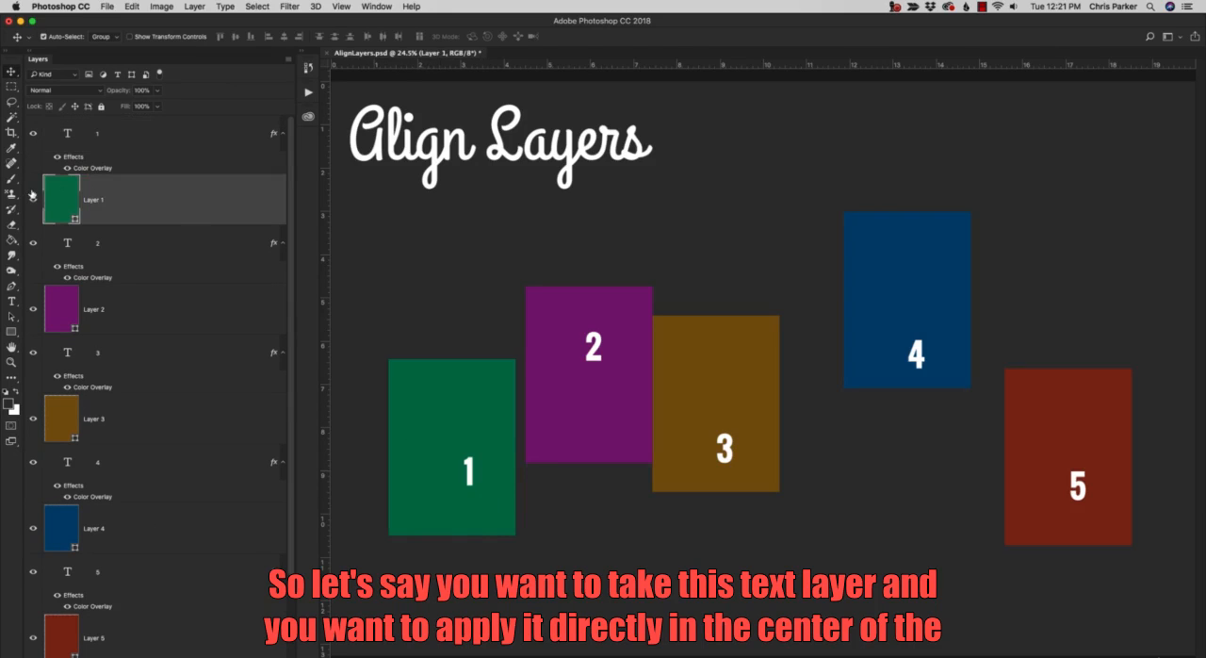
pyautogui.click(34, 199)
pyautogui.click(33, 200)
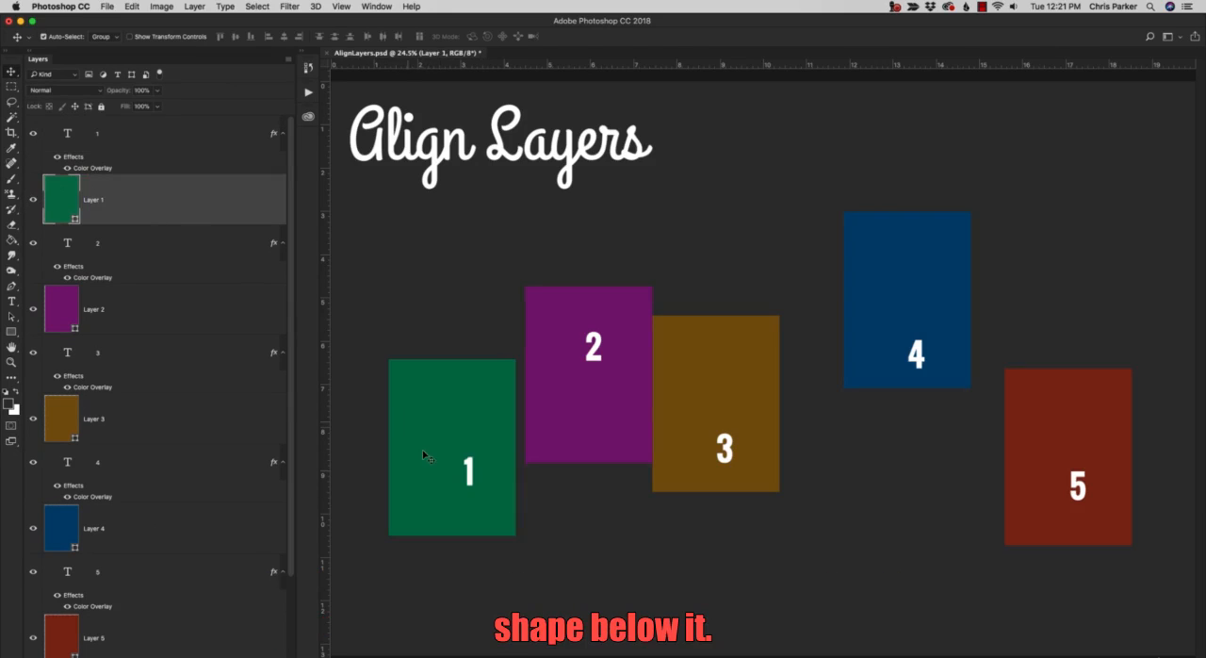
# Try centering the number 1 on the green rectangle by eye, and move it back off center.
pyautogui.click(471, 477)
pyautogui.moveTo(472, 477); pyautogui.dragTo(459, 457)
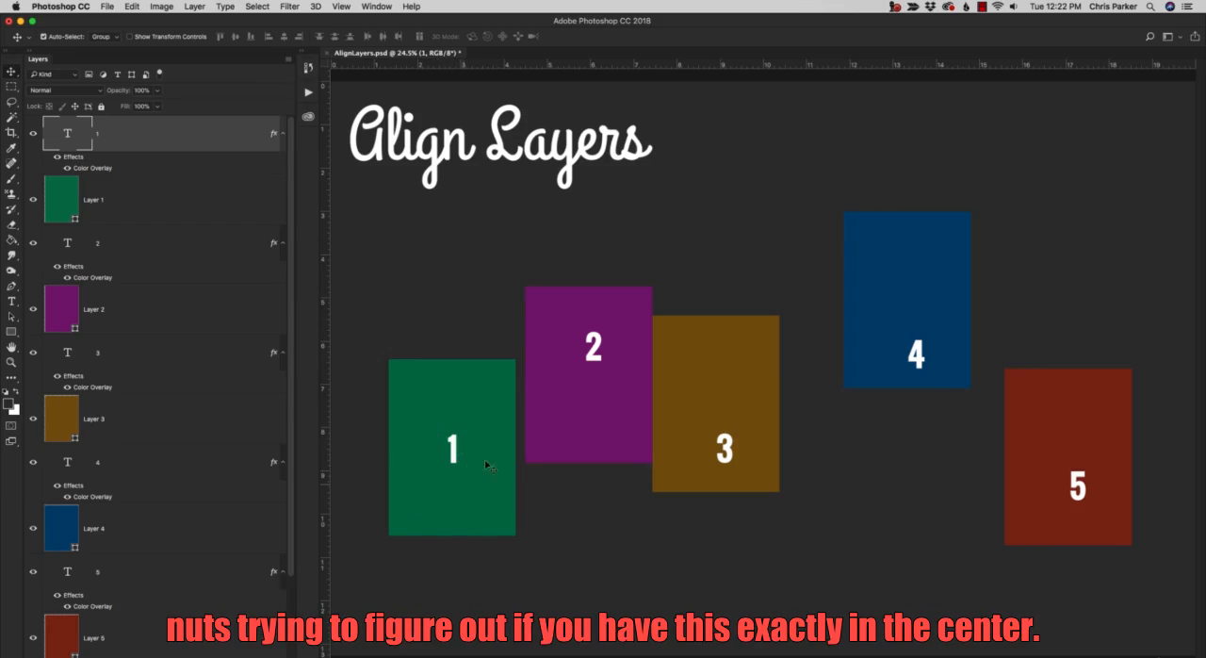
pyautogui.moveTo(457, 456); pyautogui.dragTo(478, 477)
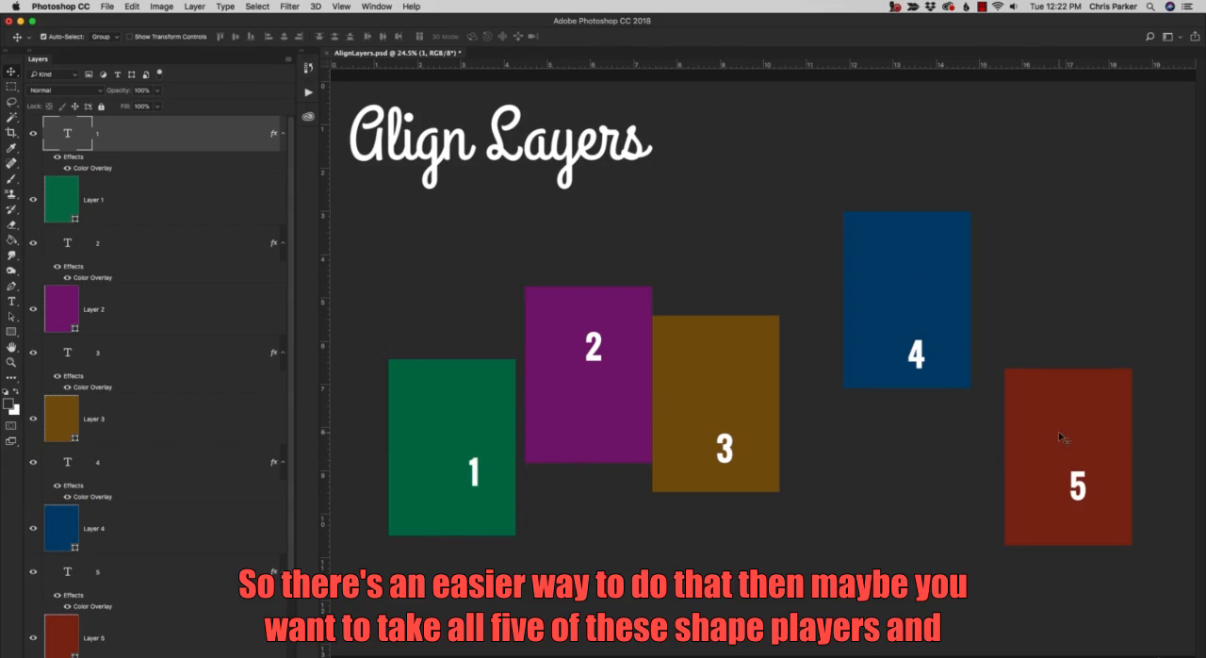
# Move the green and brown rectangles up by hand to line up with the purple rectangle's top edge.
pyautogui.moveTo(469, 405); pyautogui.dragTo(470, 331)
pyautogui.moveTo(690, 360); pyautogui.dragTo(706, 334)
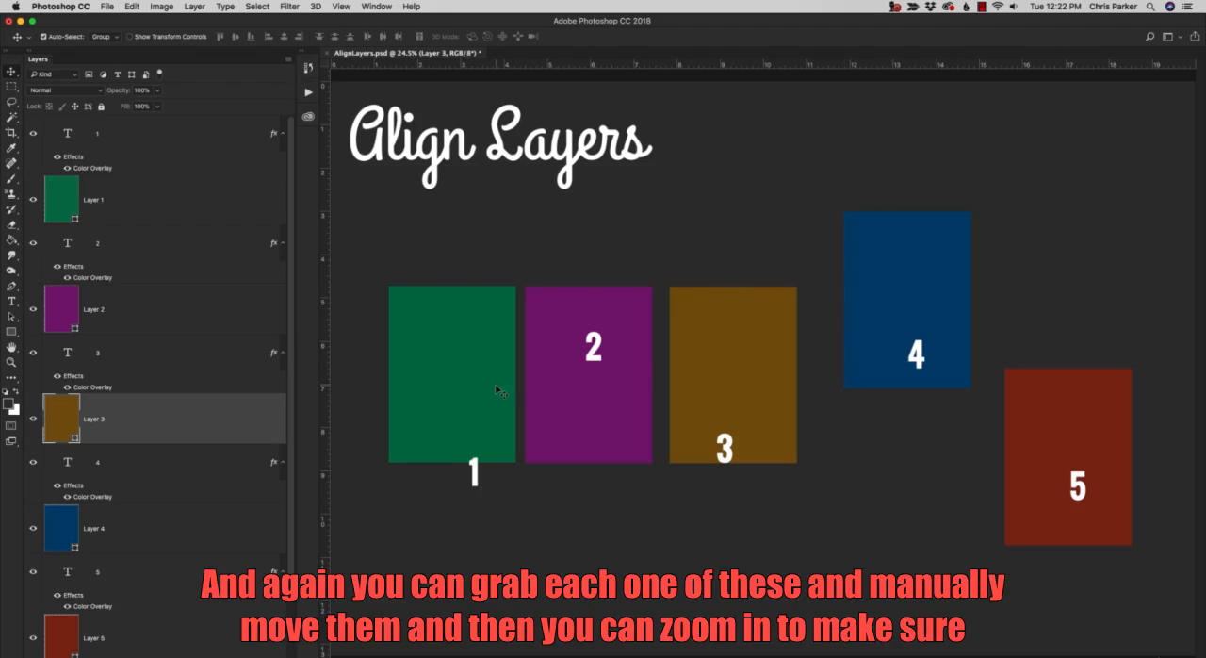
# Revert the document to an earlier Move state in the history, discarding the recent manual moves.
pyautogui.click(309, 68)
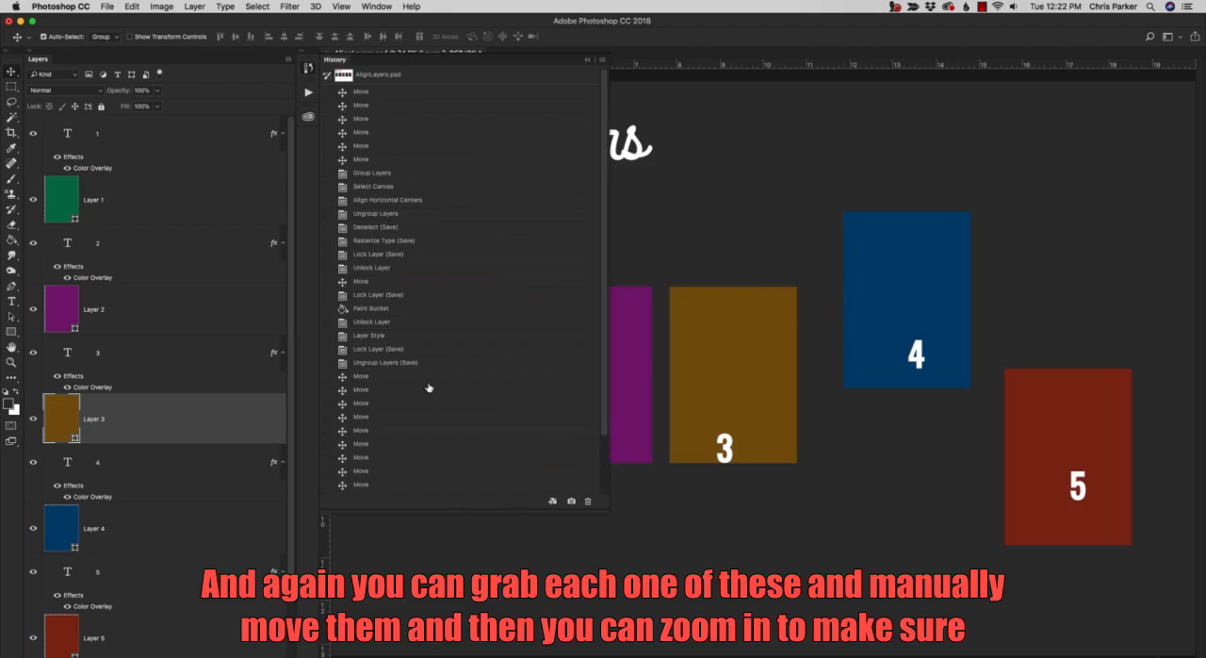
pyautogui.click(404, 445)
pyautogui.click(784, 52)
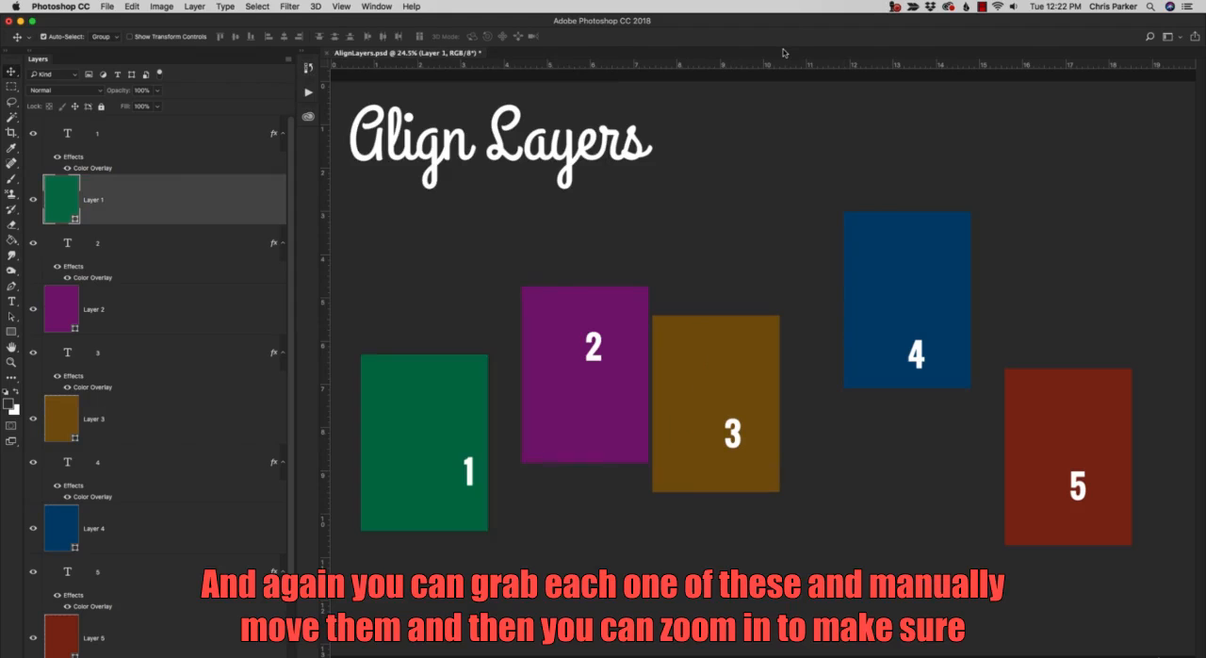
# Try aligning the brown rectangle with the purple one's top edge in a close-up view, and undo the move.
pyautogui.press('z')
pyautogui.moveTo(488, 262); pyautogui.dragTo(770, 394)
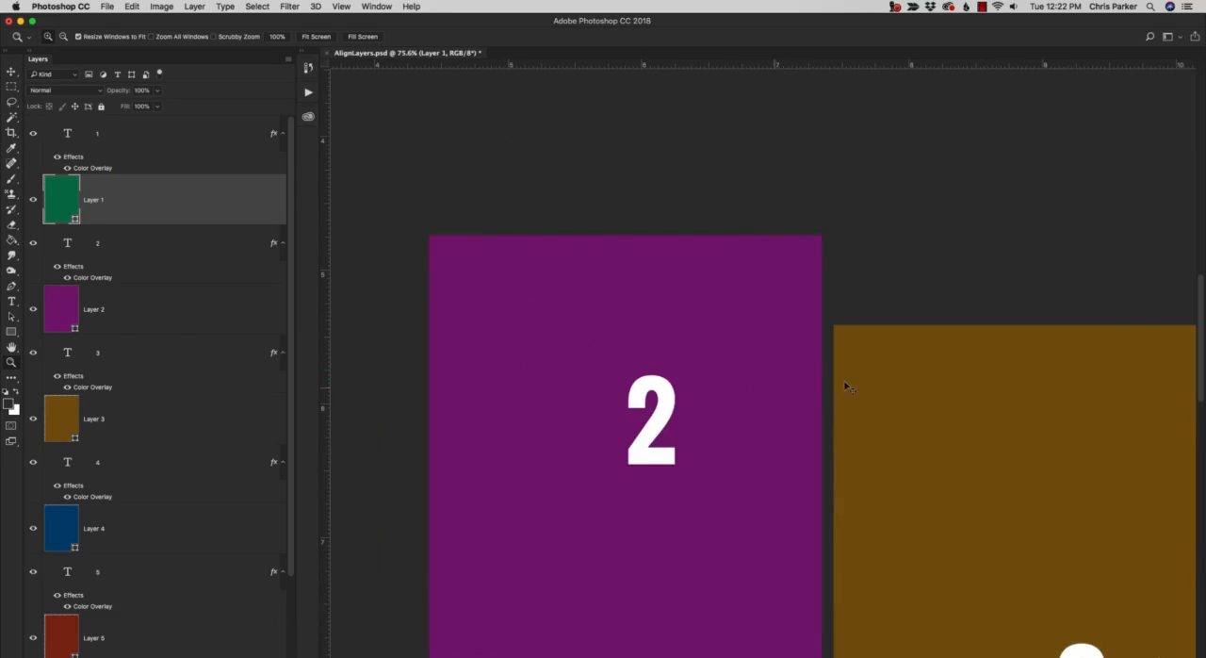
pyautogui.press('v')
pyautogui.moveTo(884, 370); pyautogui.dragTo(893, 269)
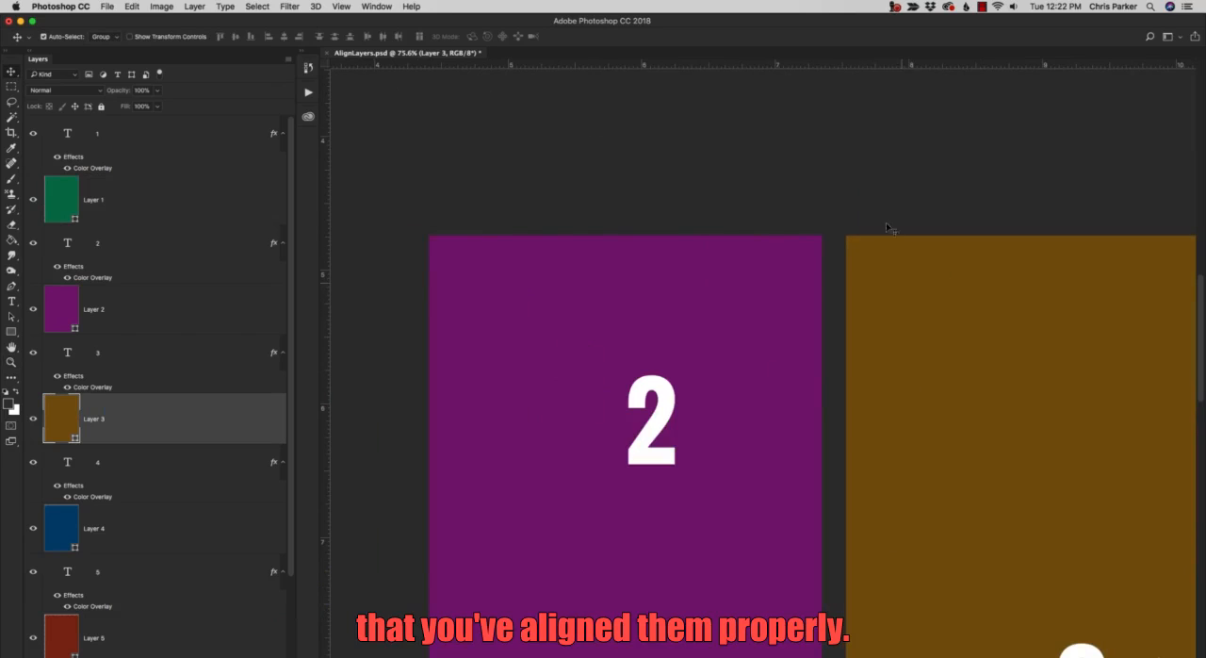
pyautogui.press('super+z')
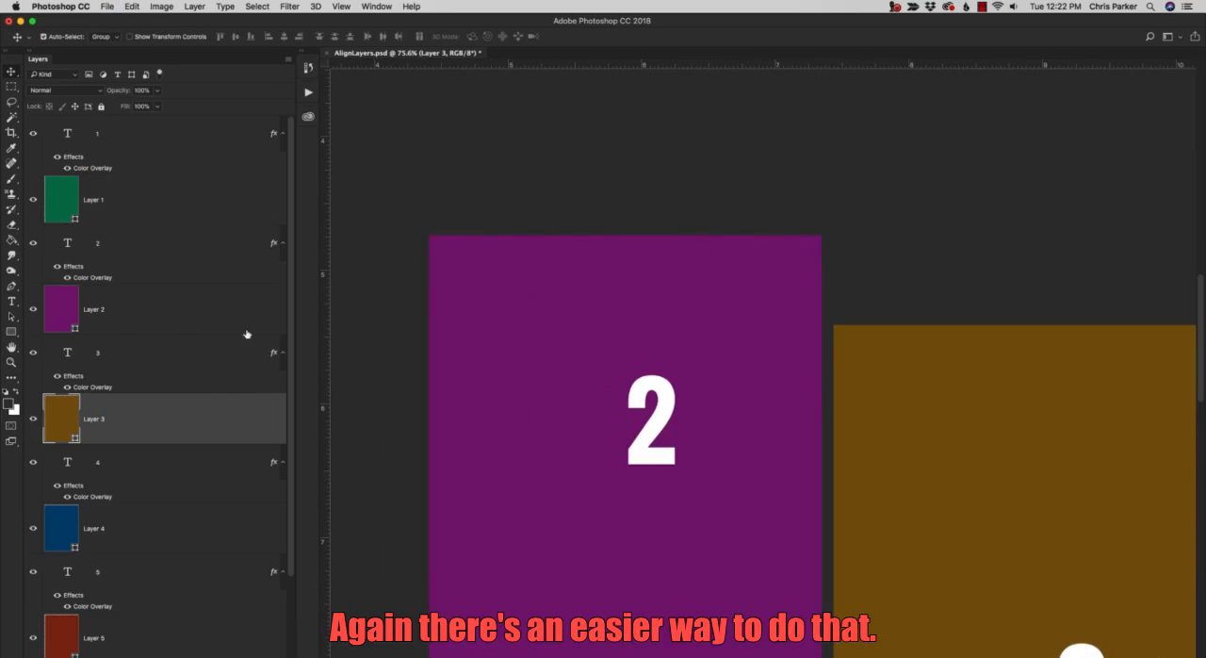
pyautogui.doubleClick(12, 348)
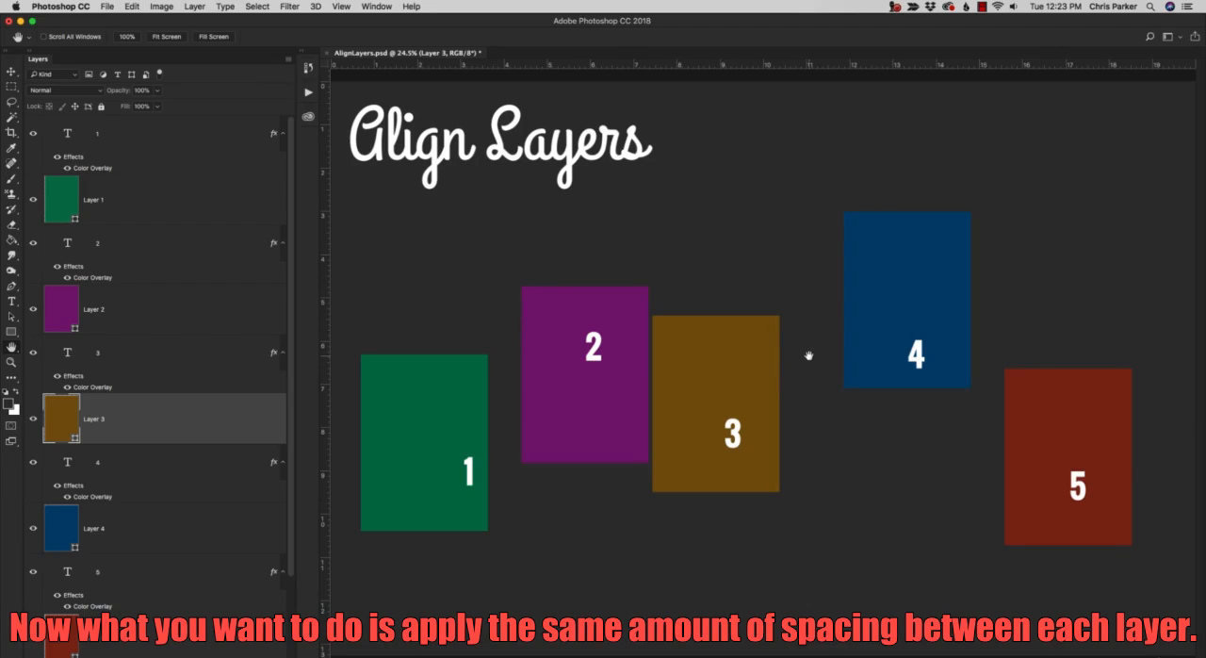
# Try spacing the brown and red rectangles by hand, undo the red one's move, and return the brown one beside the purple rectangle.
pyautogui.press('v')
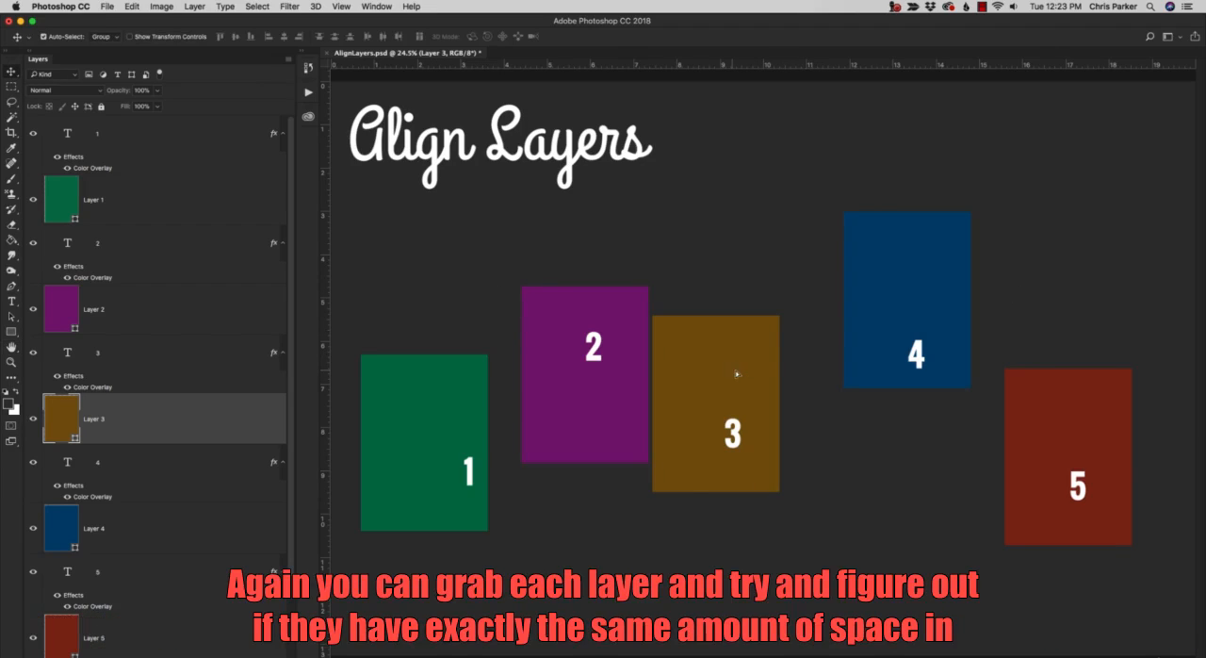
pyautogui.moveTo(738, 374); pyautogui.dragTo(768, 369)
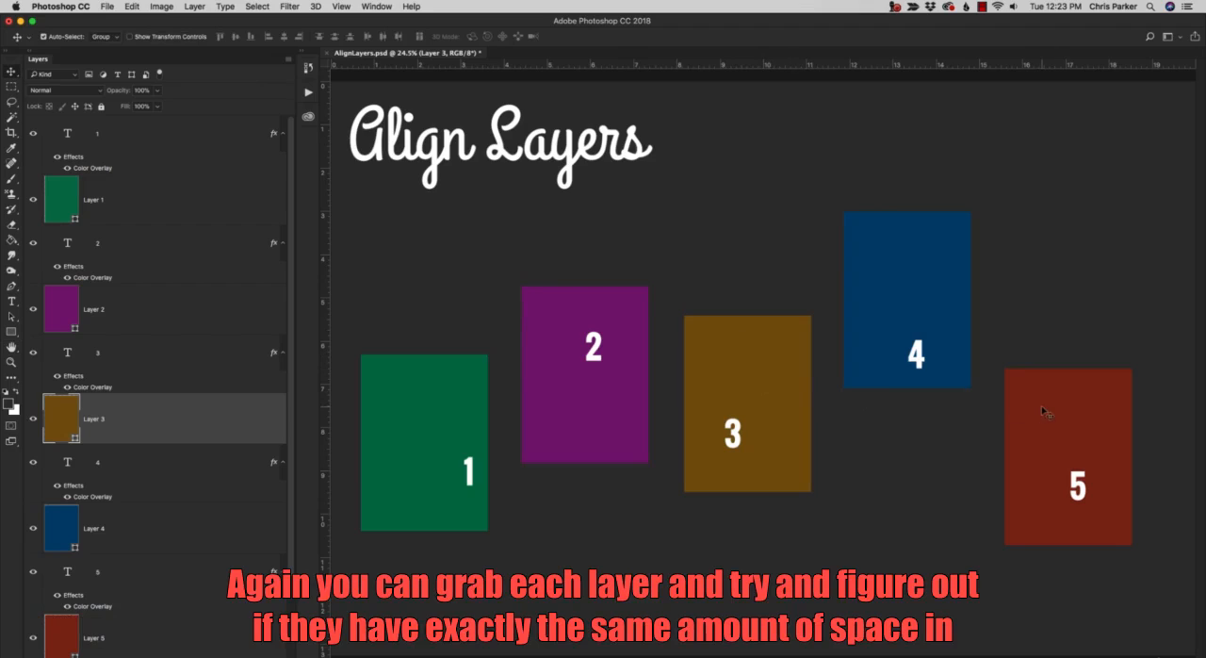
pyautogui.moveTo(1041, 411); pyautogui.dragTo(1033, 409)
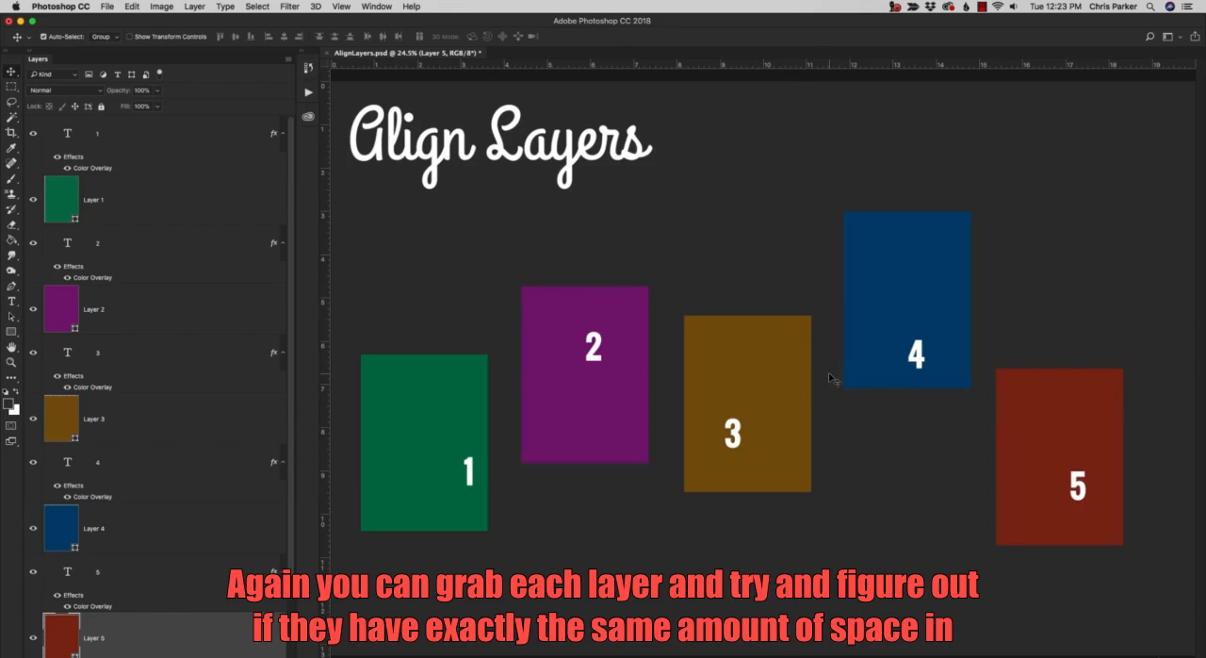
pyautogui.hotkey('ctrl', 'z')
pyautogui.moveTo(779, 380); pyautogui.dragTo(739, 397)
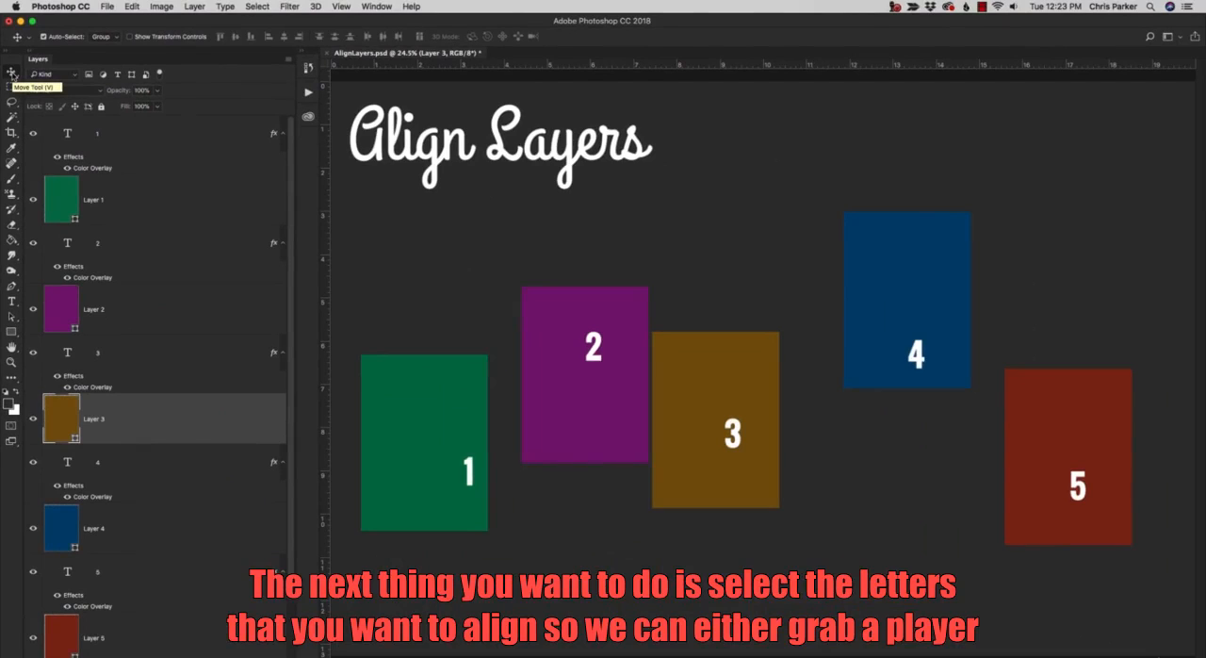
# Select the number 1 directly on the canvas and move it up and left on the green rectangle.
pyautogui.click(471, 478)
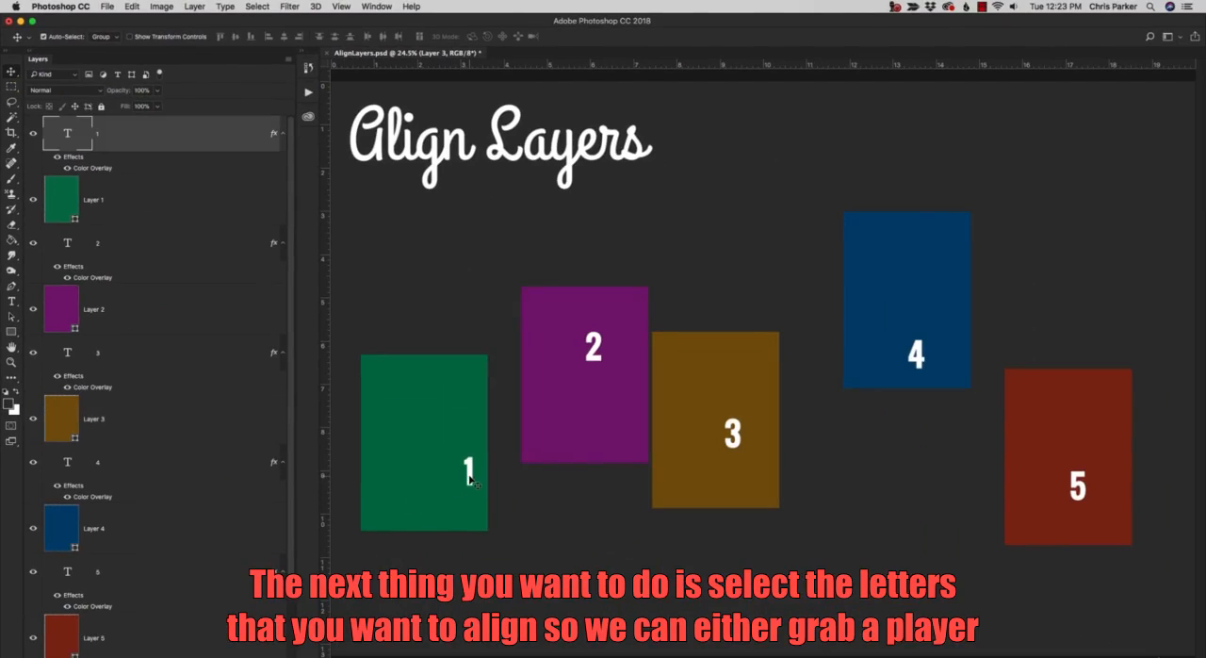
pyautogui.moveTo(471, 478); pyautogui.dragTo(453, 459)
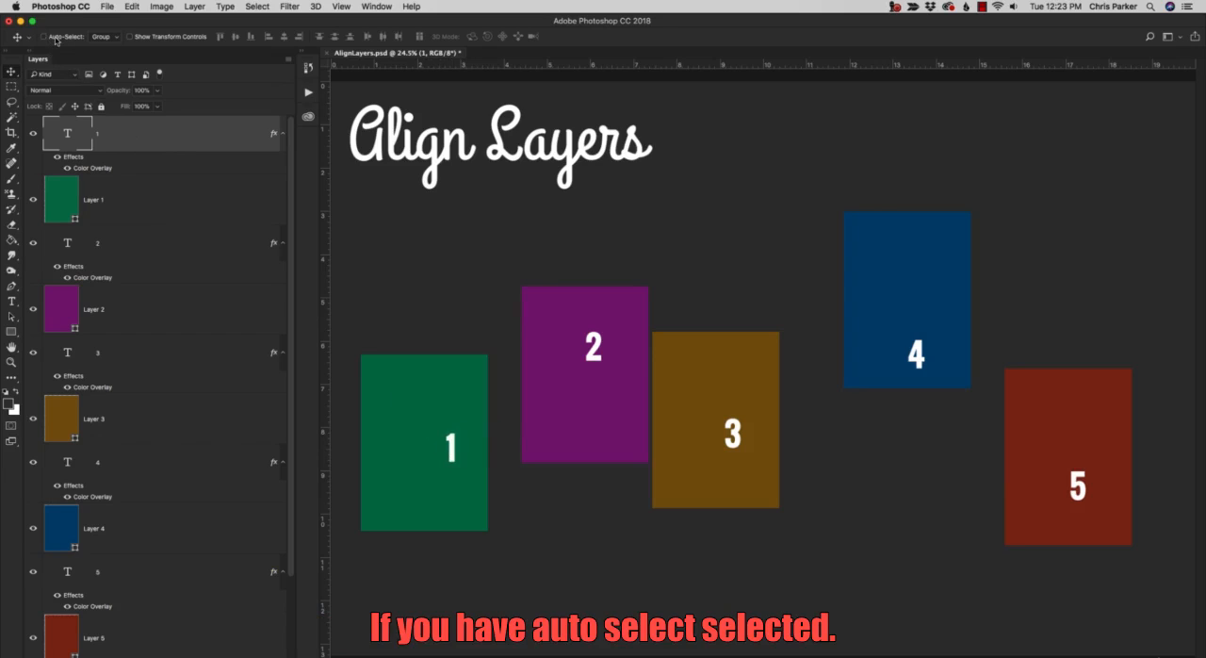
# With Auto-Select off, try moving the other numbers while text layer 1 is selected, shifting the number 1 near the green rectangle's lower edge.
pyautogui.moveTo(425, 490)
pyautogui.mouseDown()
pyautogui.moveTo(420, 509)
pyautogui.moveTo(404, 499)
pyautogui.mouseUp()
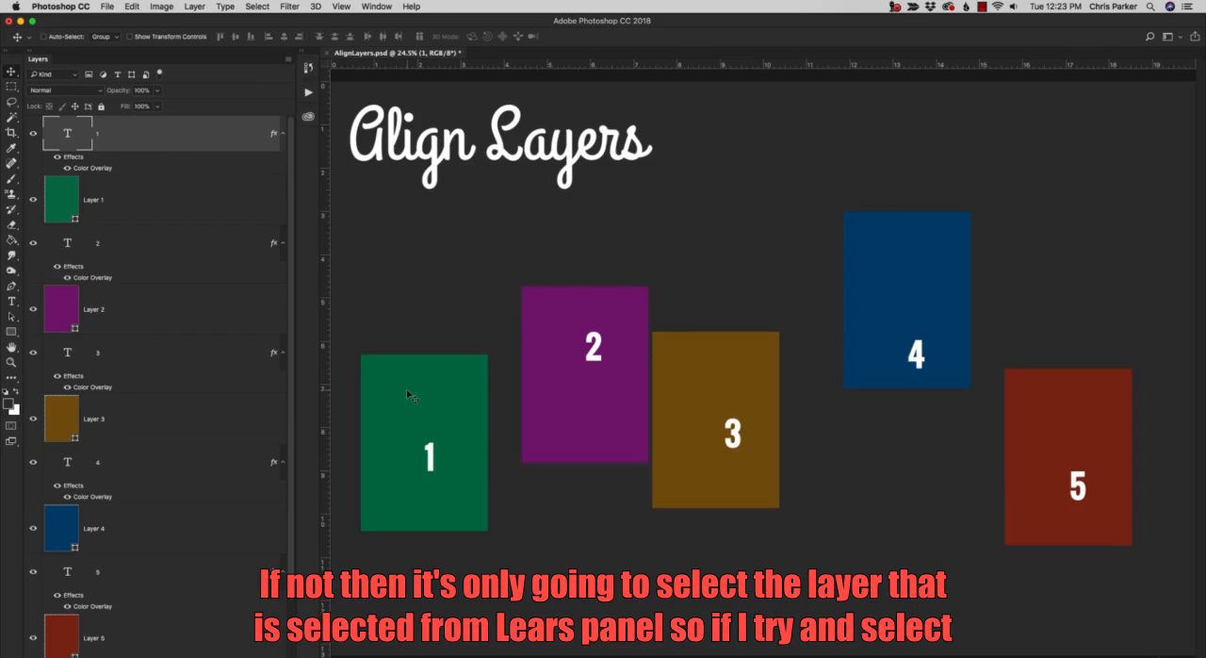
pyautogui.moveTo(593, 345); pyautogui.dragTo(592, 351)
pyautogui.moveTo(745, 408); pyautogui.dragTo(747, 435)
pyautogui.moveTo(917, 356); pyautogui.dragTo(915, 371)
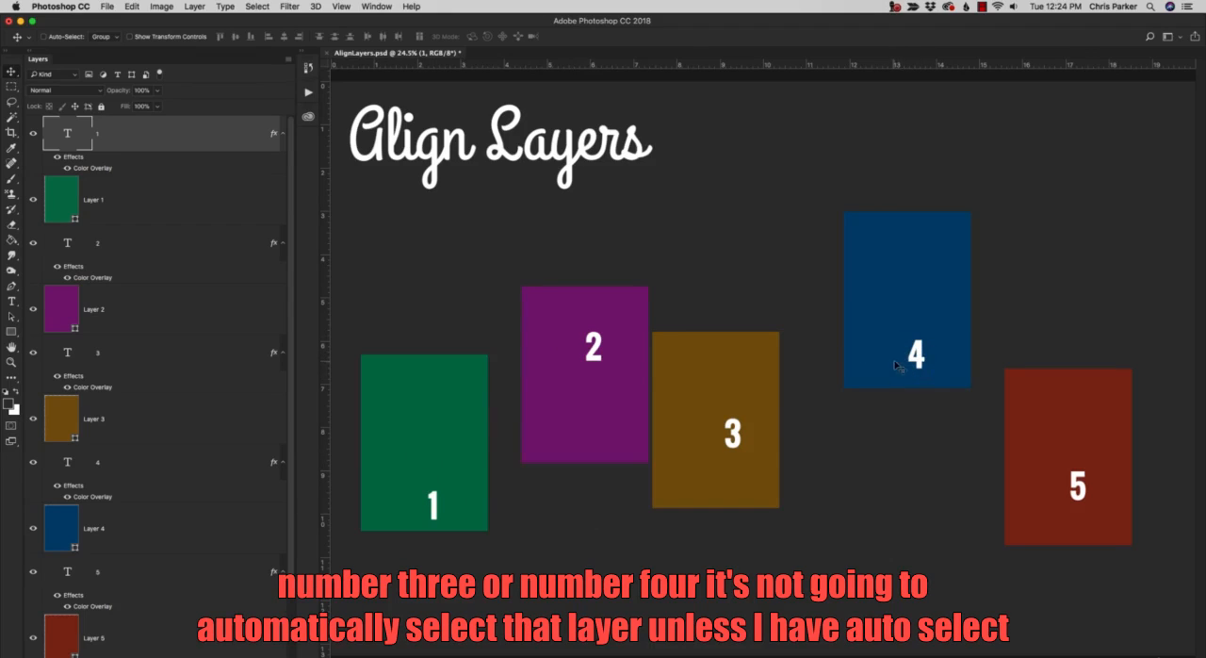
# Turn on Auto-Select and reposition the number 4 upward, 3 slightly up-left and 2 down-right directly on the canvas.
pyautogui.click(43, 36)
pyautogui.moveTo(916, 353); pyautogui.dragTo(923, 317)
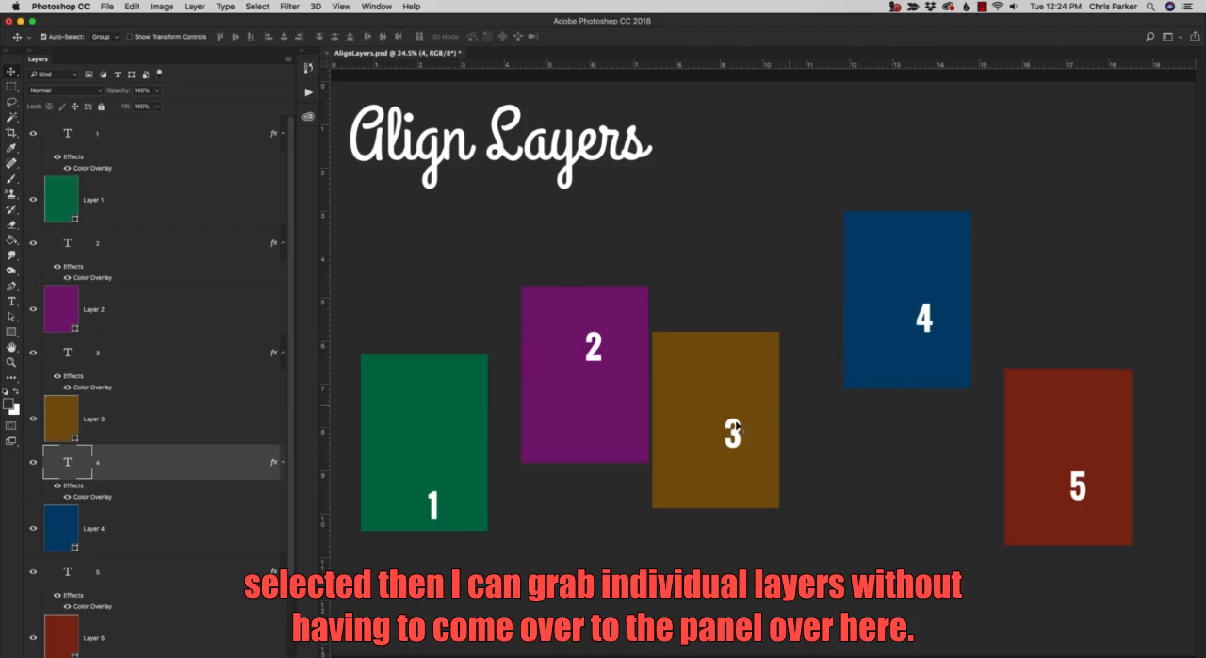
pyautogui.moveTo(739, 436); pyautogui.dragTo(726, 427)
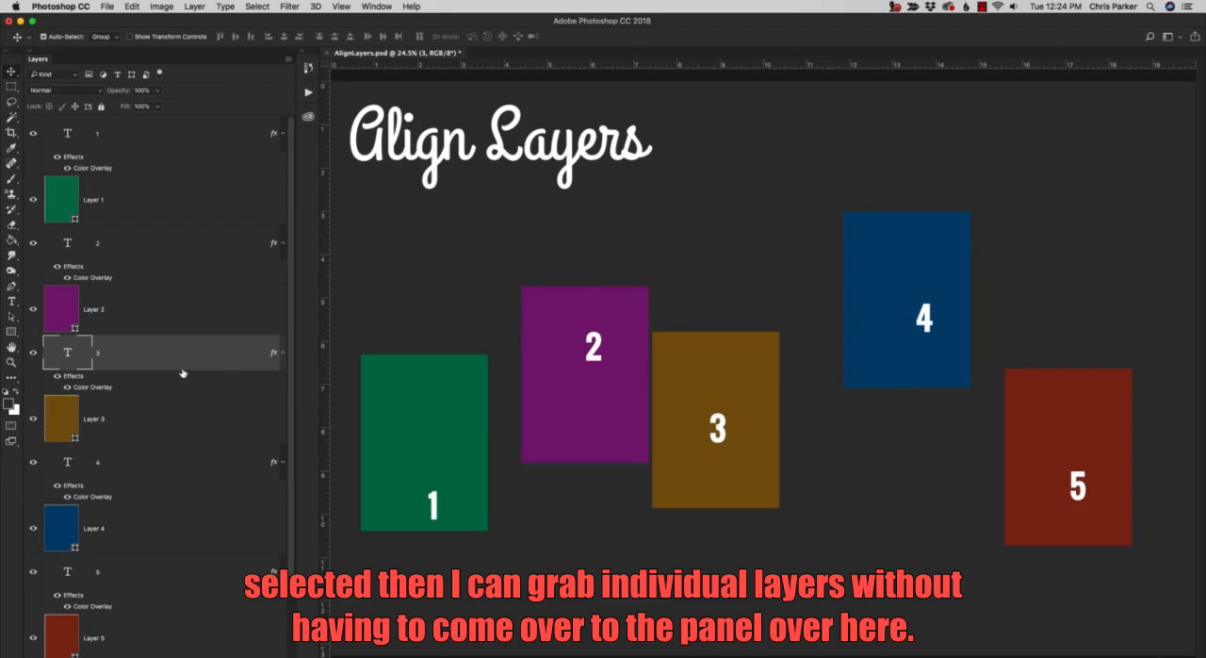
pyautogui.moveTo(598, 351); pyautogui.dragTo(629, 389)
# Try adding separate text and shape layers to a selection starting with text layer 1 and Layer 1, and return to only Layer 3.
pyautogui.click(152, 147)
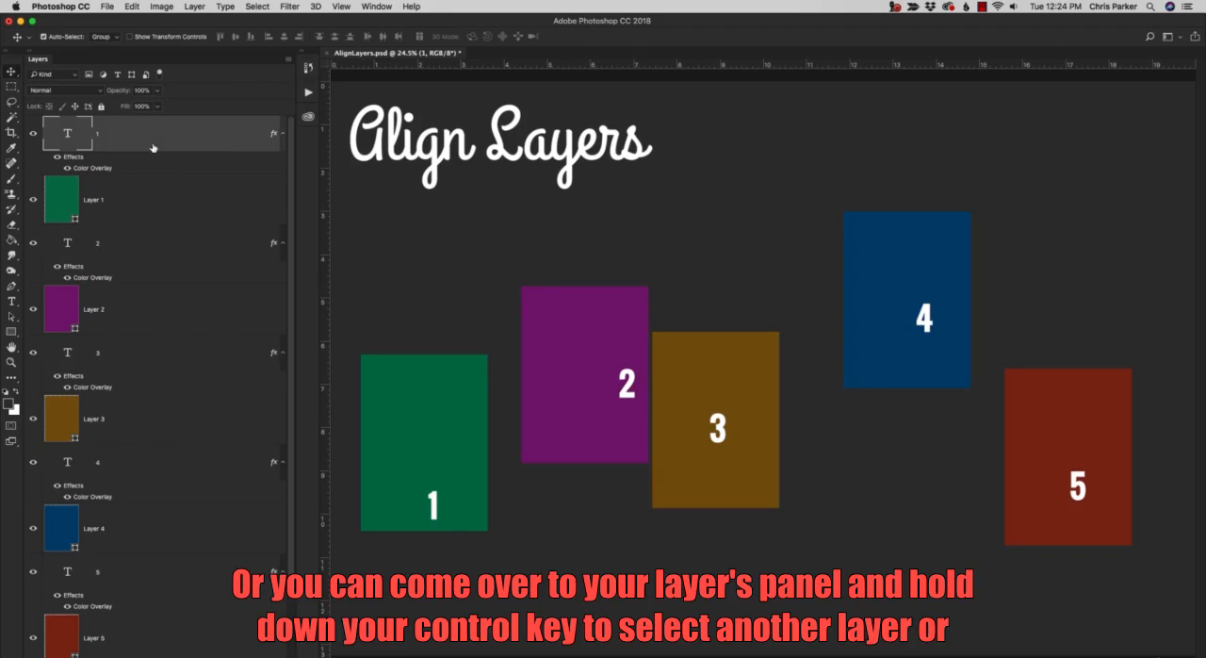
pyautogui.keyDown('ctrl'); pyautogui.click(151, 199); pyautogui.keyUp('ctrl')
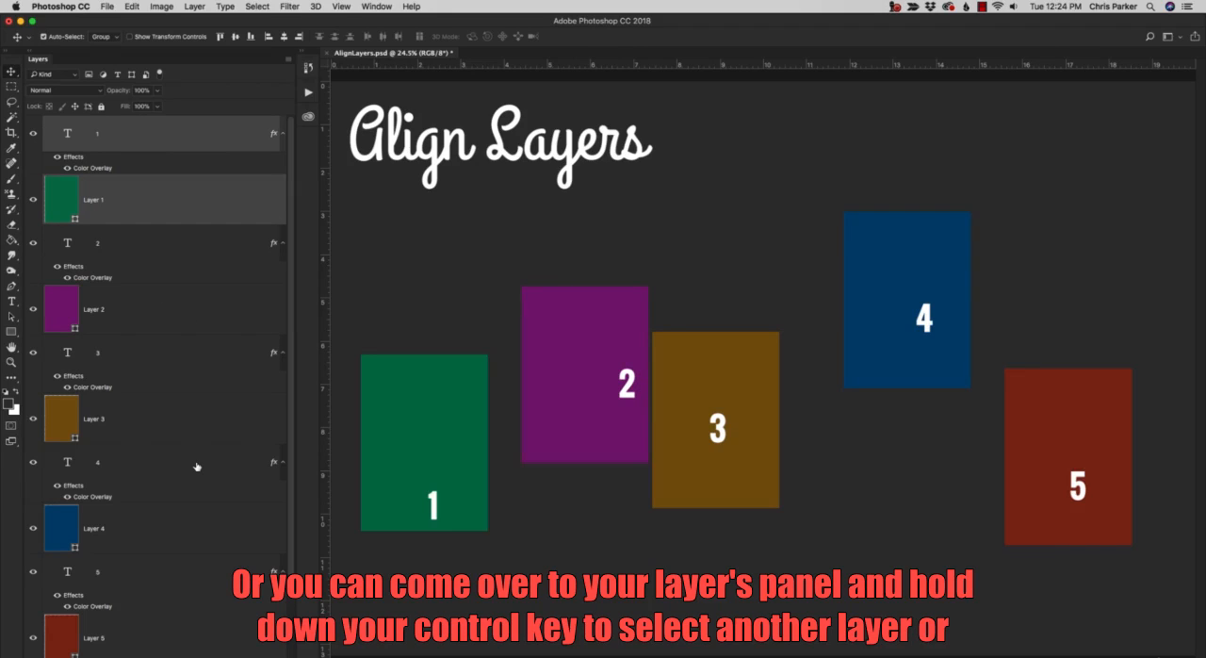
pyautogui.keyDown('ctrl'); pyautogui.click(167, 421); pyautogui.keyUp('ctrl')
pyautogui.keyDown('ctrl'); pyautogui.click(170, 462); pyautogui.keyUp('ctrl')
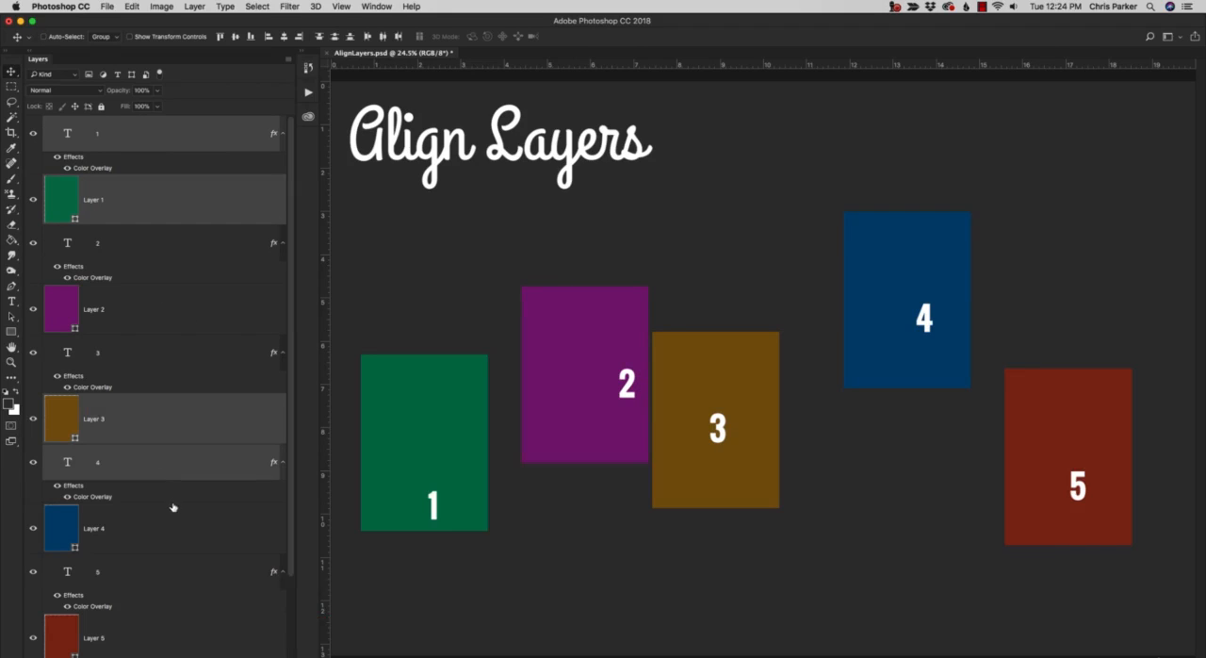
pyautogui.keyDown('ctrl'); pyautogui.click(170, 528); pyautogui.keyUp('ctrl')
pyautogui.keyDown('ctrl'); pyautogui.click(169, 568); pyautogui.keyUp('ctrl')
pyautogui.click(191, 404)
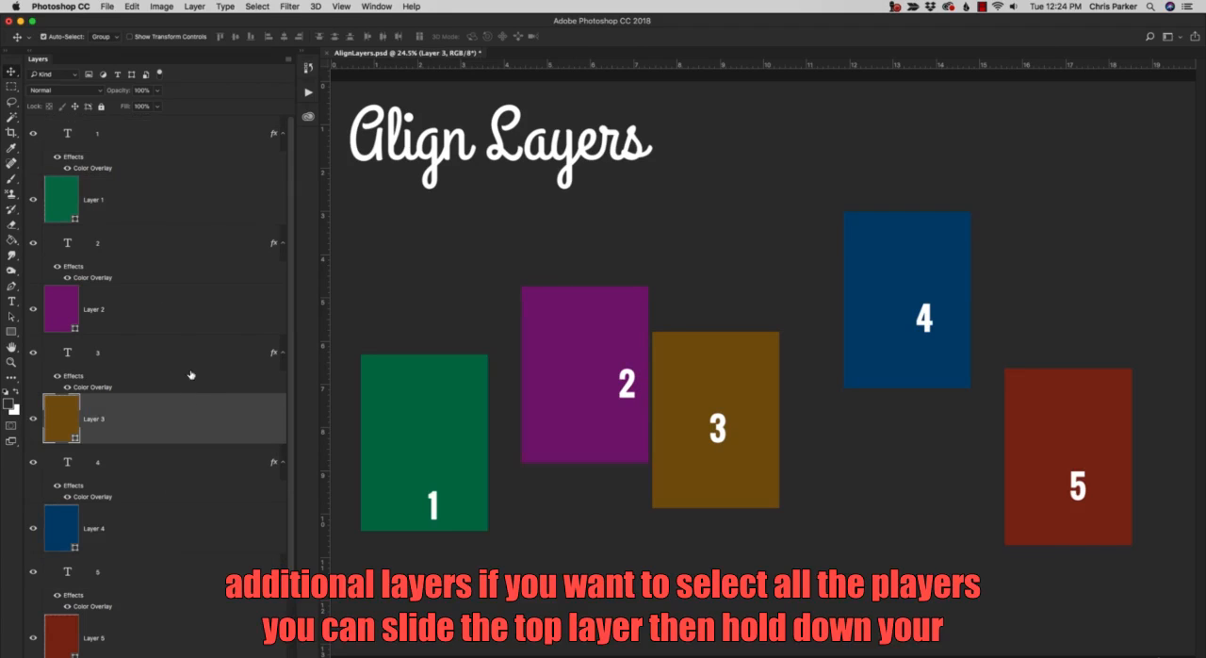
# Select the whole range of layers from text layer 1 through Layer 5.
pyautogui.click(175, 148)
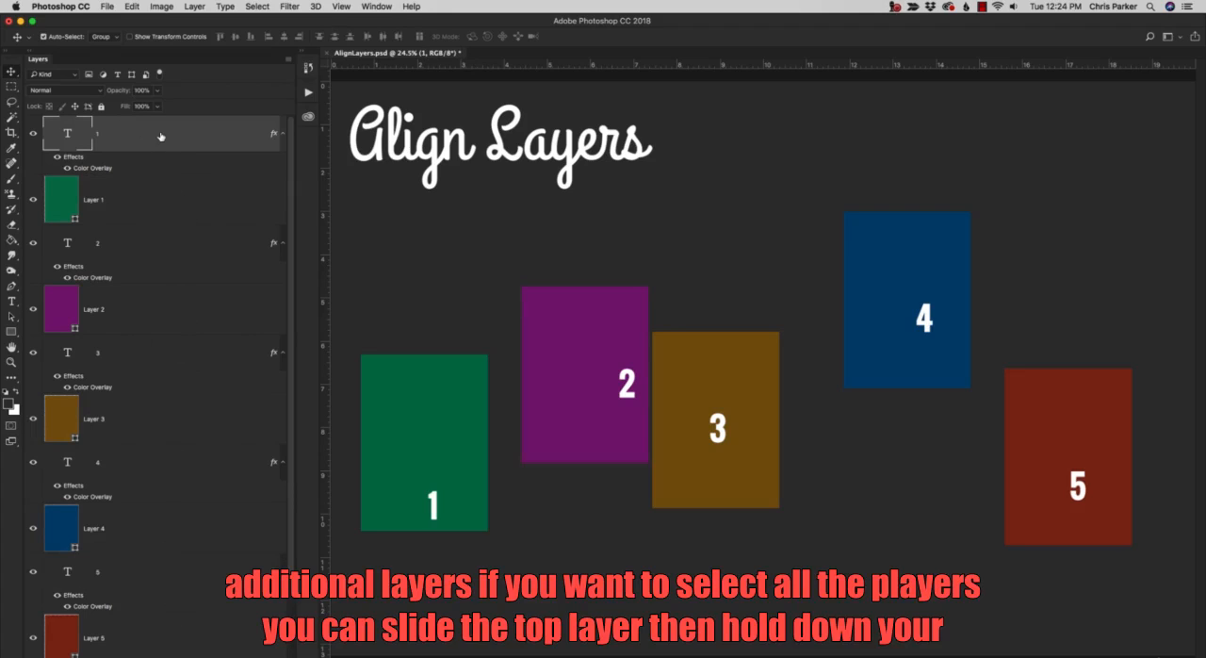
pyautogui.scroll(-3, 182, 613)
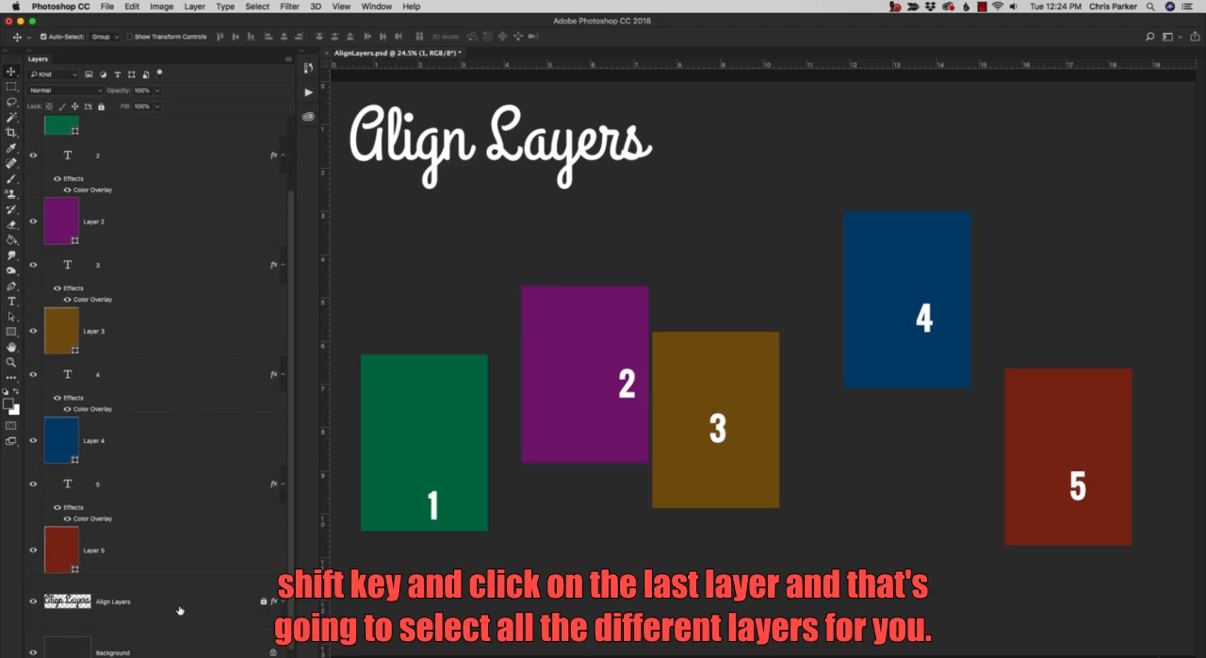
pyautogui.keyDown('shift'); pyautogui.click(160, 550); pyautogui.keyUp('shift')
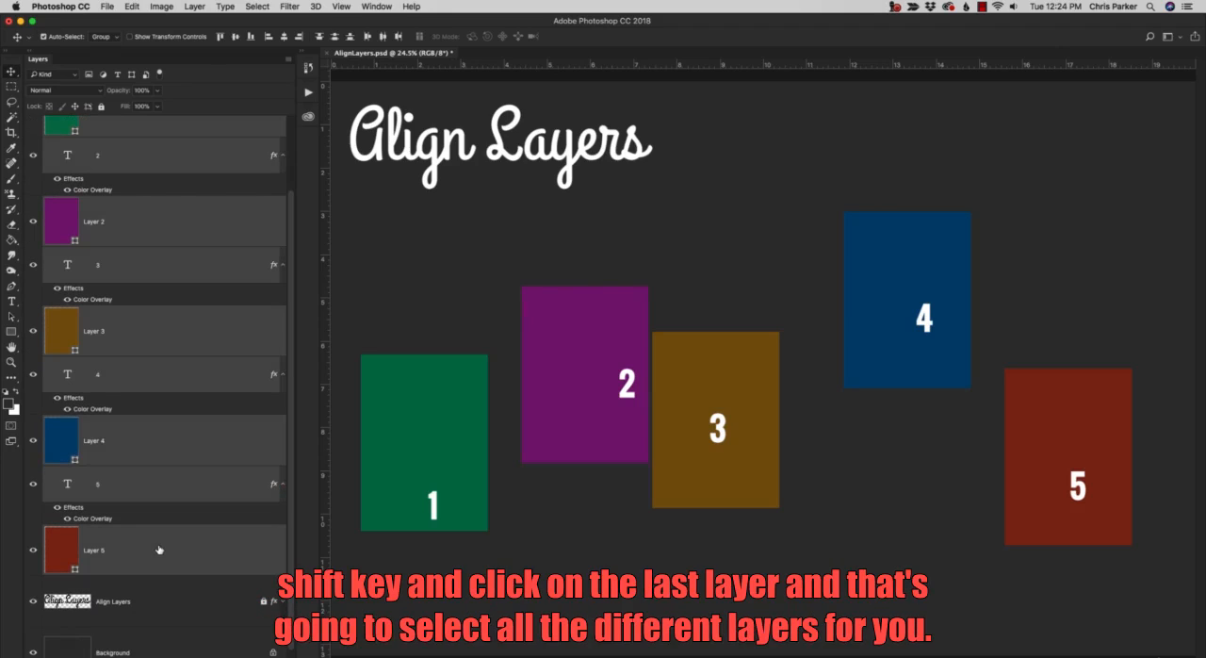
pyautogui.scroll(3, 163, 535)
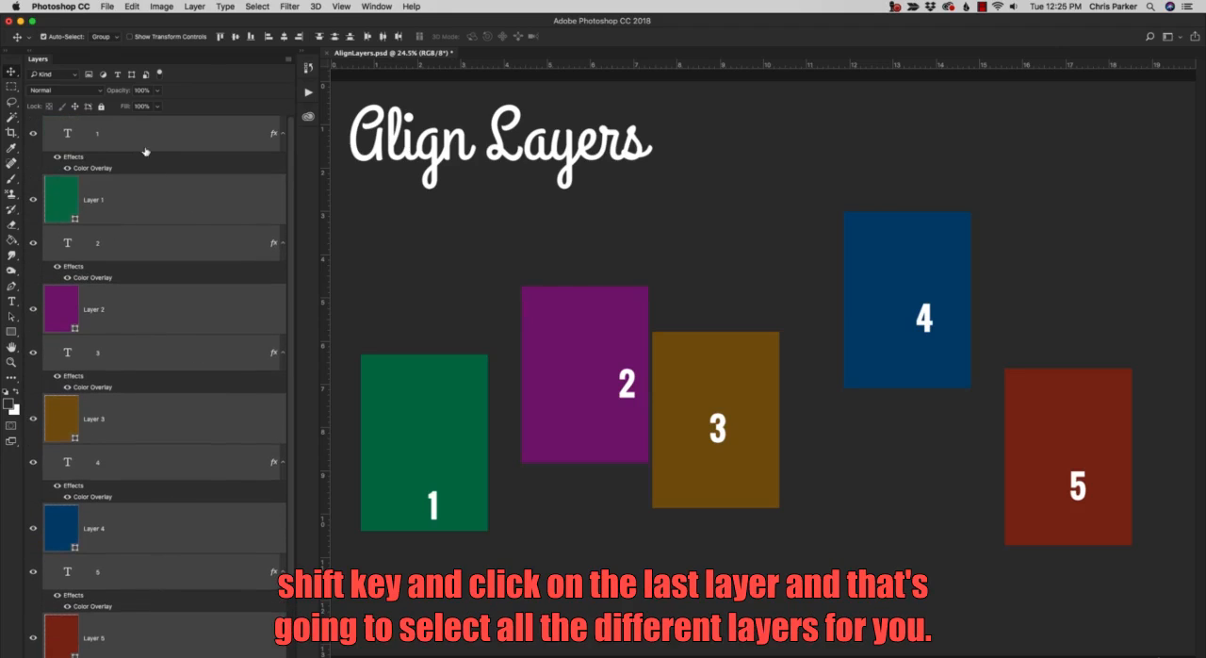
# Center the number 1 on the green rectangle by aligning text layer 1 and Layer 1 on their vertical and horizontal centers.
pyautogui.click(142, 139)
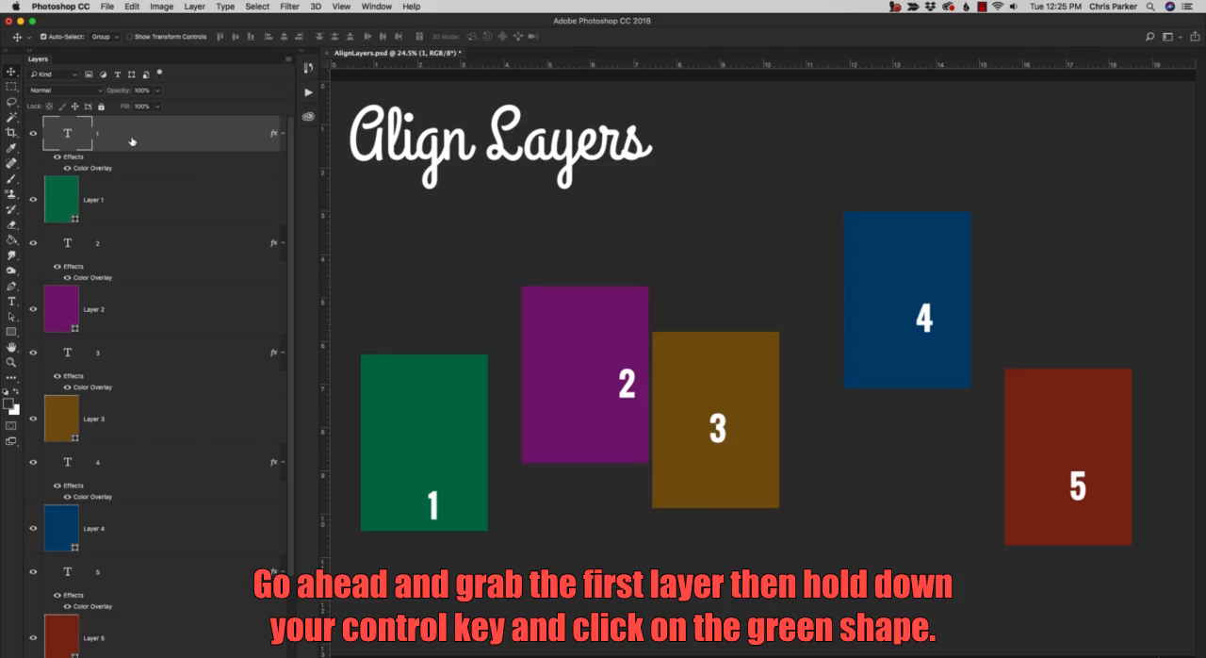
pyautogui.keyDown('super'); pyautogui.click(140, 193); pyautogui.keyUp('super')
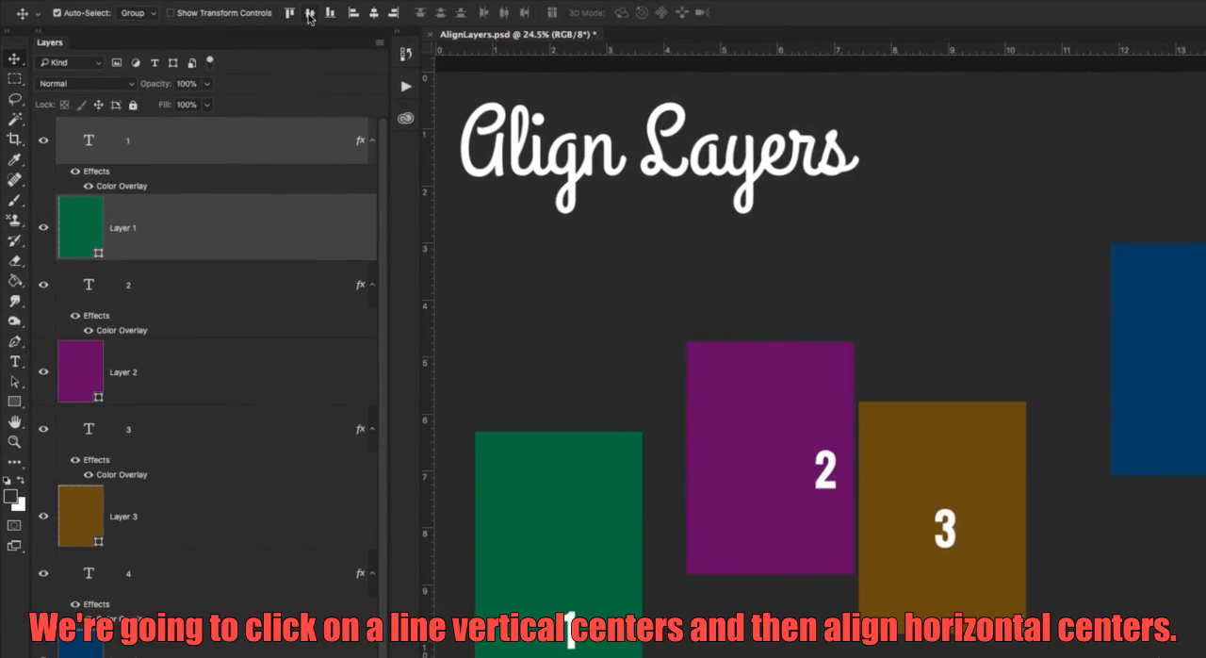
pyautogui.click(309, 15)
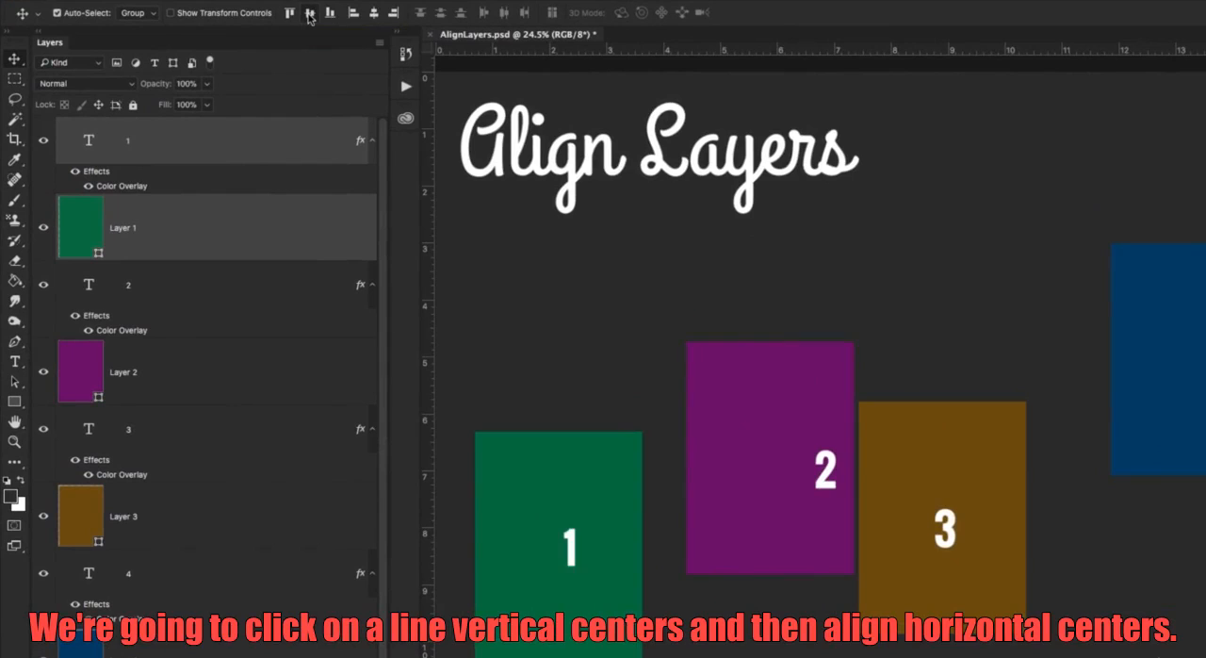
pyautogui.click(372, 15)
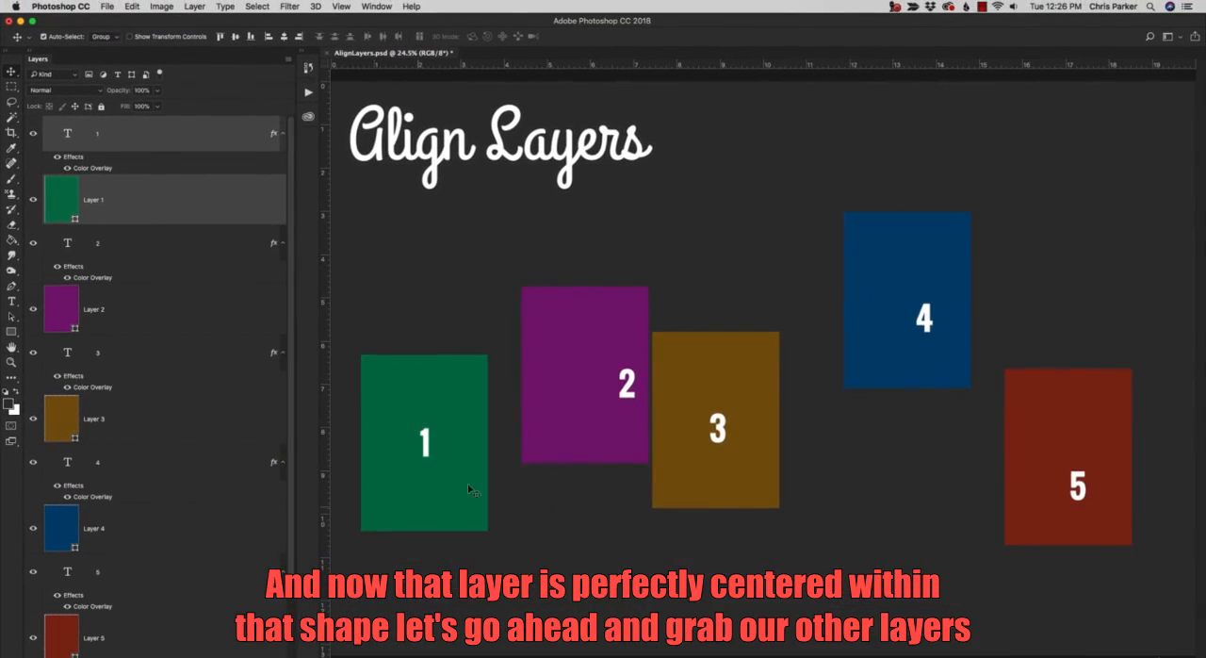
# Center the number 2 on the purple rectangle by aligning both layers' vertical and horizontal centers.
pyautogui.click(189, 261)
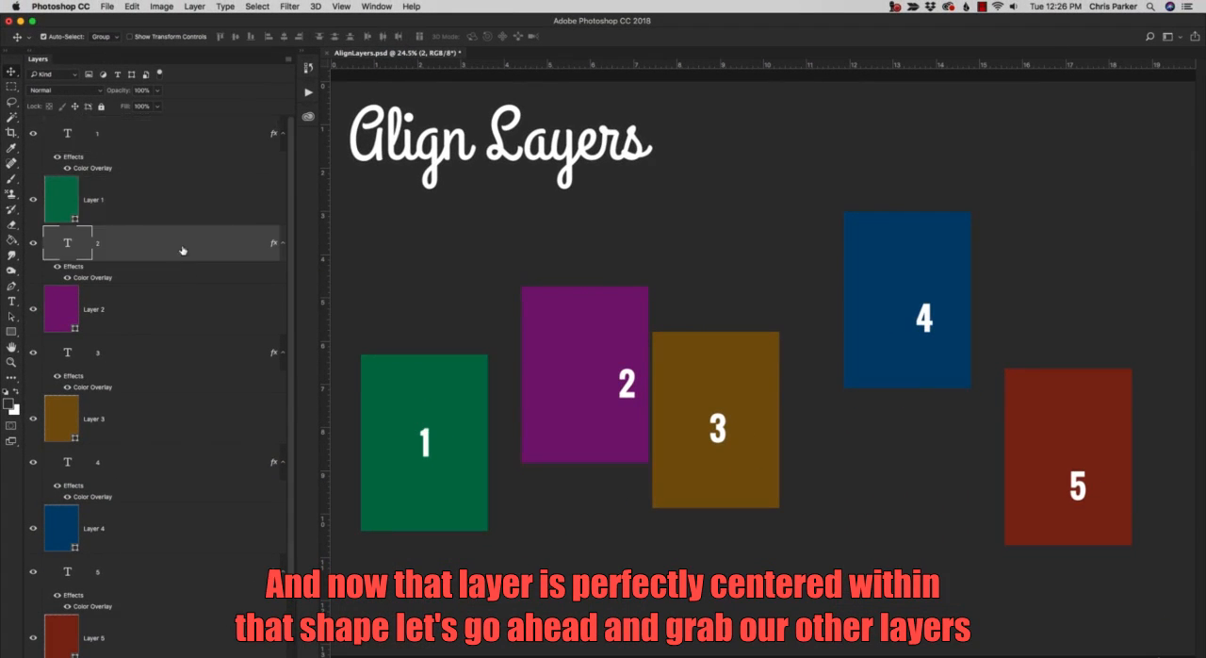
pyautogui.keyDown('shift'); pyautogui.click(185, 298); pyautogui.keyUp('shift')
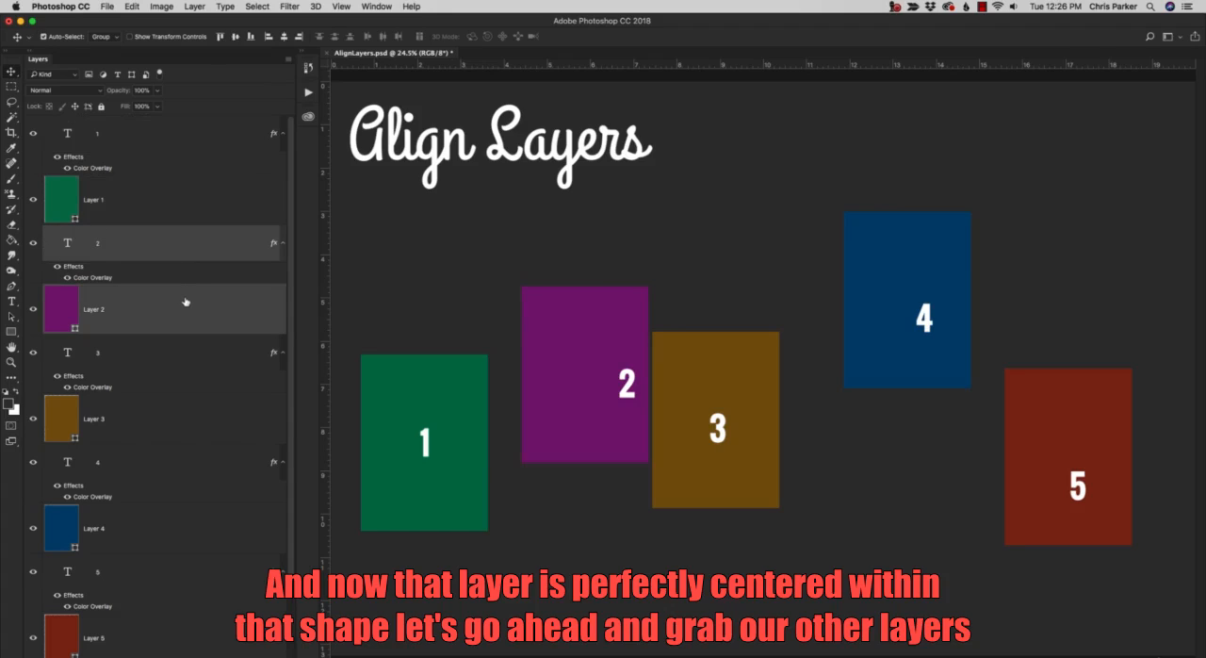
pyautogui.click(235, 37)
pyautogui.click(284, 38)
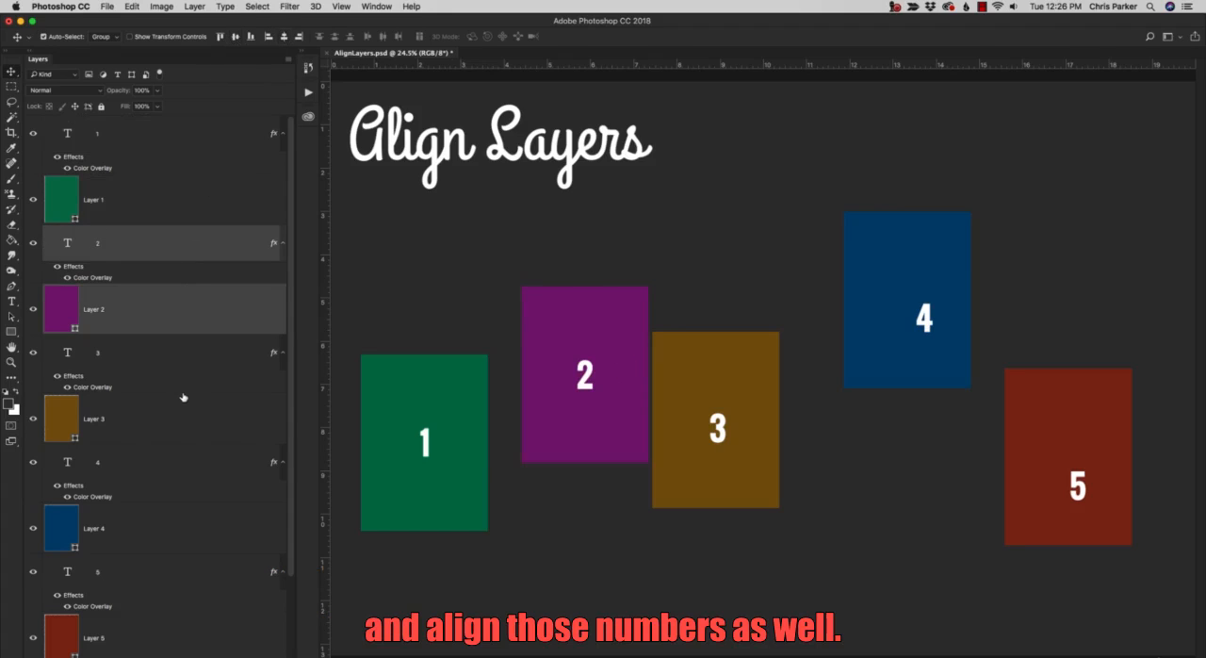
# Center the number 3 on the brown rectangle using vertical and horizontal center alignment.
pyautogui.click(178, 417)
pyautogui.keyDown('shift'); pyautogui.click(167, 355); pyautogui.keyUp('shift')
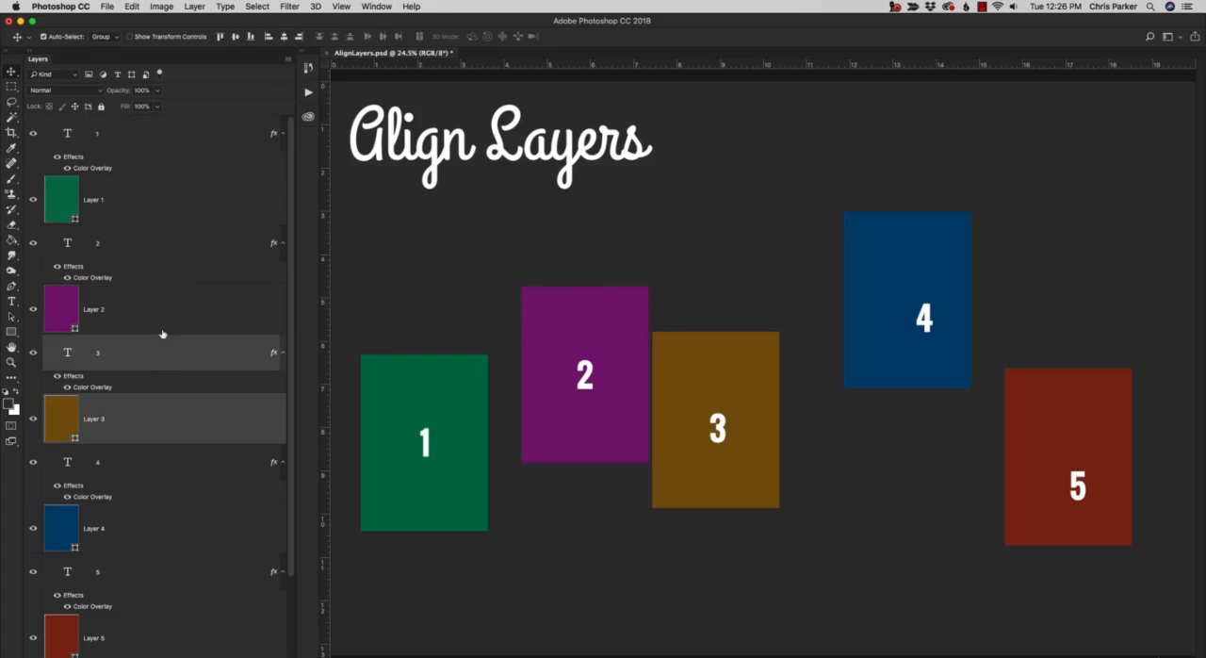
pyautogui.click(234, 38)
pyautogui.click(283, 37)
# Align text layer 4 with the blue rectangle's Layer 4 on both their vertical and horizontal centers.
pyautogui.click(162, 455)
pyautogui.keyDown('shift'); pyautogui.click(166, 528); pyautogui.keyUp('shift')
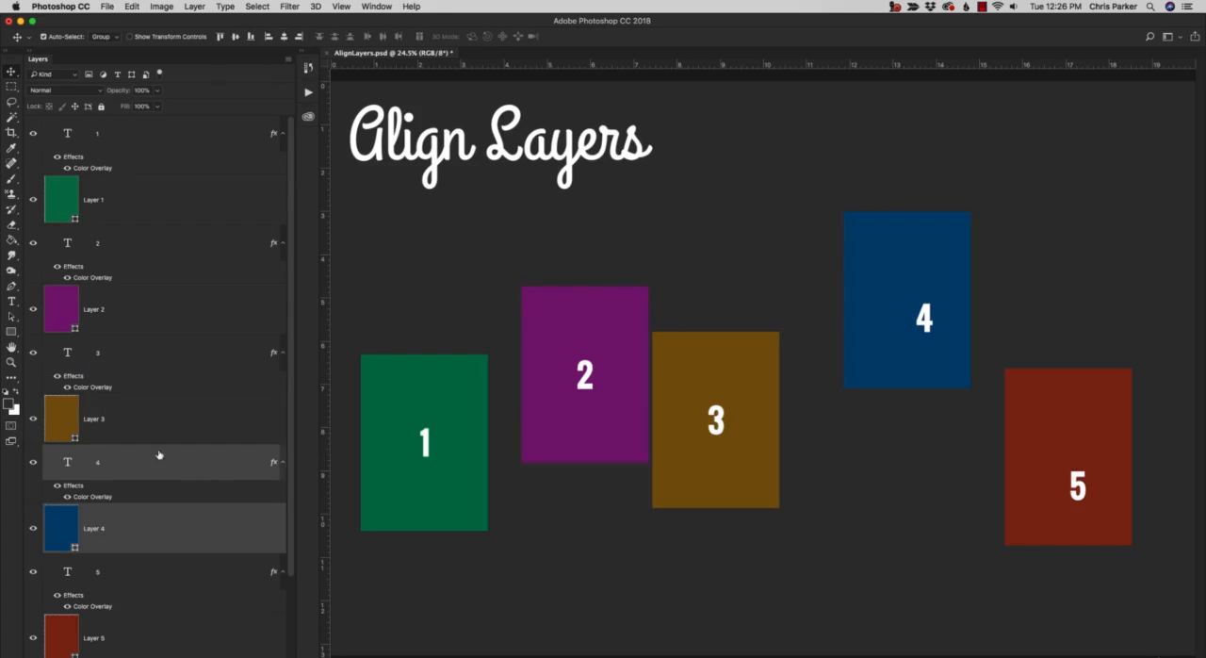
pyautogui.click(235, 38)
pyautogui.click(284, 38)
# Align text layer 5 and the red rectangle's Layer 5 on their vertical and horizontal centers.
pyautogui.click(156, 571)
pyautogui.keyDown('shift'); pyautogui.click(156, 625); pyautogui.keyUp('shift')
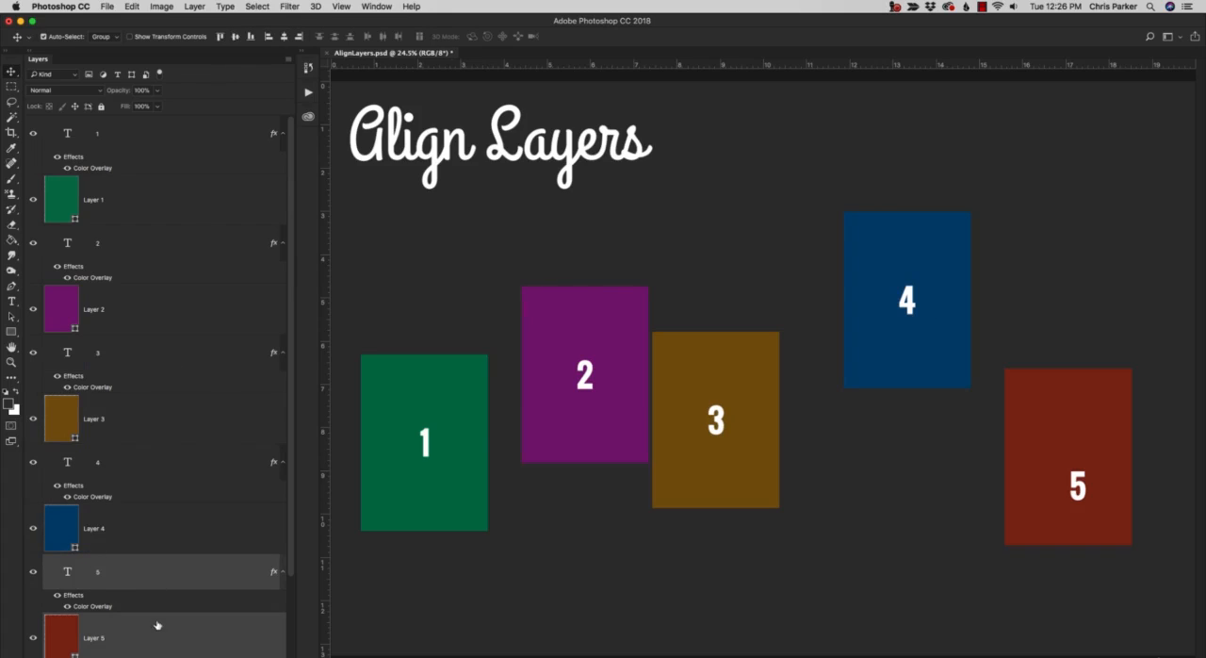
pyautogui.click(234, 38)
pyautogui.click(285, 37)
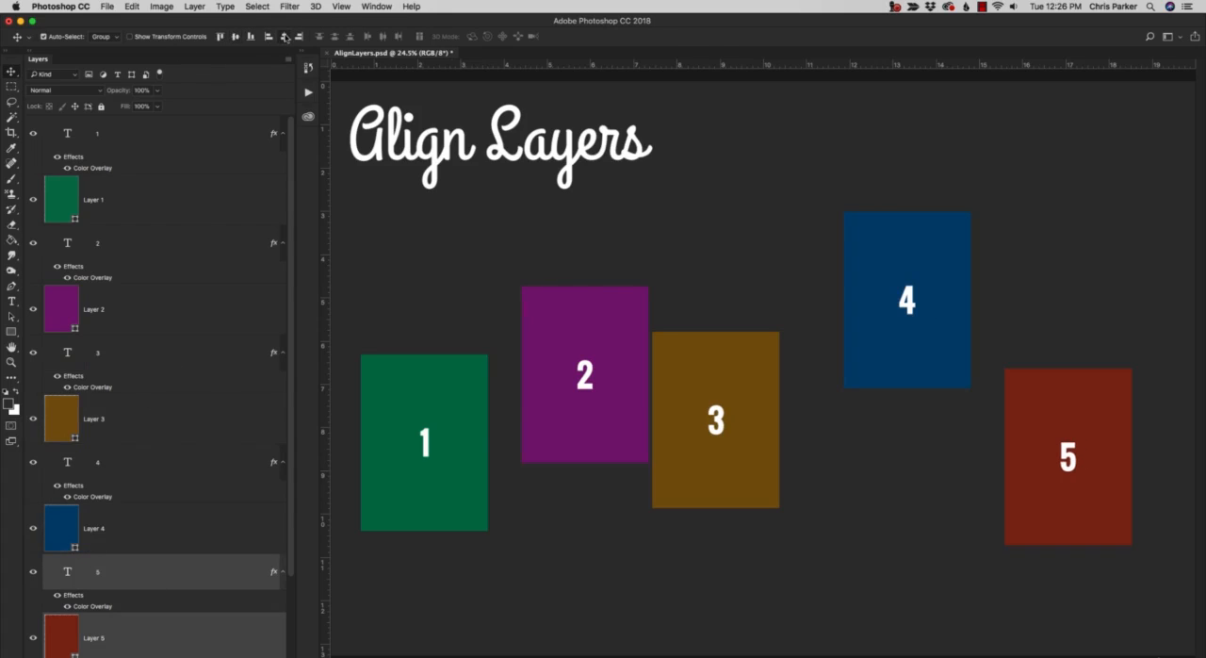
# Group text layer 1 with the green Layer 1 and name the group 1.
pyautogui.click(170, 139)
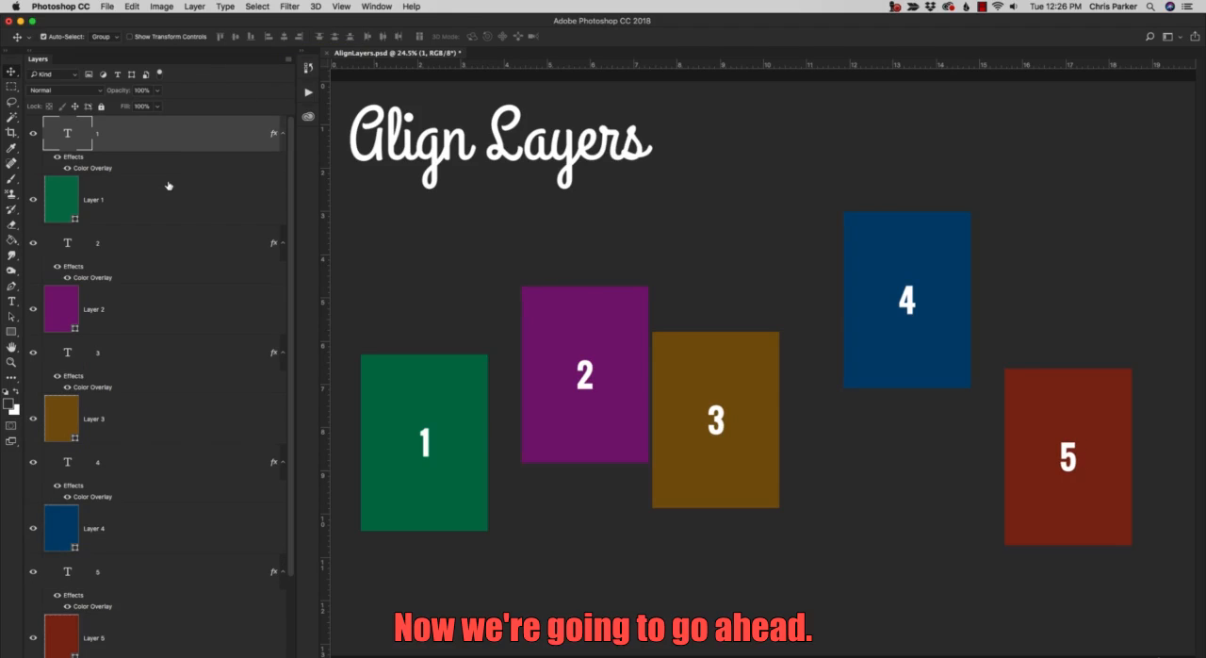
pyautogui.keyDown('shift'); pyautogui.click(168, 185); pyautogui.keyUp('shift')
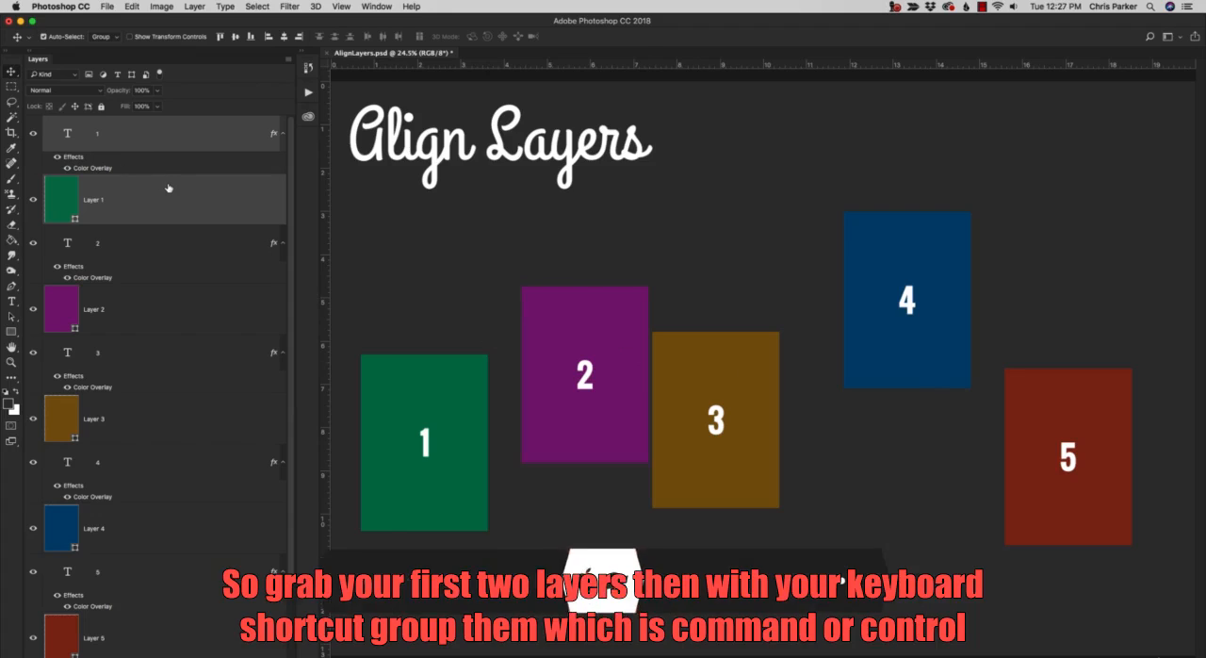
pyautogui.press('super+g')
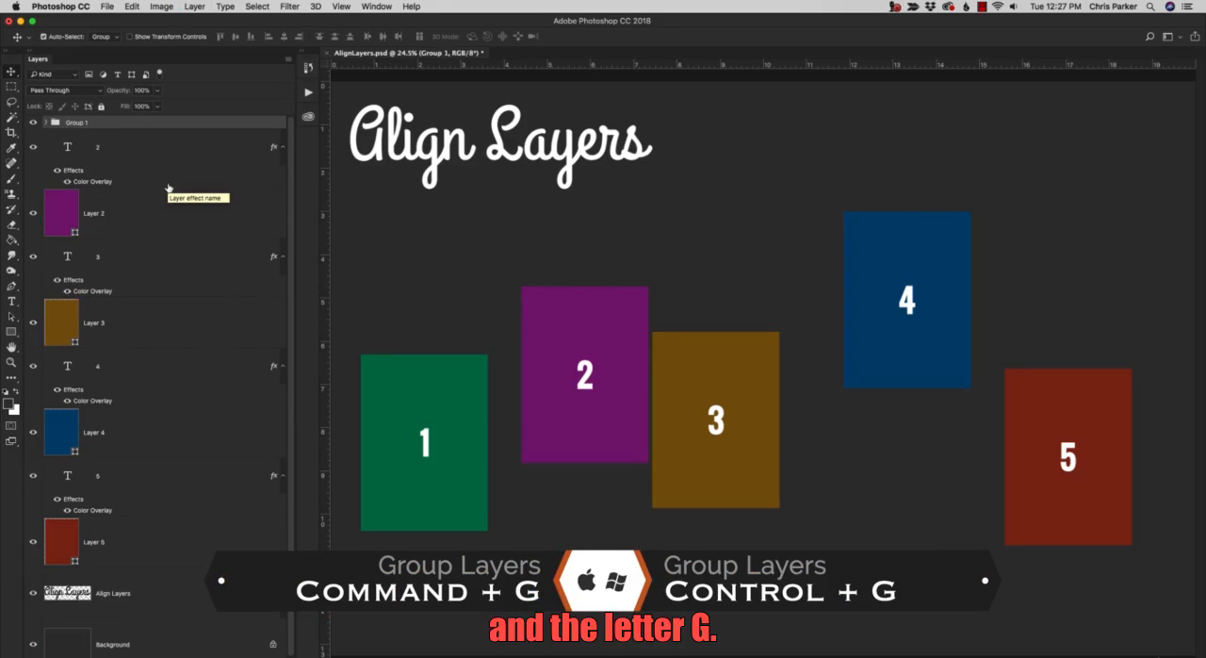
pyautogui.doubleClick(75, 123)
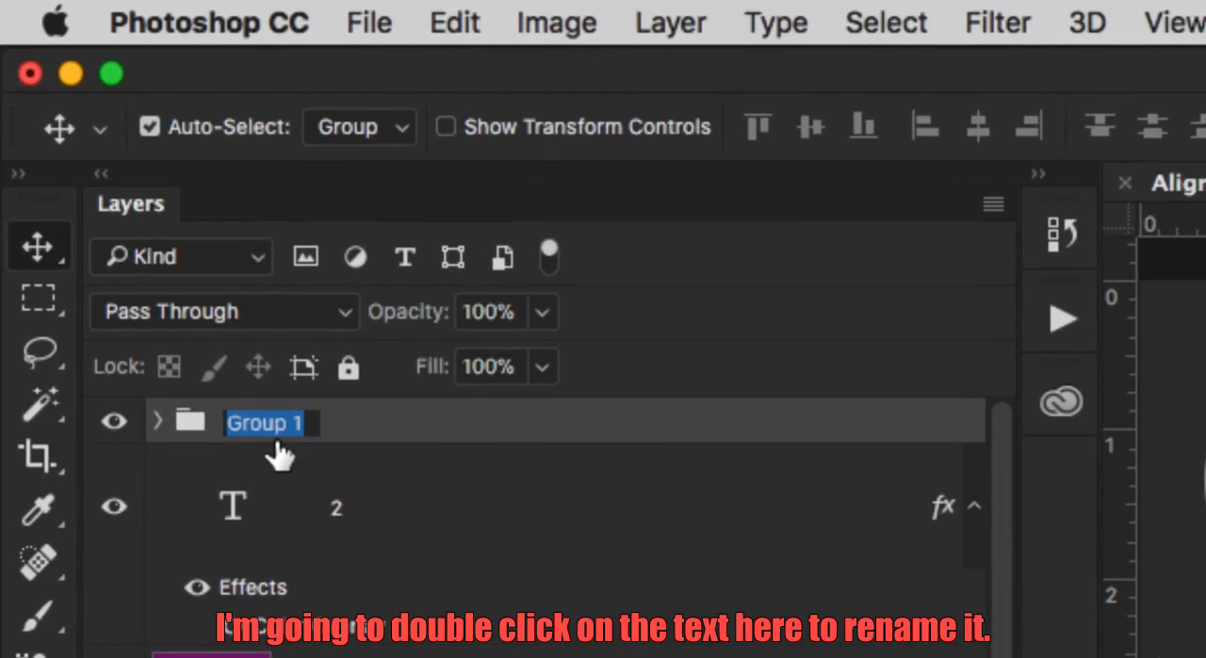
pyautogui.write('1')
pyautogui.press('Return')
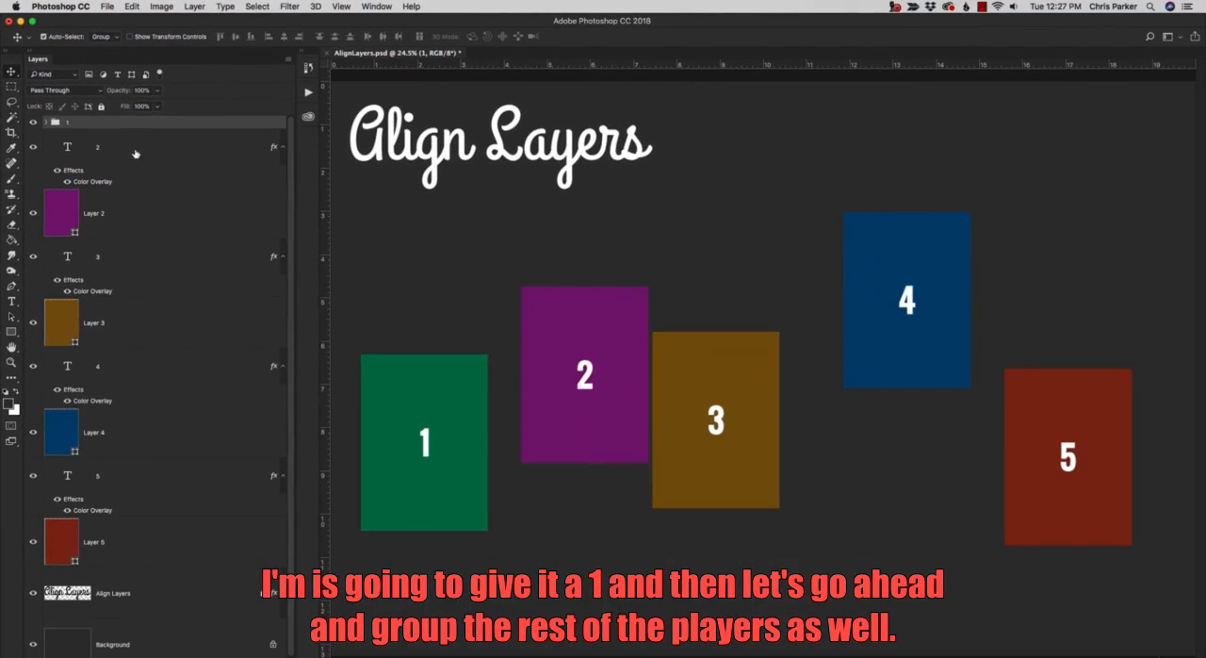
# Group text layer 2 with the purple Layer 2 and name the group 2.
pyautogui.click(135, 153)
pyautogui.keyDown('shift'); pyautogui.click(139, 205); pyautogui.keyUp('shift')
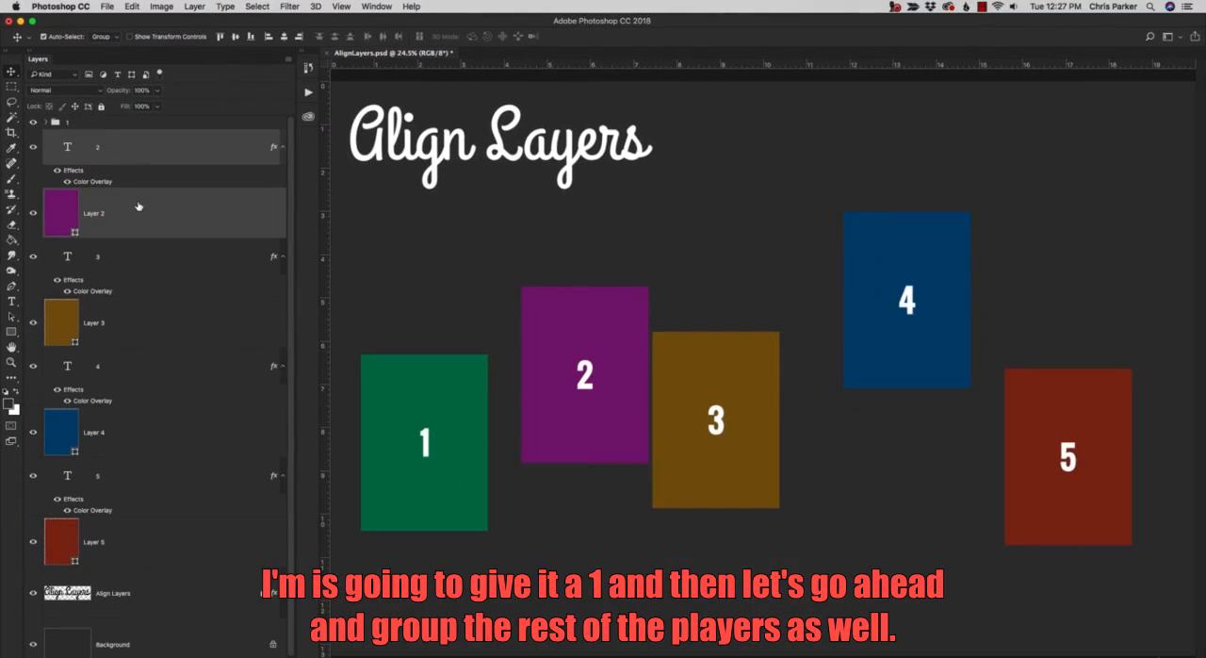
pyautogui.press('super+g')
pyautogui.doubleClick(86, 137)
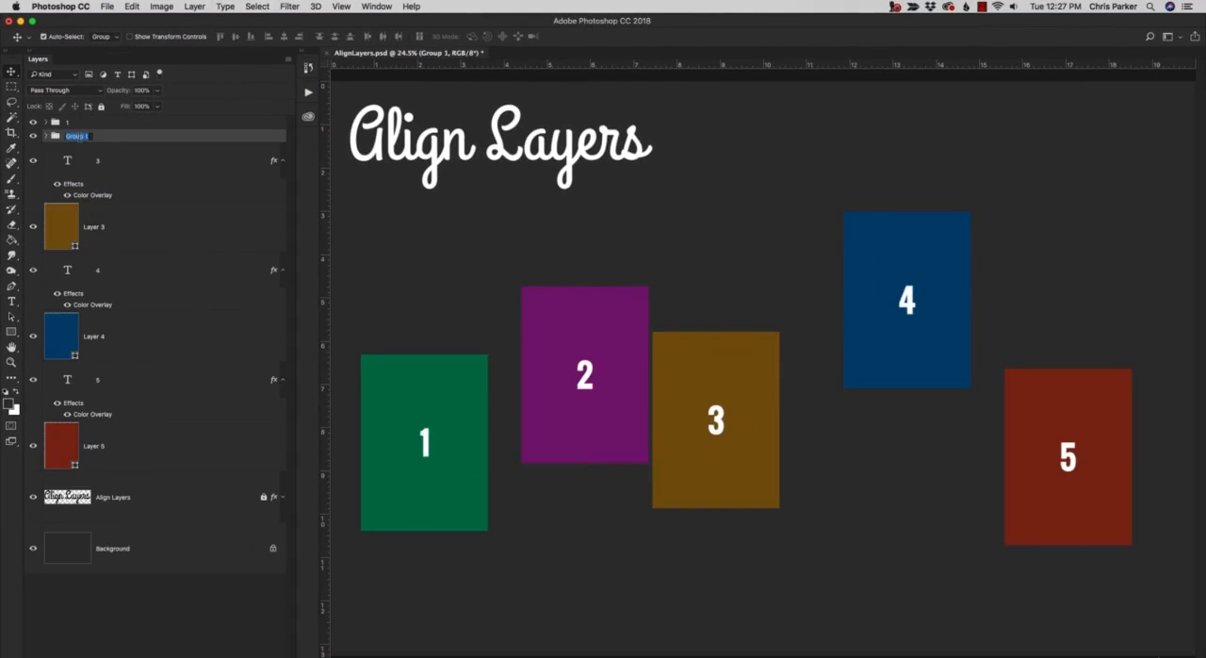
pyautogui.write('2')
pyautogui.press('Return')
# Group text layer 3 with the brown Layer 3 and name the group 3.
pyautogui.keyDown('shift'); pyautogui.click(134, 223); pyautogui.keyUp('shift')
pyautogui.click(137, 167)
pyautogui.keyDown('shift'); pyautogui.click(139, 221); pyautogui.keyUp('shift')
pyautogui.press('super+g')
pyautogui.doubleClick(81, 150)
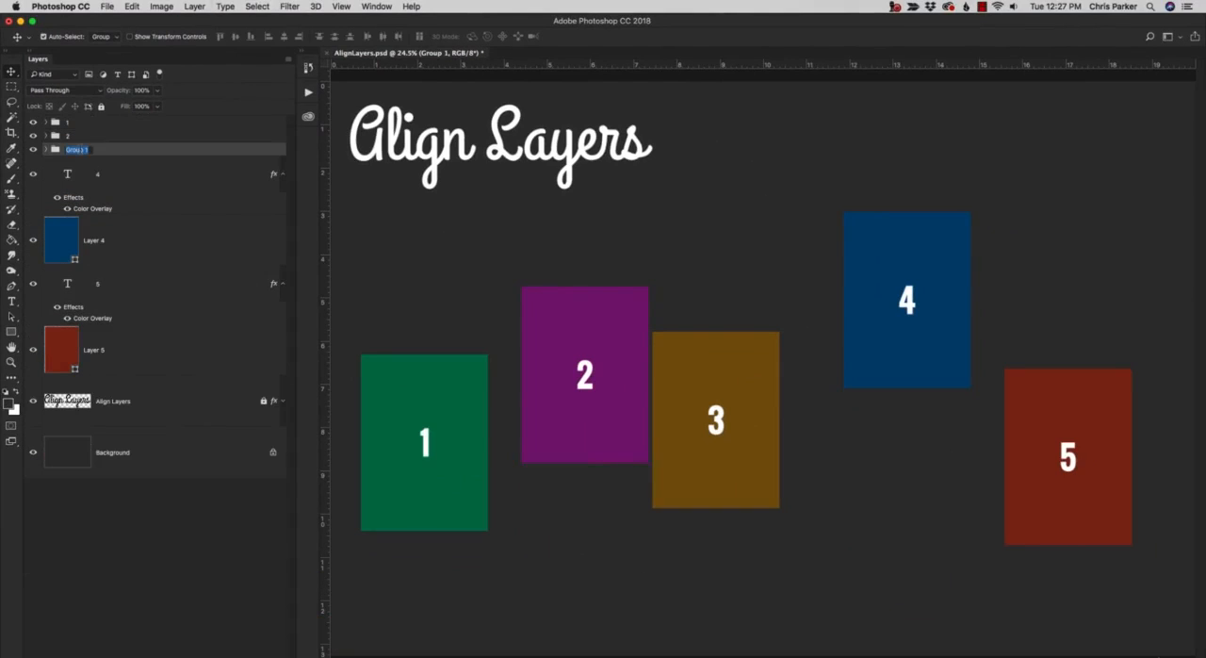
pyautogui.write('3')
pyautogui.press('Return')
# Group text layer 4 with the blue Layer 4 and name the group 4.
pyautogui.click(142, 179)
pyautogui.keyDown('shift'); pyautogui.click(151, 232); pyautogui.keyUp('shift')
pyautogui.press('super+g')
pyautogui.doubleClick(81, 164)
pyautogui.write('4')
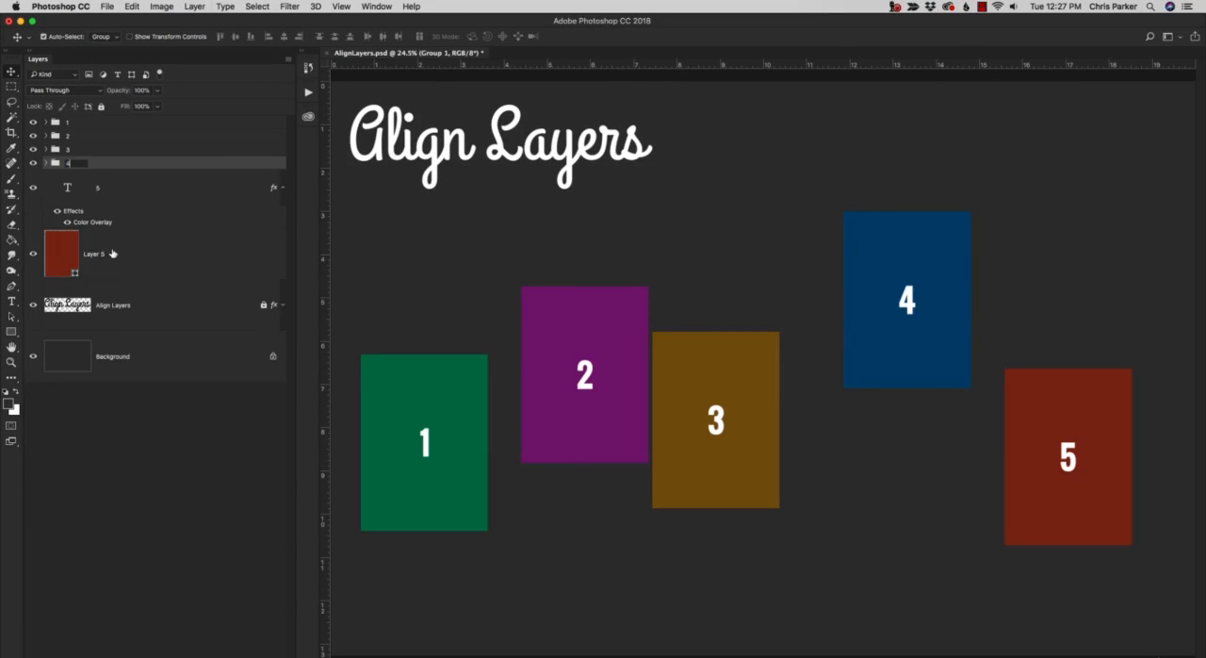
pyautogui.press('Return')
# Group text layer 5 with the red Layer 5 and name the group 5.
pyautogui.doubleClick(138, 192)
pyautogui.press('Escape')
pyautogui.keyDown('shift'); pyautogui.click(133, 254); pyautogui.keyUp('shift')
pyautogui.press('super+g')
pyautogui.doubleClick(81, 177)
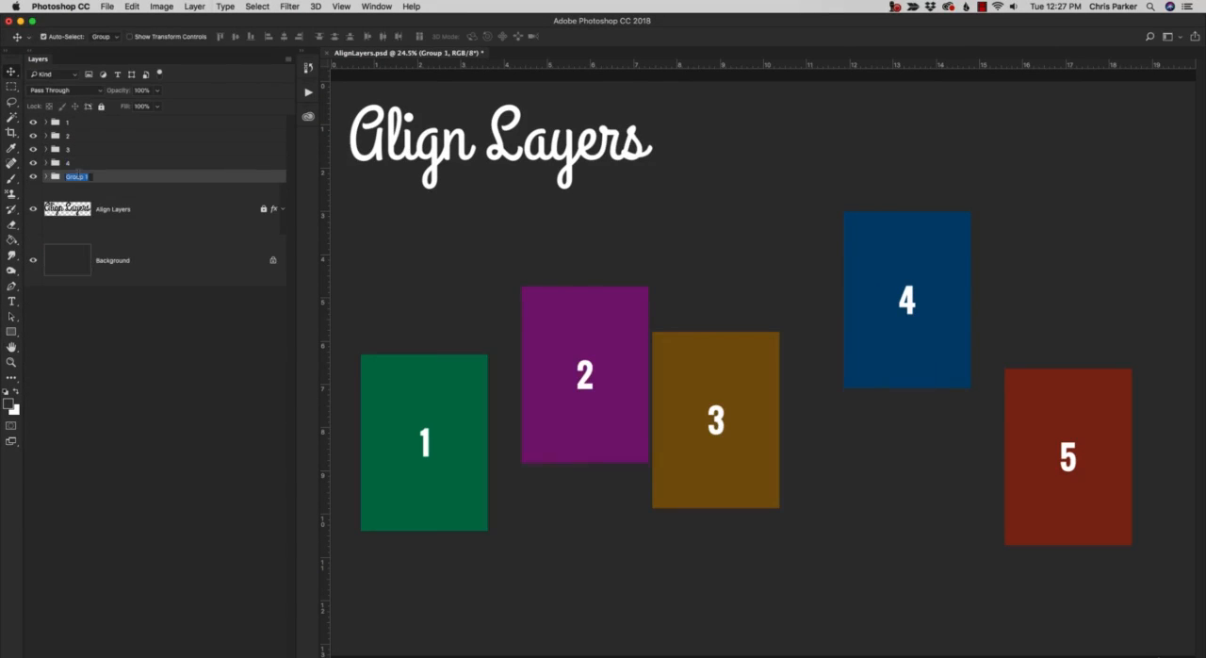
pyautogui.write('5')
pyautogui.press('Return')
# Select all five groups, from group 1 through group 5.
pyautogui.click(141, 122)
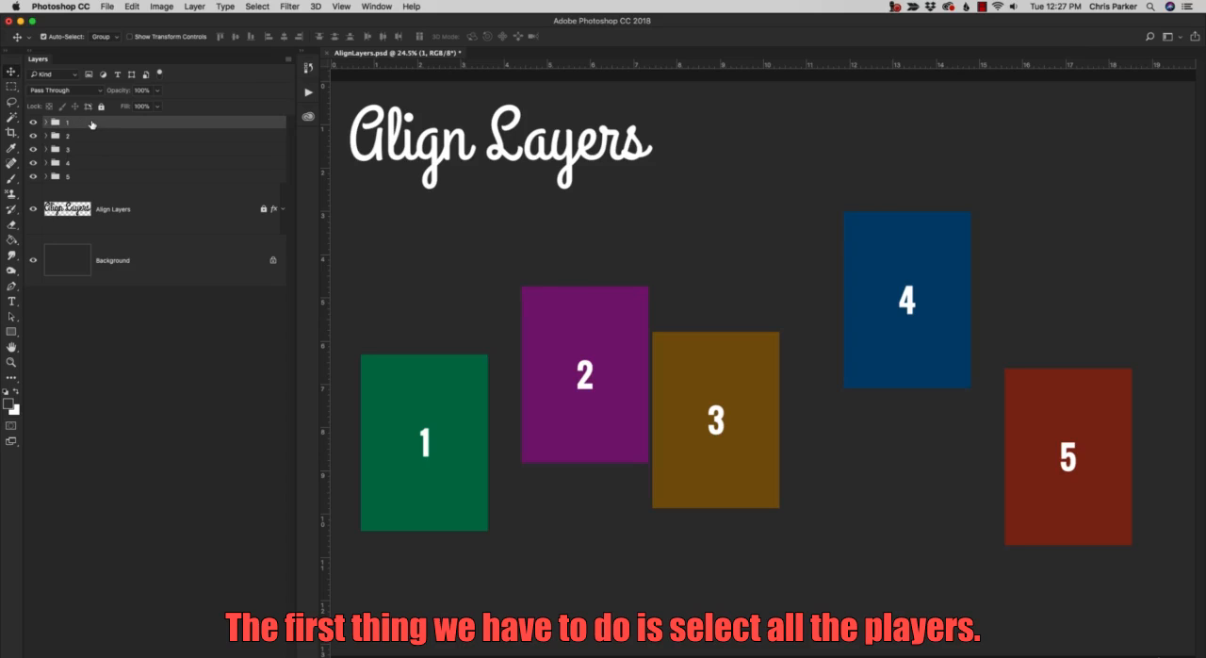
pyautogui.keyDown('shift'); pyautogui.click(102, 179); pyautogui.keyUp('shift')
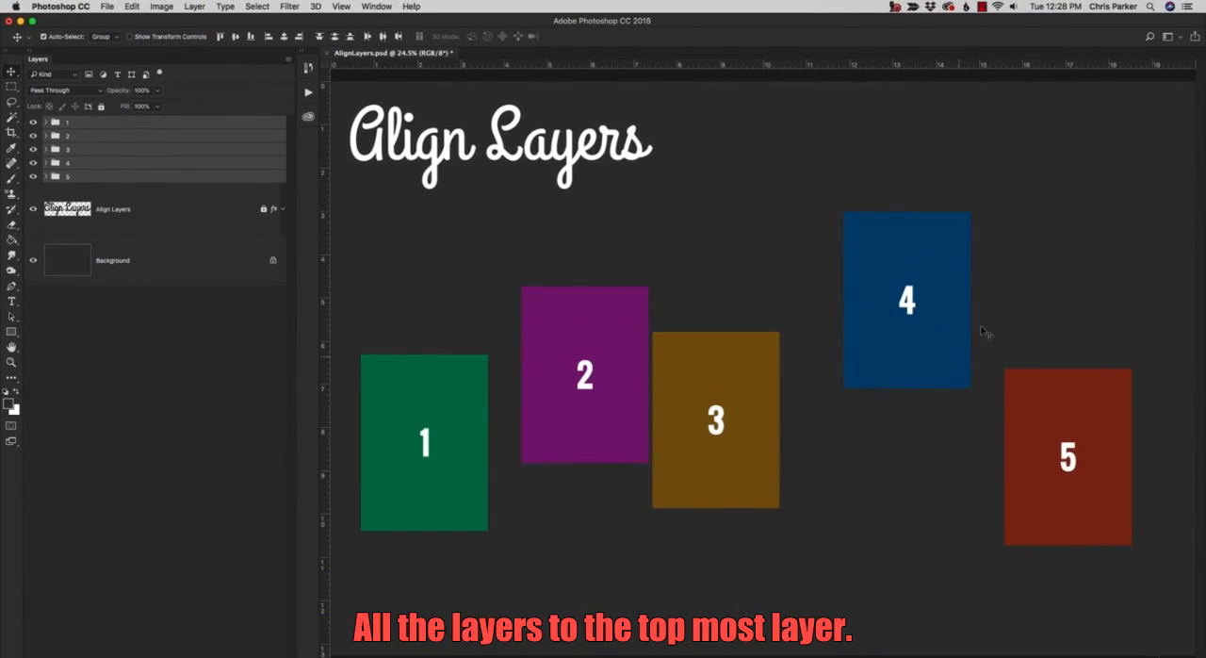
# Try aligning the five selected groups by their top edges and by their bottom edges, undoing each alignment.
pyautogui.click(220, 37)
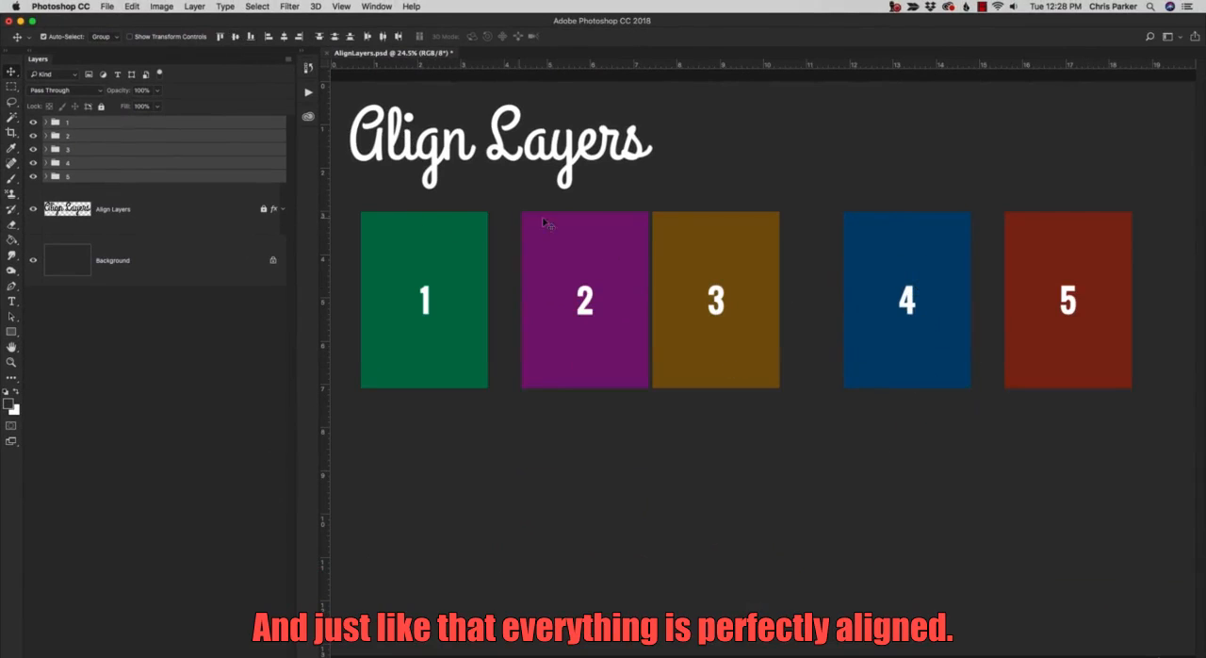
pyautogui.press('super+z')
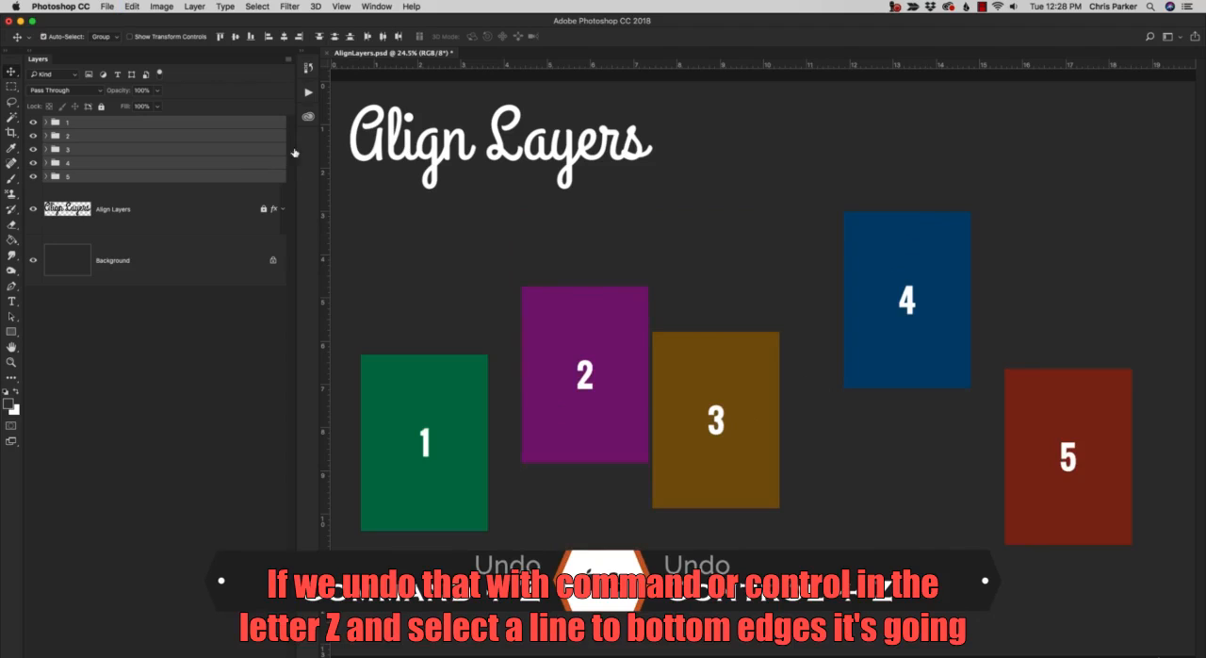
pyautogui.click(253, 37)
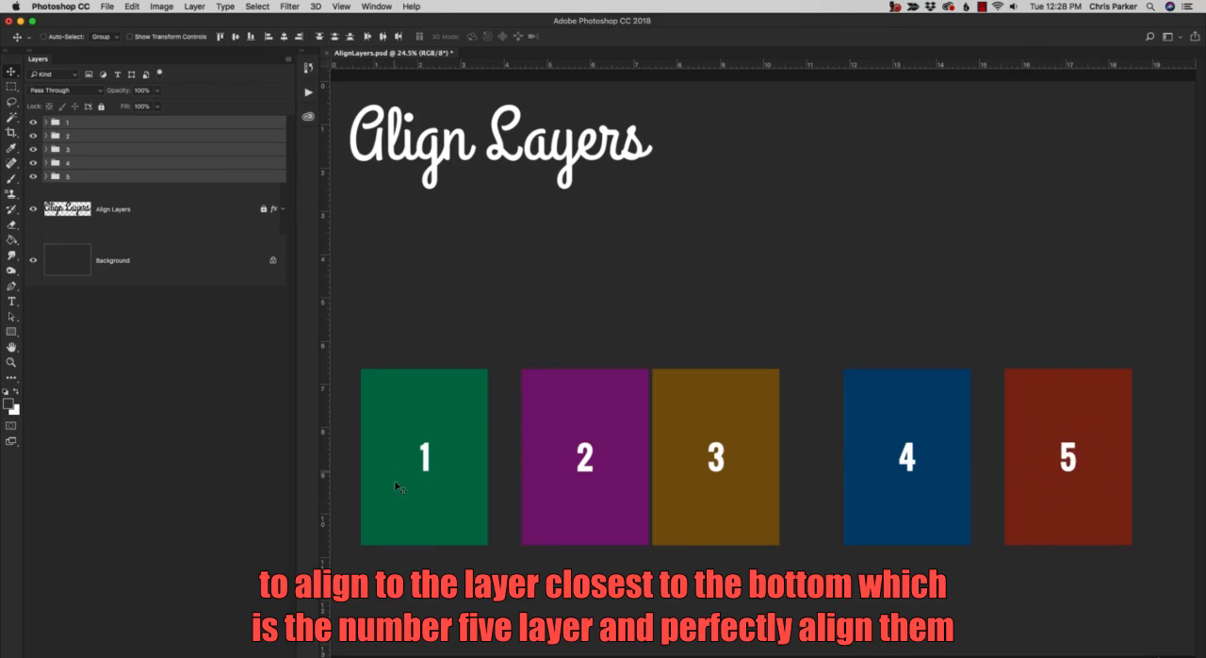
pyautogui.press('super+z')
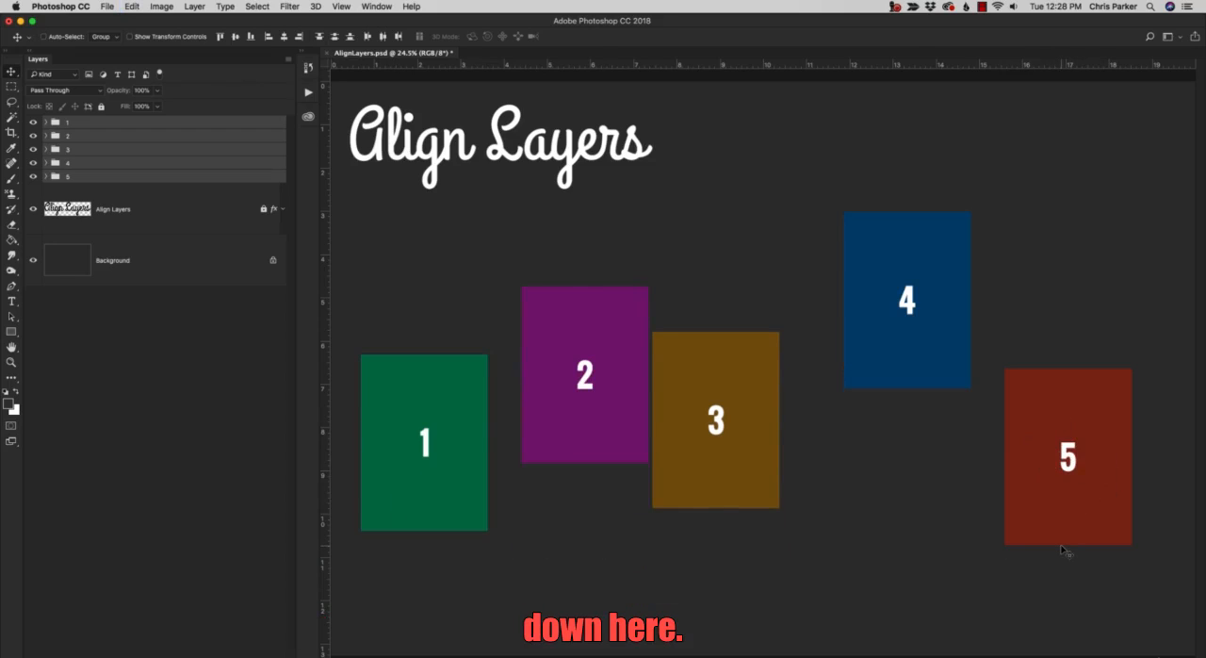
# Restore the bottom-edge alignment of the five groups and distribute them evenly by their horizontal centers.
pyautogui.press('super+z')
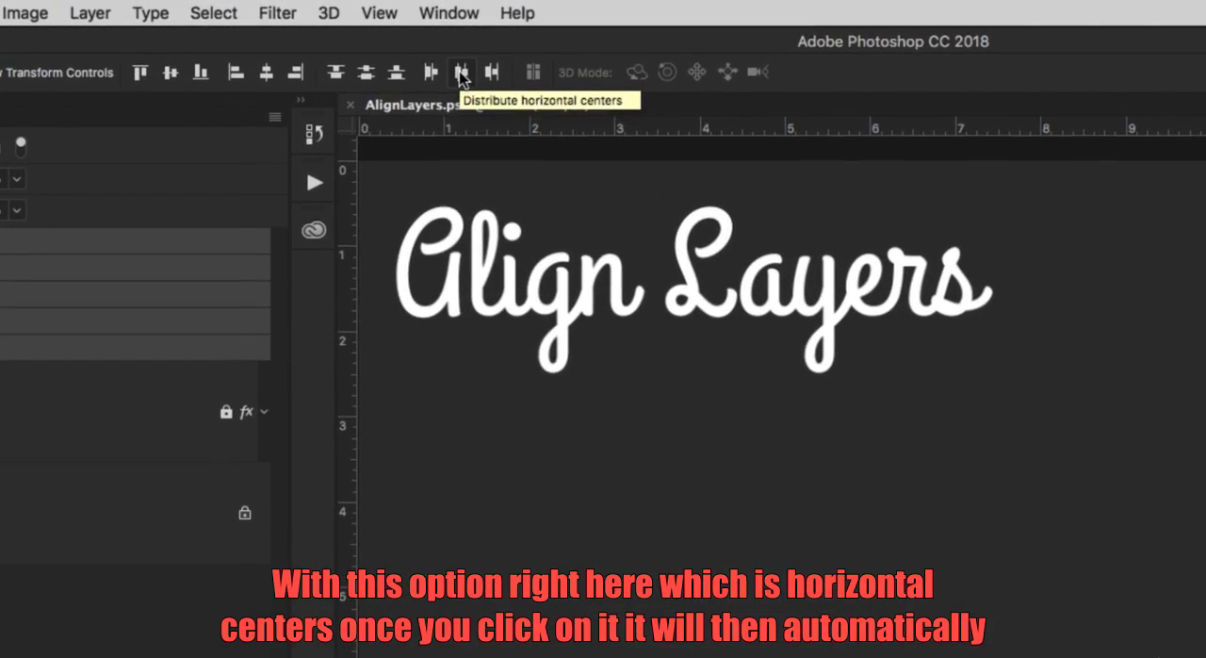
pyautogui.click(462, 74)
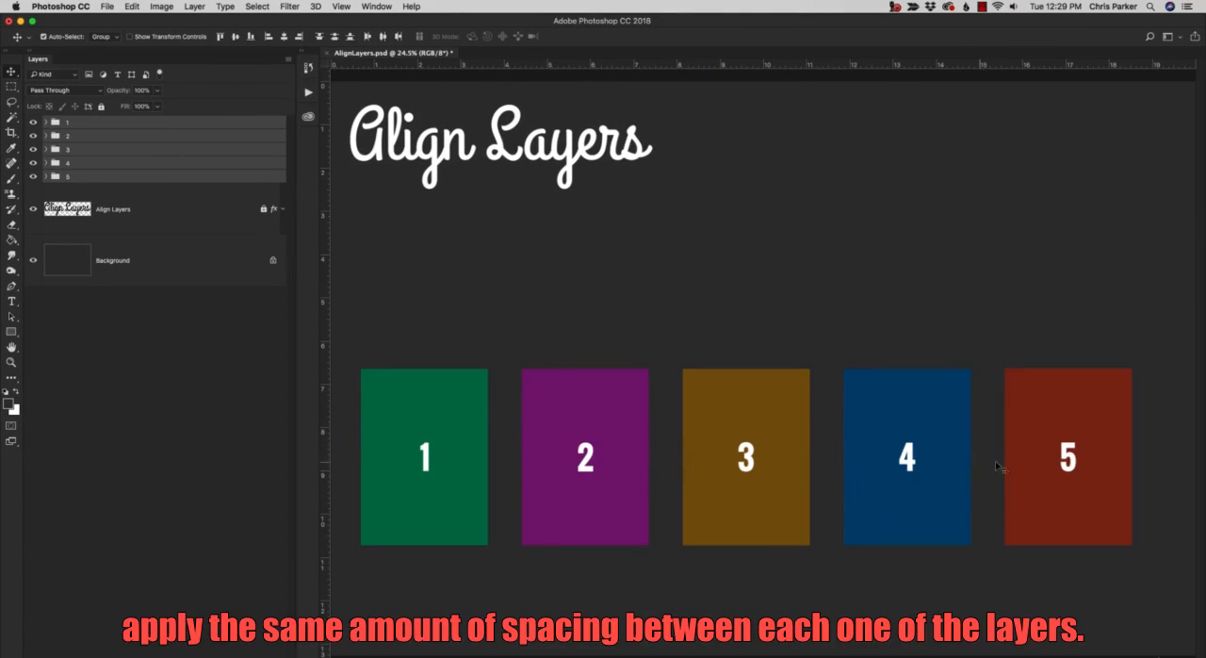
# Move group 5 horizontally closer to the canvas's right edge and group 1 closer to its left edge.
pyautogui.press('z')
pyautogui.keyDown('alt'); pyautogui.click(656, 406); pyautogui.keyUp('alt')
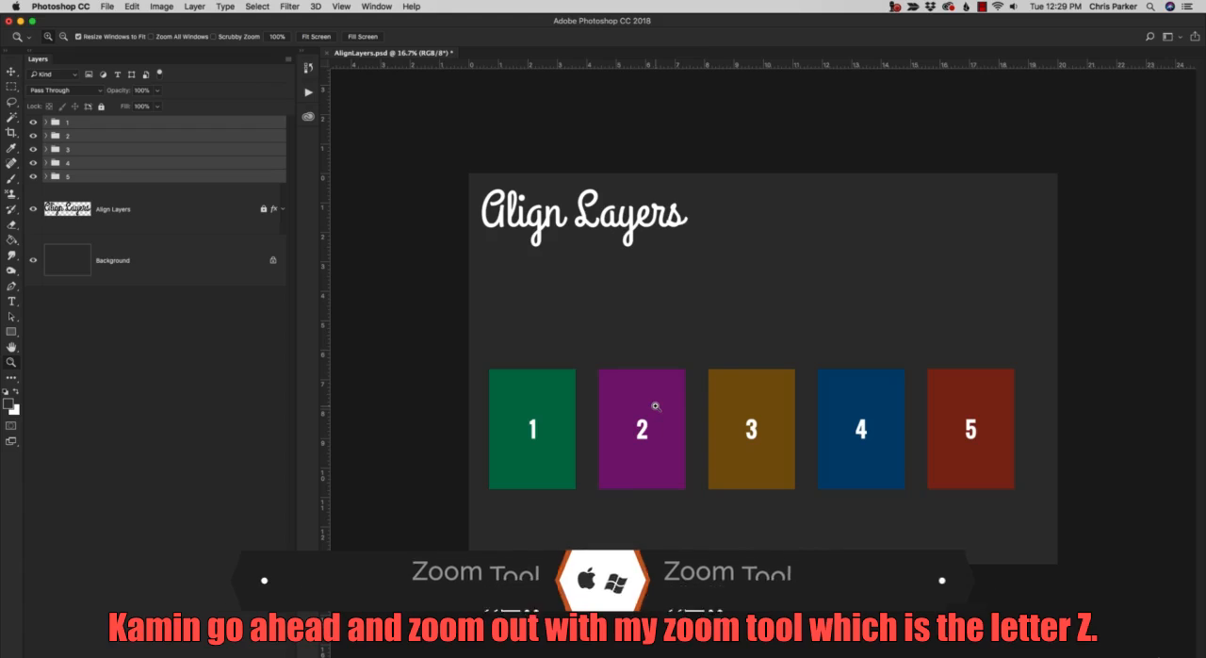
pyautogui.click(166, 178)
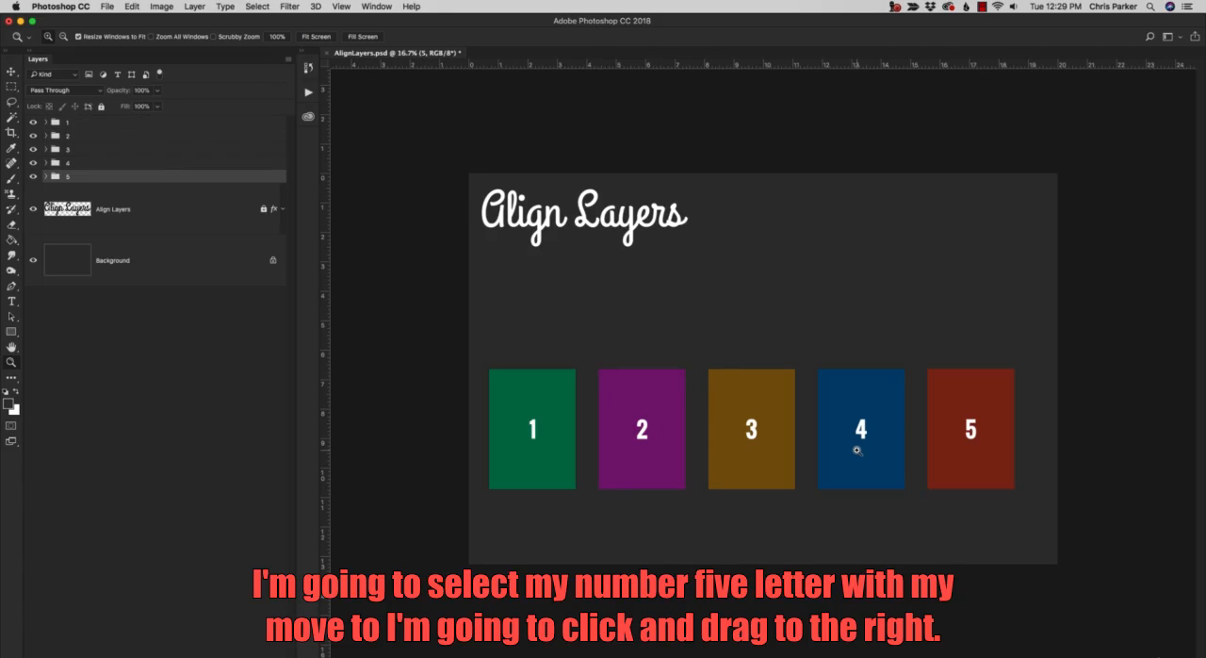
pyautogui.press('v')
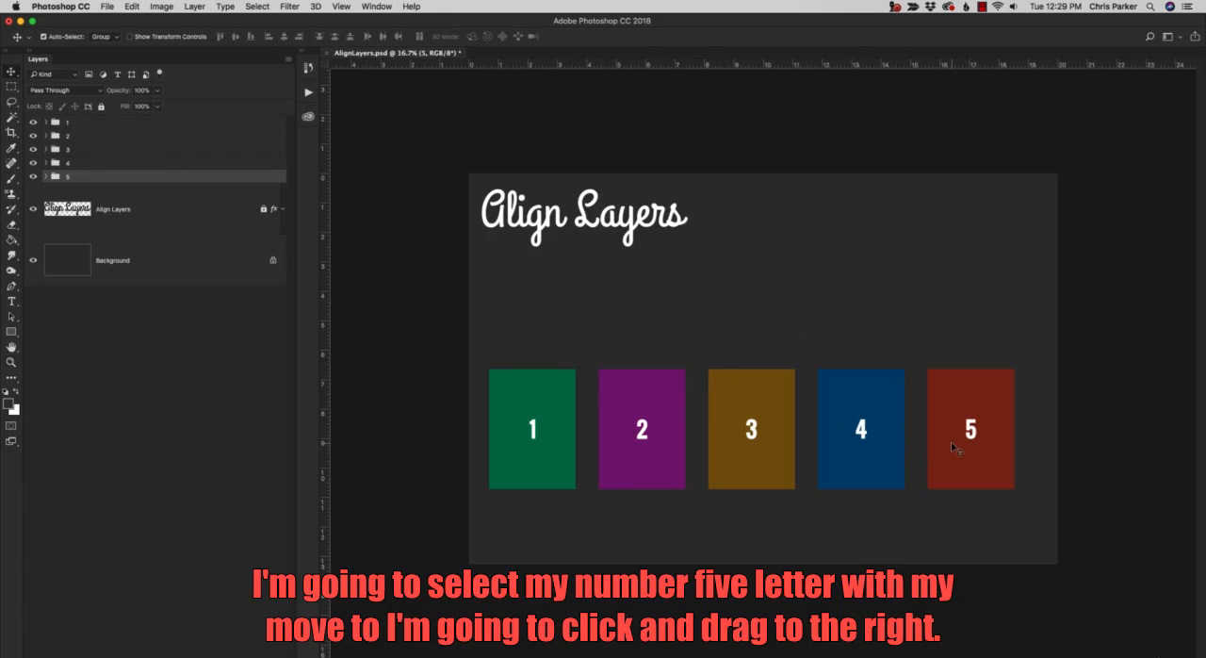
pyautogui.moveTo(951, 442); pyautogui.dragTo(987, 445)
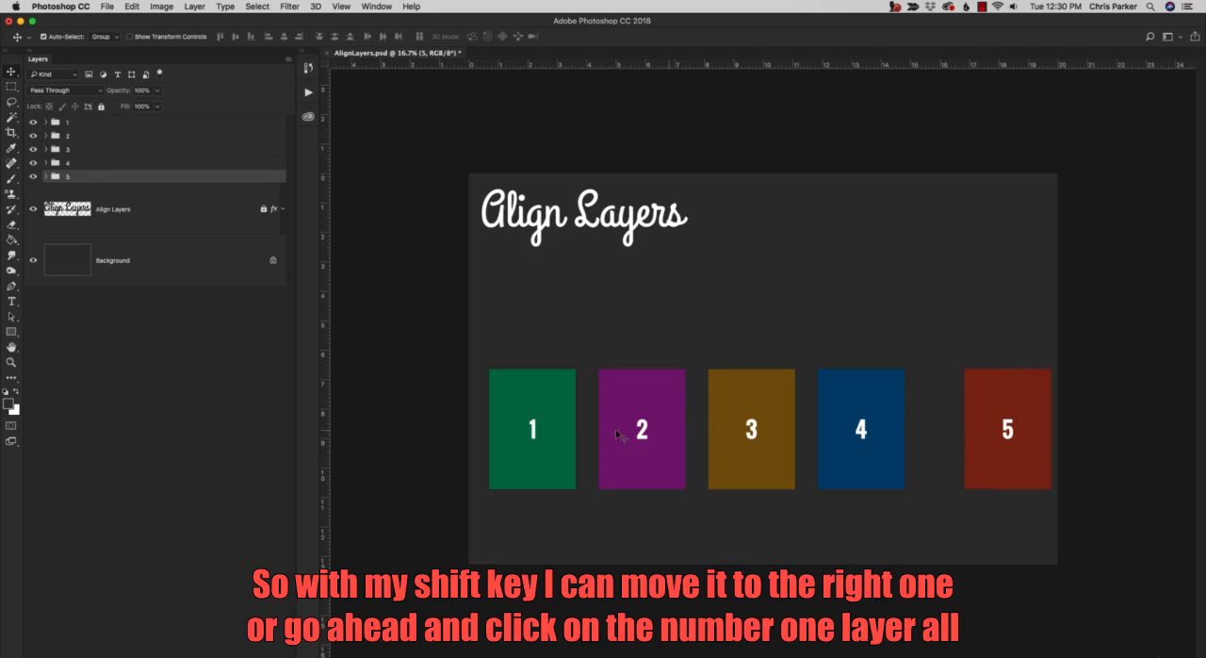
pyautogui.click(556, 439)
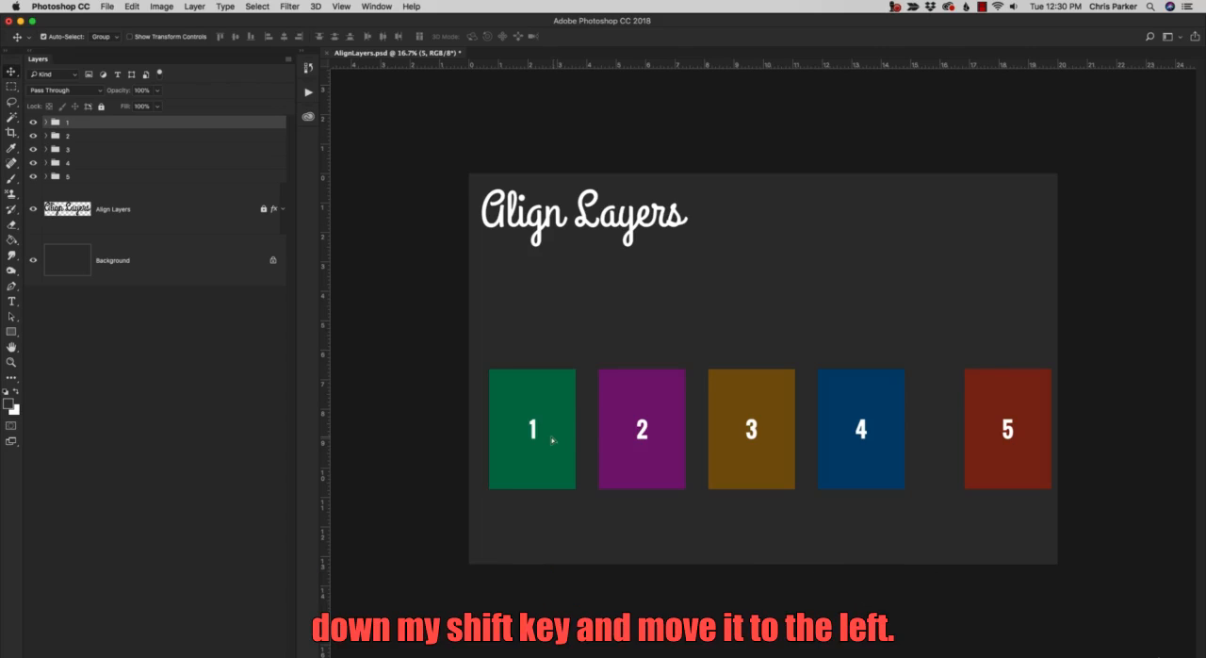
pyautogui.moveTo(552, 440); pyautogui.dragTo(545, 440)
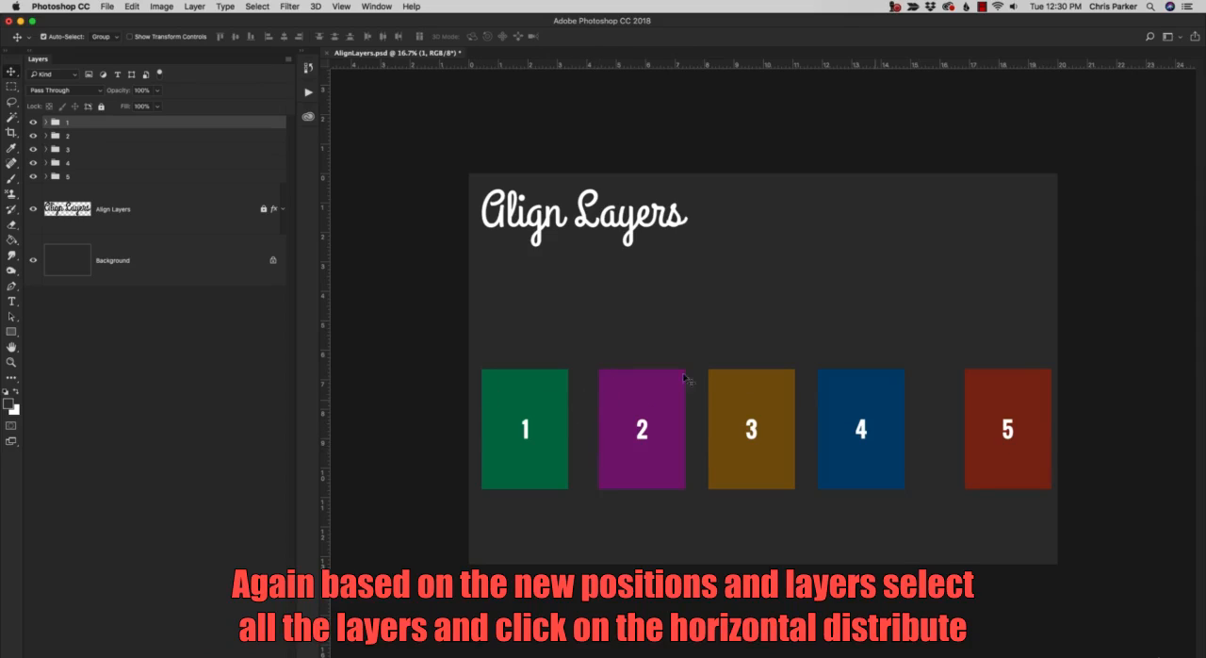
# Distribute all five groups evenly by their horizontal centers between the outer groups, and clear the layer selection.
pyautogui.keyDown('shift'); pyautogui.click(123, 181); pyautogui.keyUp('shift')
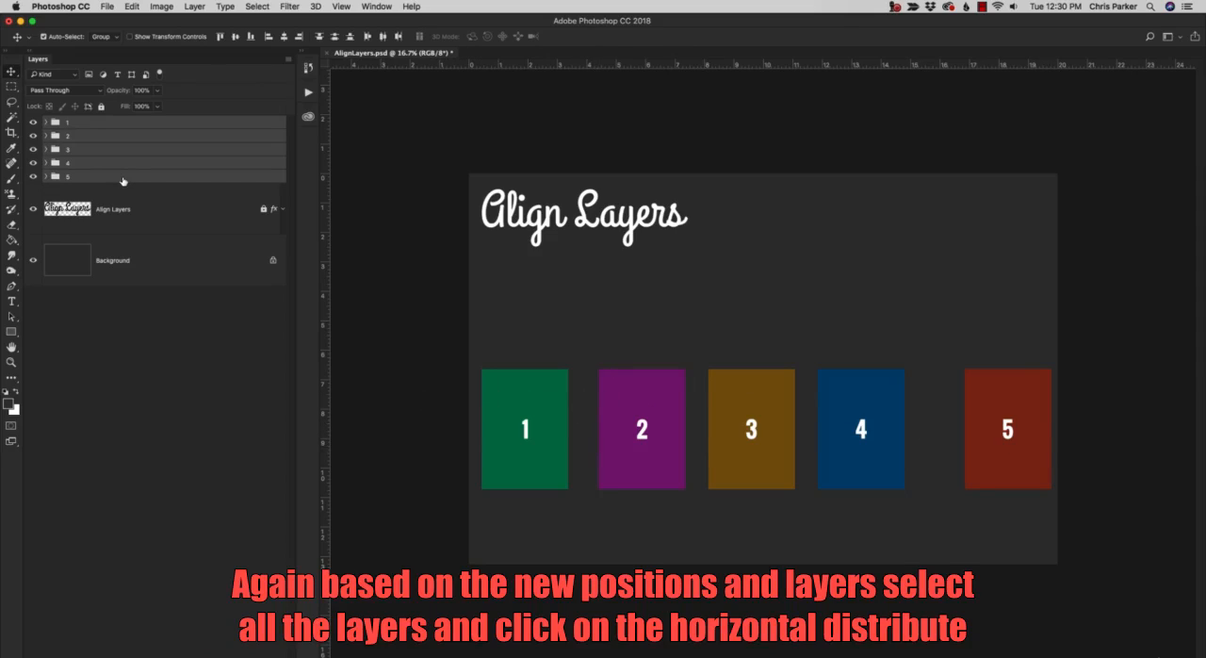
pyautogui.click(382, 37)
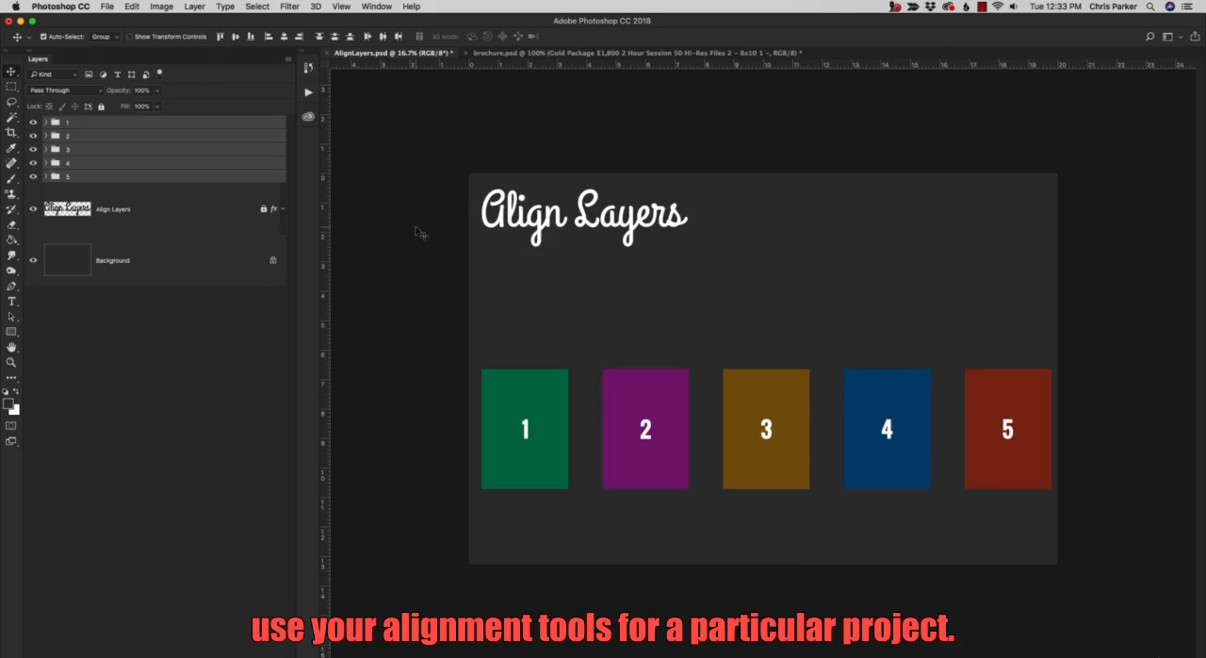
pyautogui.click(382, 166)
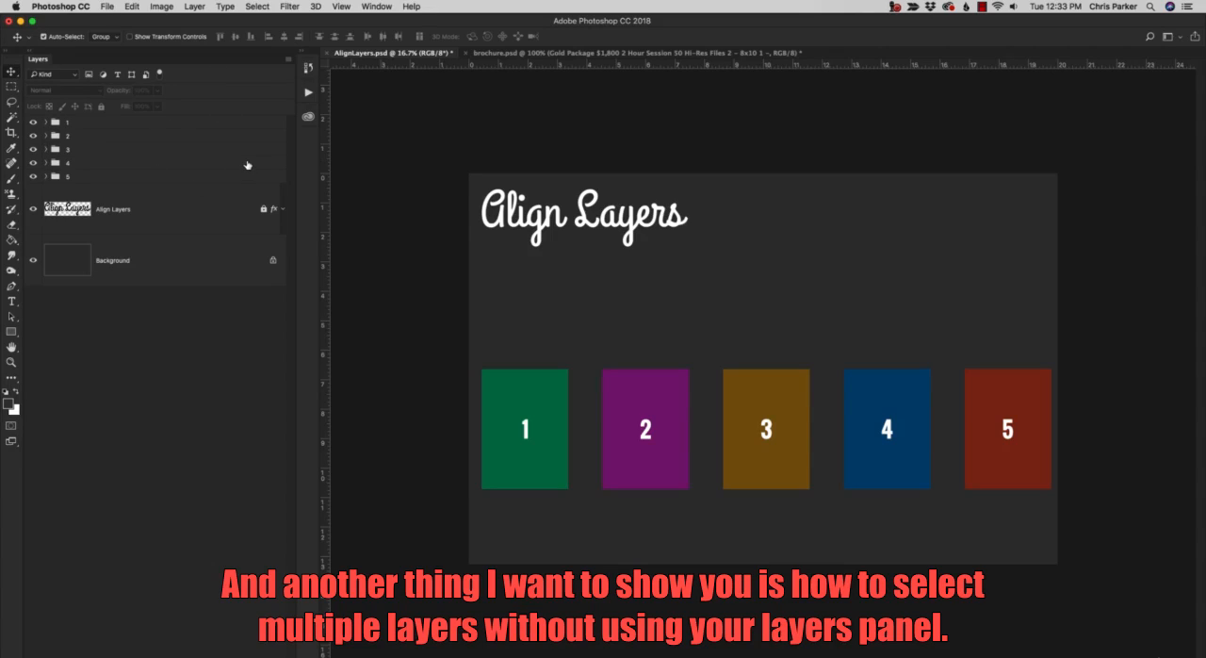
# Try selecting groups 1 to 3 and groups 3 to 5 directly on the canvas, clearing each selection.
pyautogui.moveTo(424, 355); pyautogui.dragTo(807, 413)
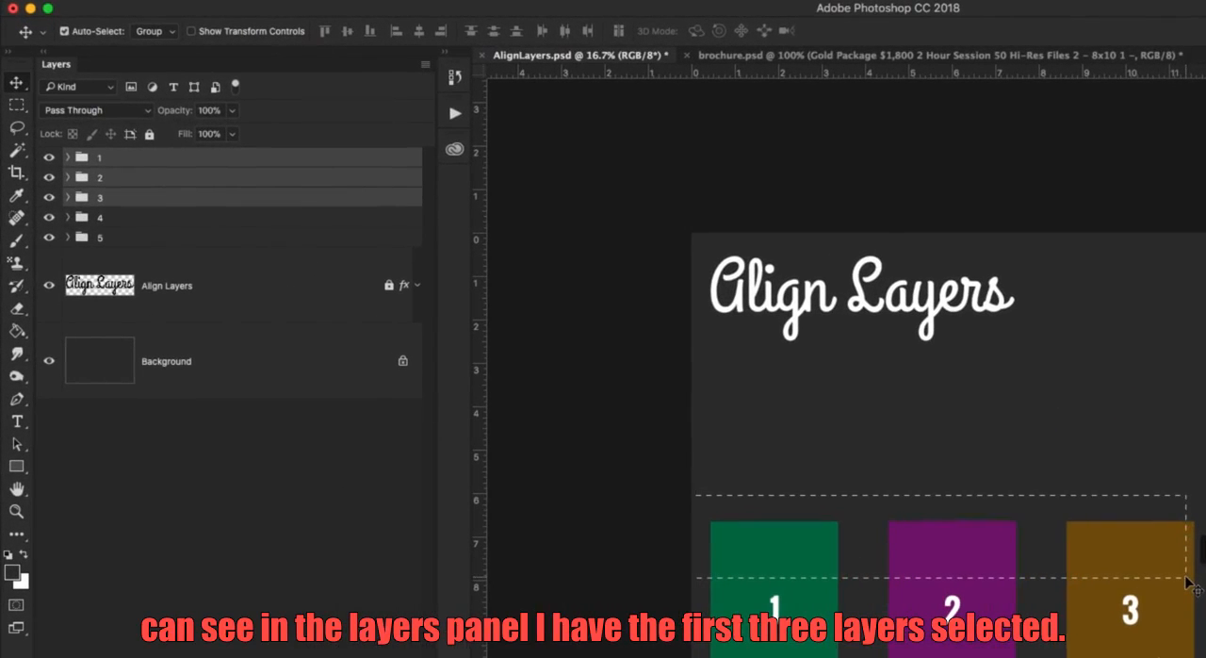
pyautogui.moveTo(1186, 578); pyautogui.dragTo(1186, 578)
pyautogui.click(631, 466)
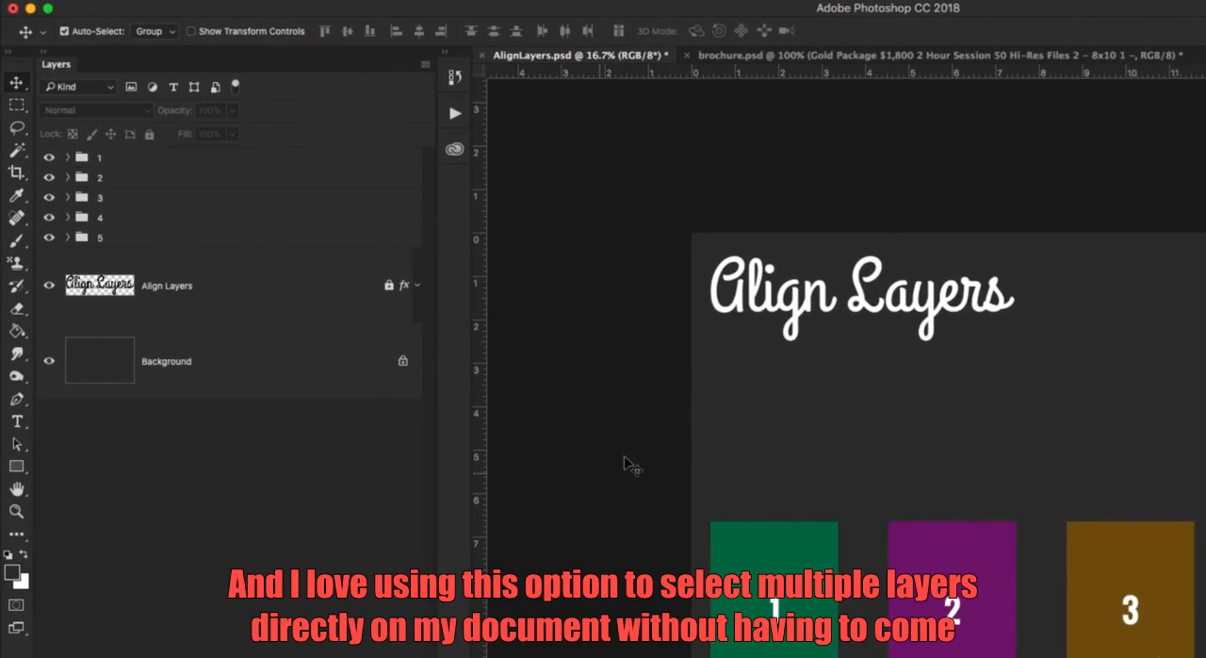
pyautogui.moveTo(744, 176); pyautogui.dragTo(1010, 459)
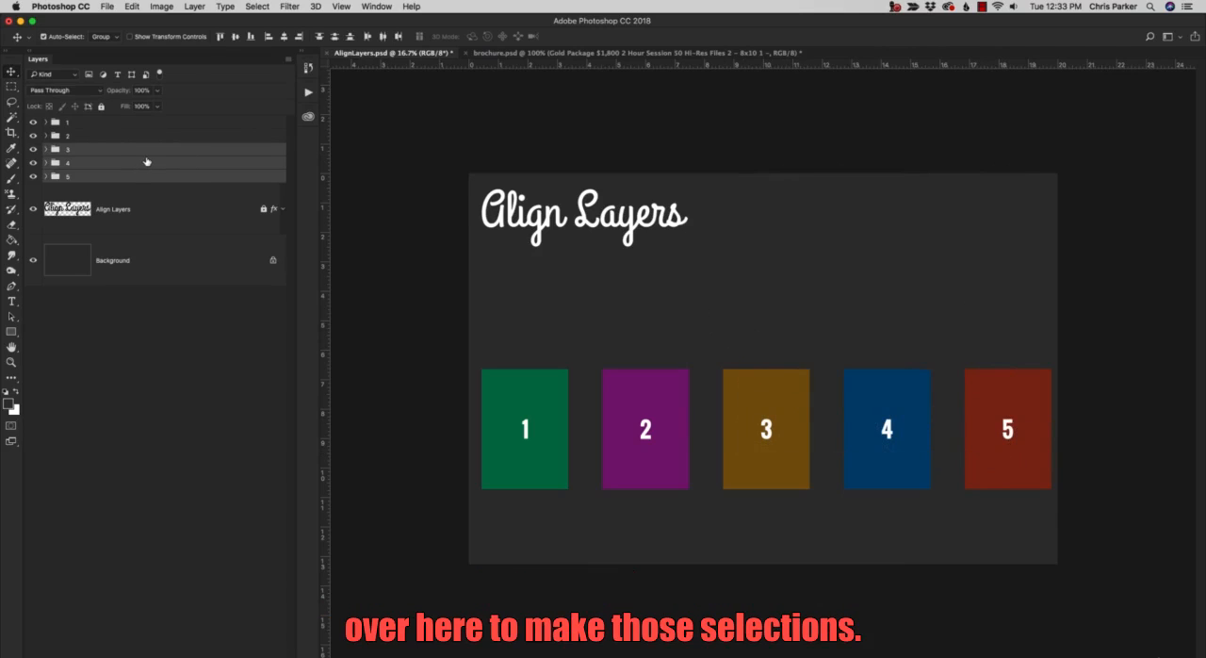
pyautogui.click(385, 280)
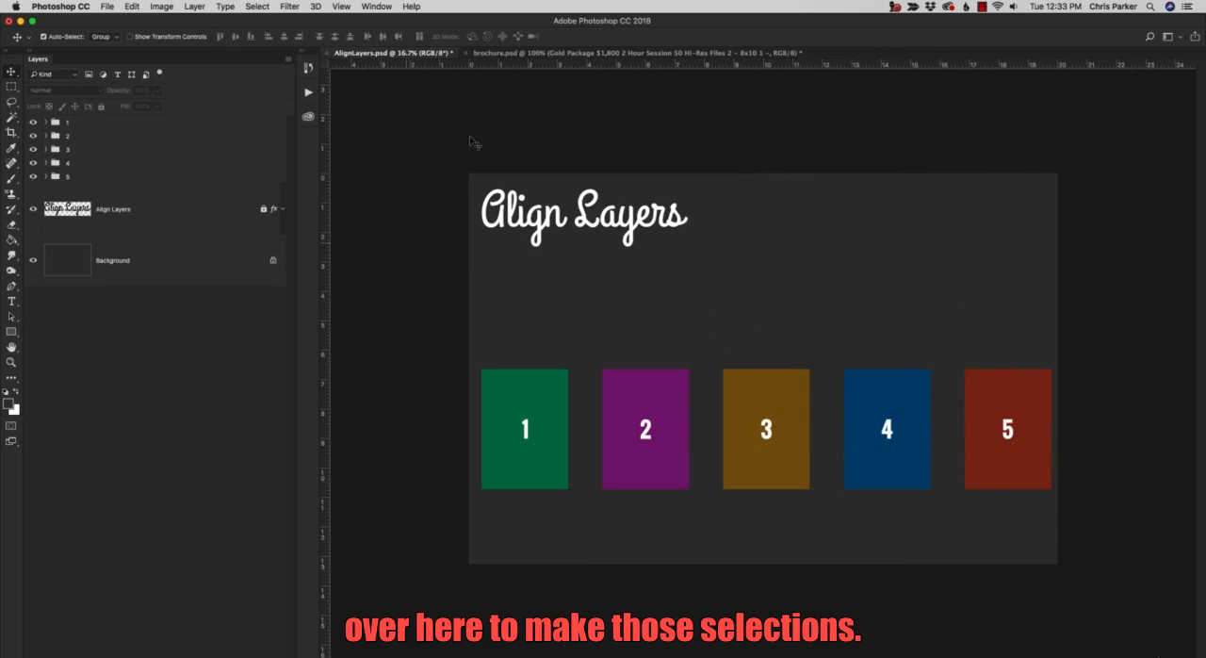
# In brochure.psd, align the left edges of the "About Us?" and "Why Us?" headings with their body paragraphs.
pyautogui.click(497, 53)
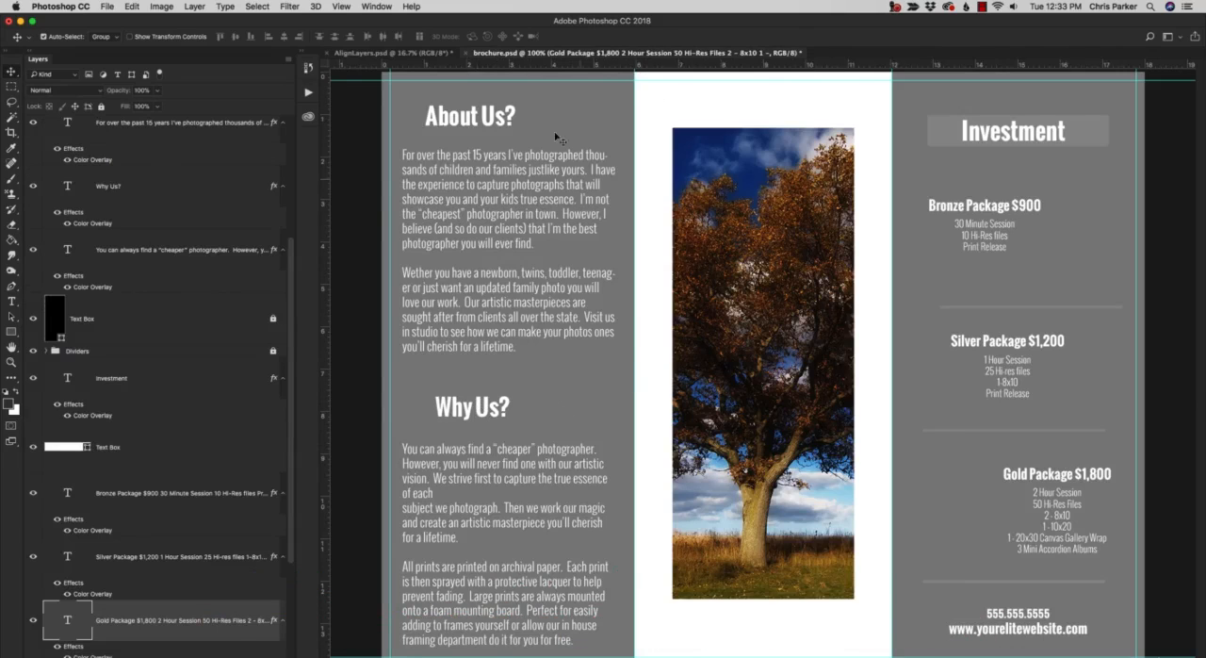
pyautogui.moveTo(484, 115); pyautogui.dragTo(502, 120)
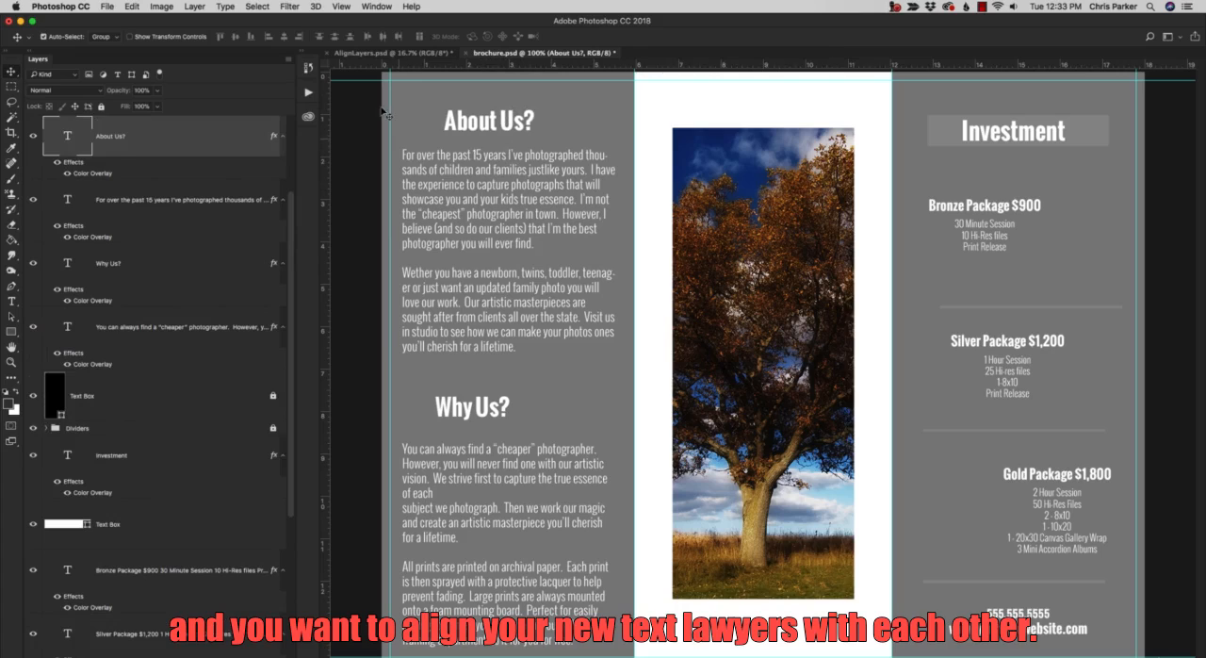
pyautogui.moveTo(394, 98); pyautogui.dragTo(492, 231)
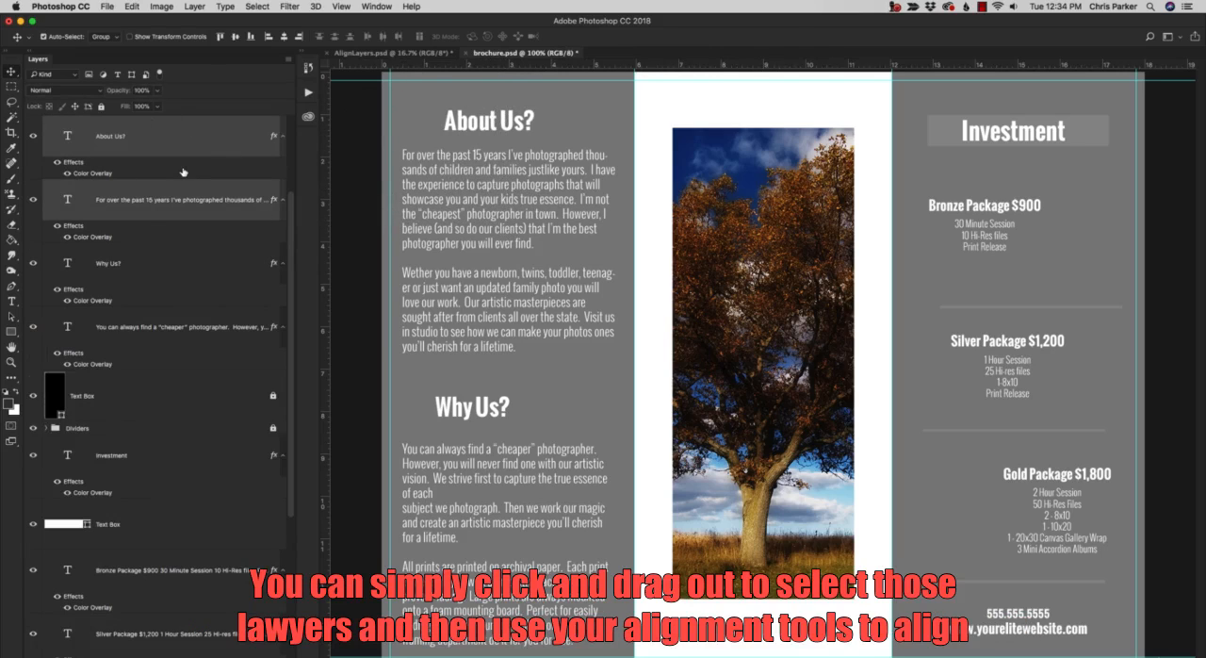
pyautogui.click(270, 39)
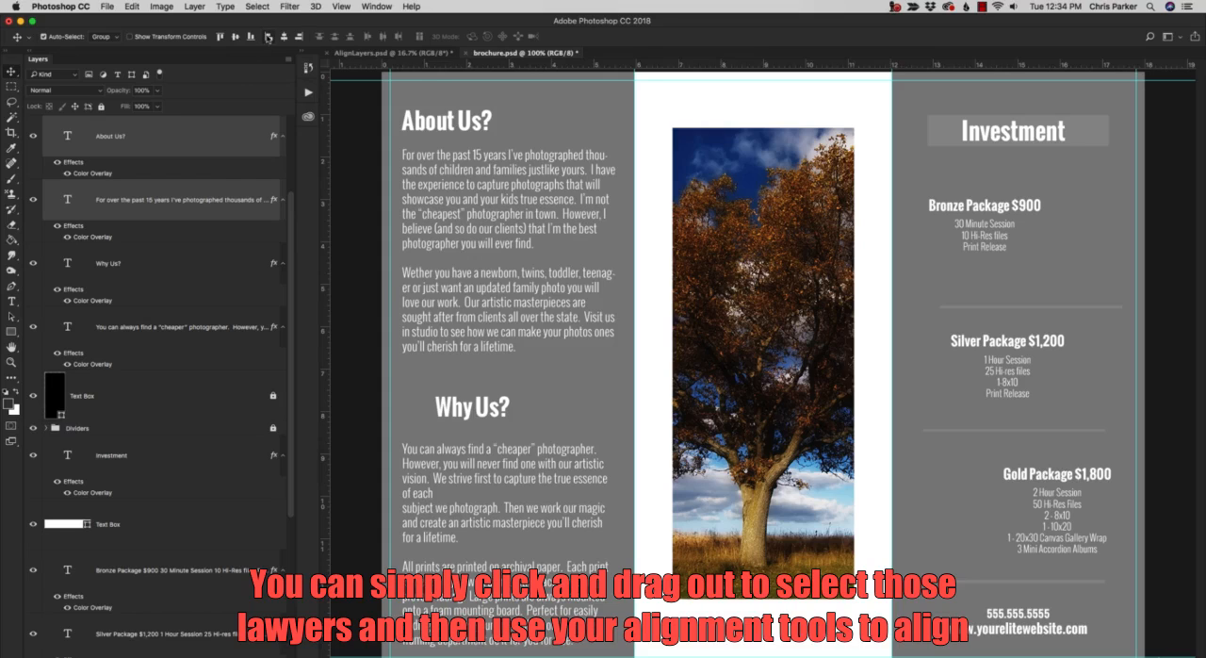
pyautogui.moveTo(381, 379); pyautogui.dragTo(515, 494)
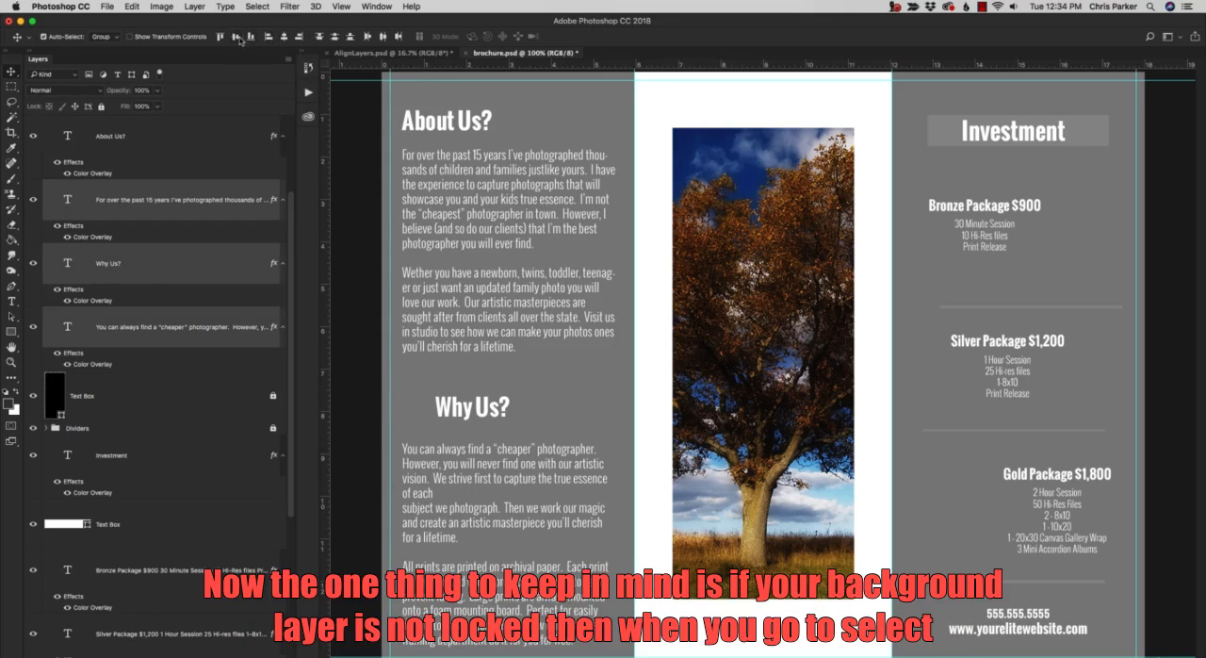
pyautogui.click(268, 37)
# Unlock the brochure's Background layer.
pyautogui.scroll(-2, 240, 535)
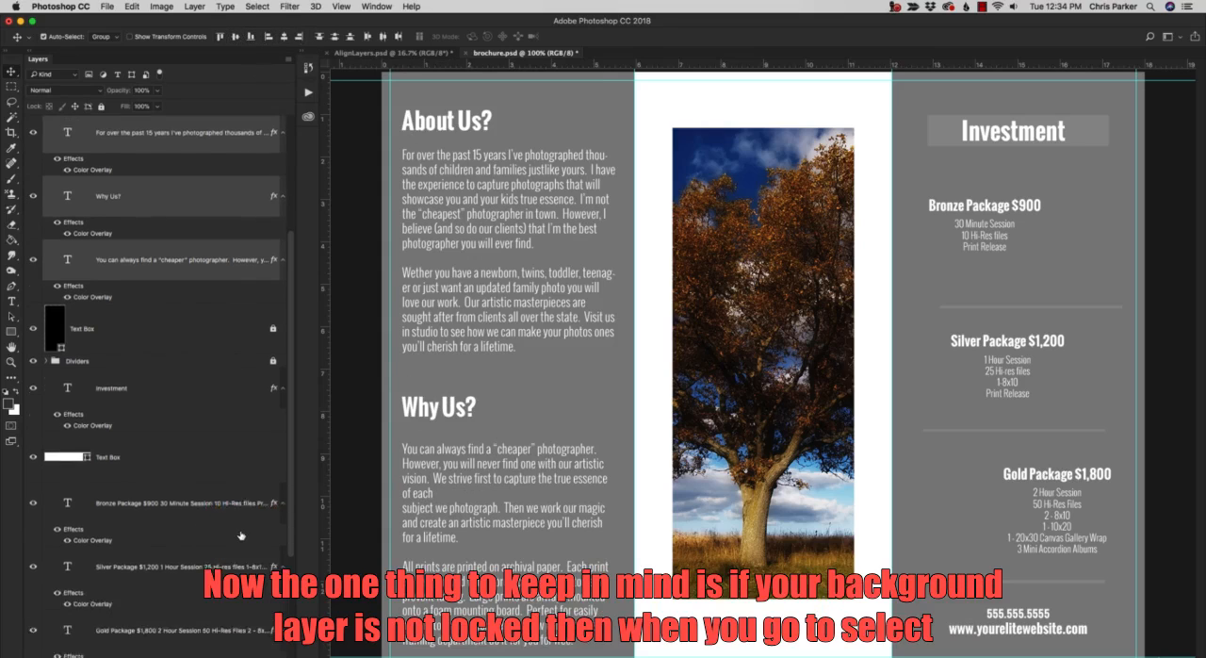
pyautogui.scroll(-5, 241, 535)
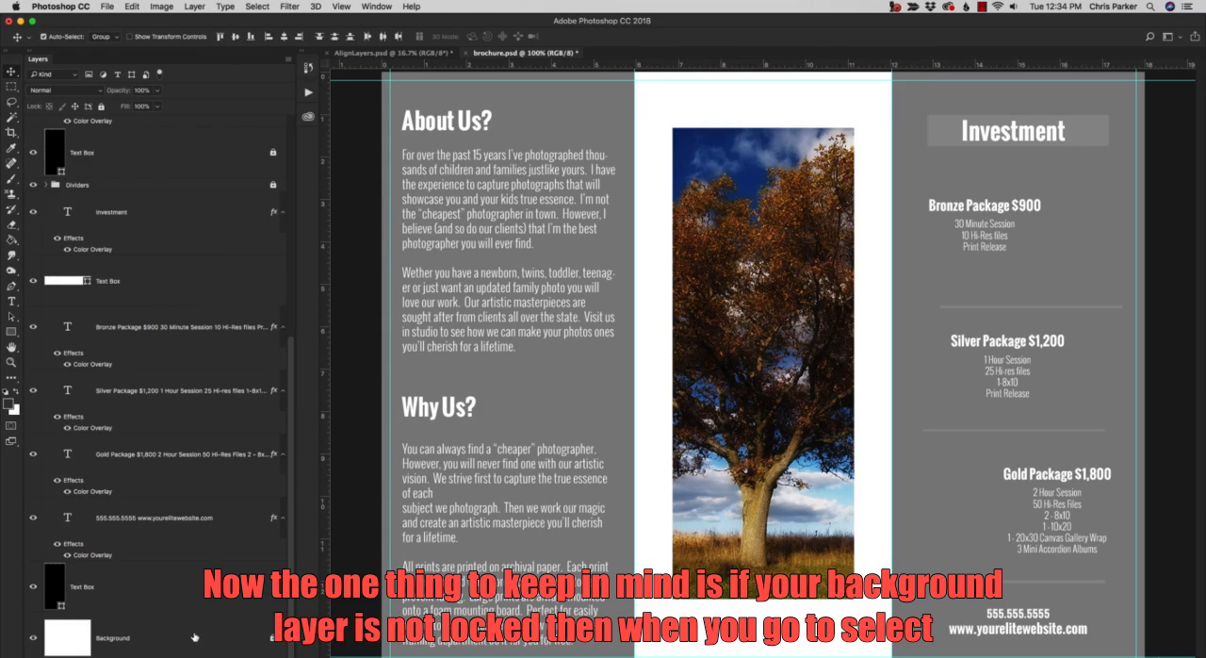
pyautogui.click(268, 640)
pyautogui.doubleClick(249, 639)
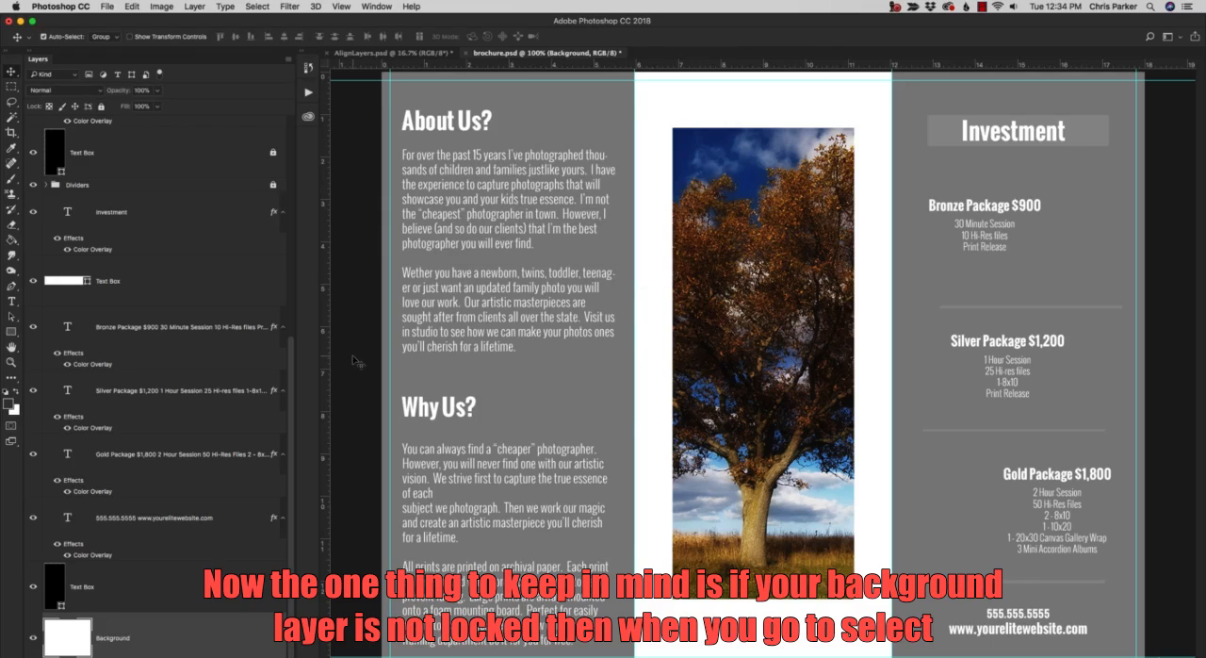
# Try left-aligning the "Why Us?" heading and body text with the unlocked background, undo the alignment, and lock the Background layer.
pyautogui.moveTo(353, 329); pyautogui.dragTo(550, 501)
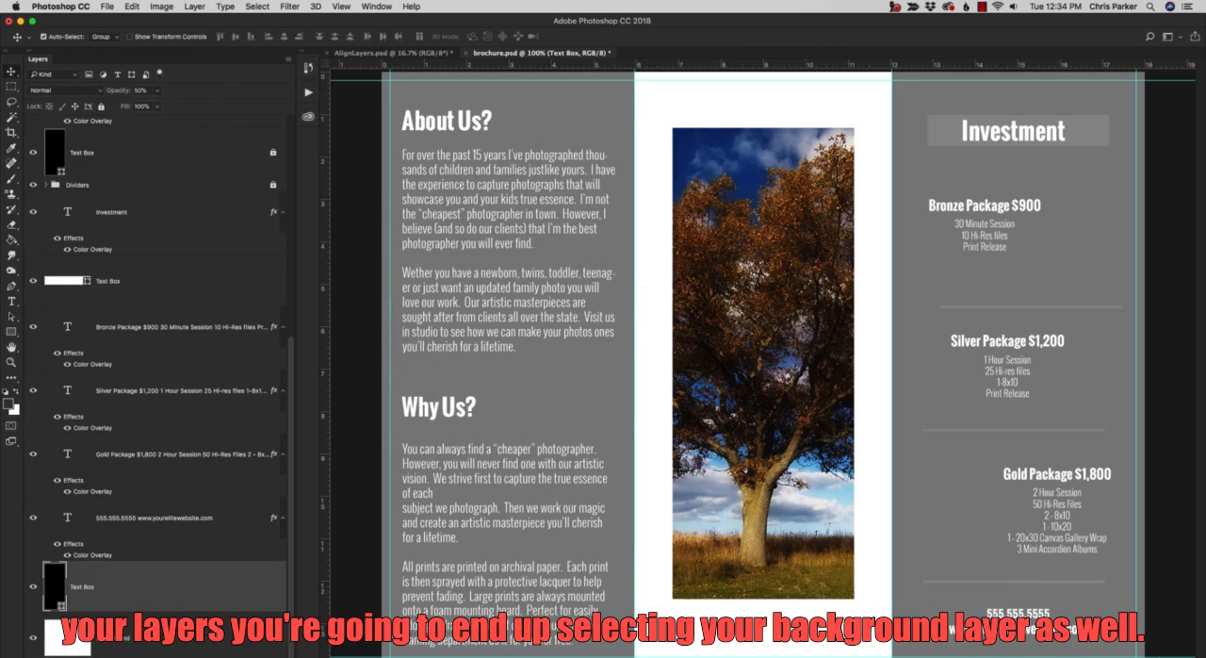
pyautogui.moveTo(349, 296); pyautogui.dragTo(542, 548)
pyautogui.click(267, 38)
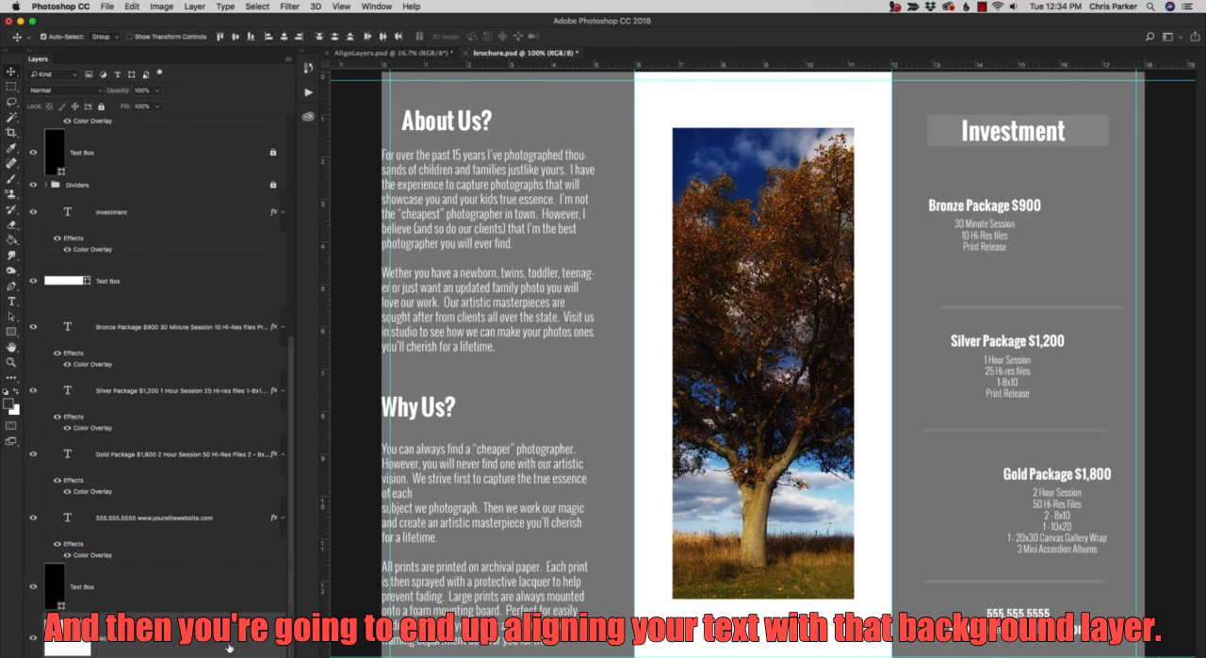
pyautogui.press('super+z')
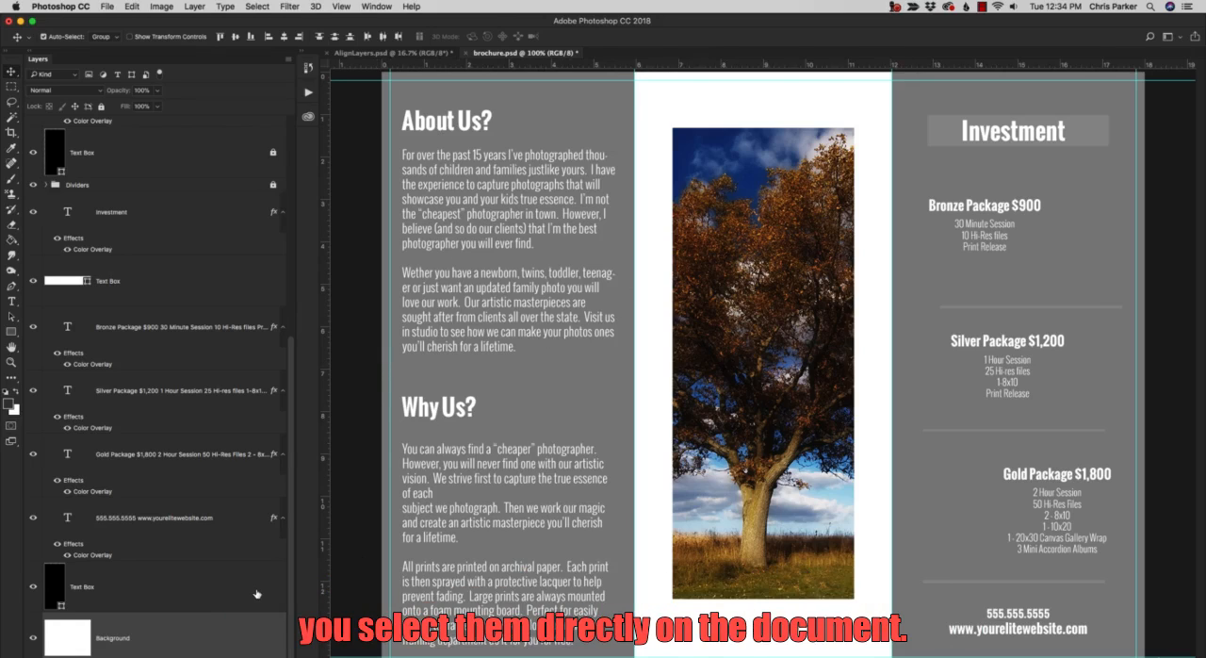
pyautogui.click(102, 106)
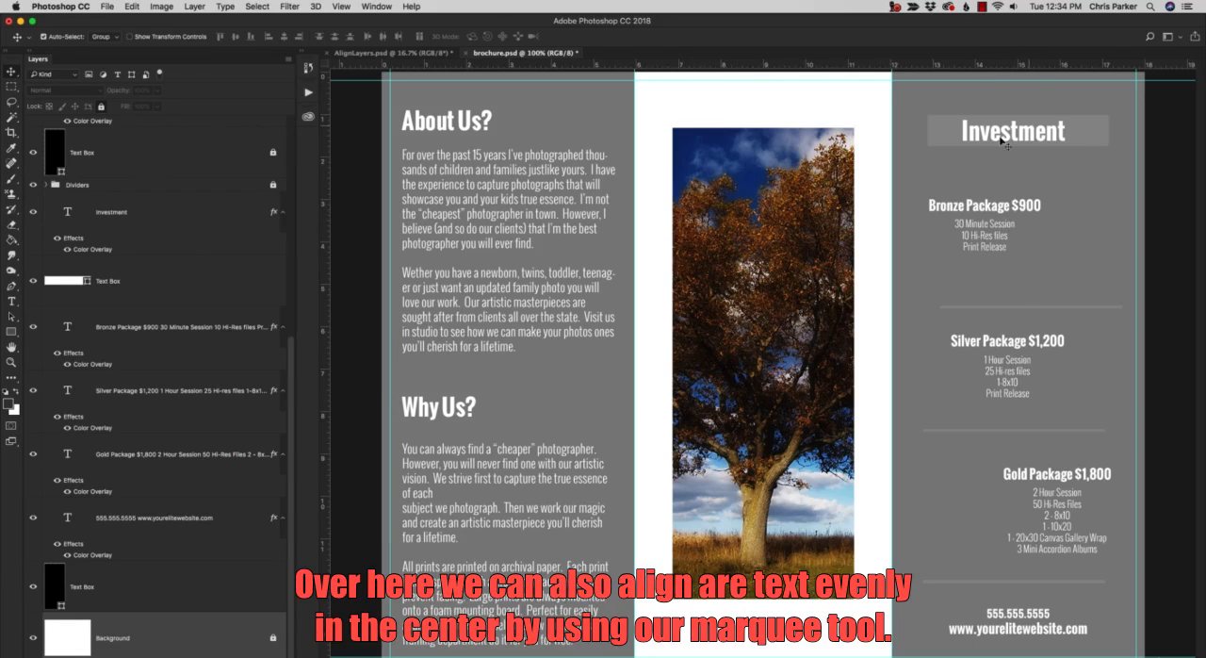
# Place vertical guides along the left and right edges of the text box behind the "Investment" heading.
pyautogui.click(968, 216)
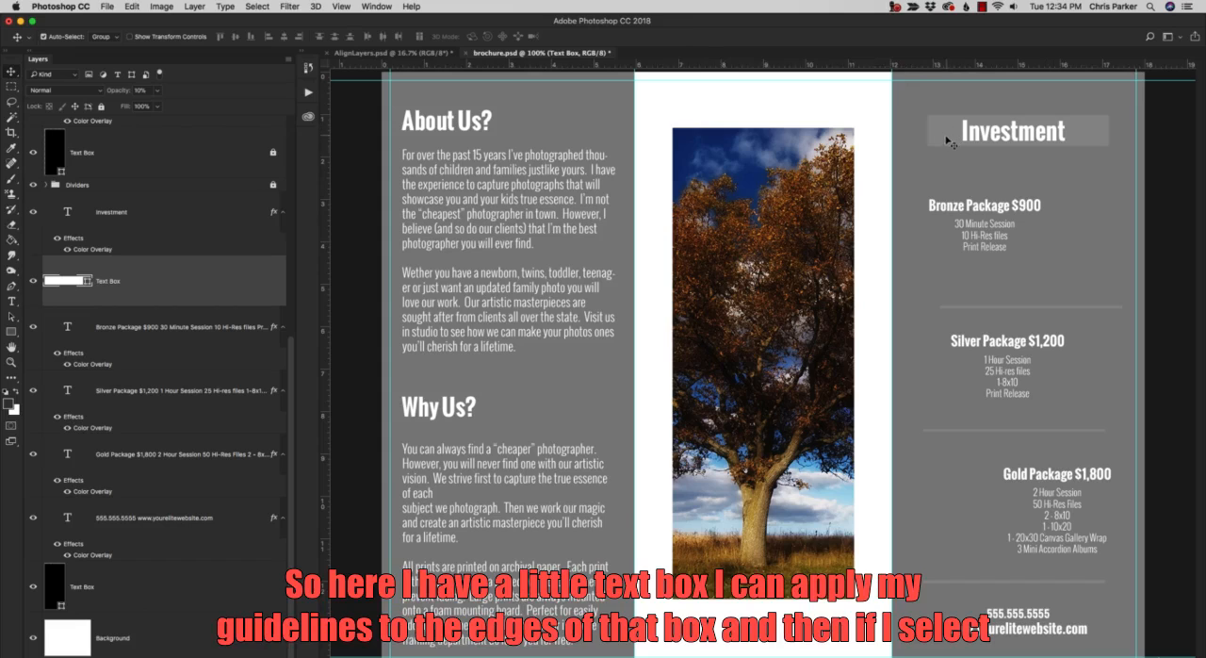
pyautogui.moveTo(326, 385); pyautogui.dragTo(928, 320)
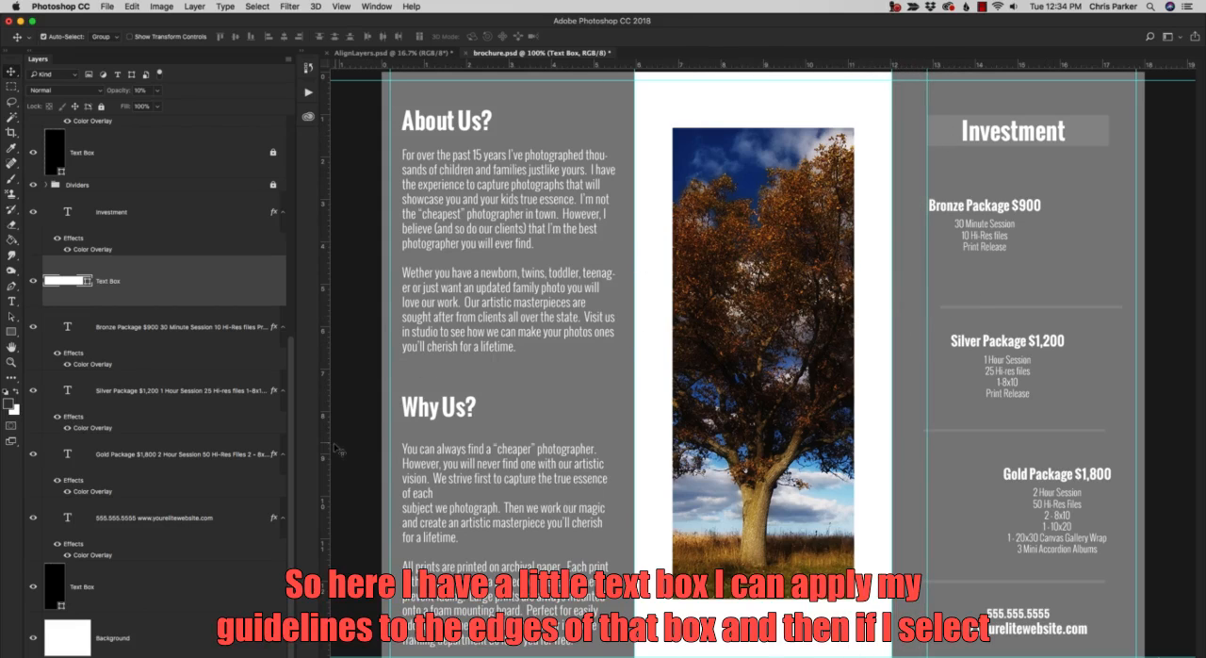
pyautogui.moveTo(327, 447); pyautogui.dragTo(1109, 341)
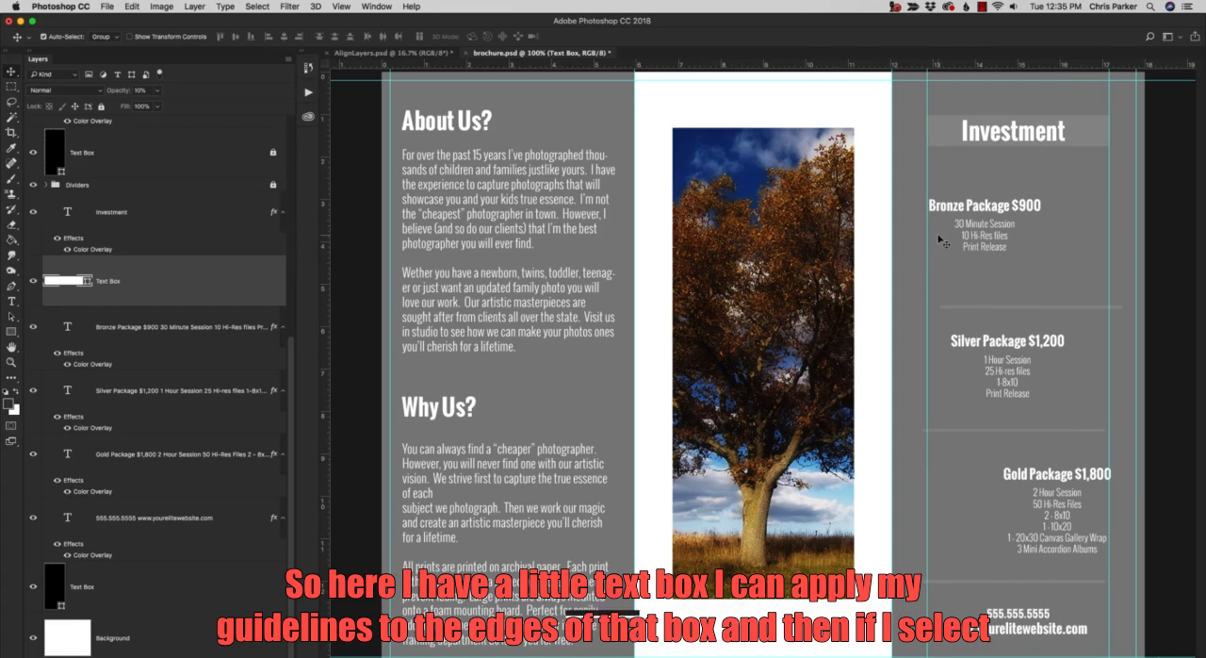
# Draw a rectangular marquee between the two guides, spanning the text box's width around the Bronze Package text.
pyautogui.press('m')
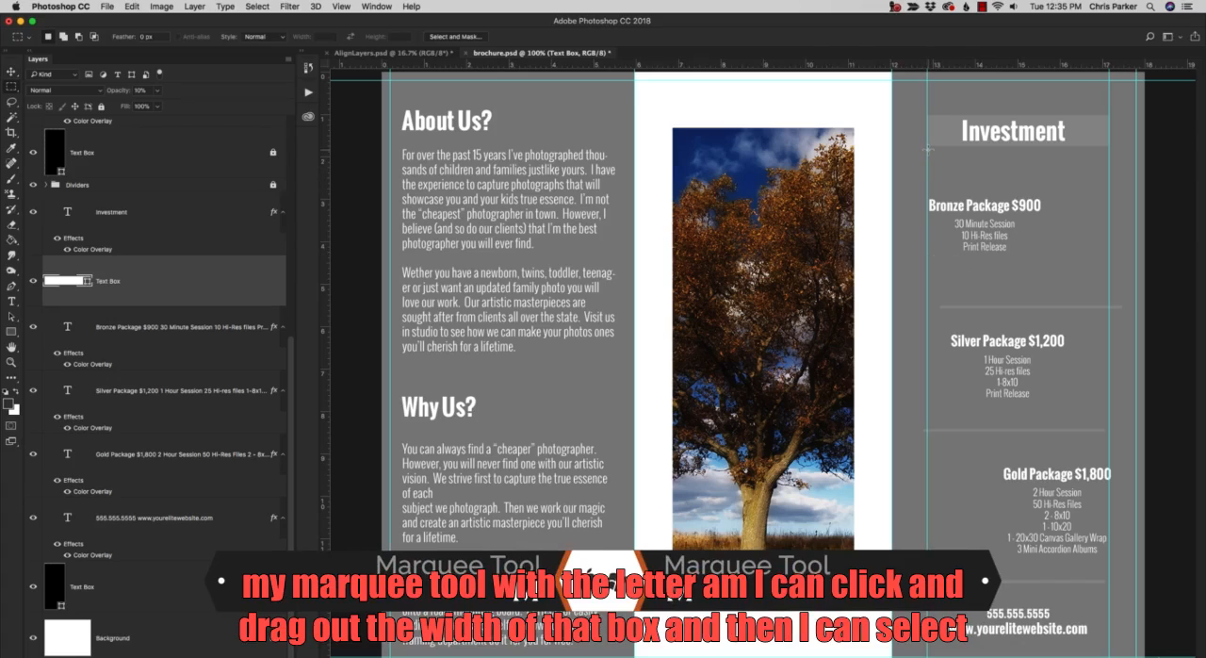
pyautogui.moveTo(928, 149); pyautogui.dragTo(1102, 285)
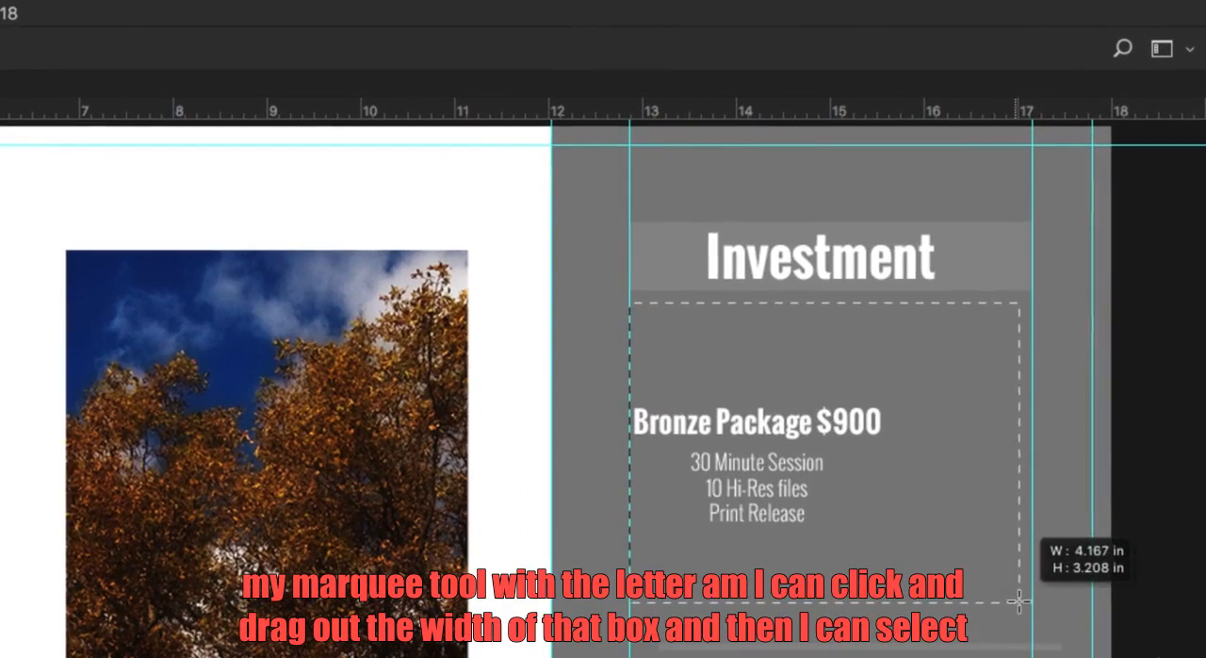
pyautogui.moveTo(1018, 600); pyautogui.dragTo(1032, 601)
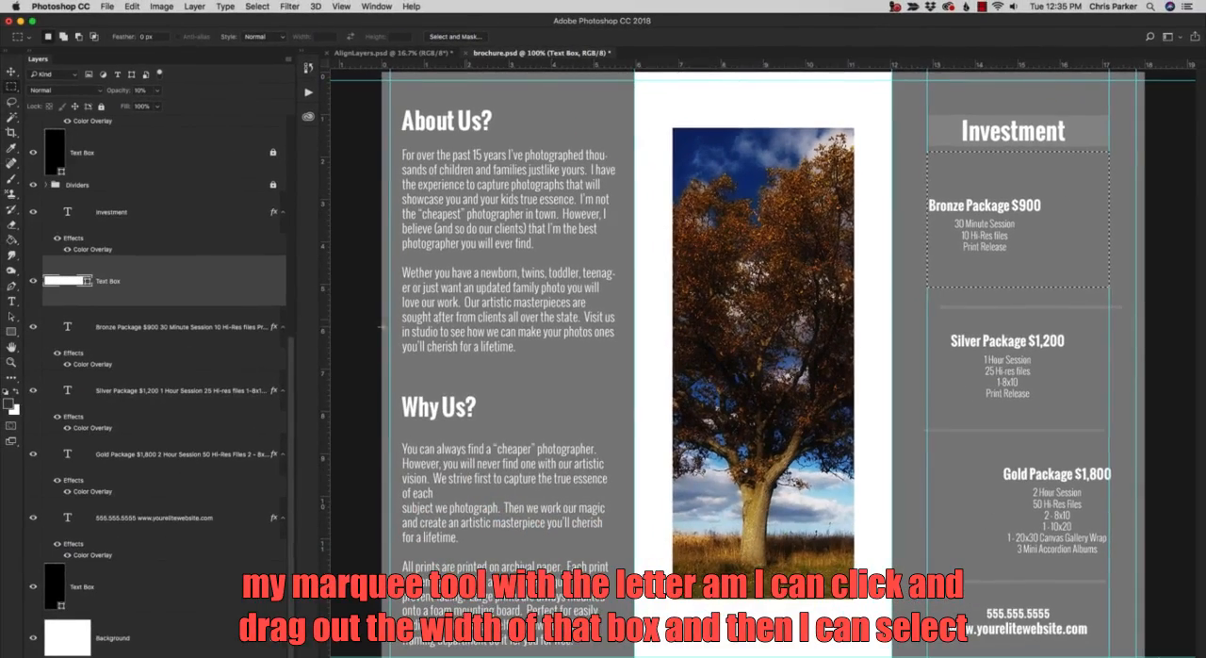
# Center the Bronze Package text layer horizontally within the marquee selection.
pyautogui.press('v')
pyautogui.click(217, 341)
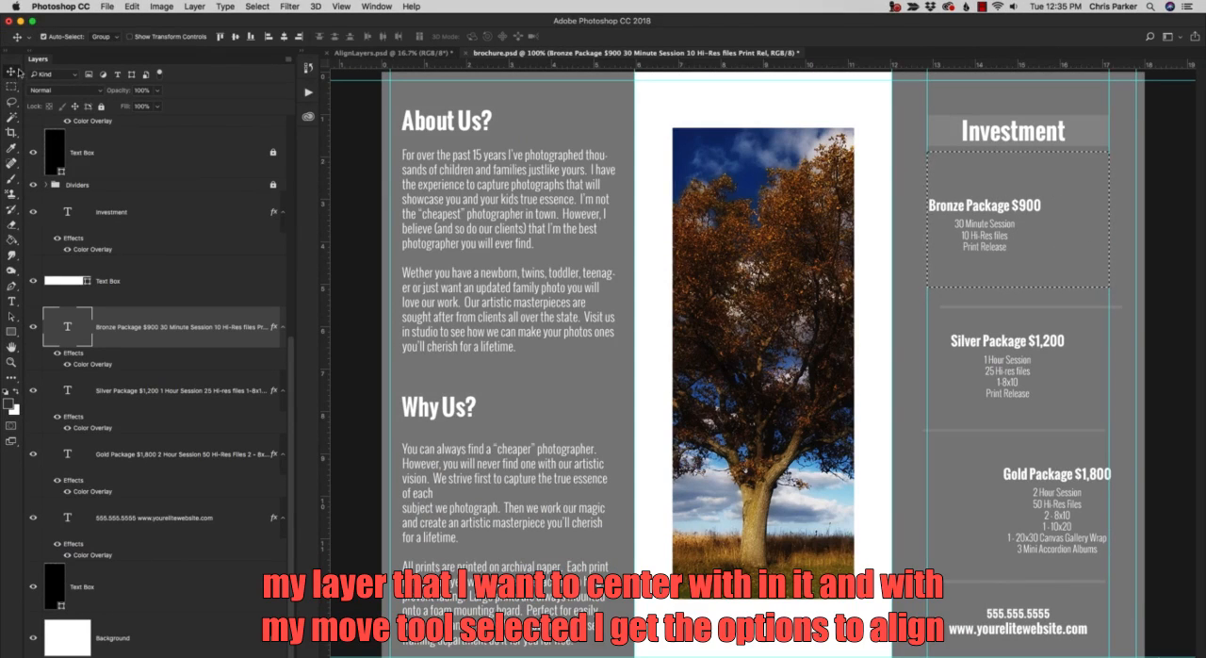
pyautogui.click(284, 37)
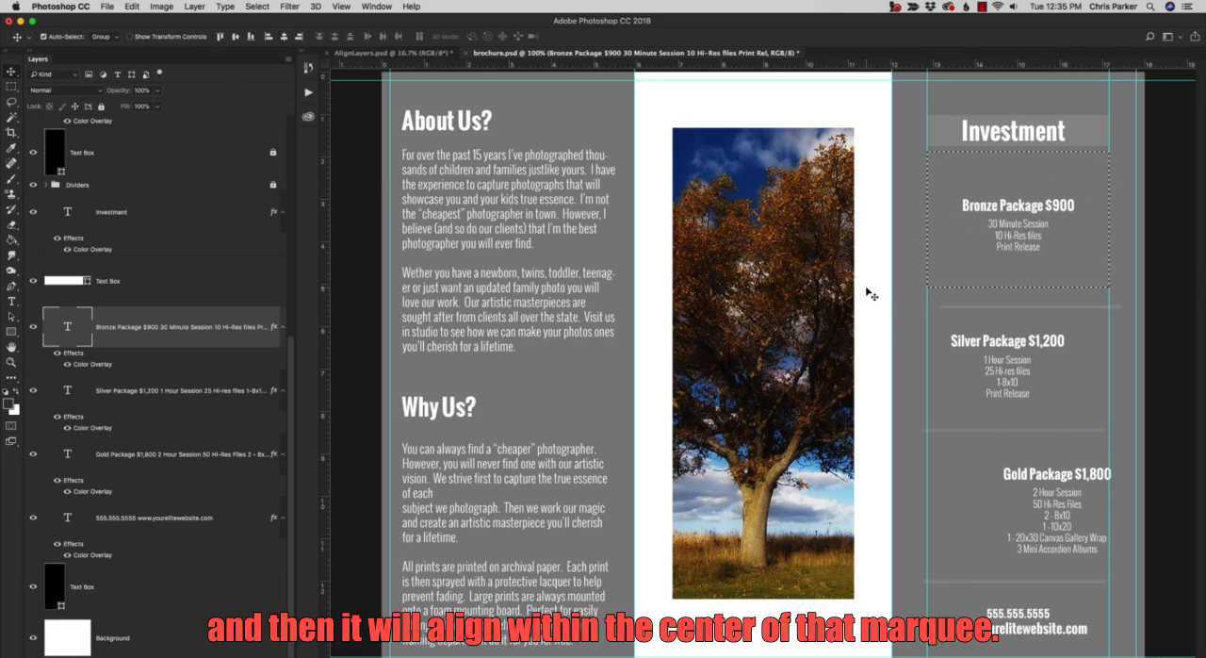
# Try centering the Bronze Package text horizontally in a marquee that starts at the tree photo's right edge, and undo the alignment.
pyautogui.press('m')
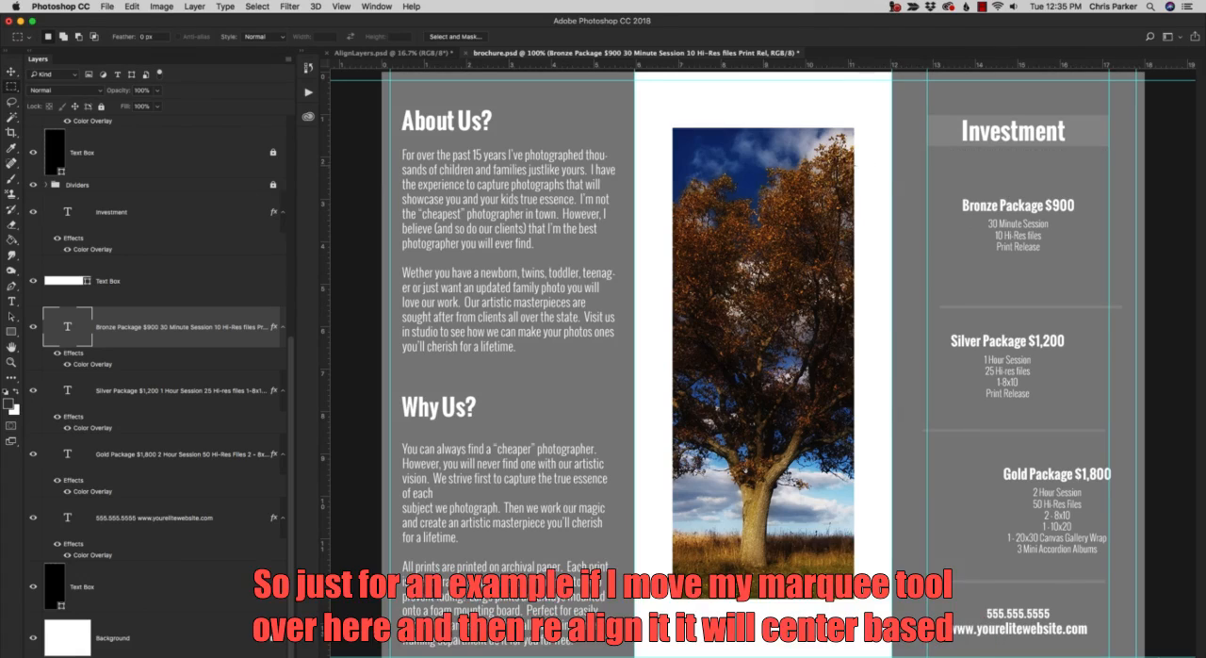
pyautogui.moveTo(854, 165); pyautogui.dragTo(1061, 280)
pyautogui.press('b')
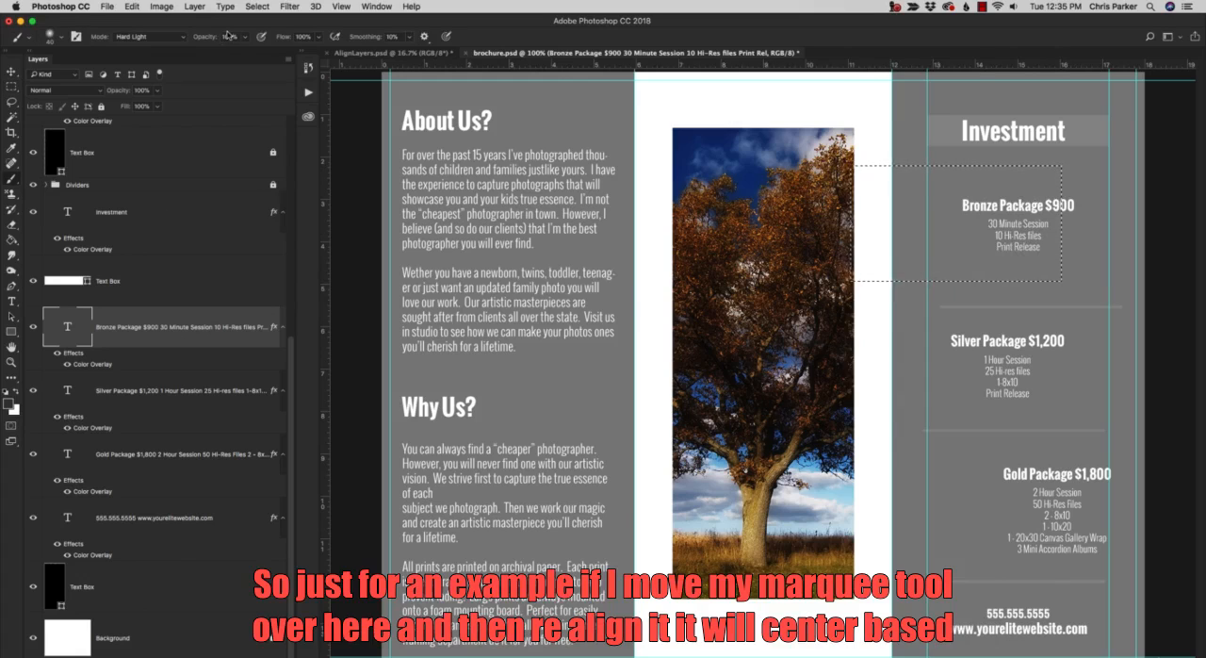
pyautogui.press('v')
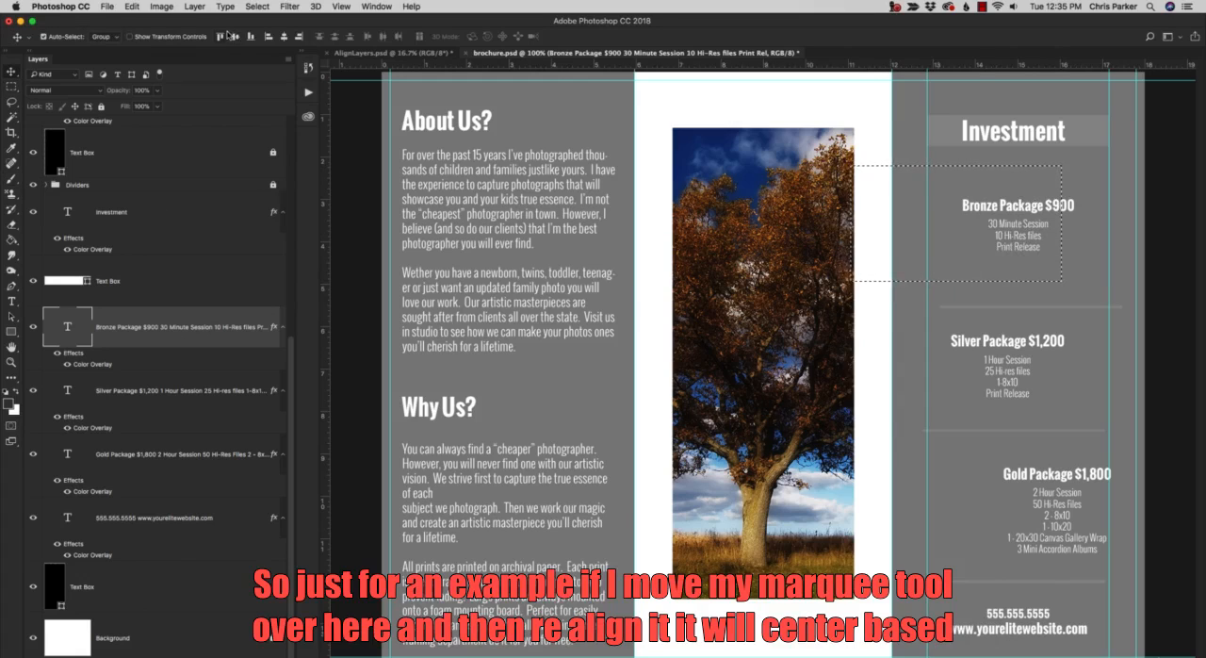
pyautogui.click(285, 38)
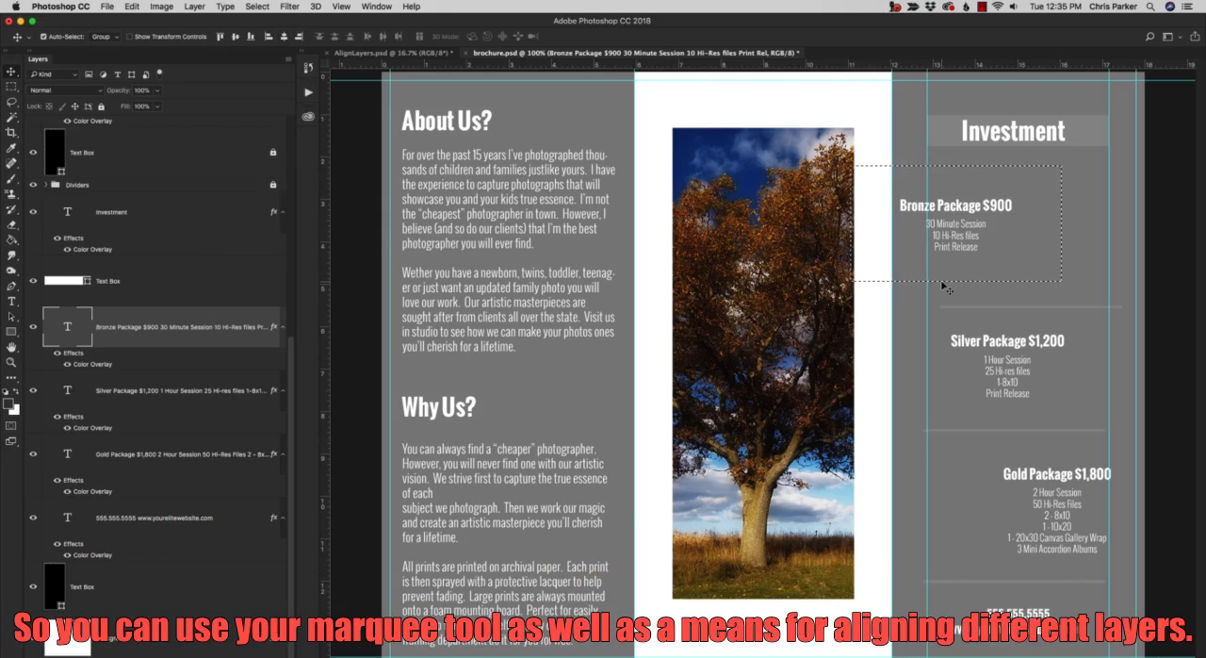
pyautogui.press('super+z')
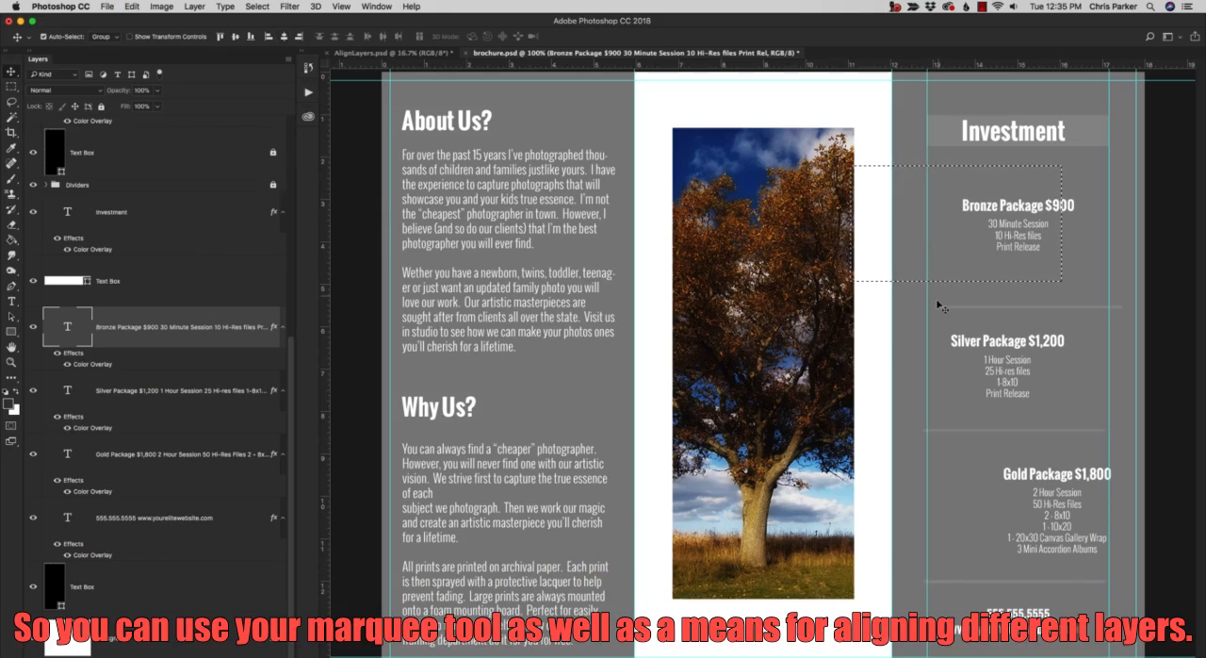
# Draw a tall rectangular marquee between the two guides, from below the "Investment" heading down to the contact text.
pyautogui.press('m')
pyautogui.moveTo(929, 172); pyautogui.dragTo(1109, 628)
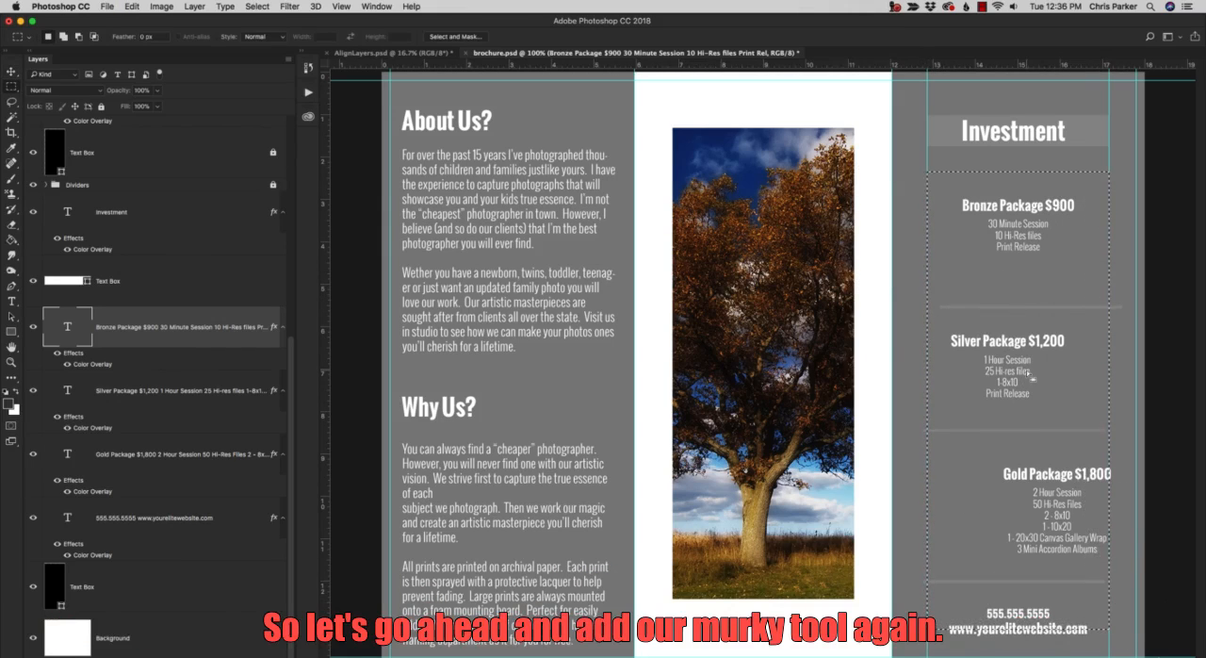
pyautogui.press('v')
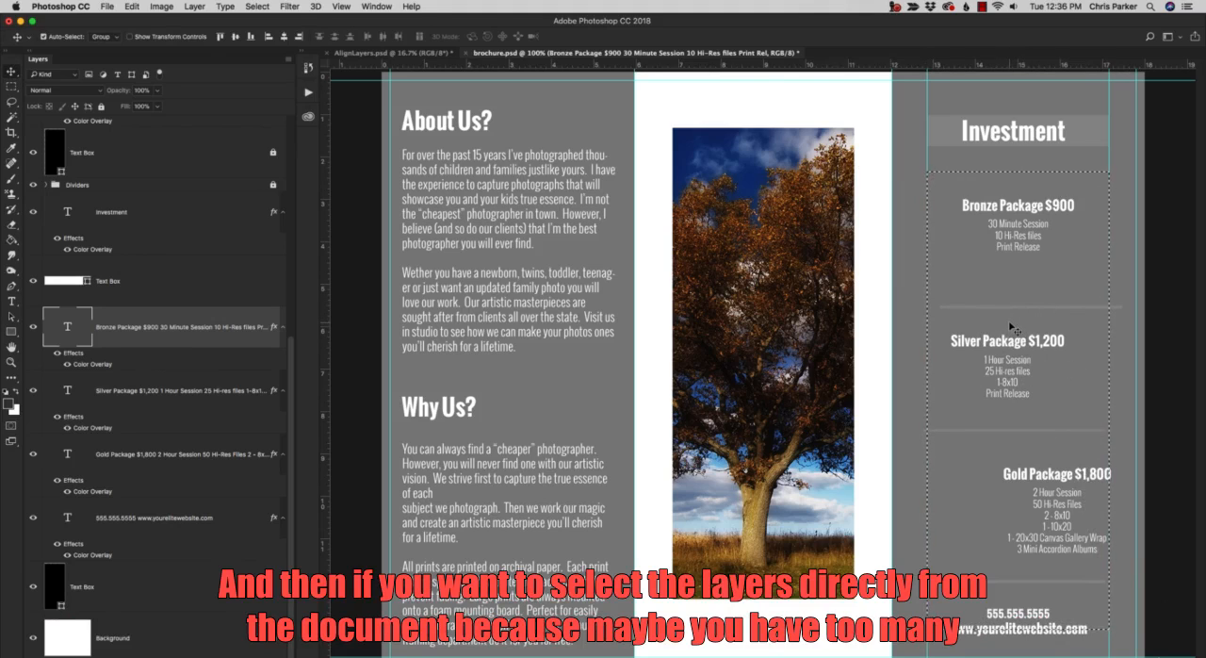
# Select layer 1, the divider line between the Bronze and Silver packages, directly from the canvas by its layer name.
pyautogui.scroll(5, 229, 457)
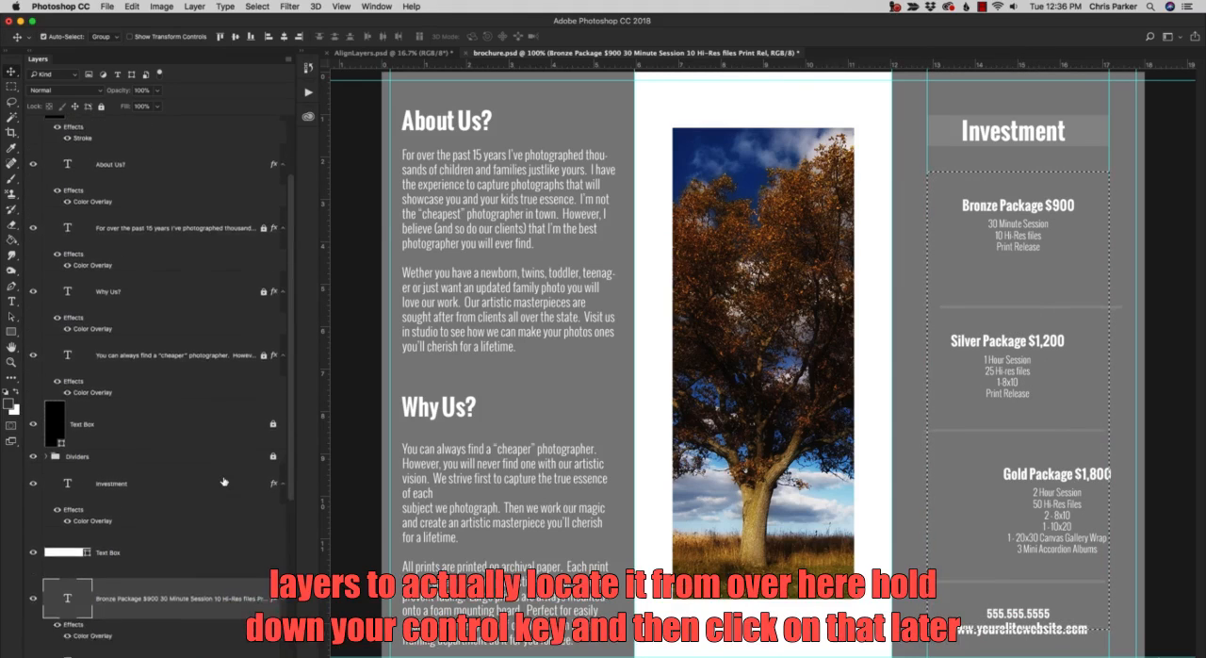
pyautogui.scroll(-3, 225, 482)
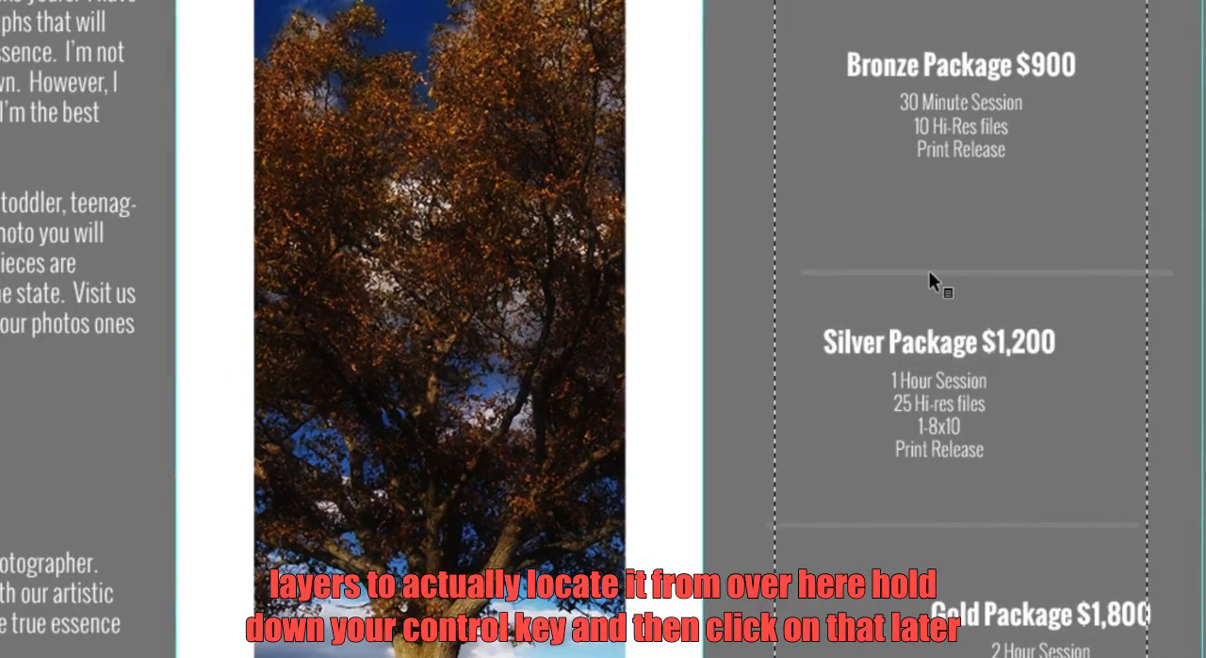
pyautogui.keyDown('ctrl'); pyautogui.click(935, 278); pyautogui.keyUp('ctrl')
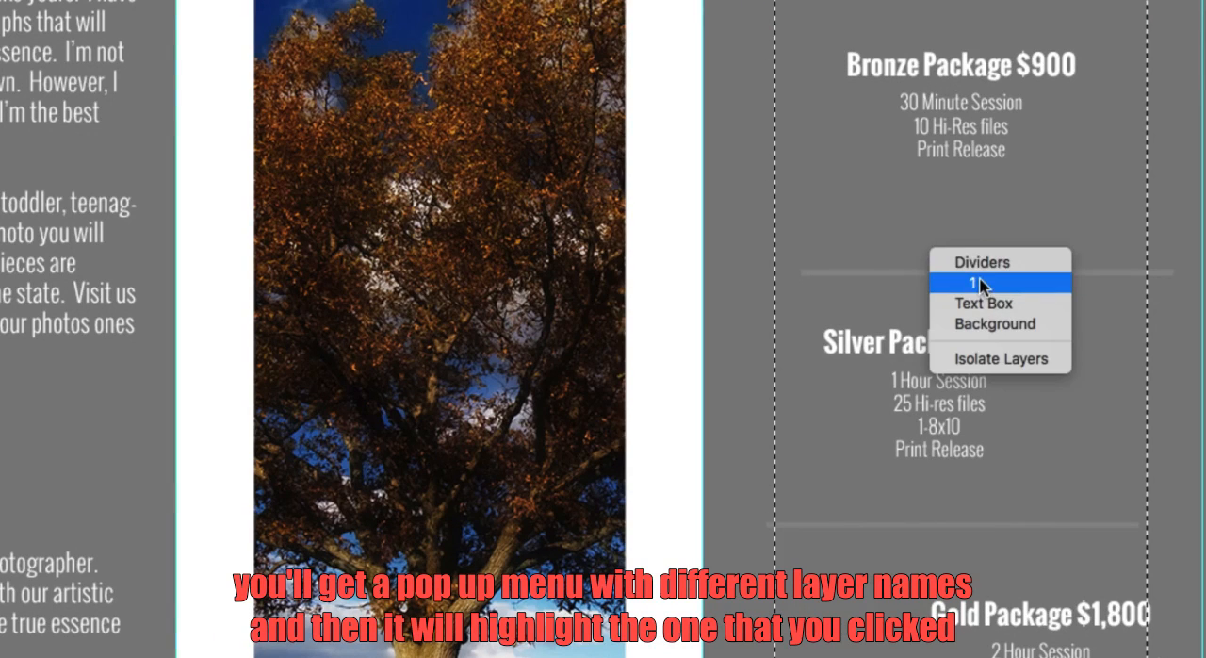
pyautogui.click(967, 284)
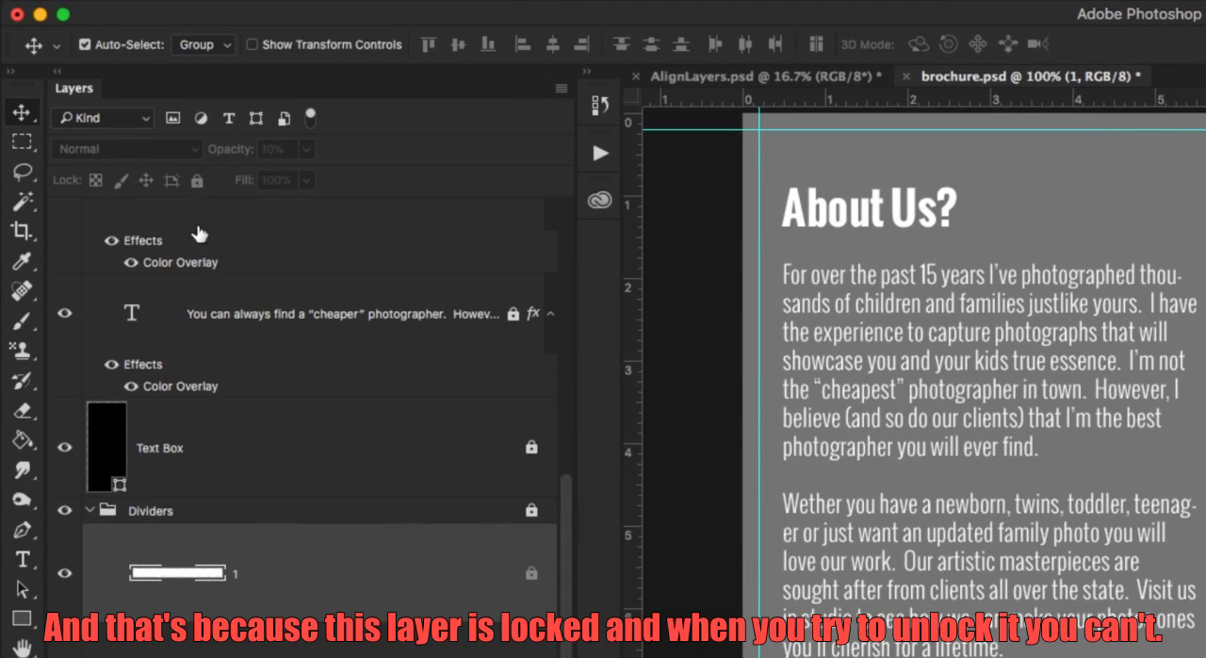
# Unlock the Dividers group and center its divider layer 1 horizontally within the marquee selection.
pyautogui.click(353, 512)
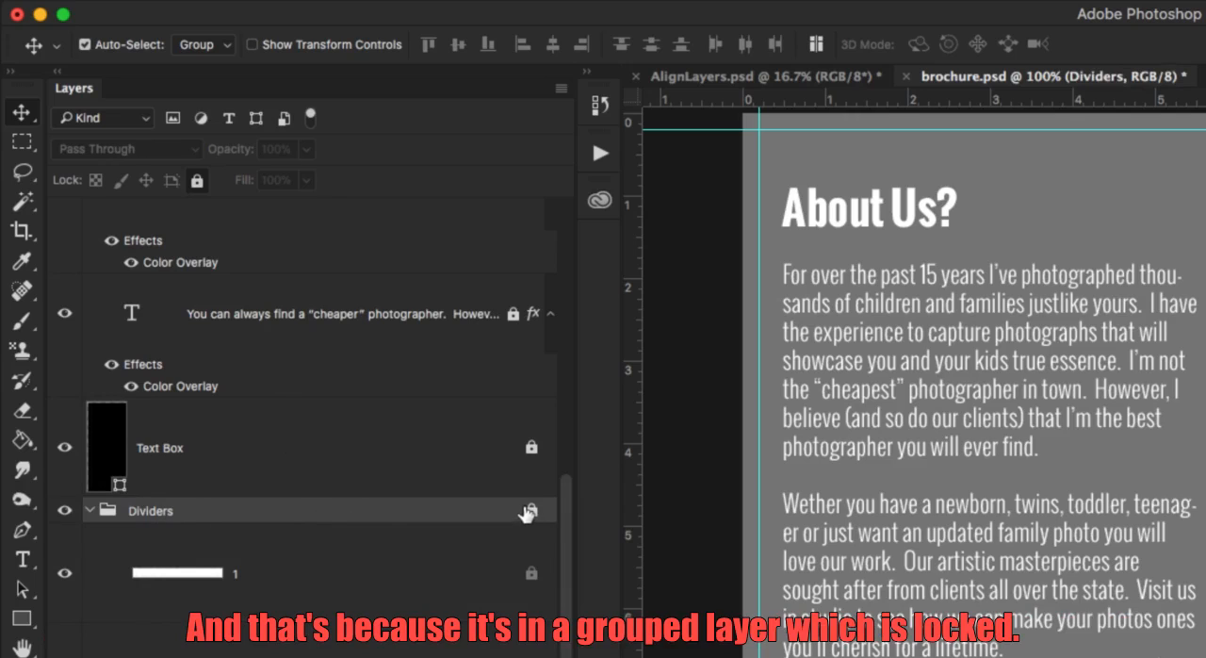
pyautogui.click(197, 180)
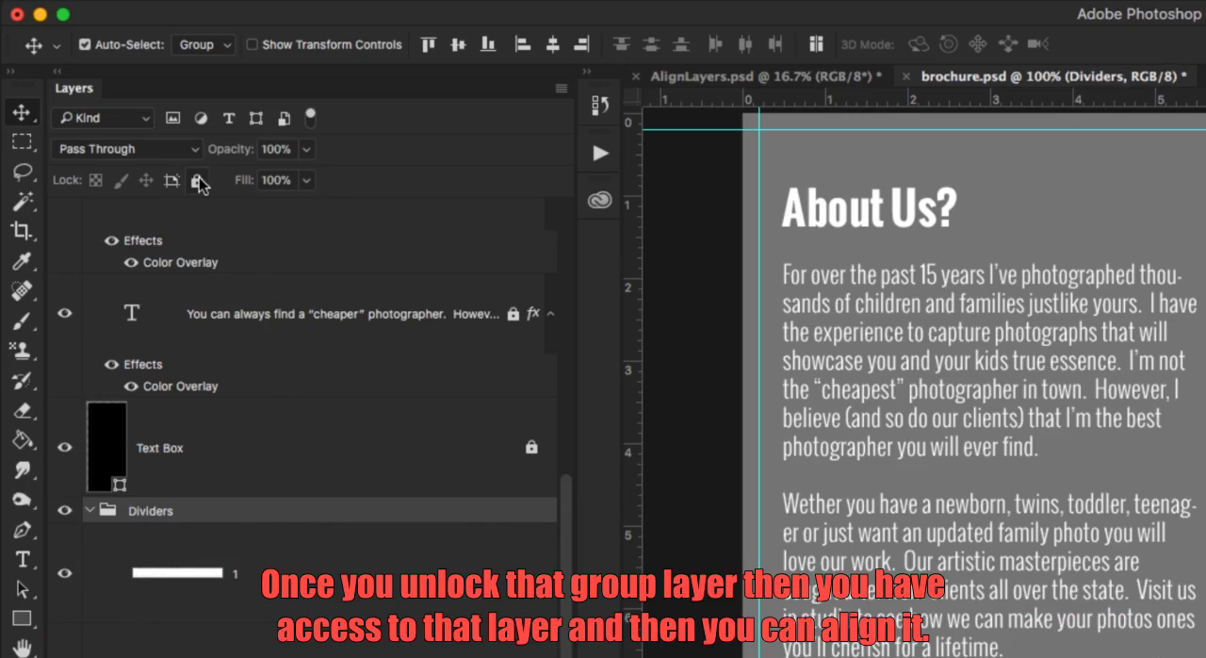
pyautogui.click(309, 585)
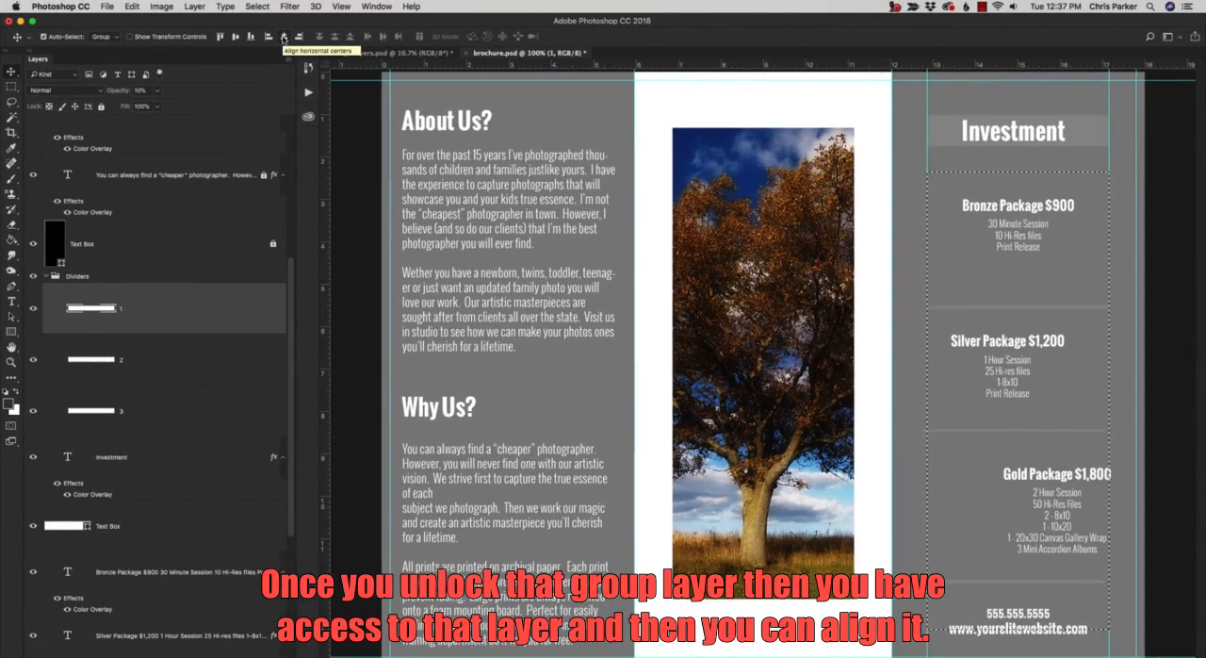
# Center the Silver Package and Gold Package text layers horizontally within the marquee selection.
pyautogui.click(987, 342)
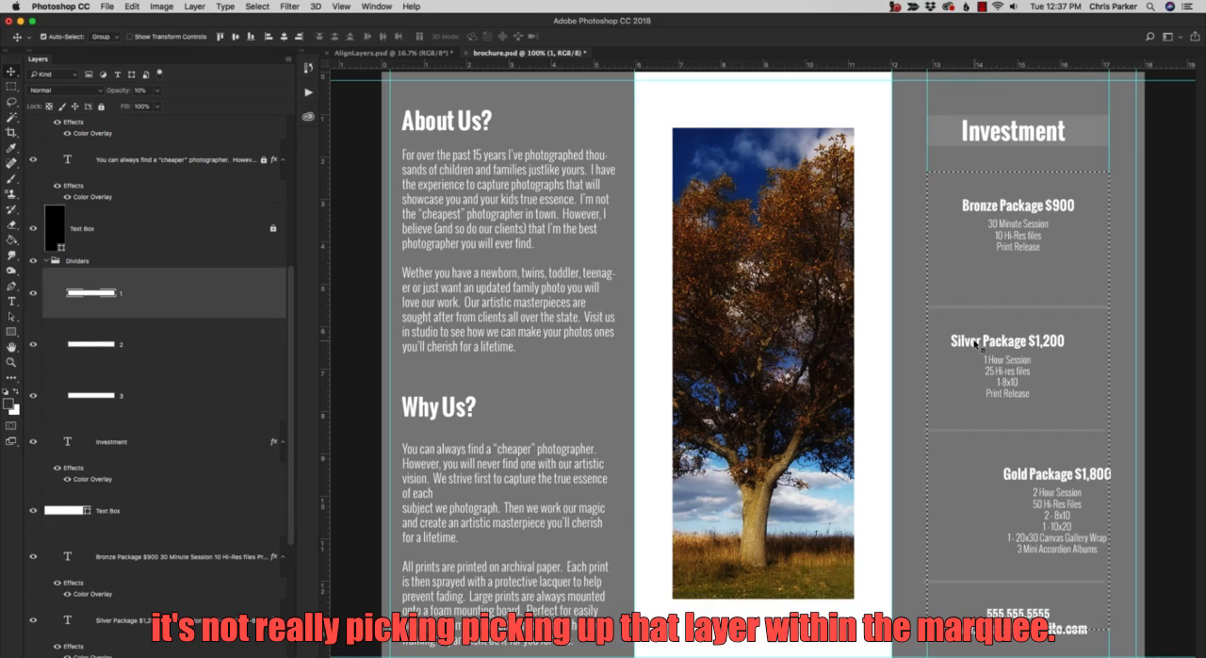
pyautogui.click(257, 610)
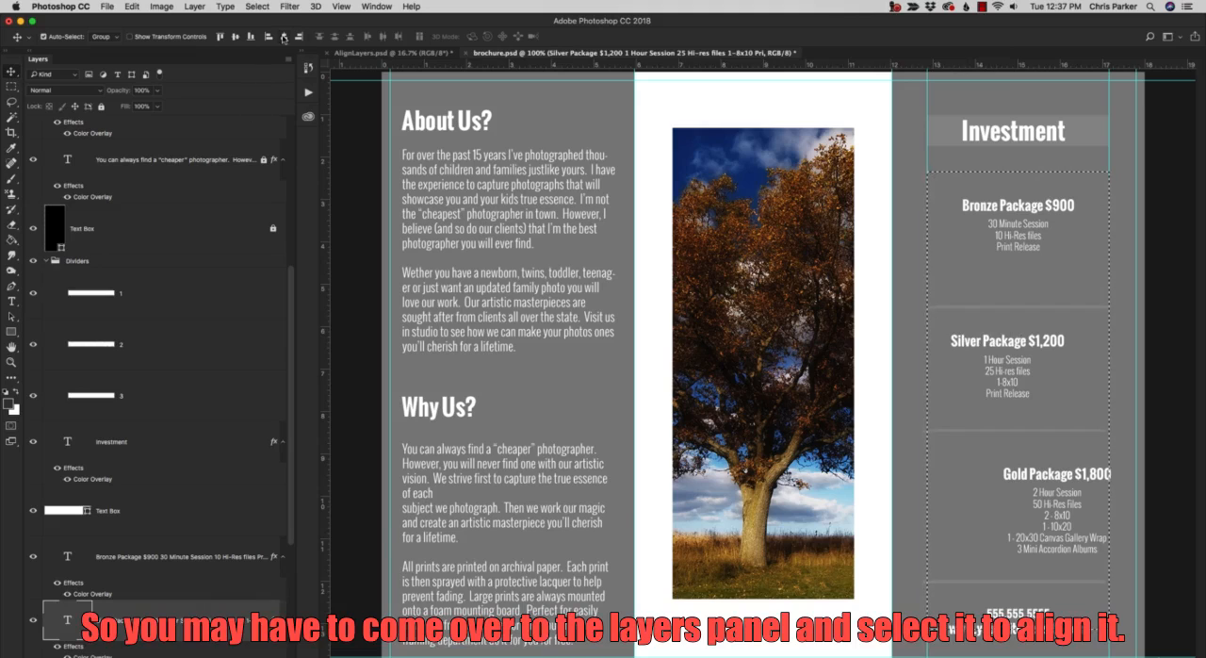
pyautogui.rightClick(1014, 478)
pyautogui.click(1016, 480)
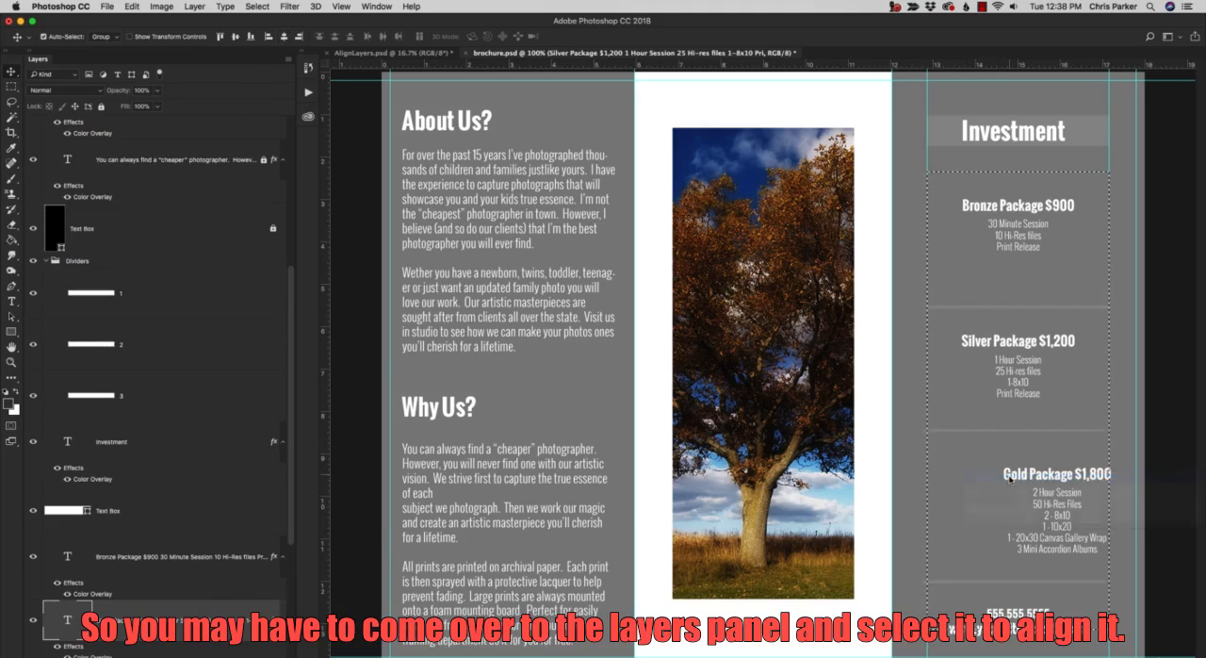
pyautogui.click(284, 38)
# Center the contact text layer below the packages horizontally within the marquee, and clear the selection.
pyautogui.rightClick(1013, 614)
pyautogui.click(1018, 616)
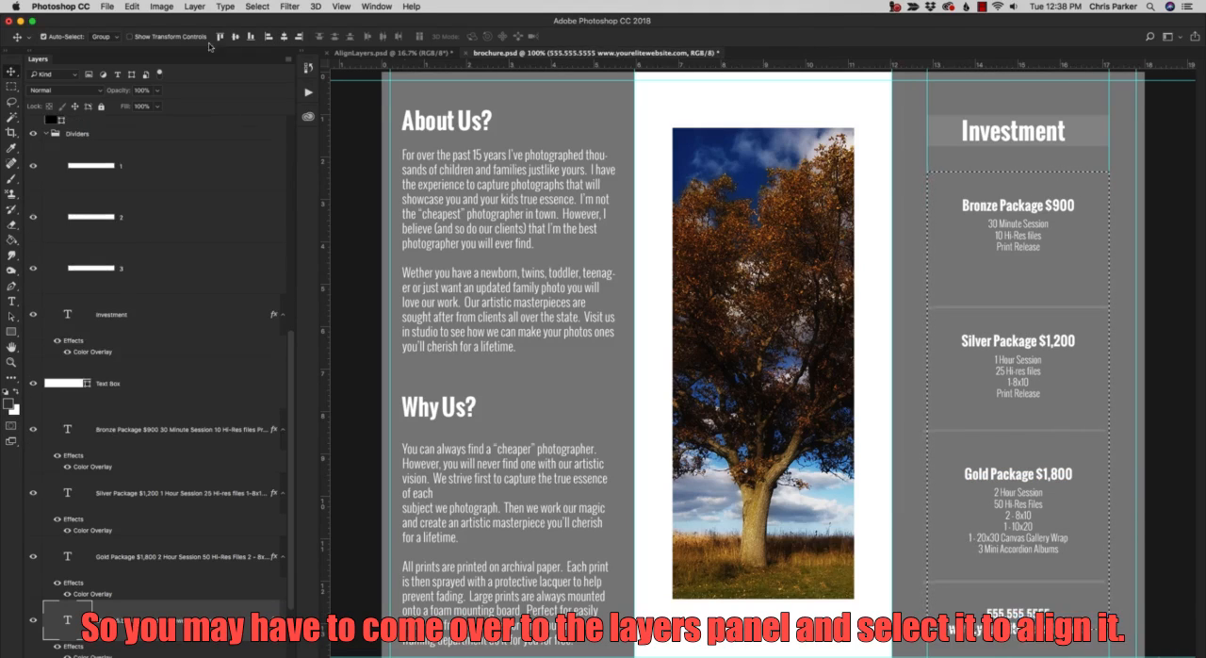
pyautogui.click(283, 38)
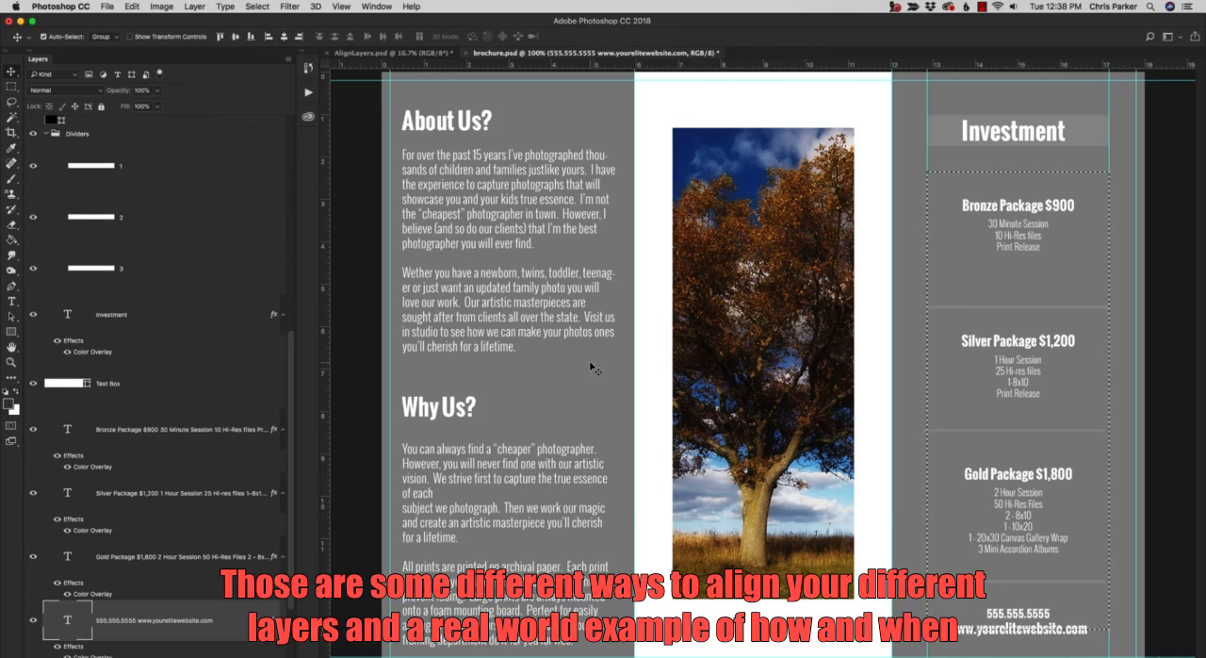
pyautogui.press('super+d')
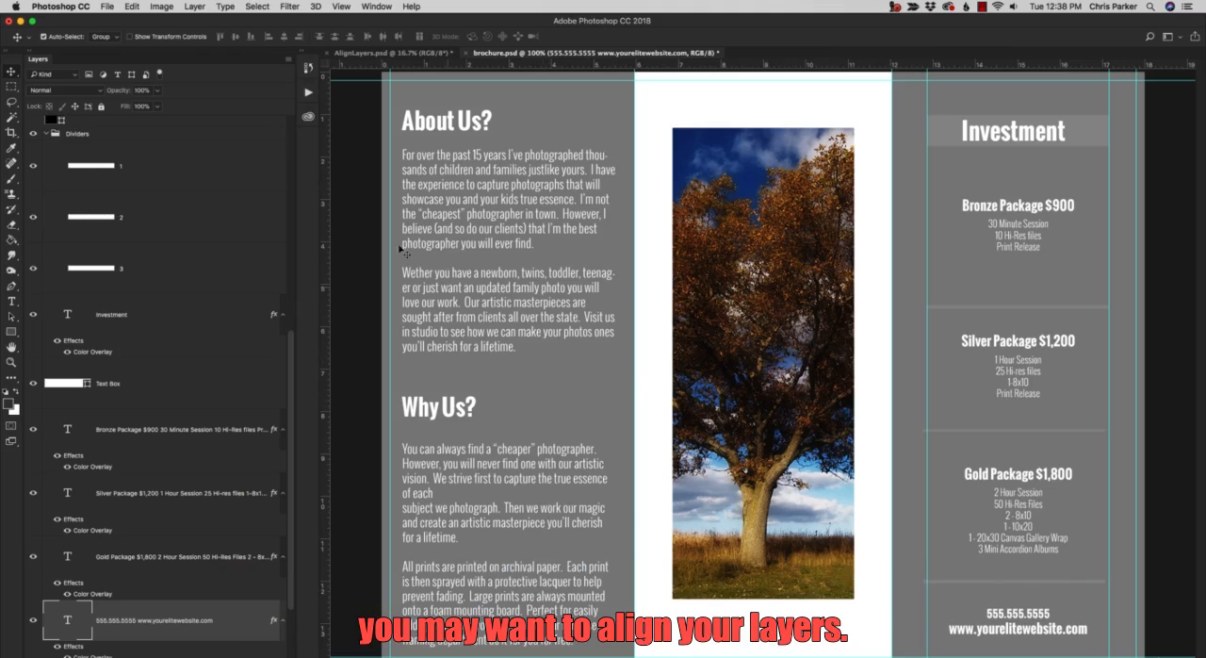
pyautogui.click(452, 55)
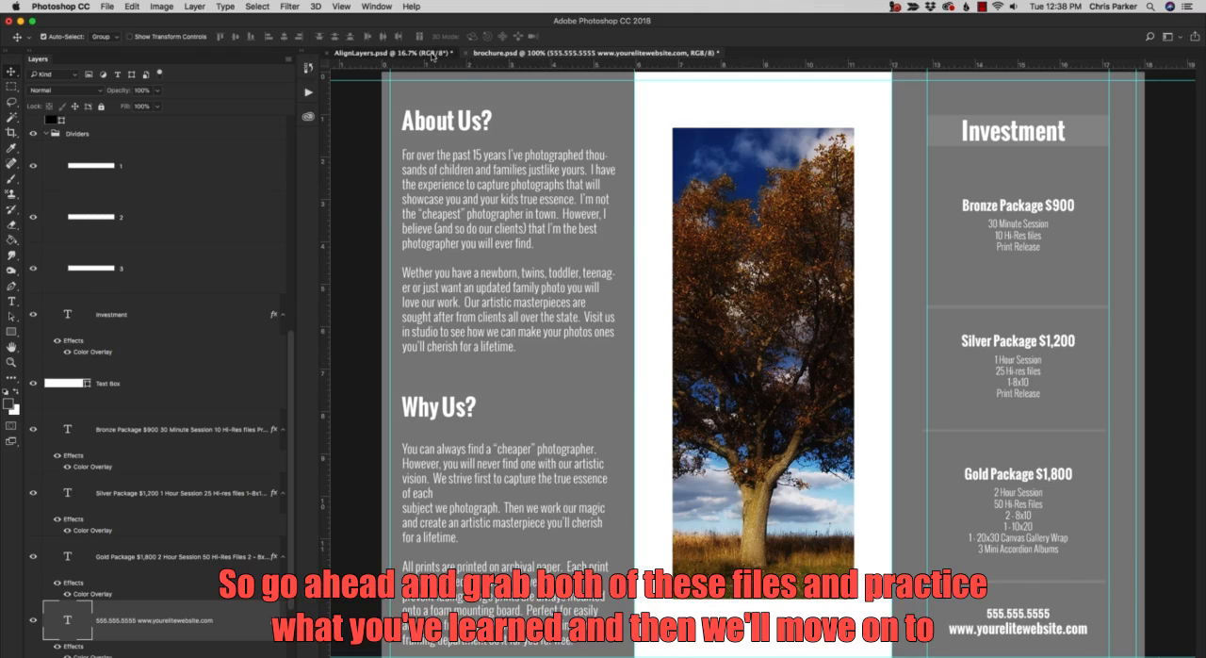
pyautogui.click(558, 54)
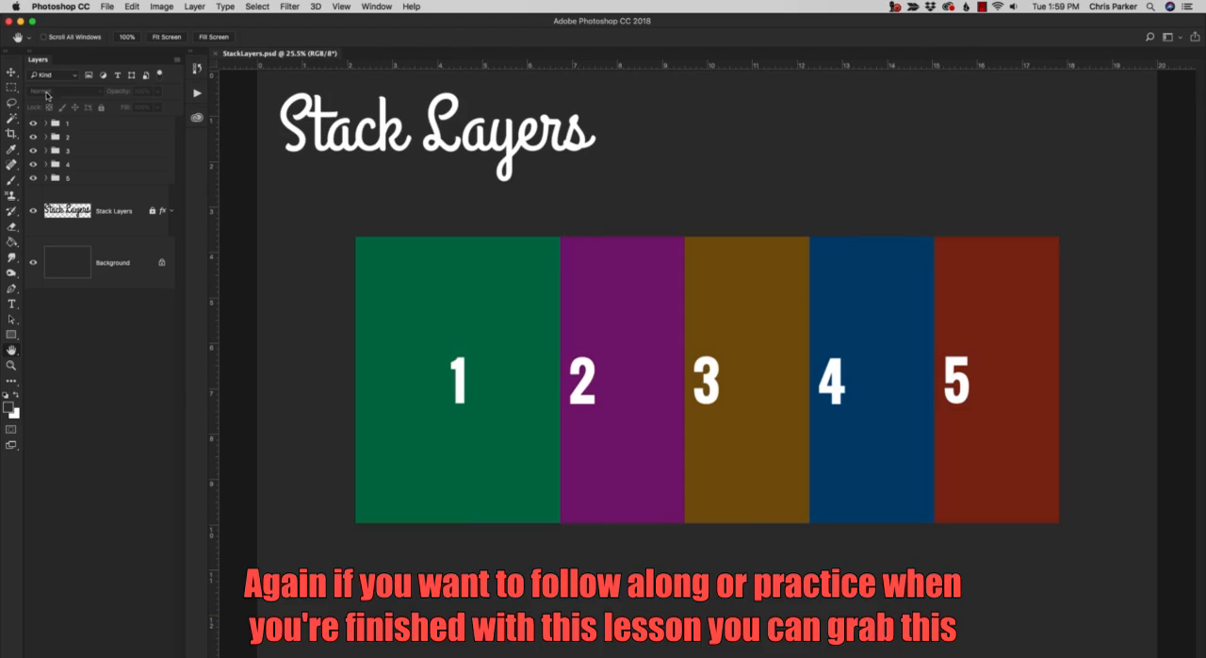
# Select group 1 in StackLayers.psd with the Move tool active, and toggle groups 2 and 3 off and on to examine their stacking.
pyautogui.click(12, 73)
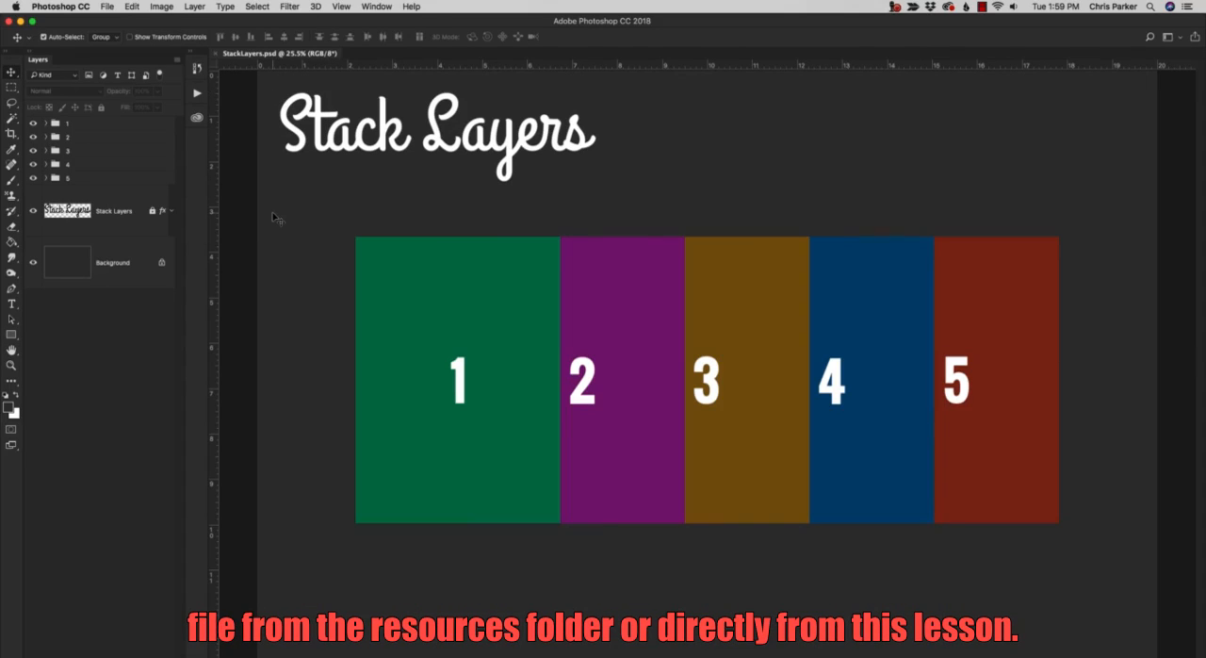
pyautogui.click(91, 123)
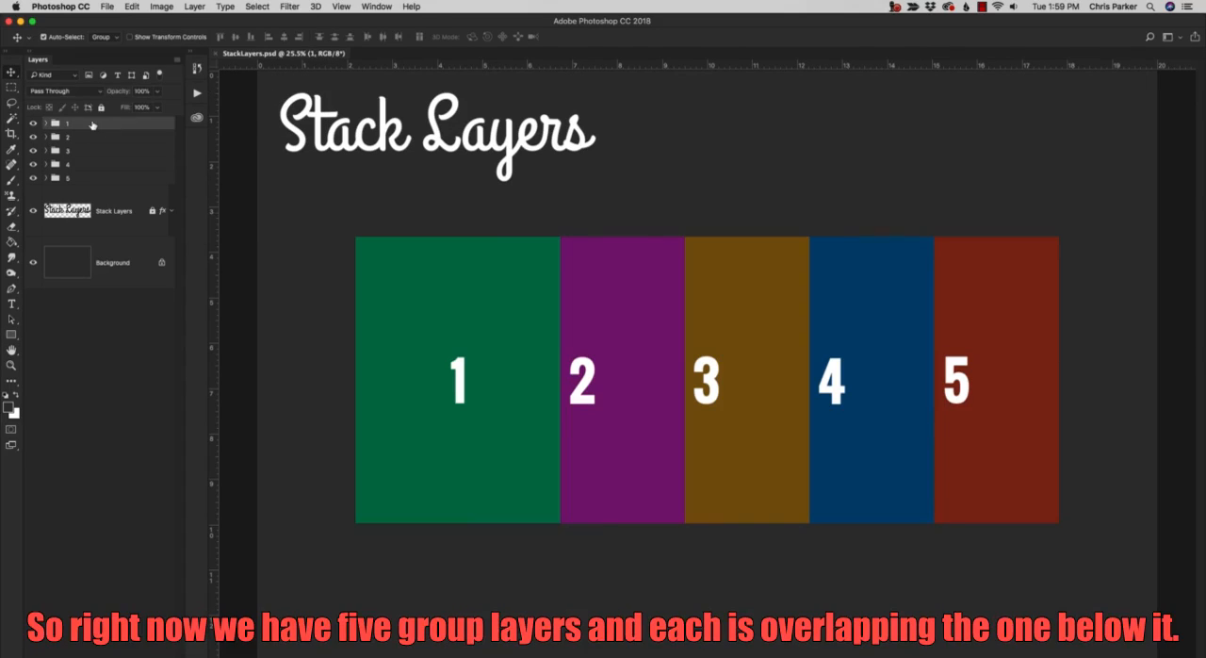
pyautogui.click(33, 137)
pyautogui.click(33, 138)
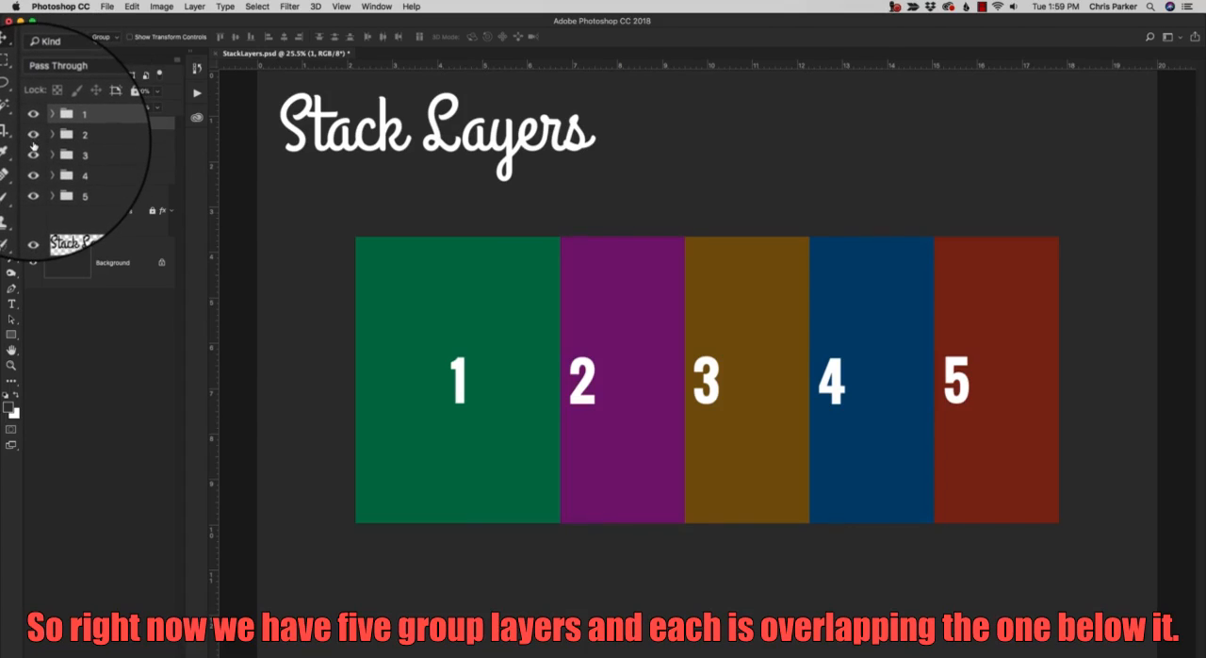
pyautogui.click(33, 156)
pyautogui.click(33, 157)
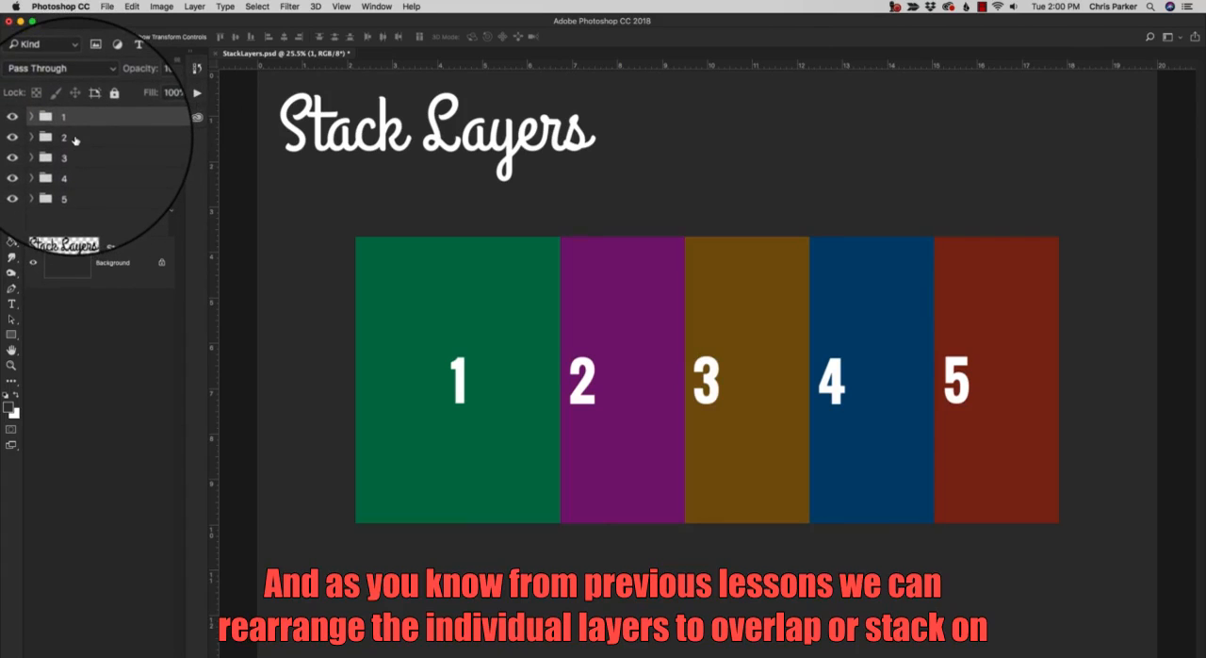
# Restack group 2 above group 1 and below the other groups, and return it directly beneath group 1.
pyautogui.moveTo(76, 140); pyautogui.dragTo(77, 117)
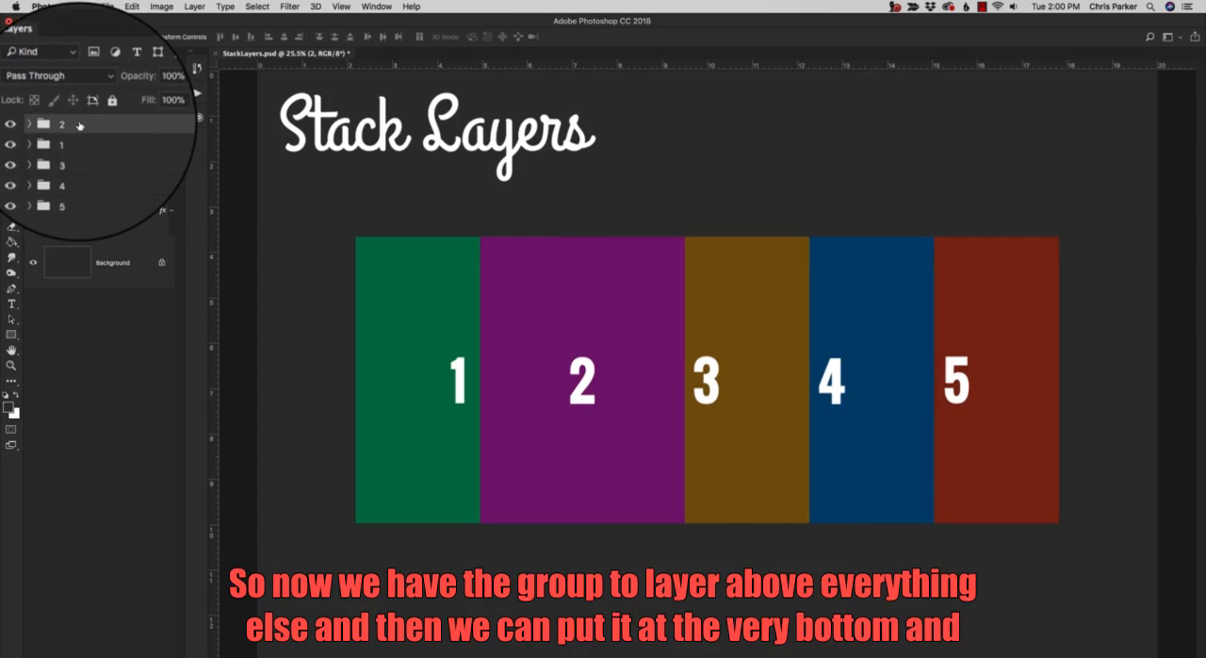
pyautogui.moveTo(81, 124); pyautogui.dragTo(89, 185)
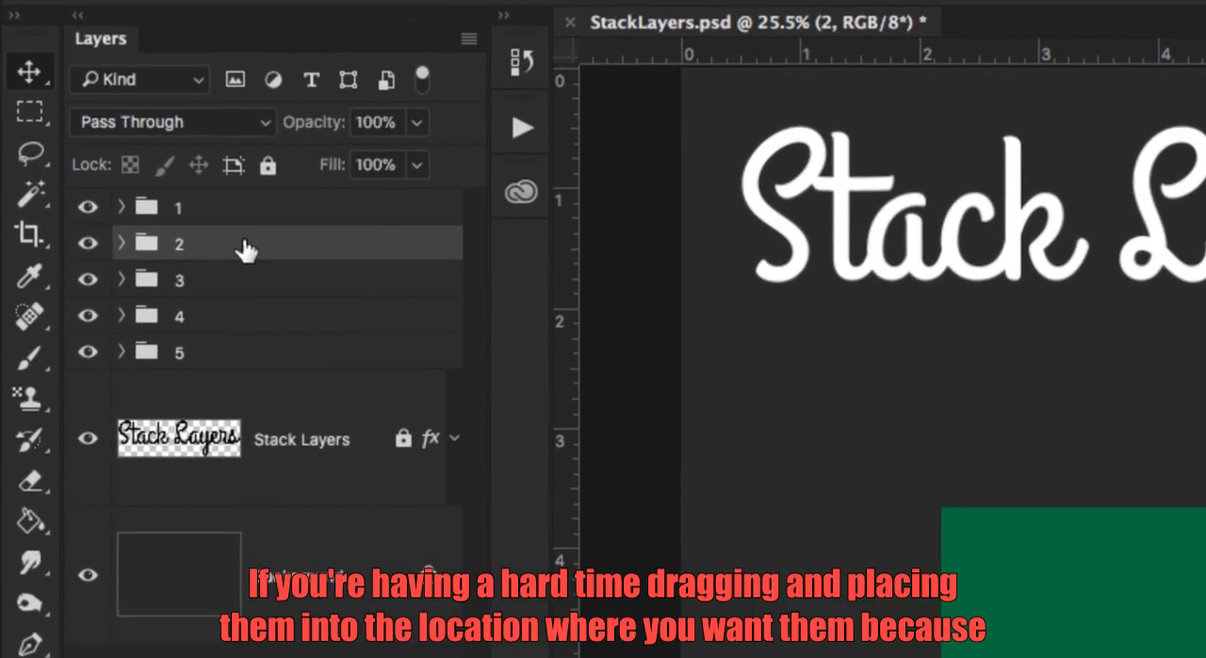
pyautogui.moveTo(91, 139); pyautogui.dragTo(93, 152)
# Try moving group 2 into group 5, and undo the nesting.
pyautogui.moveTo(244, 285); pyautogui.dragTo(240, 351)
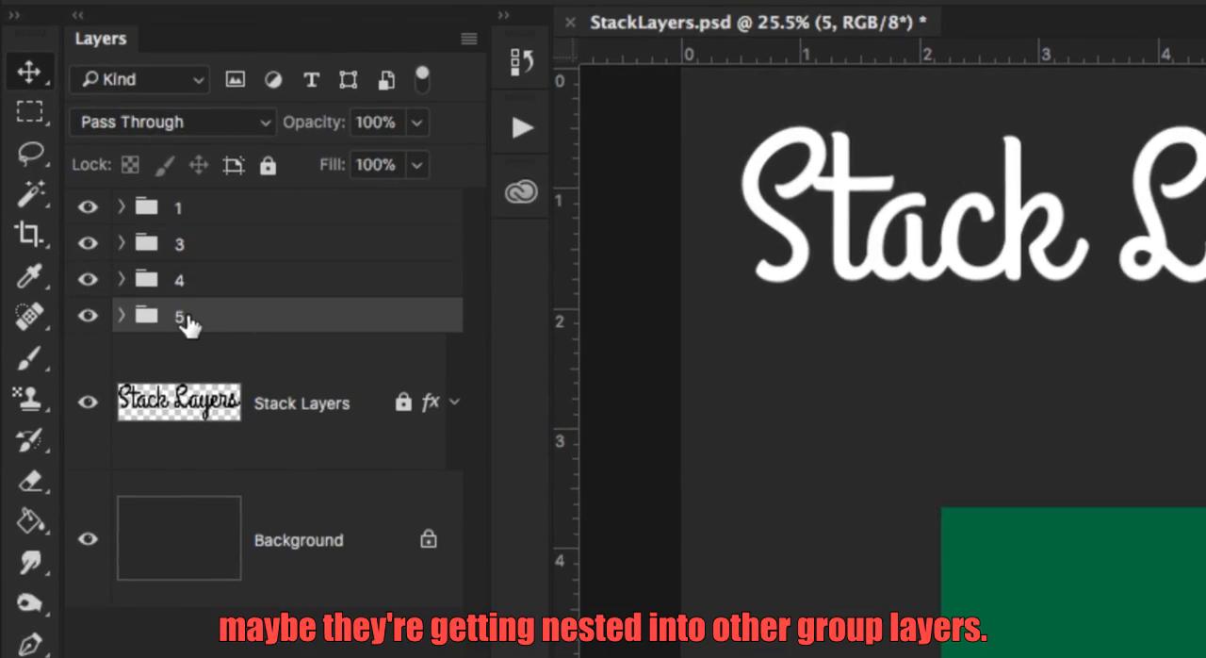
pyautogui.press('super+z')
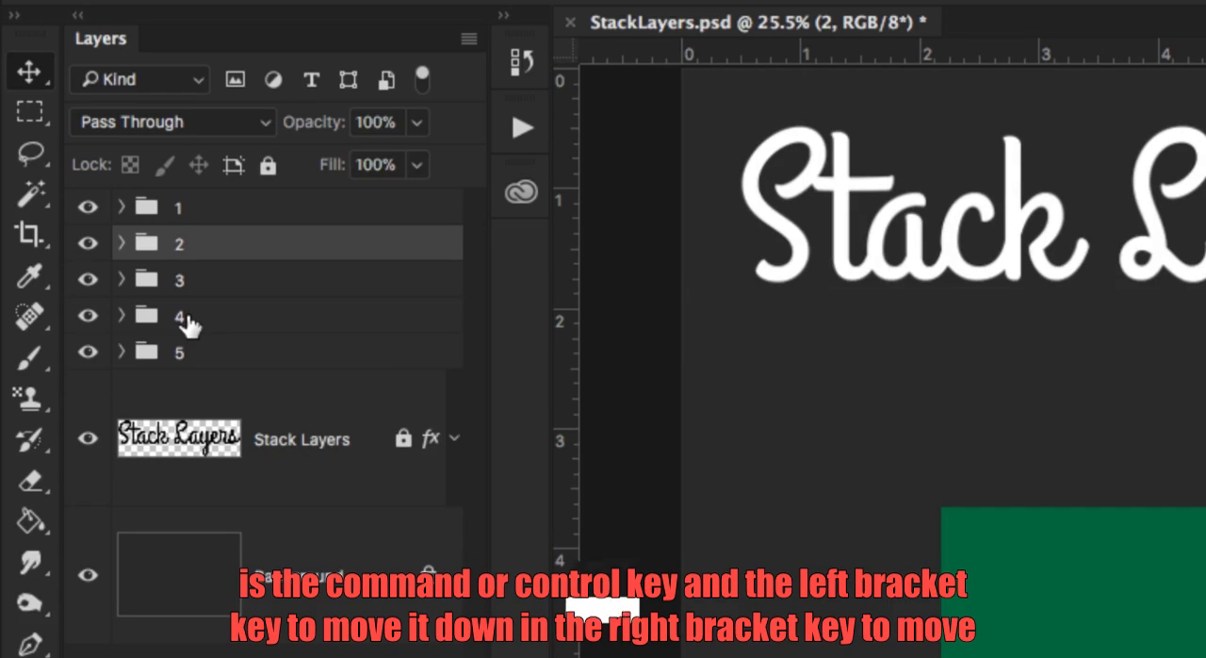
# Move group 2 down three levels to below group 5, and back up three levels to directly beneath group 1.
pyautogui.hotkey('ctrl', '[')
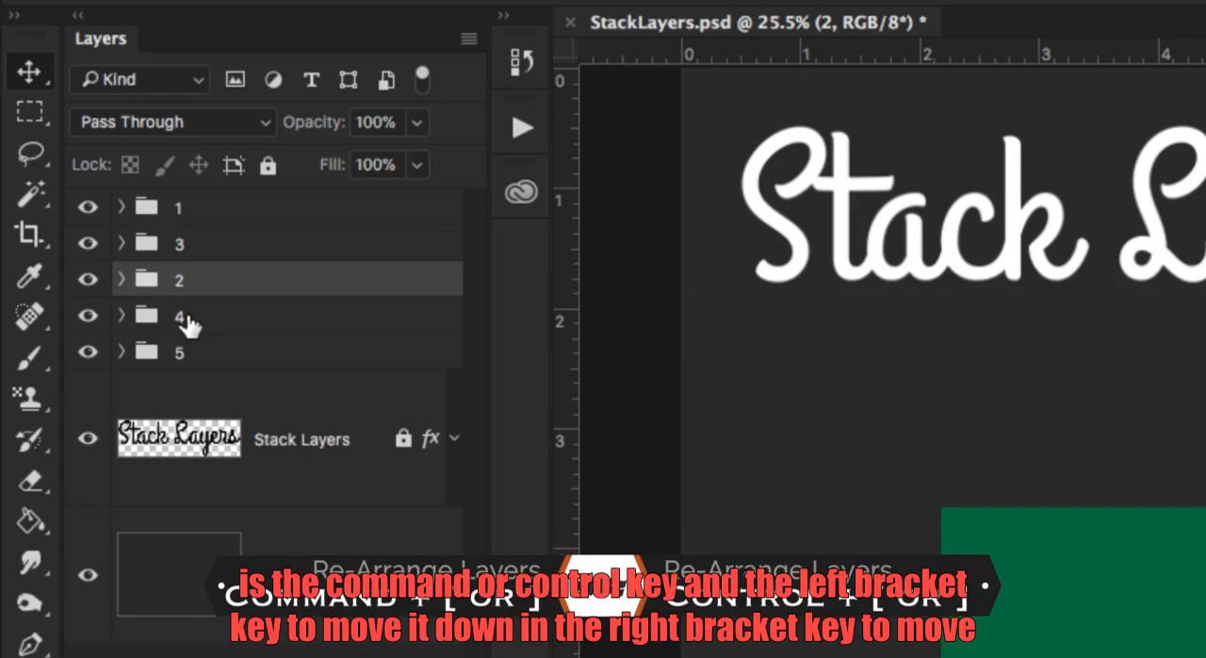
pyautogui.hotkey('ctrl', '[')
pyautogui.hotkey('ctrl', '[')
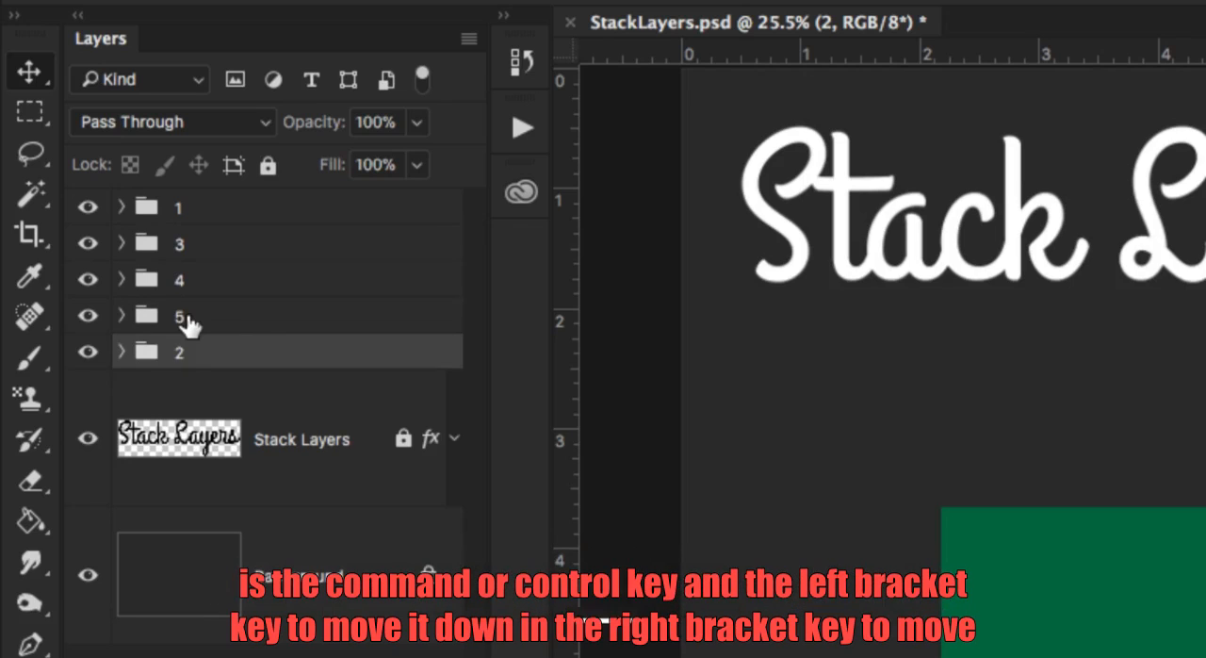
pyautogui.hotkey('ctrl', ']')
pyautogui.hotkey('ctrl', ']')
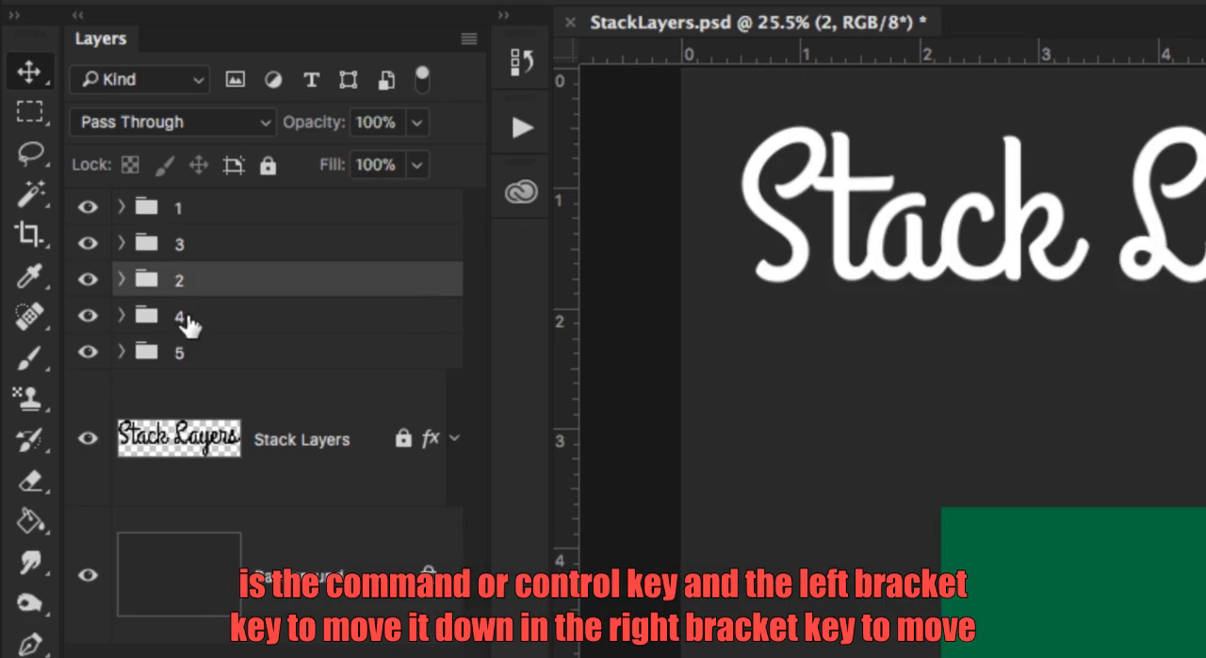
pyautogui.hotkey('ctrl', ']')
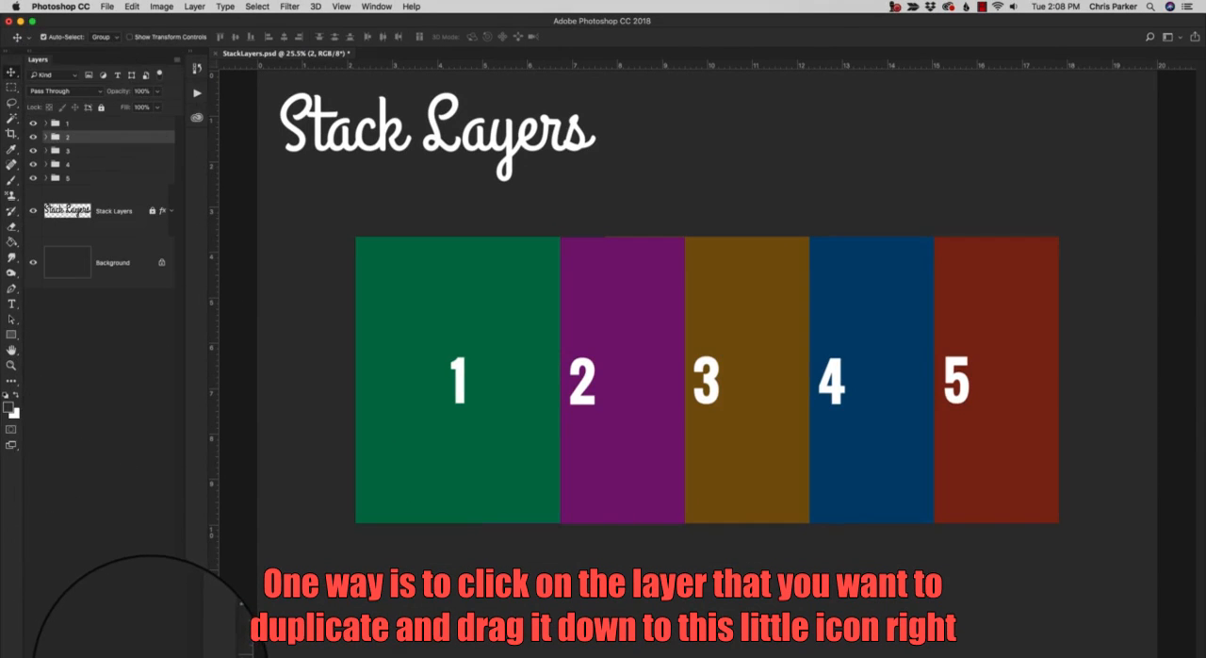
# Duplicate group 2 in the layer stack.
pyautogui.moveTo(147, 657); pyautogui.dragTo(149, 657)
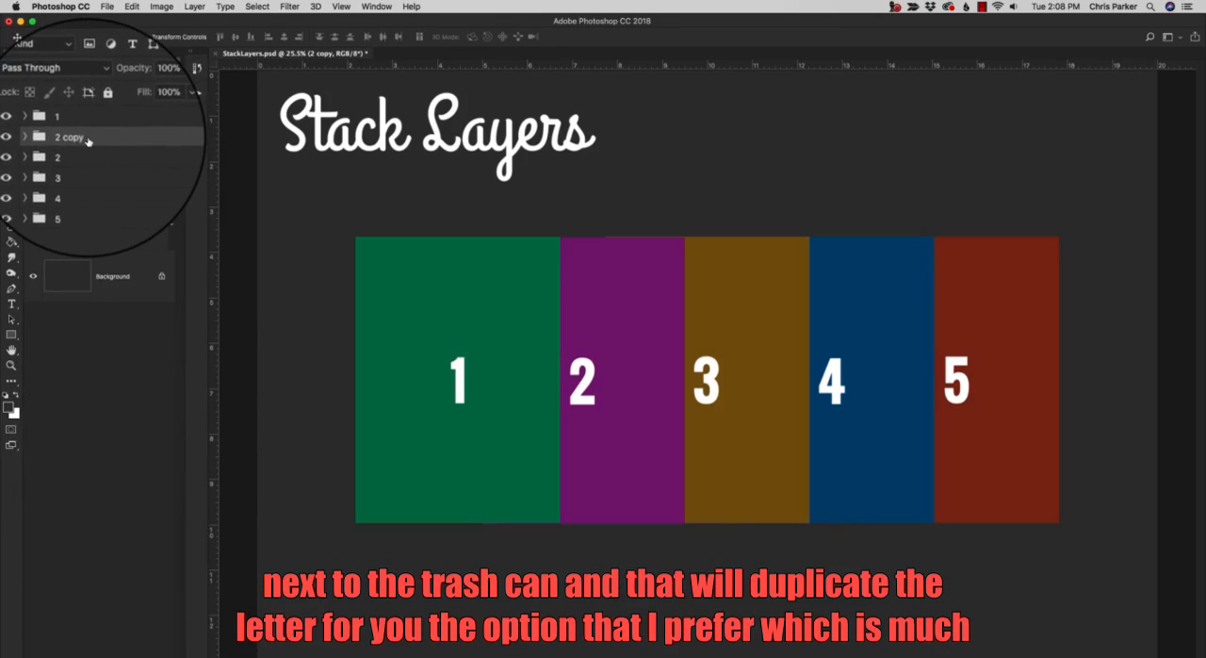
# Undo the duplicate of group 2, duplicate the group again, and pull a duplicate out on the canvas over panels 3 and 4.
pyautogui.press('super+z')
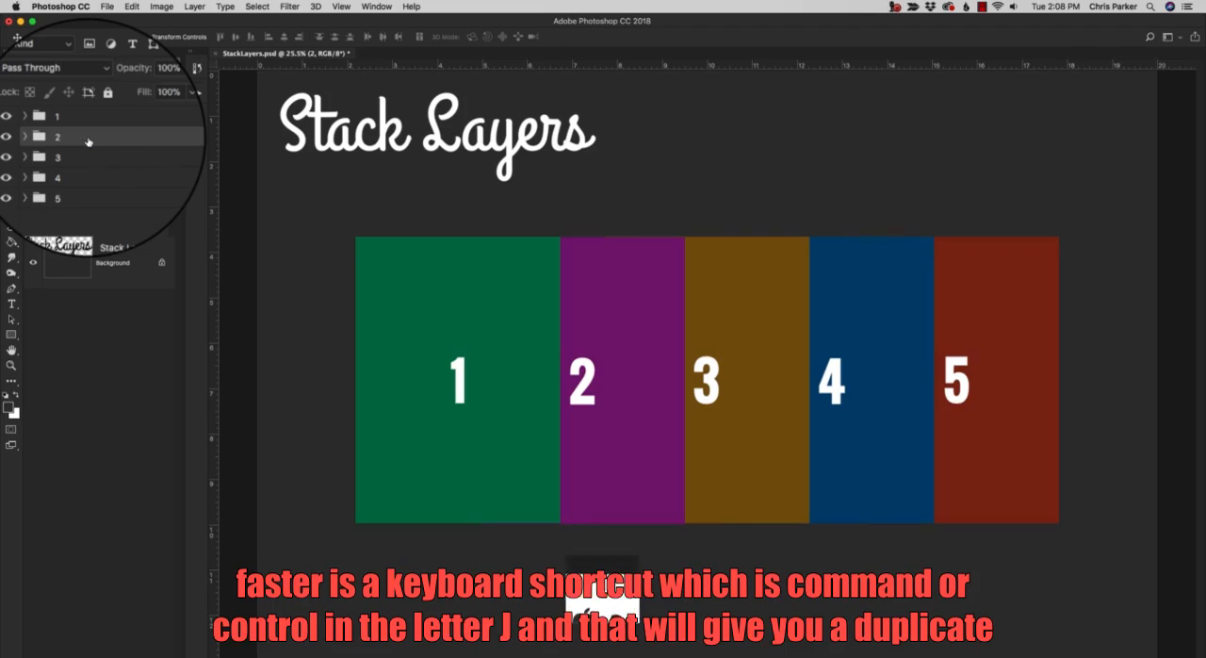
pyautogui.press('super+j')
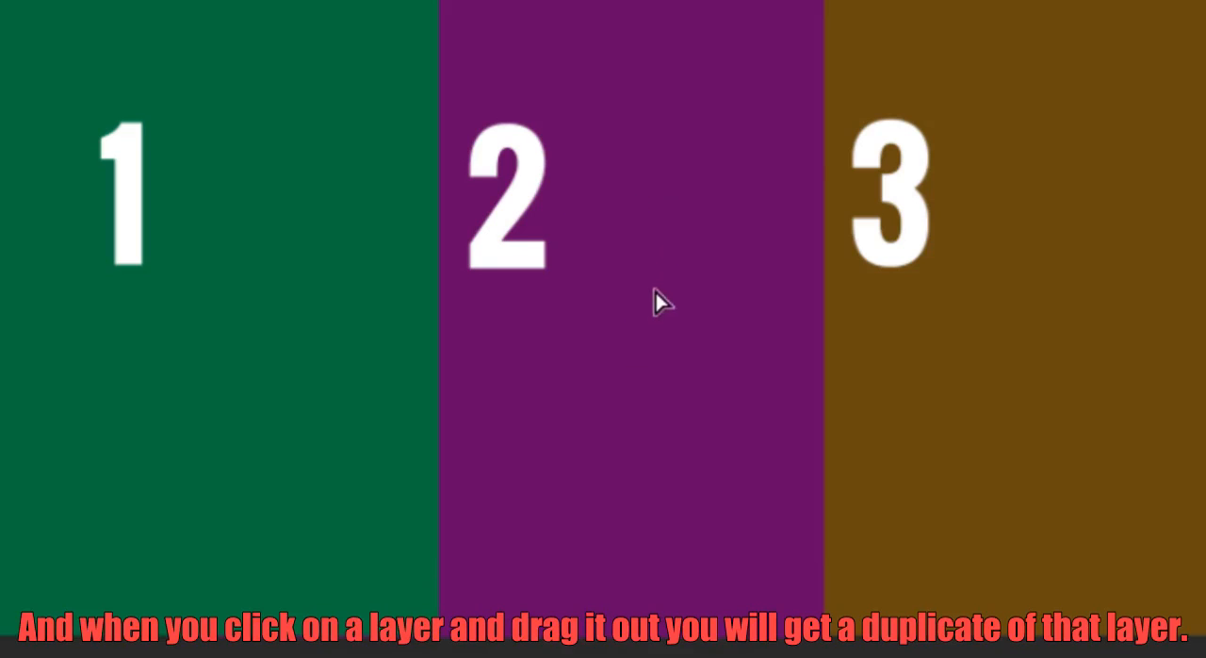
pyautogui.moveTo(654, 298); pyautogui.dragTo(826, 528)
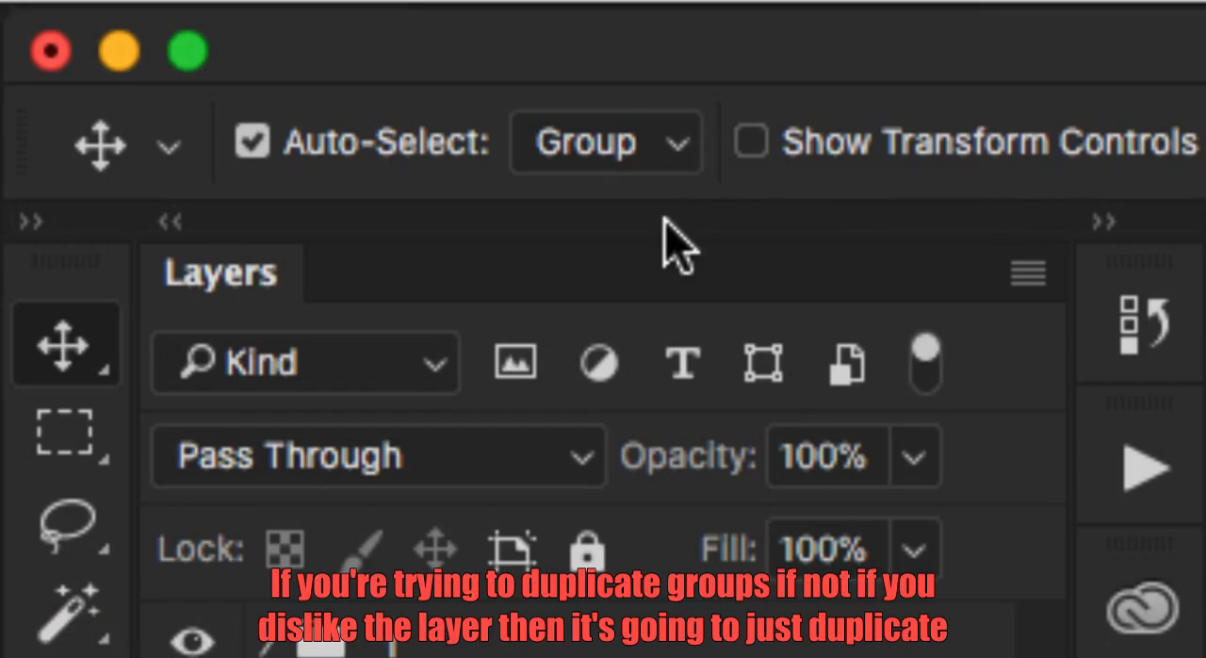
# Set the Move tool's Auto-Select to Layer and pull out a duplicate of only the green shape in group 1.
pyautogui.click(634, 148)
pyautogui.click(637, 193)
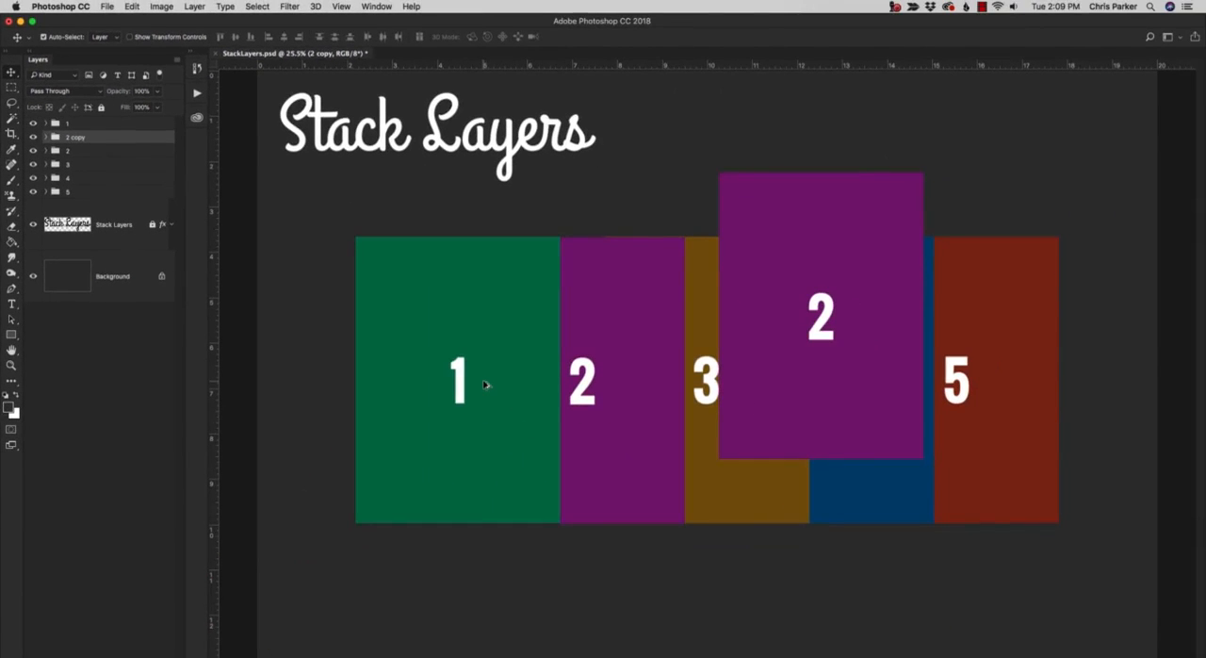
pyautogui.moveTo(483, 383); pyautogui.dragTo(646, 512)
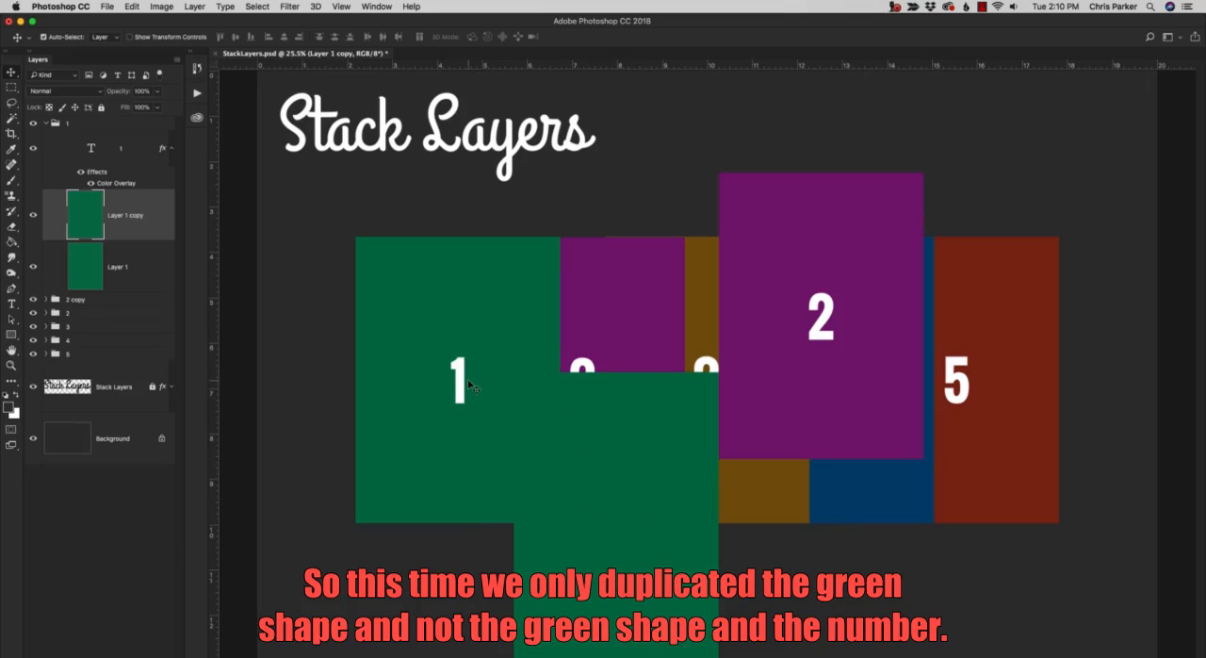
# Set Auto-Select back to Group and pull out a duplicate of the whole group 1 toward the canvas's lower-left area.
pyautogui.click(103, 37)
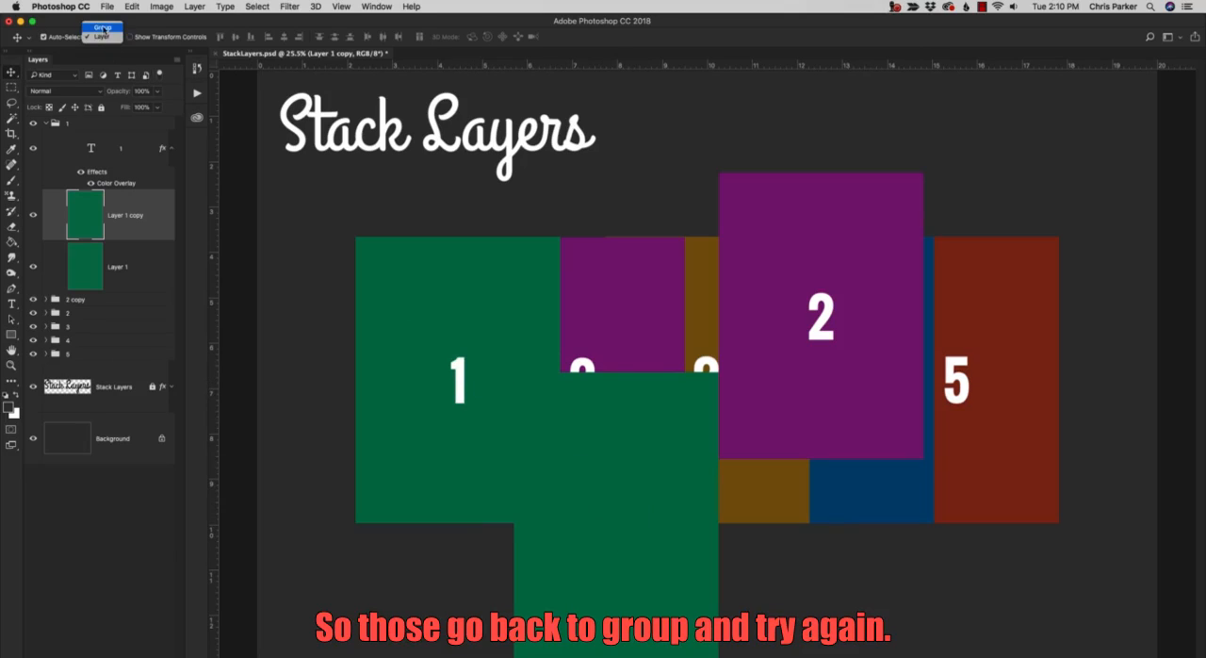
pyautogui.click(102, 29)
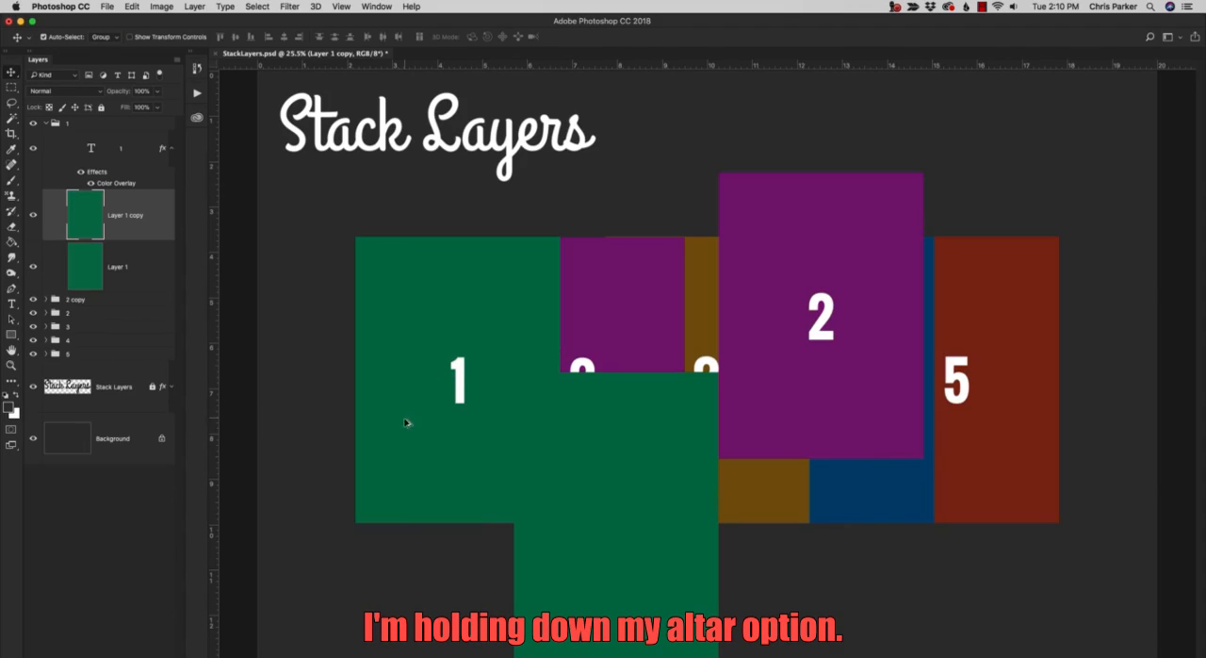
pyautogui.moveTo(402, 383); pyautogui.dragTo(311, 498)
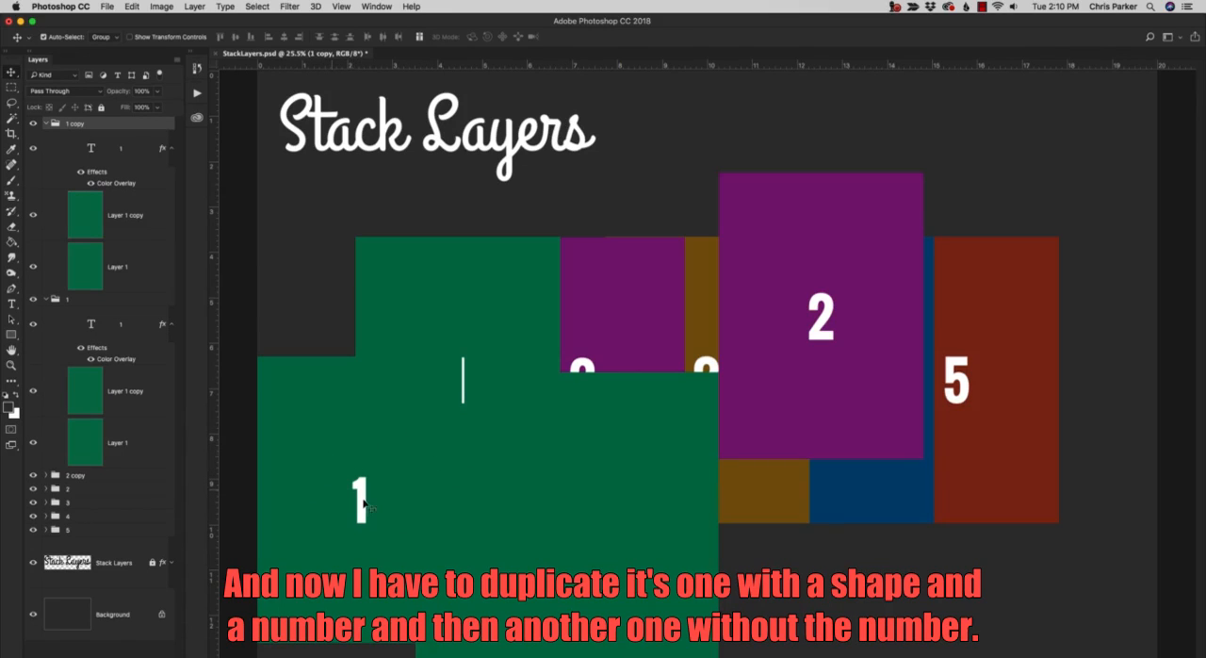
pyautogui.click(804, 590)
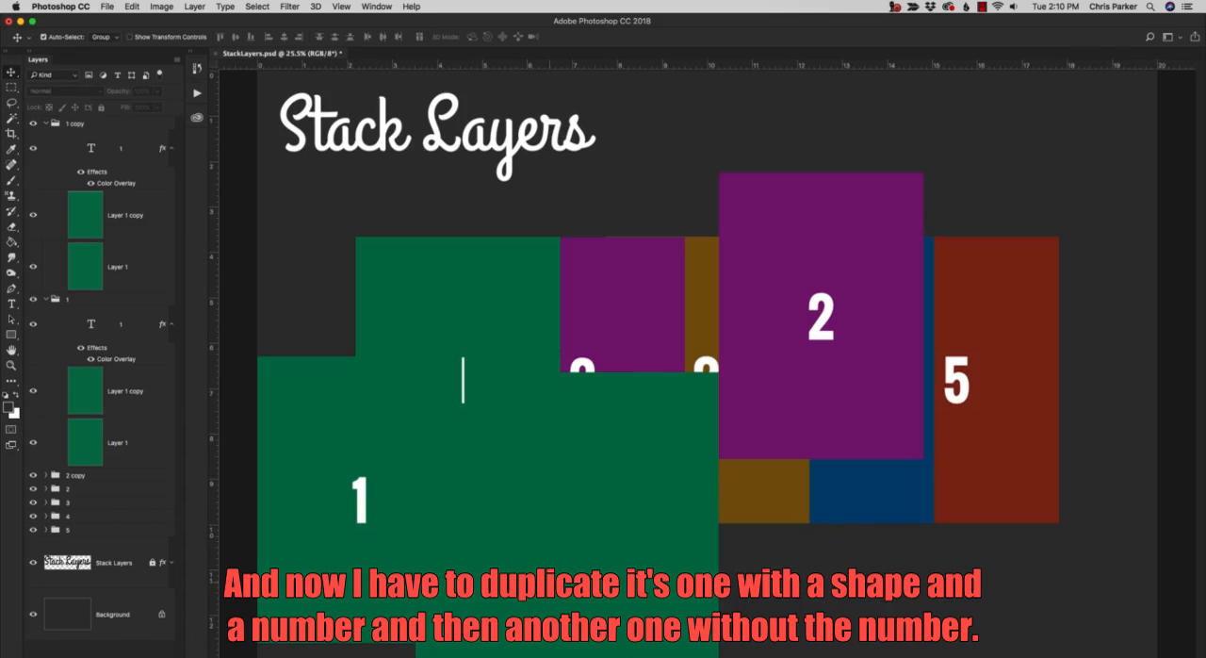
pyautogui.moveTo(526, 577); pyautogui.dragTo(492, 280)
pyautogui.press('super+z')
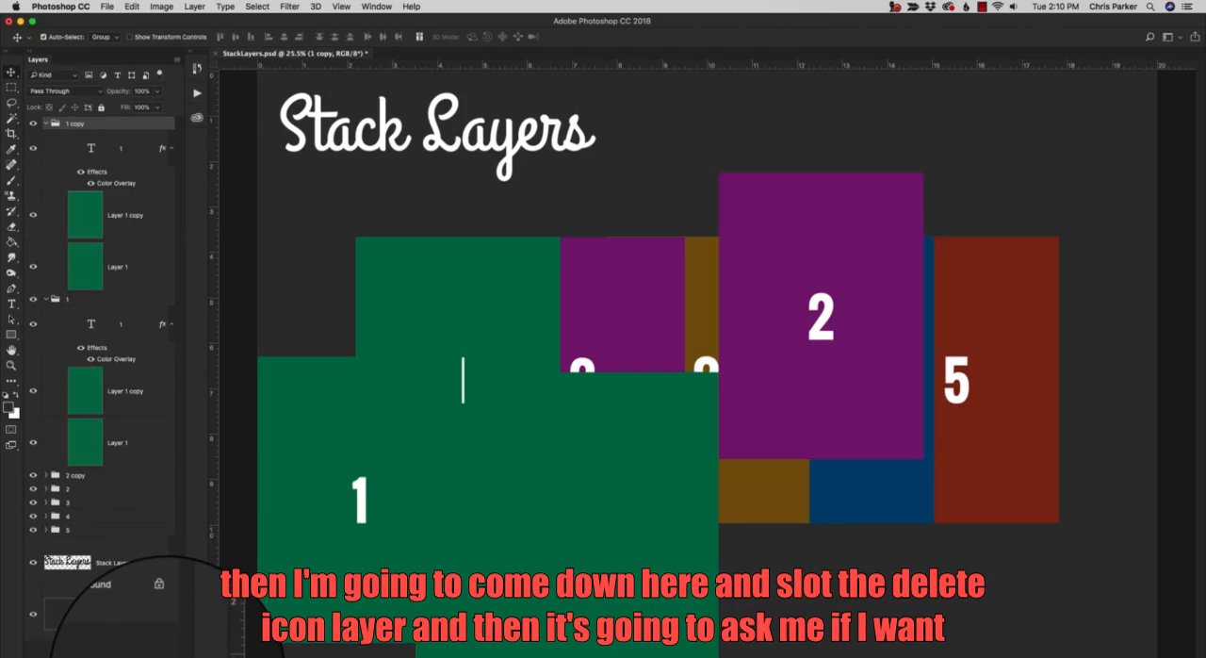
# Delete the 1 copy group with its contents, the Layer 1 copy layer, and the 2 copy group.
pyautogui.click(170, 656)
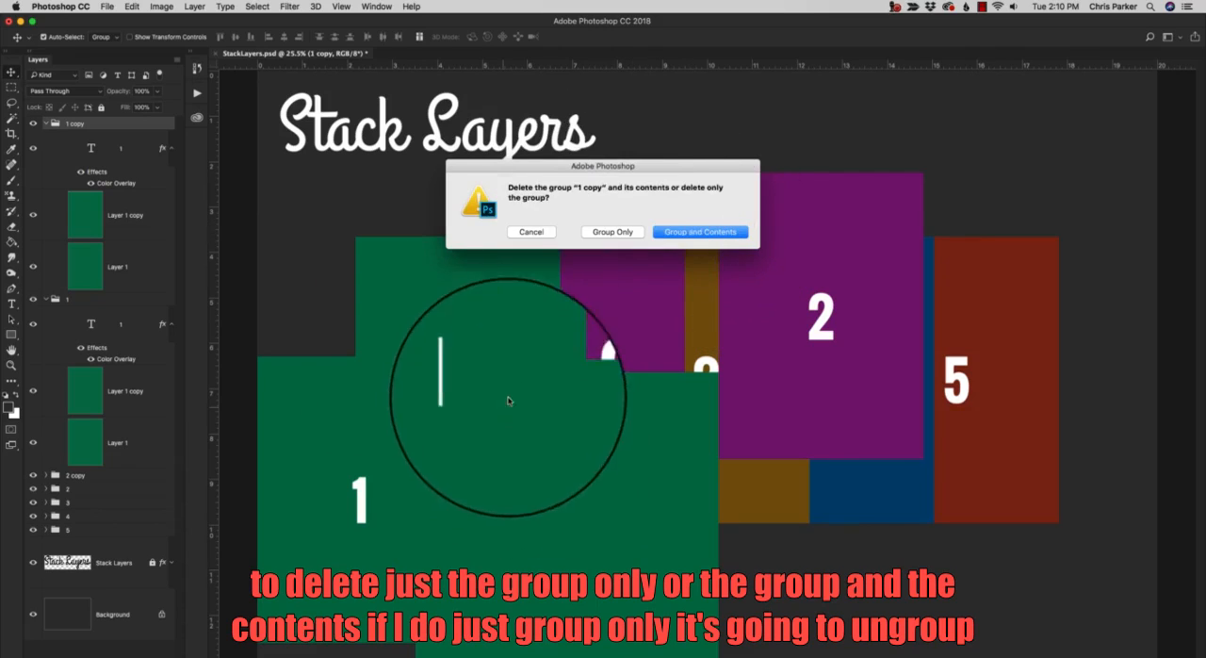
pyautogui.click(692, 234)
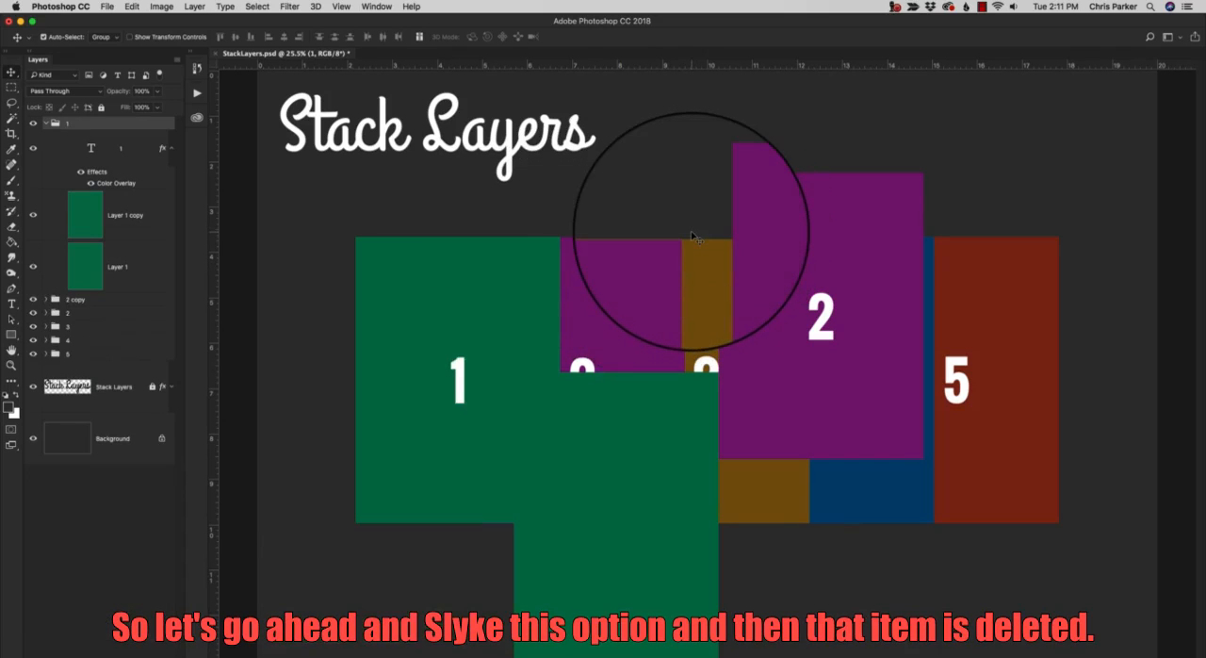
pyautogui.click(146, 224)
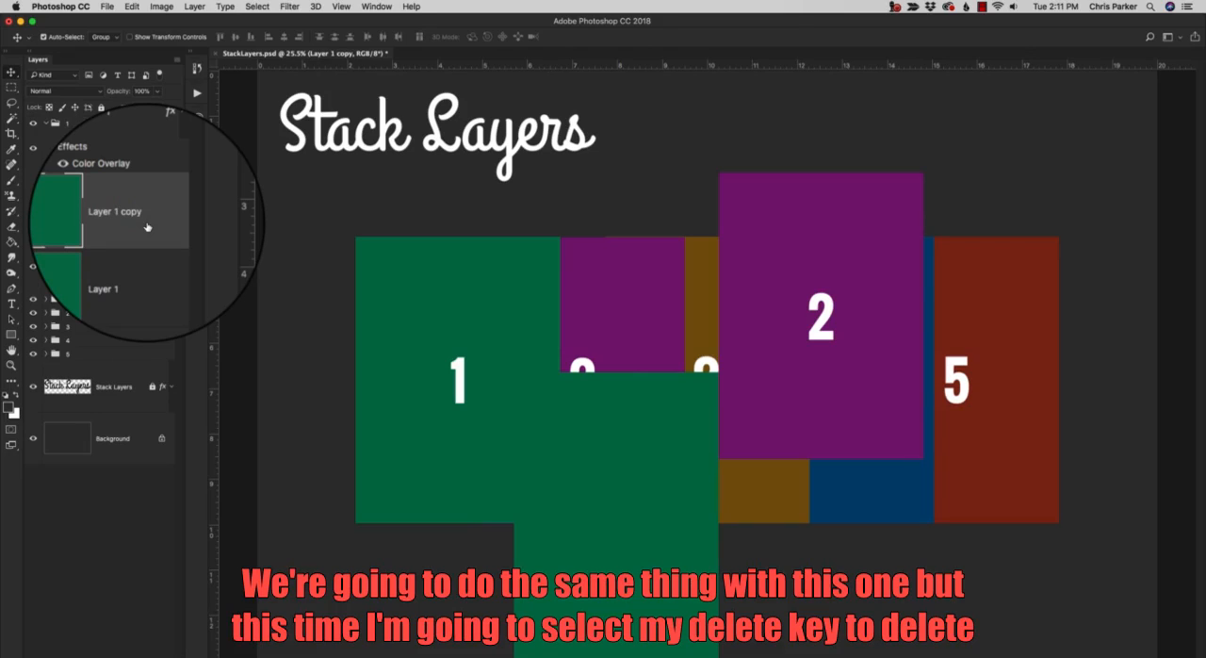
pyautogui.press('Delete')
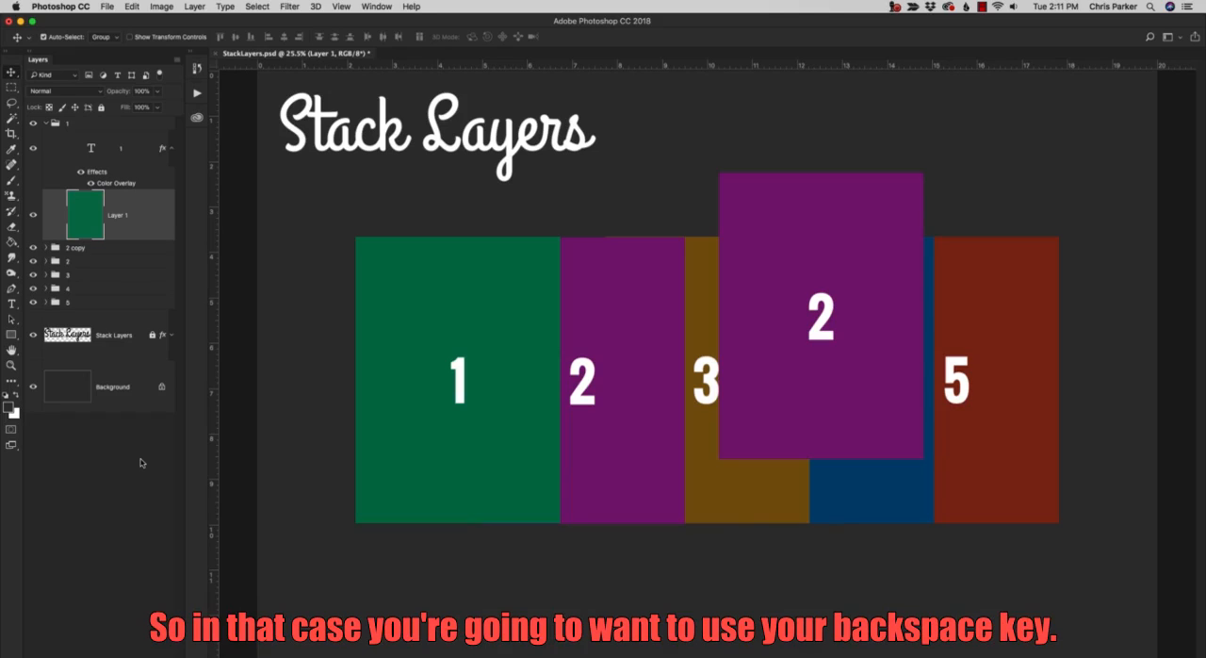
pyautogui.click(93, 248)
pyautogui.press('BackSpace')
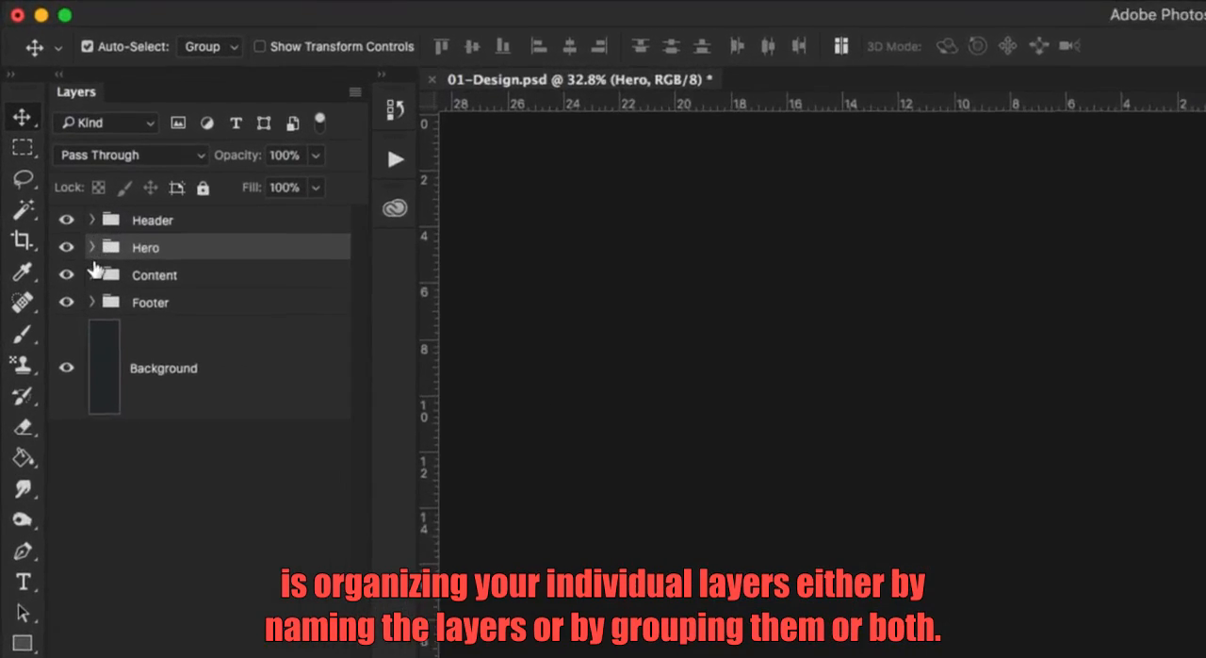
# In 01-Design.psd, expand the Content, Menu and Image groups, widen the layer list to read the names, and collapse Image.
pyautogui.click(45, 151)
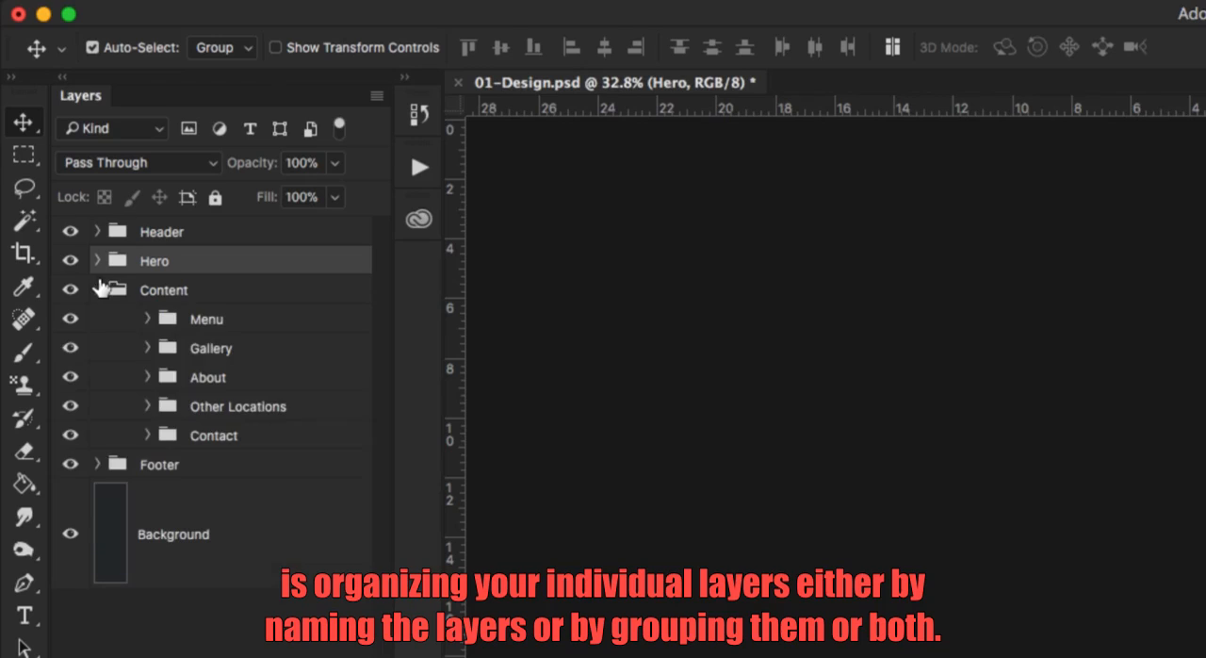
pyautogui.click(148, 319)
pyautogui.click(198, 349)
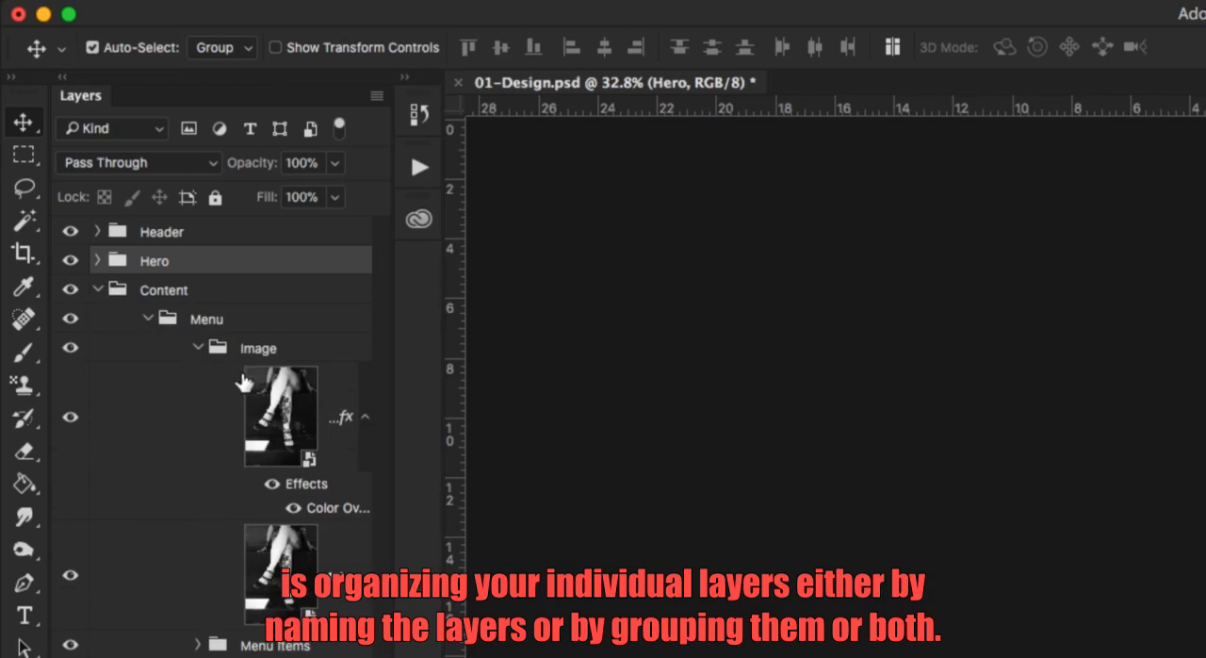
pyautogui.click(266, 348)
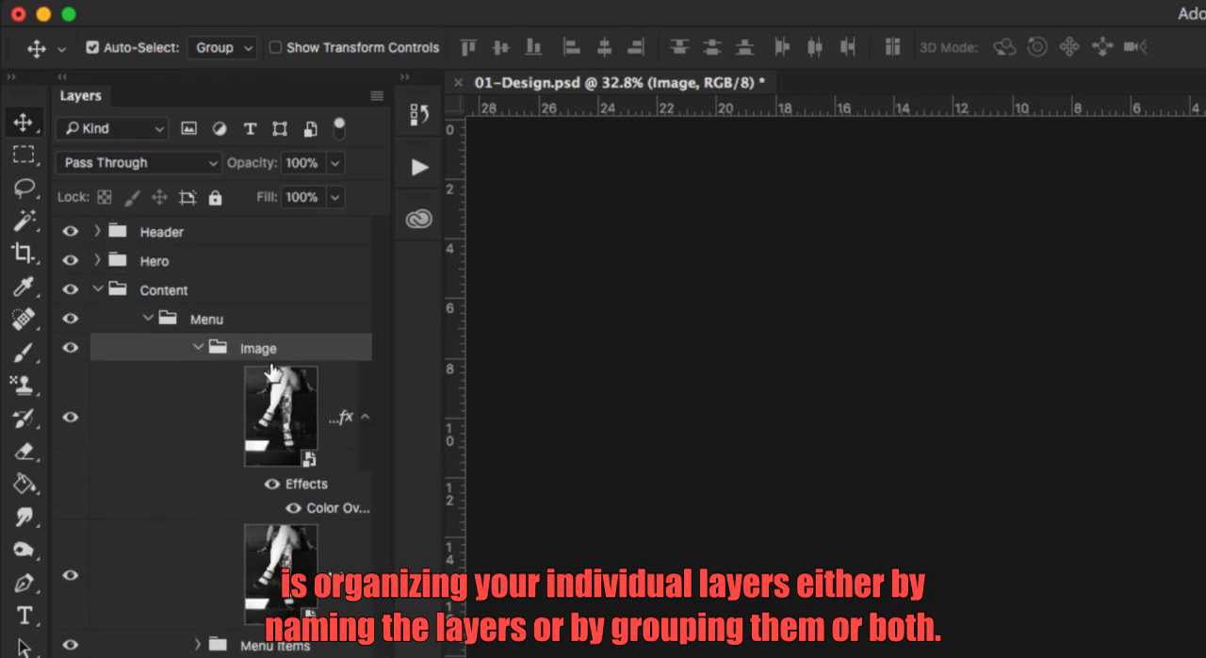
pyautogui.moveTo(391, 377); pyautogui.dragTo(569, 412)
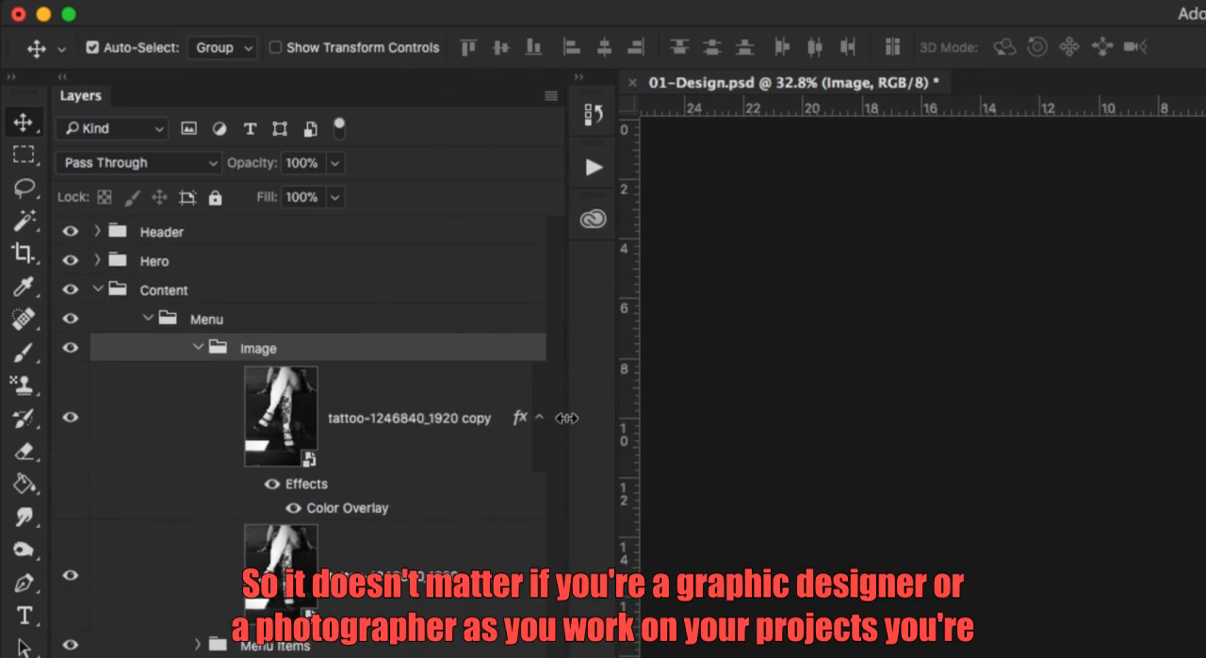
pyautogui.click(196, 349)
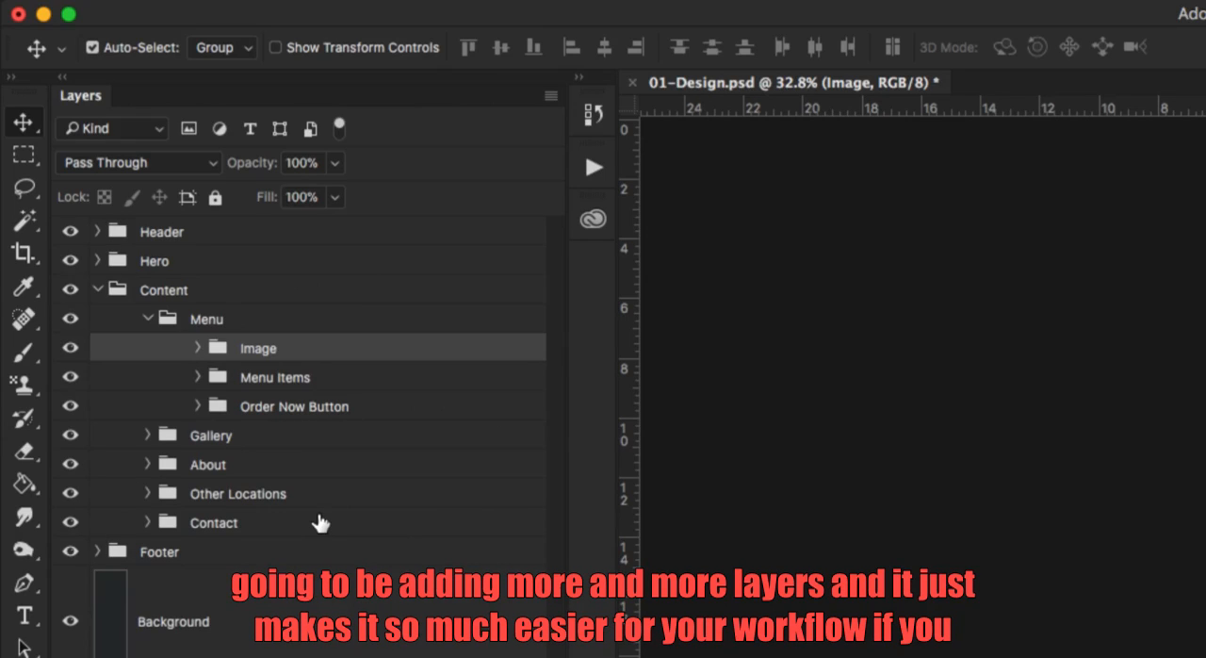
# Expand the Gallery group to view its image groups, and collapse the Menu, Gallery and Content groups.
pyautogui.click(147, 436)
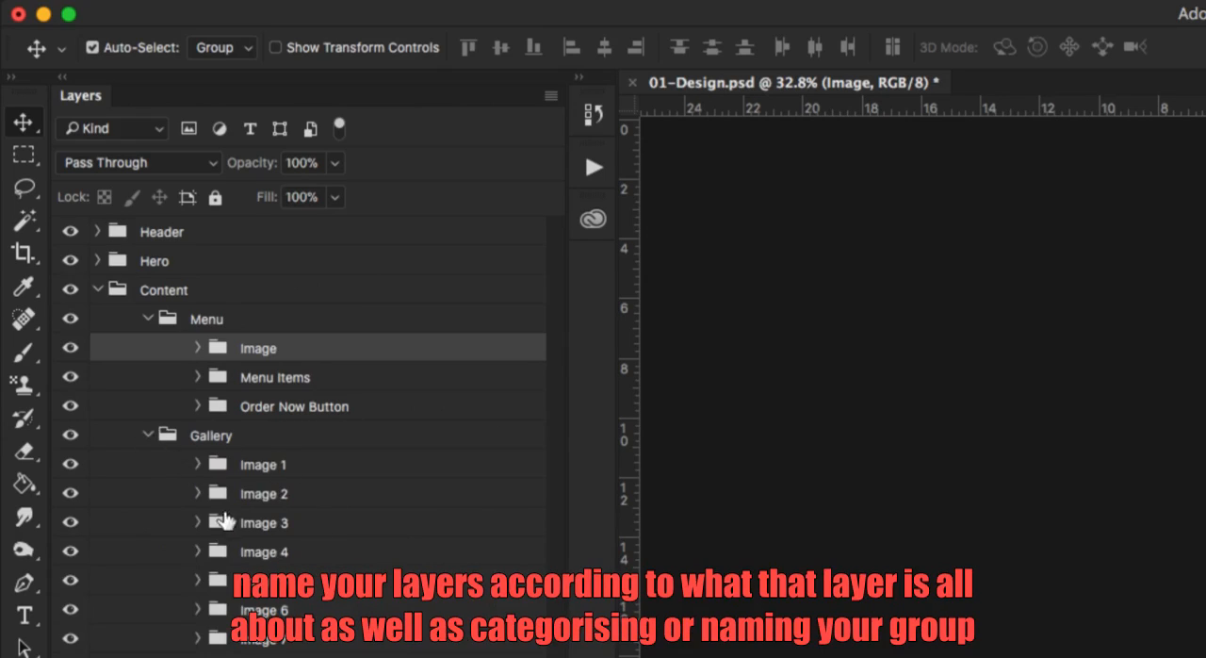
pyautogui.click(195, 466)
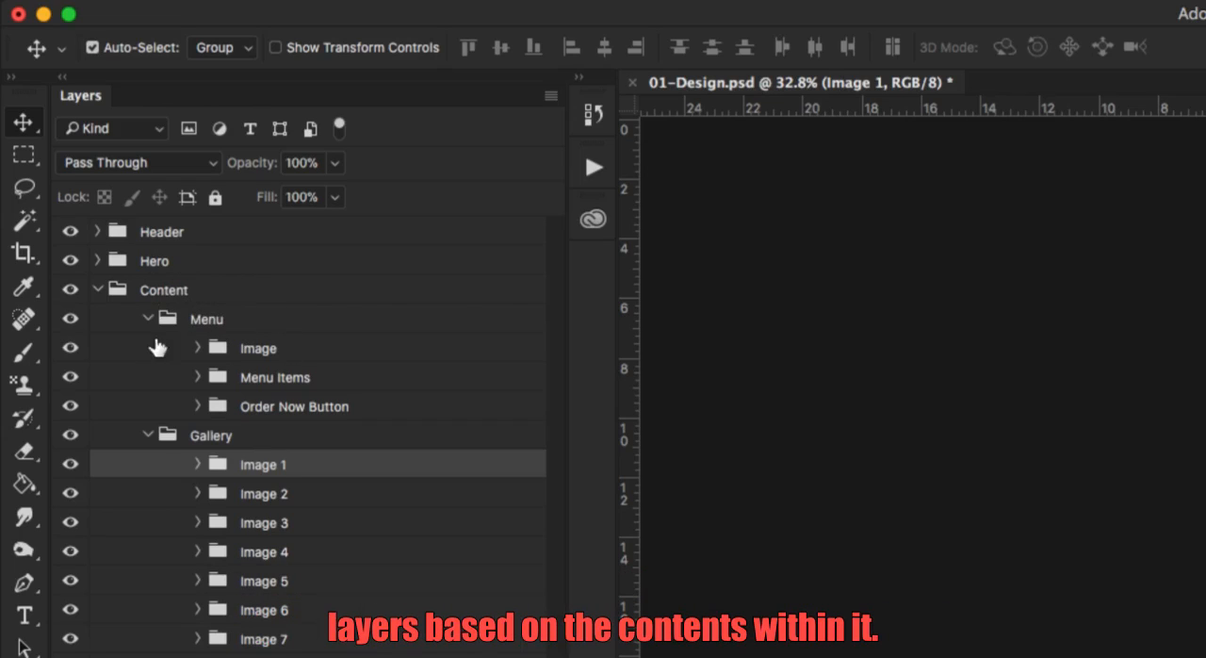
pyautogui.click(149, 319)
pyautogui.click(151, 348)
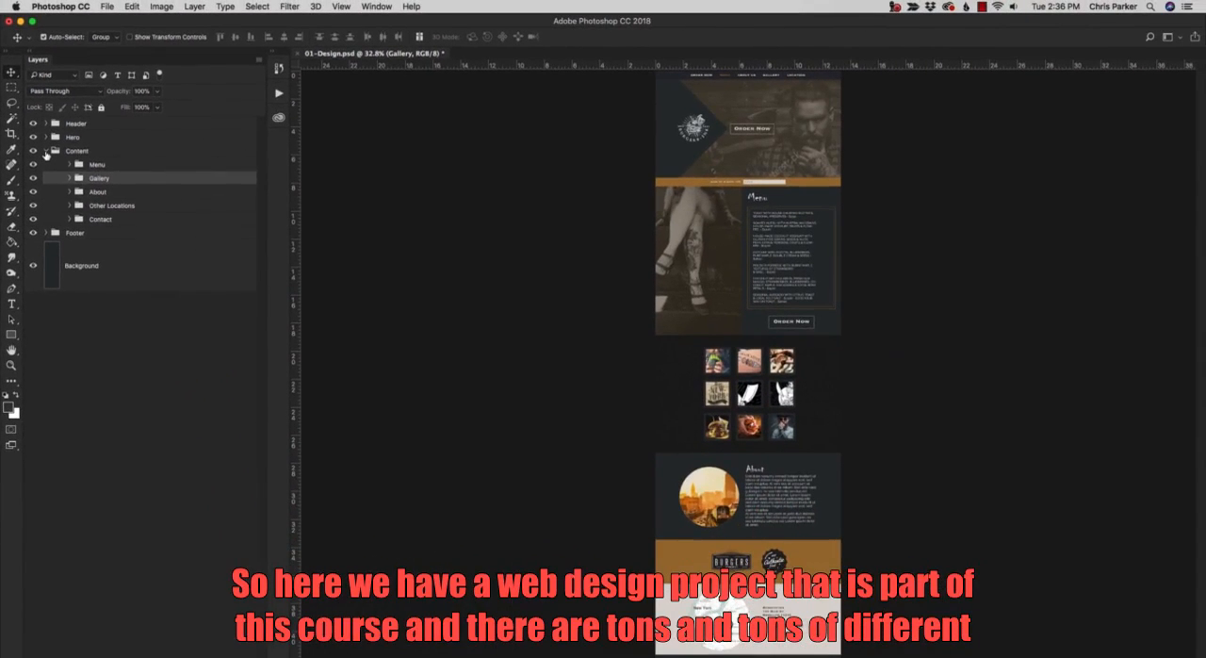
pyautogui.click(45, 151)
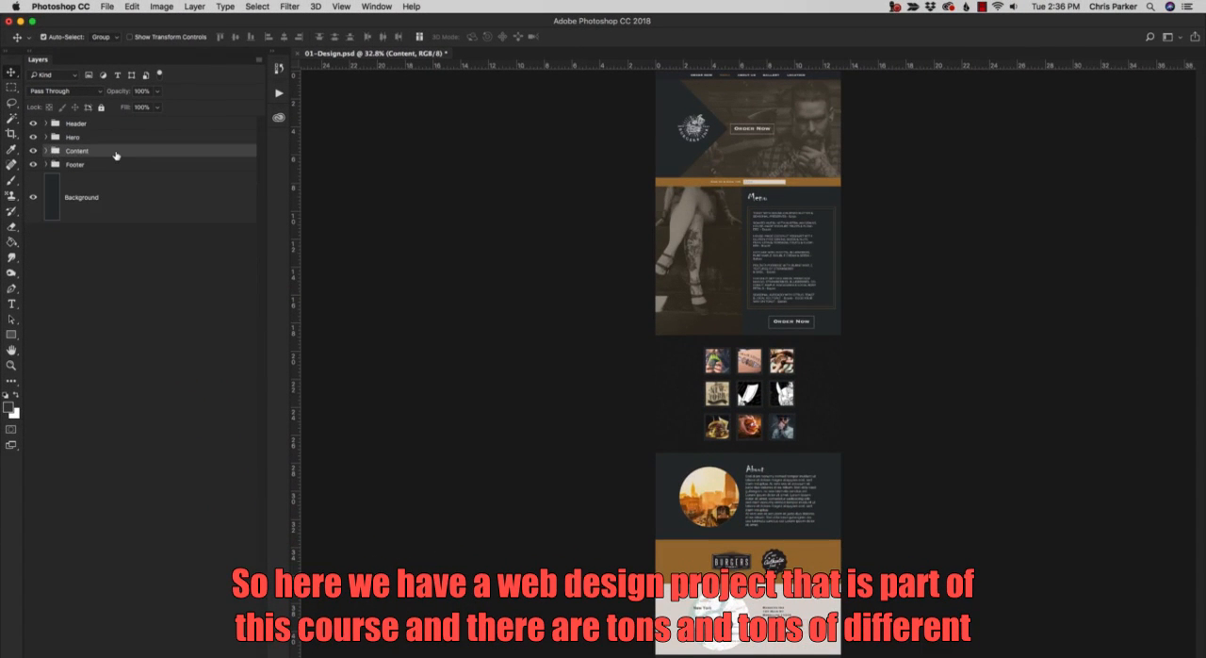
# Expand the Footer, Content, Gallery and Image 6 groups to examine how their layers are named.
pyautogui.click(45, 164)
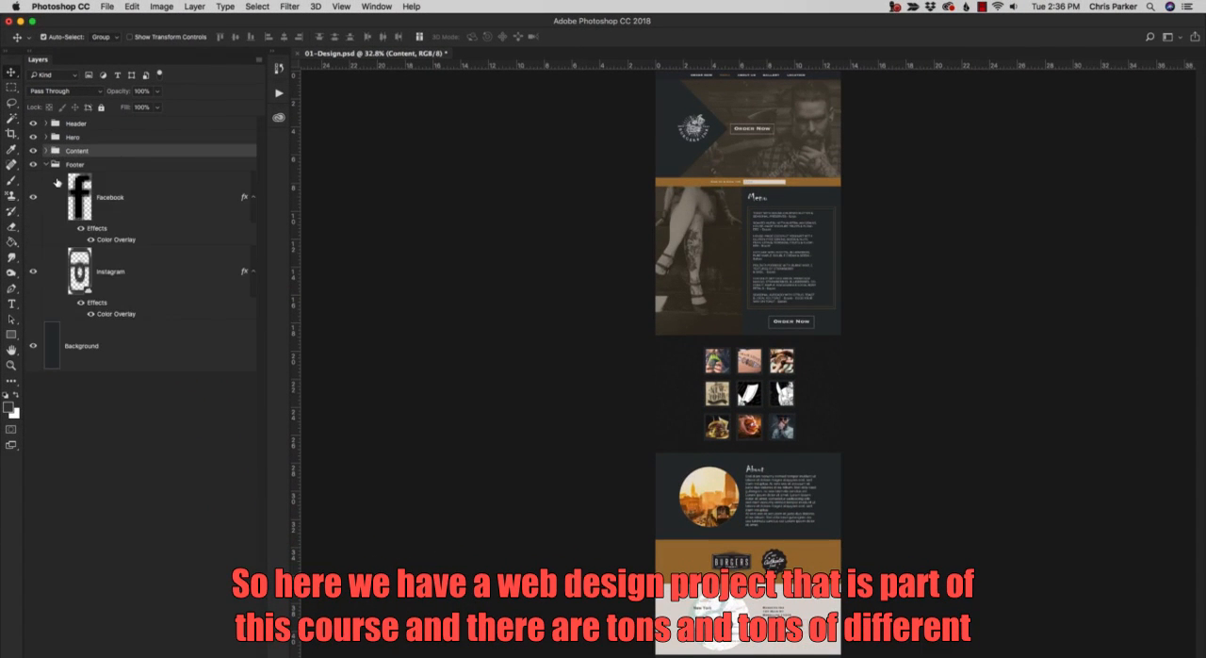
pyautogui.click(45, 151)
pyautogui.click(69, 178)
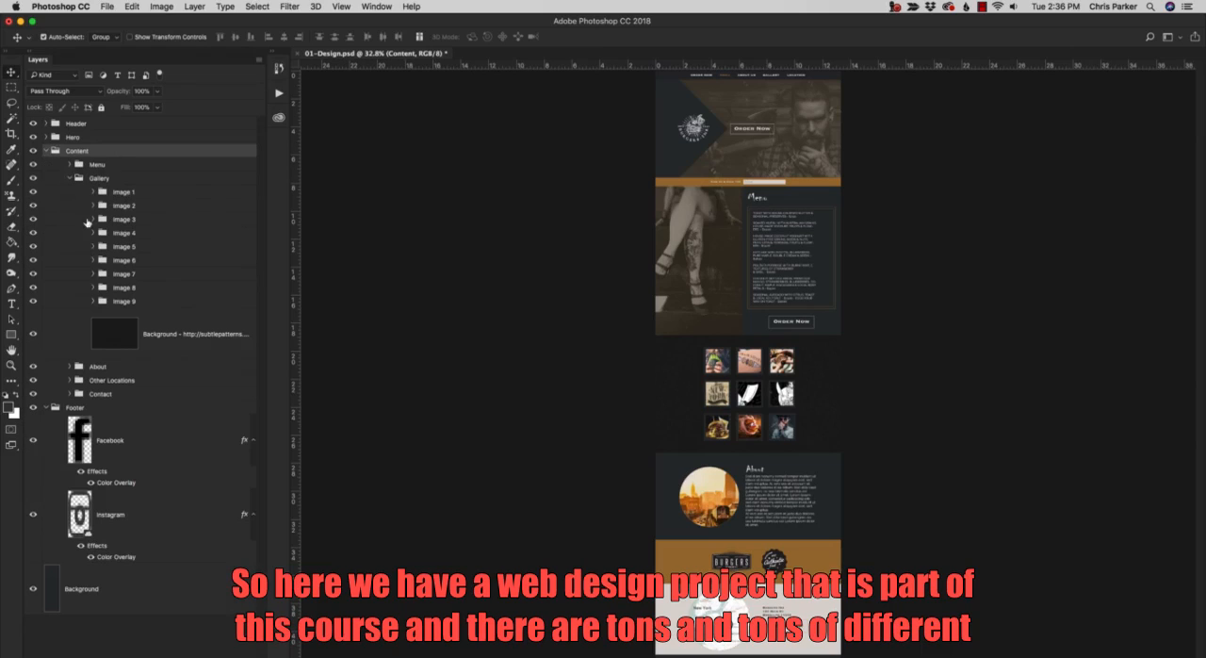
pyautogui.click(92, 260)
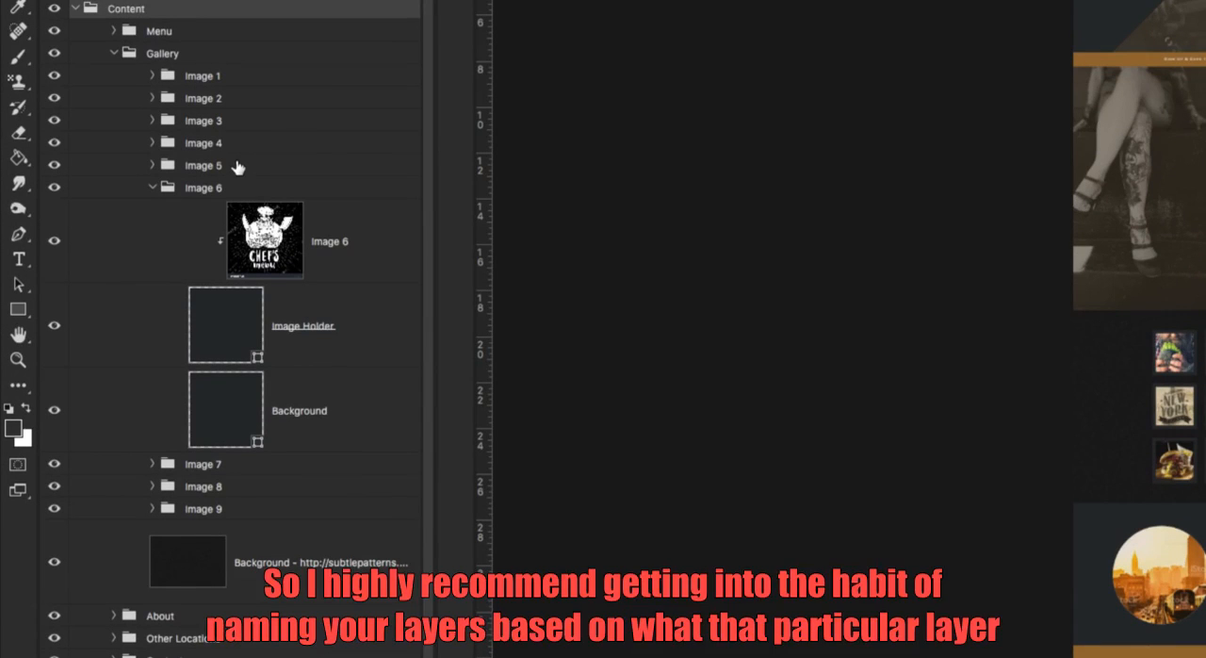
# Add a Levels adjustment layer directly above the Image 6 layer in the Image 6 group.
pyautogui.click(378, 262)
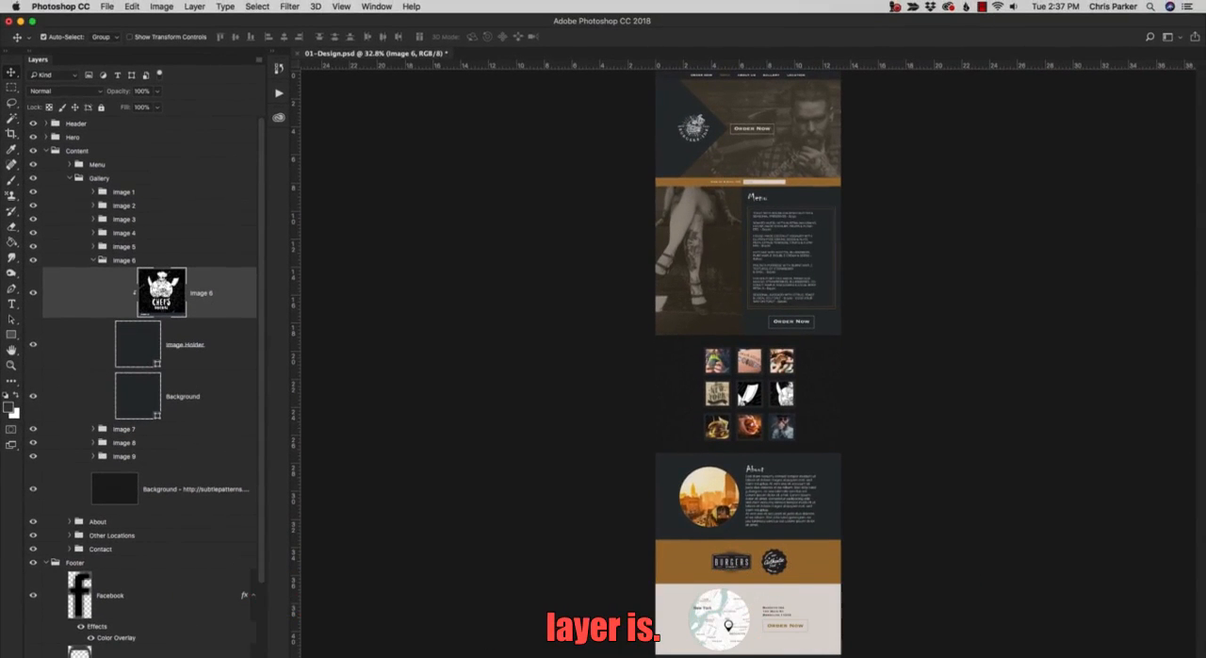
pyautogui.click(229, 651)
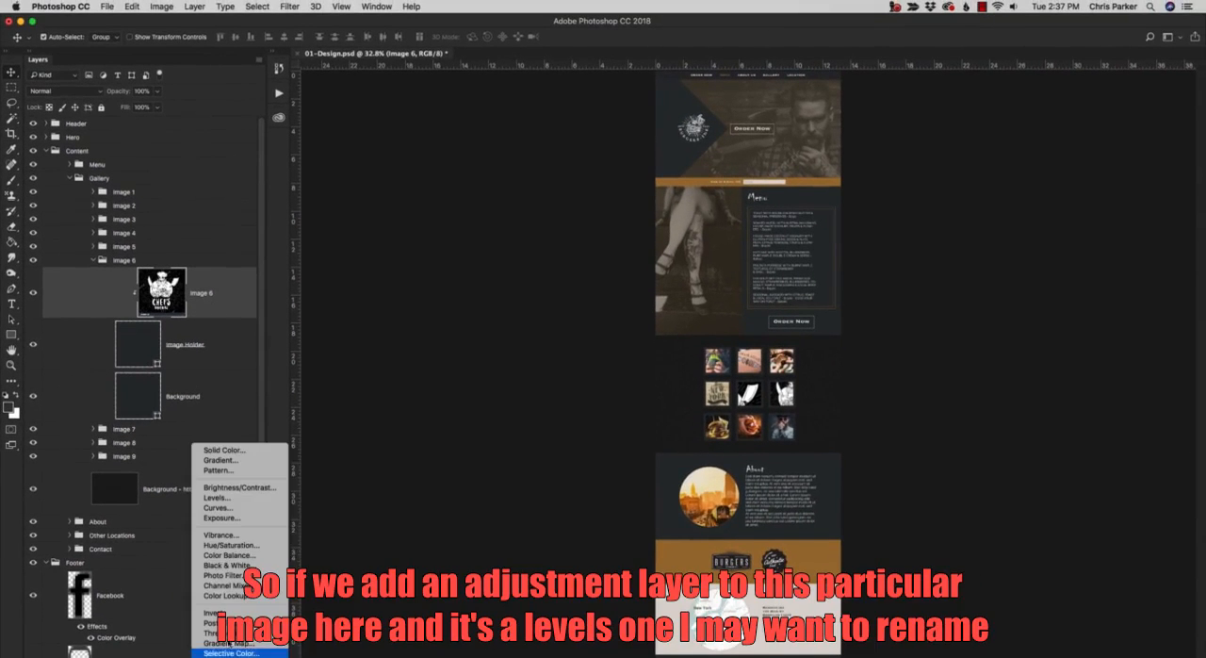
pyautogui.click(239, 505)
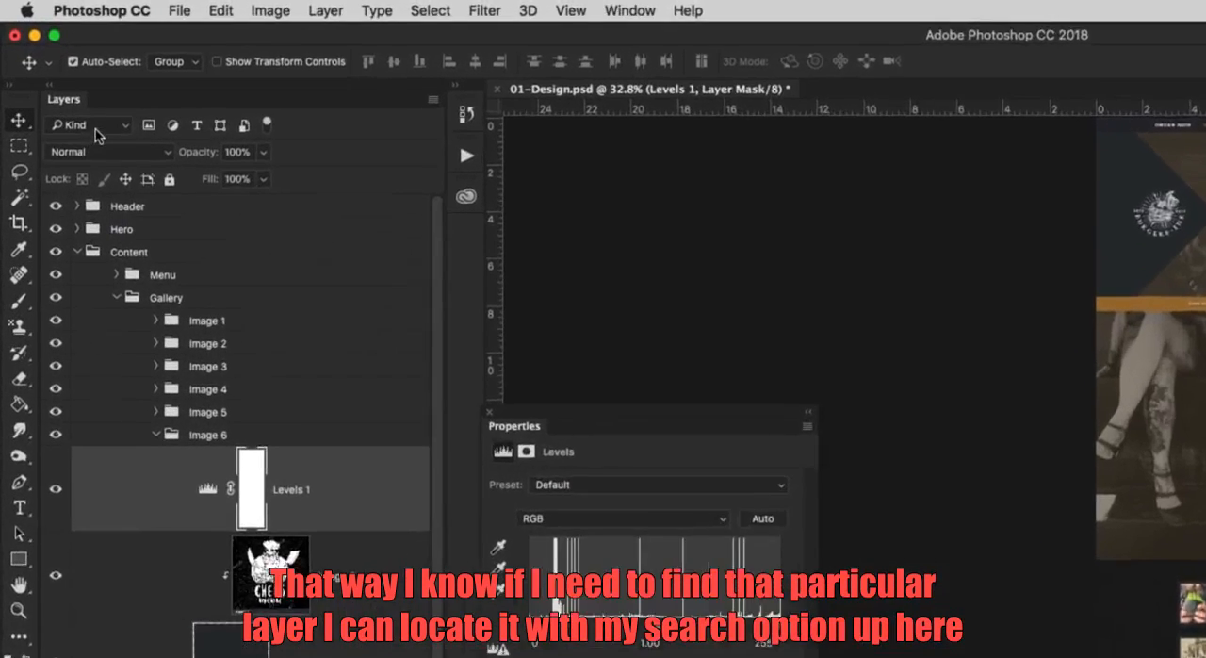
# Switch the layer filter type to Name and back to Kind.
pyautogui.click(58, 75)
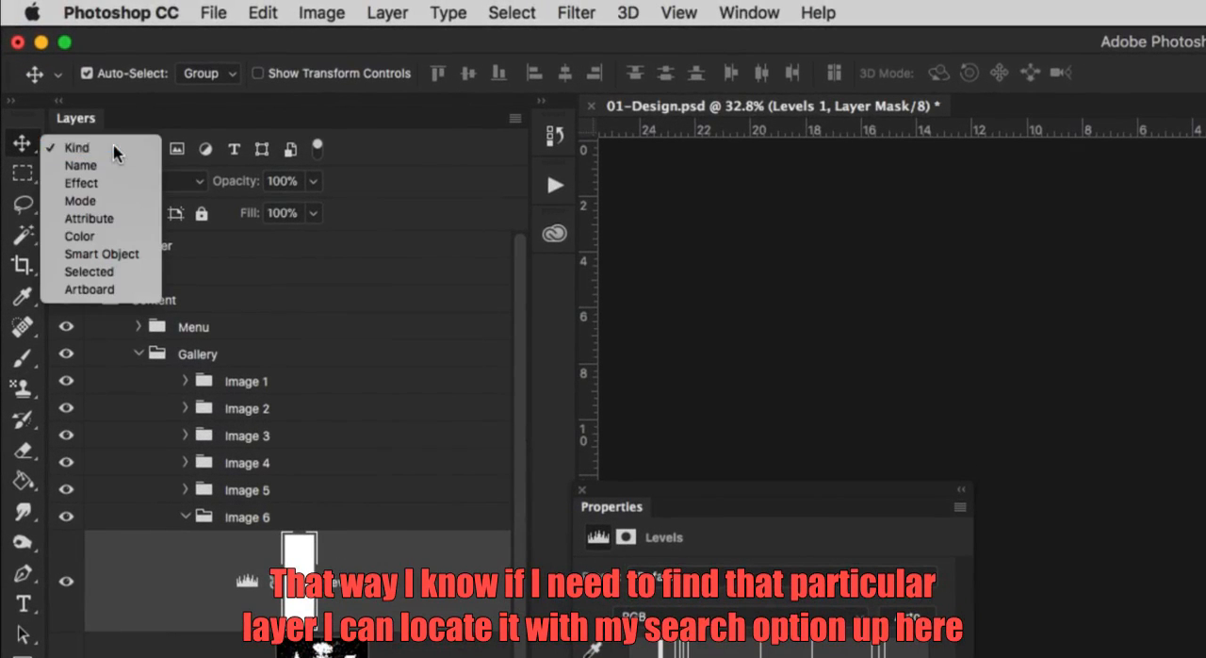
pyautogui.click(115, 152)
pyautogui.click(117, 156)
pyautogui.click(116, 166)
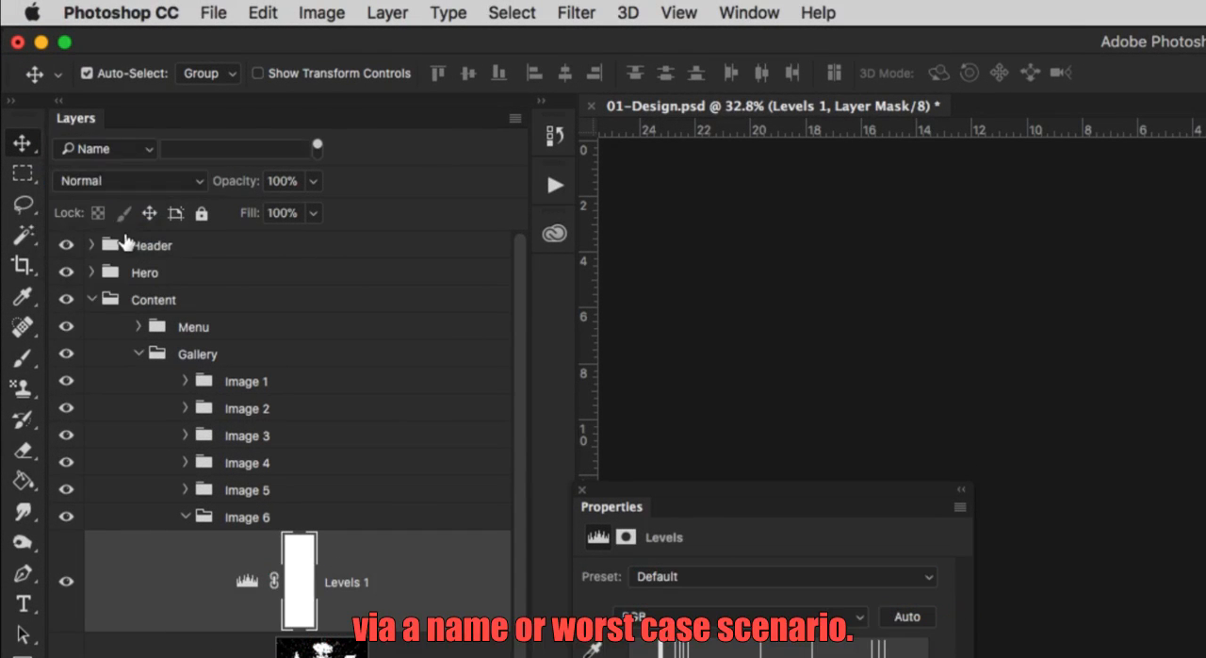
pyautogui.click(127, 151)
pyautogui.click(77, 137)
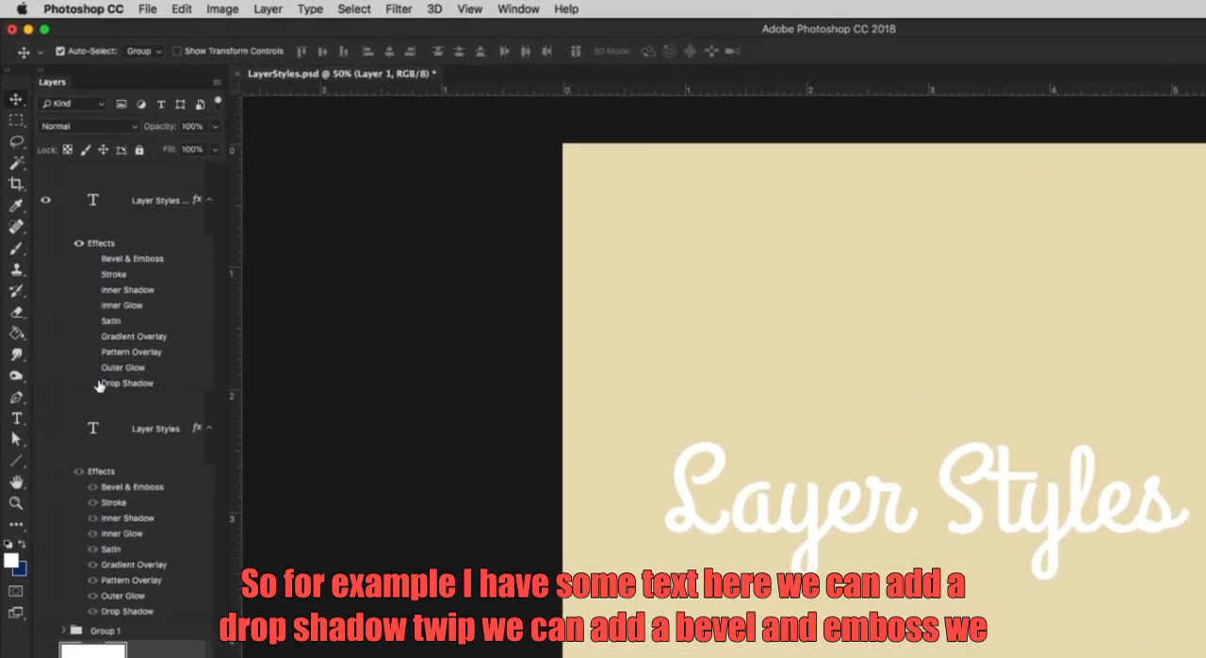
# Turn on every effect of the Layer Styles copy text layer, starting with Drop Shadow, then Bevel & Emboss through Outer Glow.
pyautogui.click(94, 383)
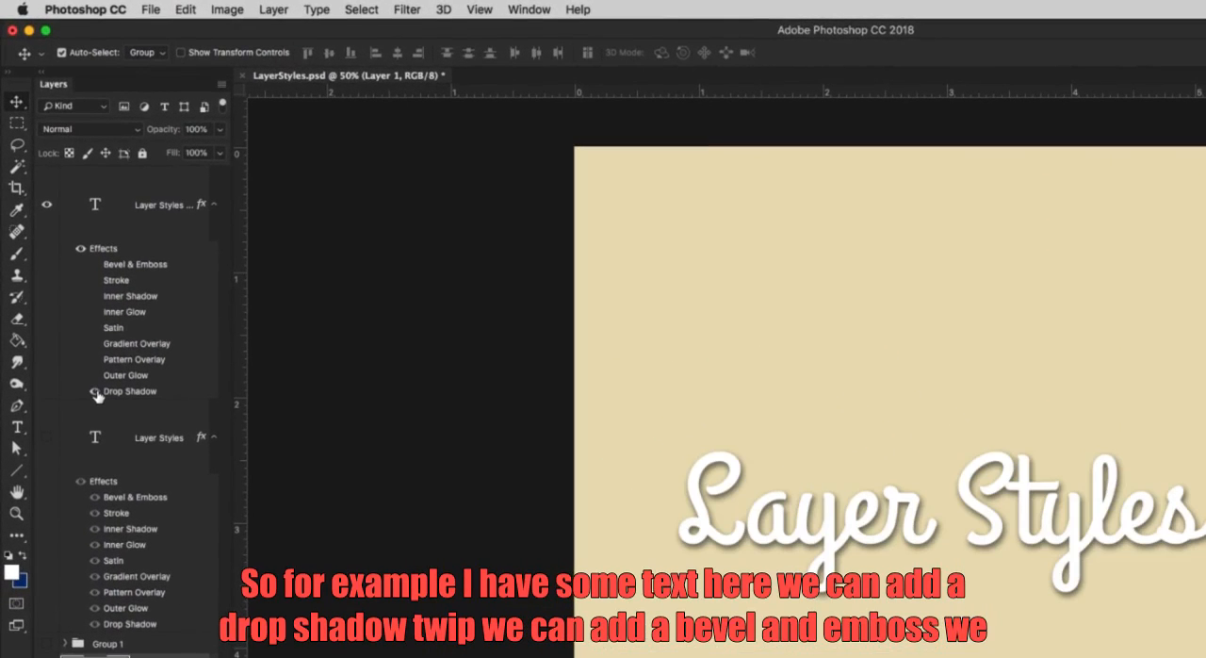
pyautogui.click(94, 265)
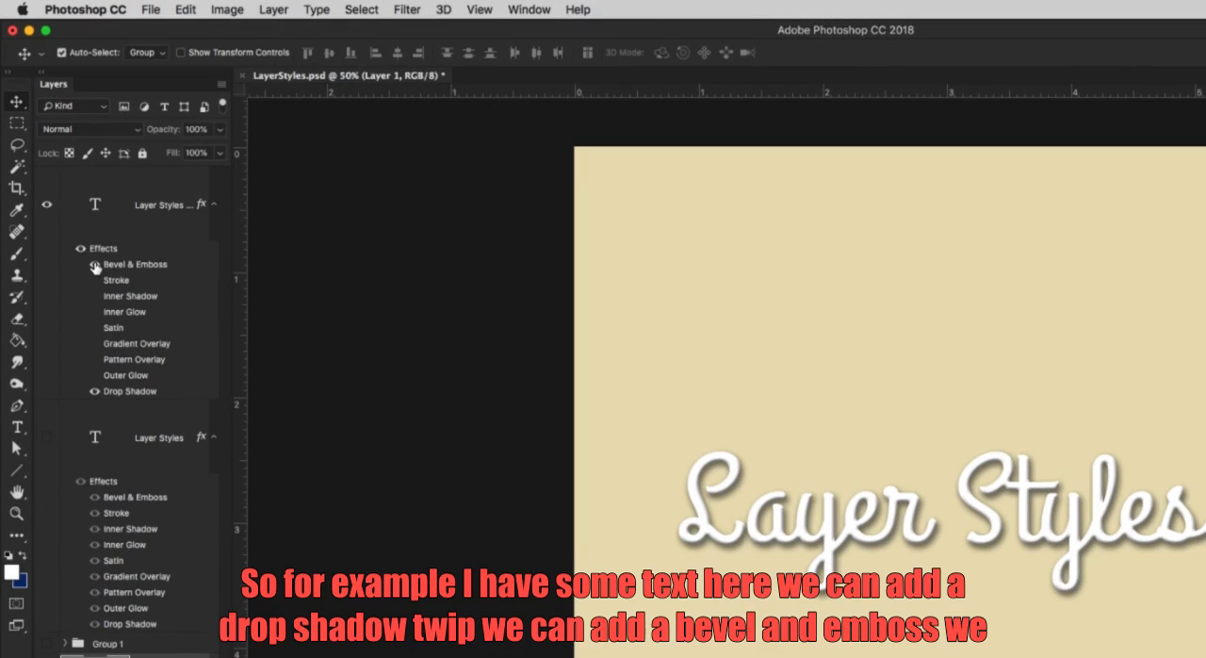
pyautogui.click(94, 280)
pyautogui.click(94, 296)
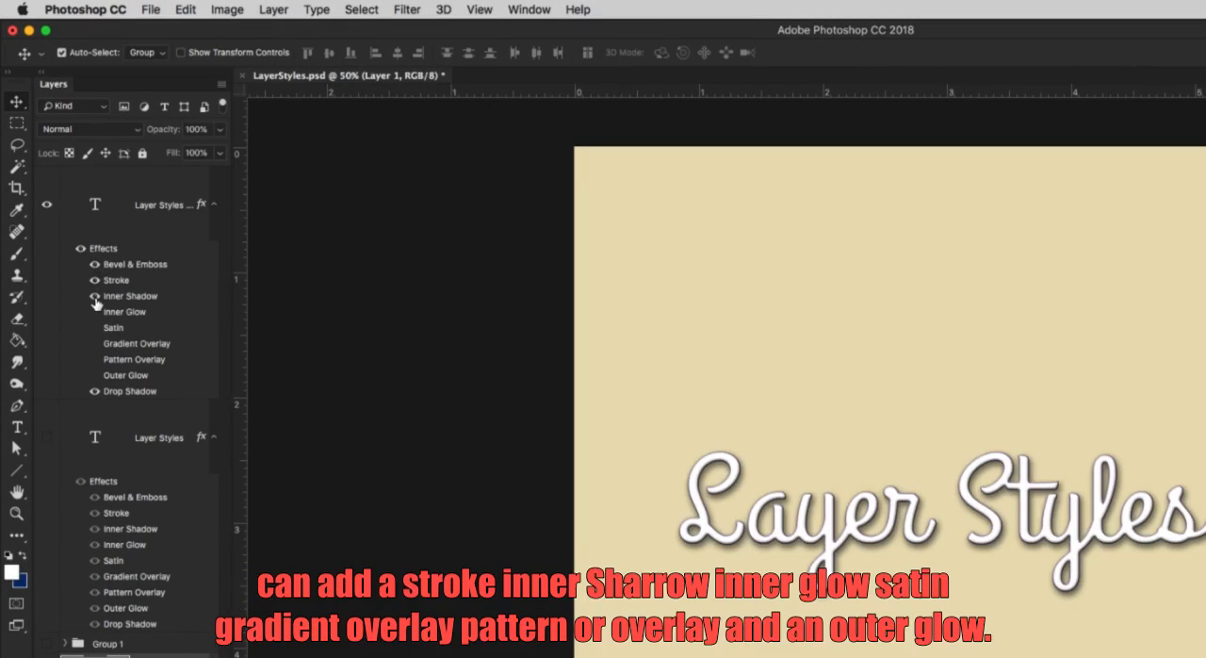
pyautogui.click(94, 312)
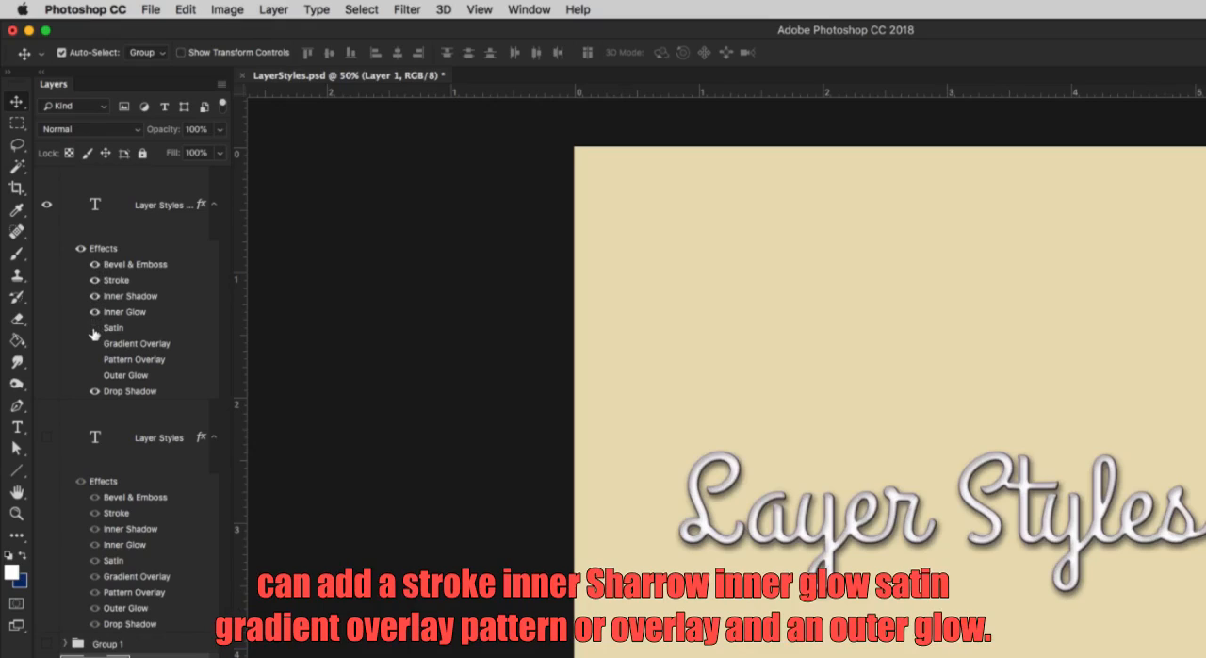
pyautogui.click(95, 327)
pyautogui.click(95, 344)
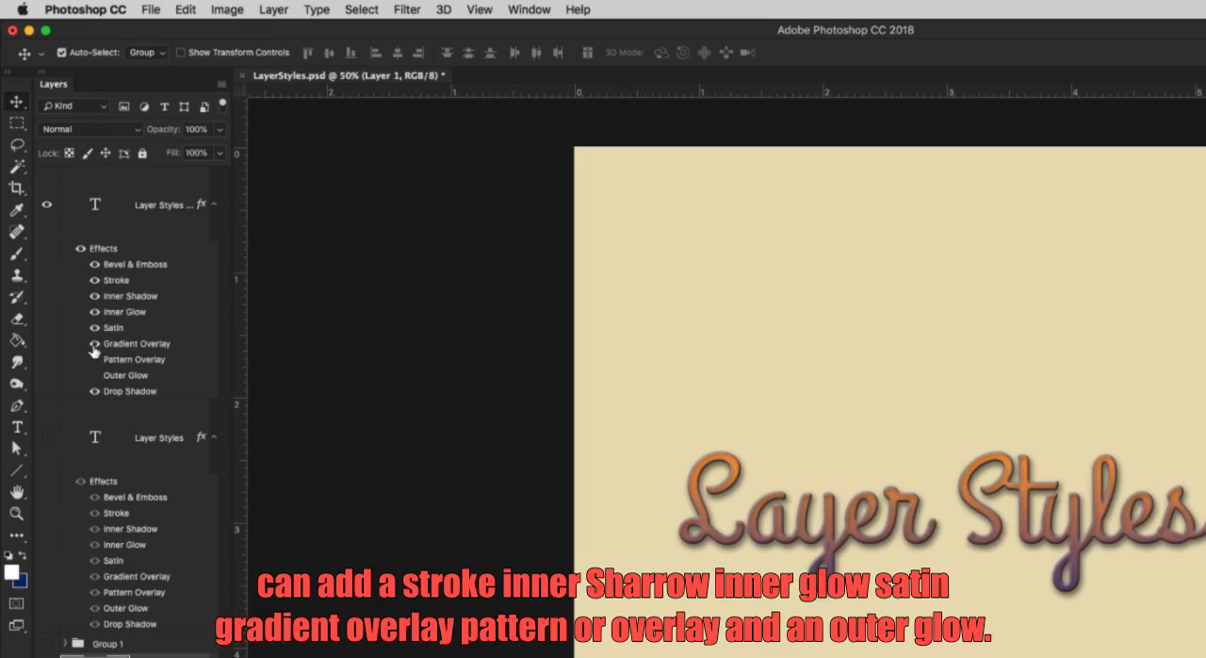
pyautogui.click(94, 360)
pyautogui.click(94, 376)
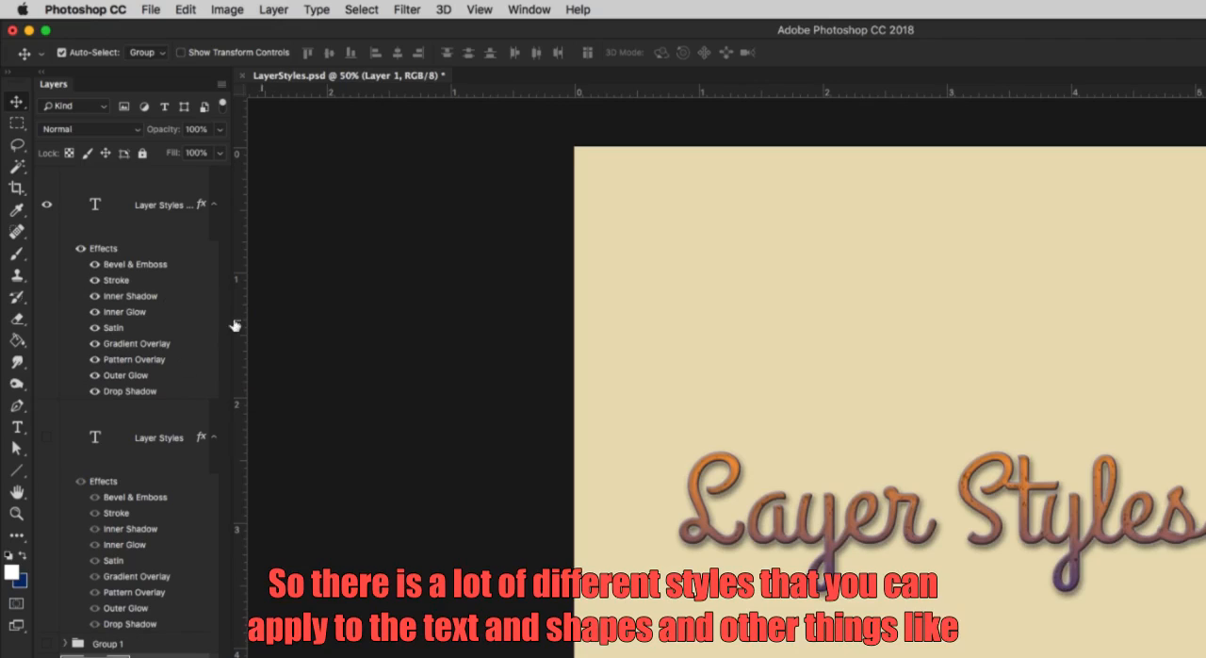
# Draw a white rectangle shape about 313 by 251 px above the Layer Styles lettering on the canvas.
pyautogui.click(17, 470)
pyautogui.click(76, 476)
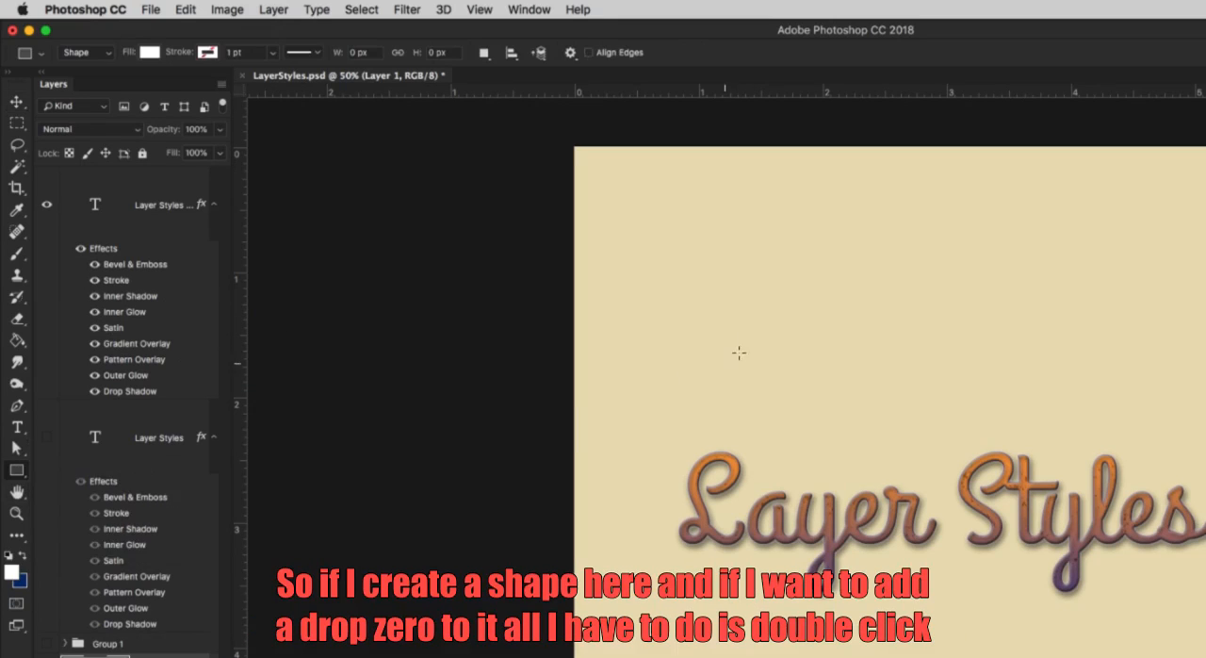
pyautogui.moveTo(700, 256); pyautogui.dragTo(825, 359)
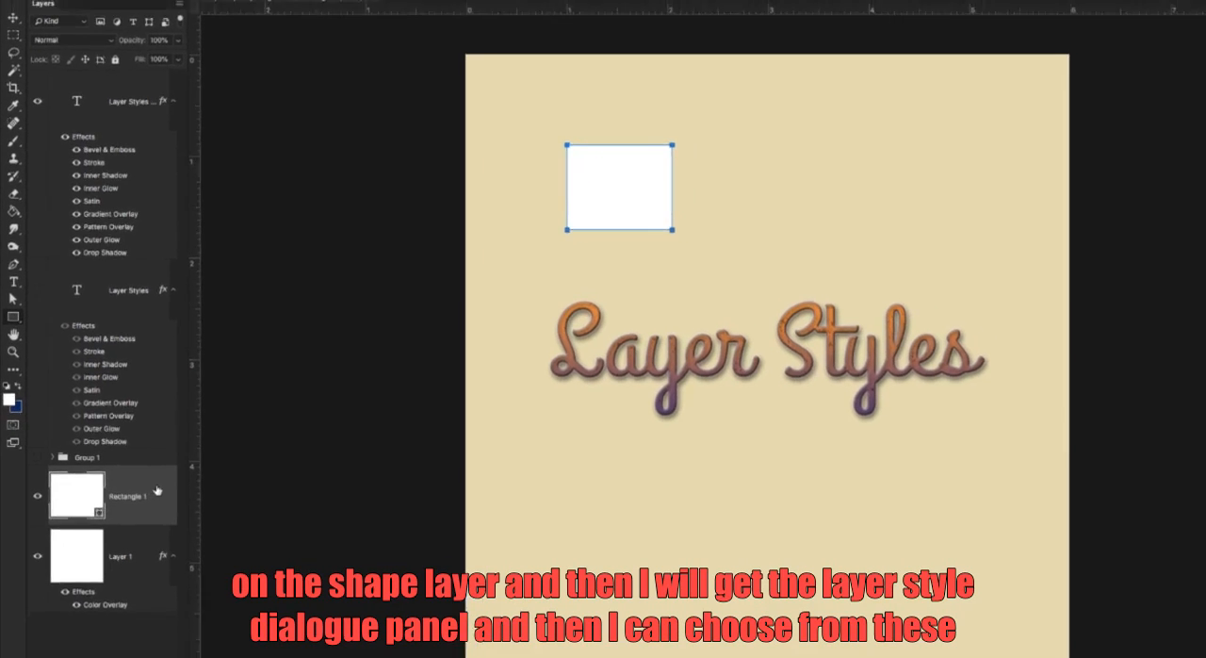
# Give the rectangle layer a drop shadow with 23% opacity, 29 px distance, 20% spread and 32 px size.
pyautogui.doubleClick(157, 490)
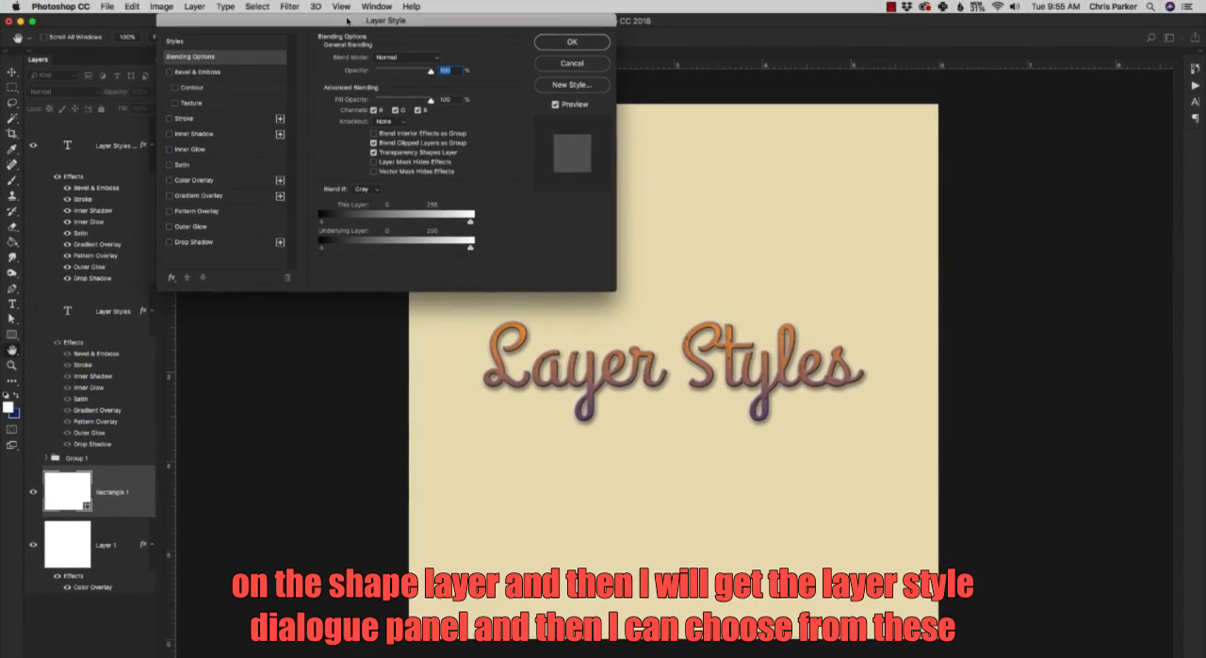
pyautogui.moveTo(347, 19); pyautogui.dragTo(610, 267)
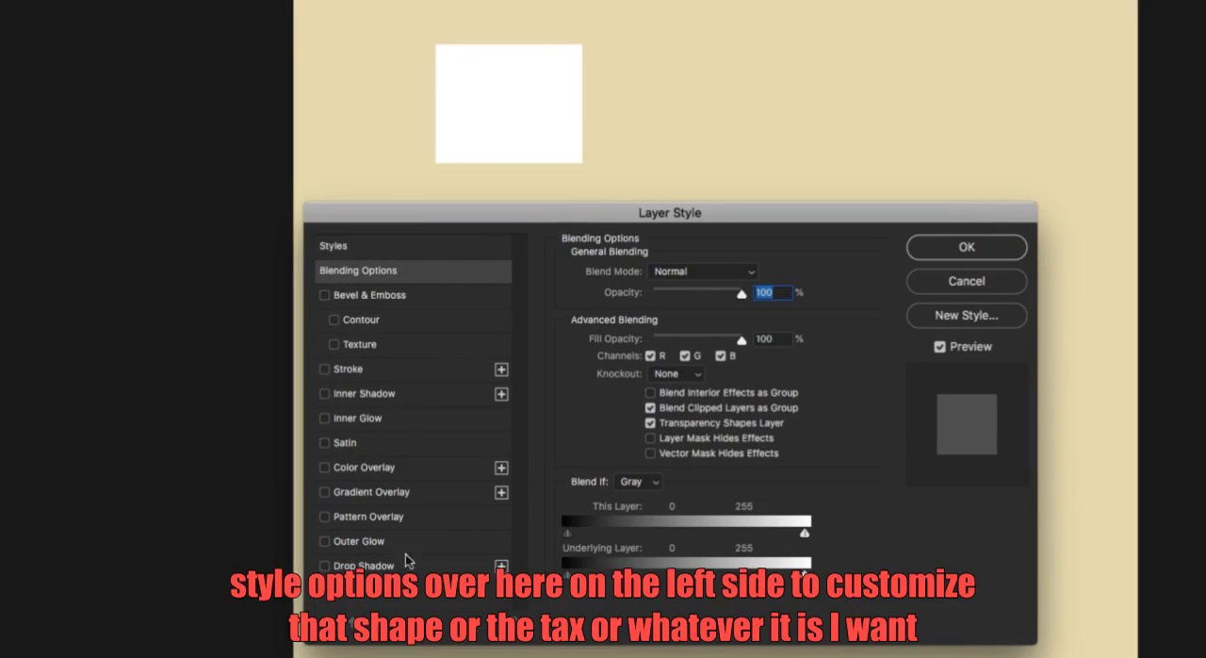
pyautogui.click(325, 566)
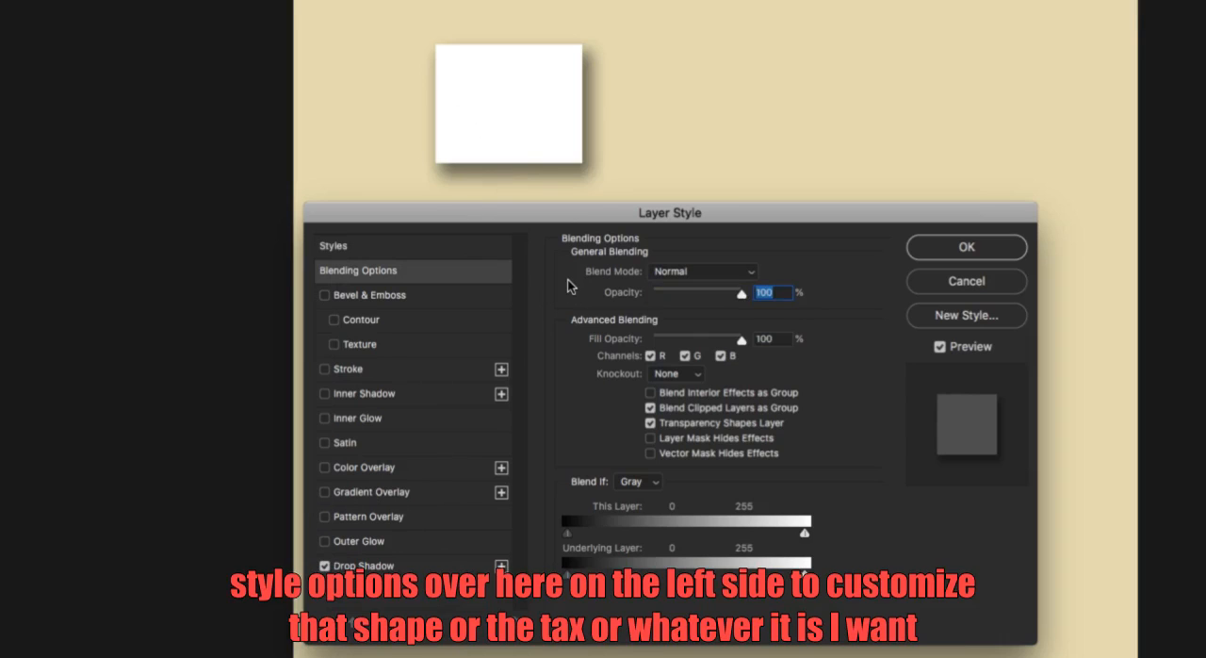
pyautogui.click(413, 565)
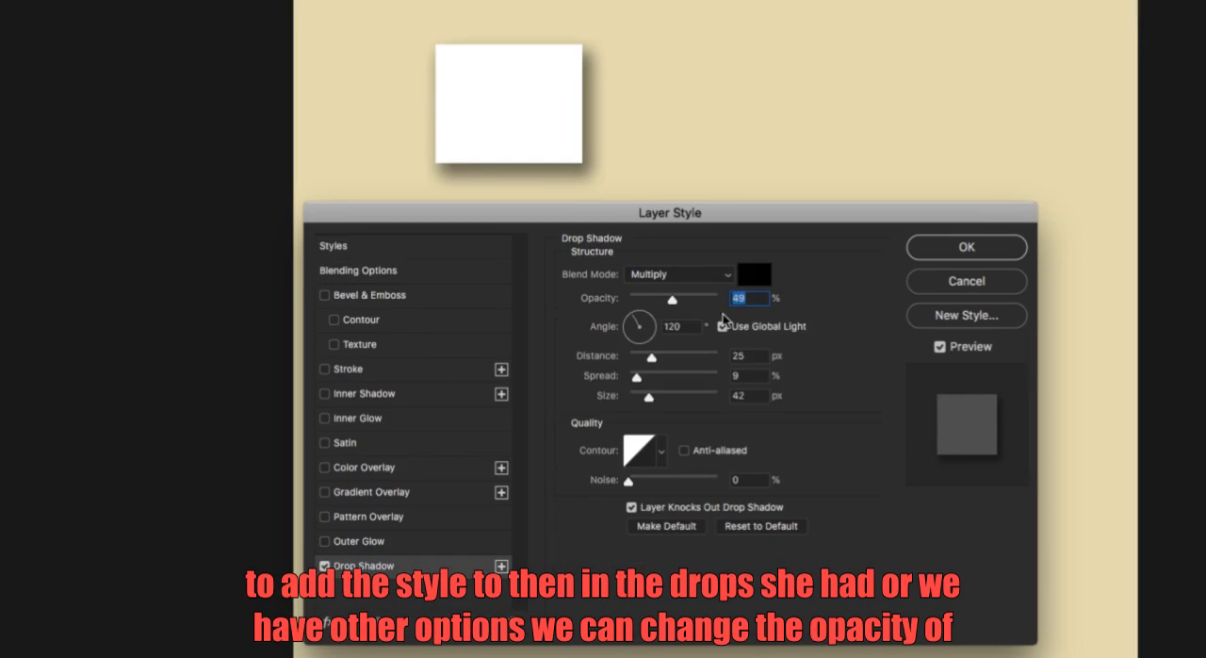
pyautogui.moveTo(656, 301)
pyautogui.mouseDown()
pyautogui.moveTo(694, 297)
pyautogui.moveTo(649, 301)
pyautogui.mouseUp()
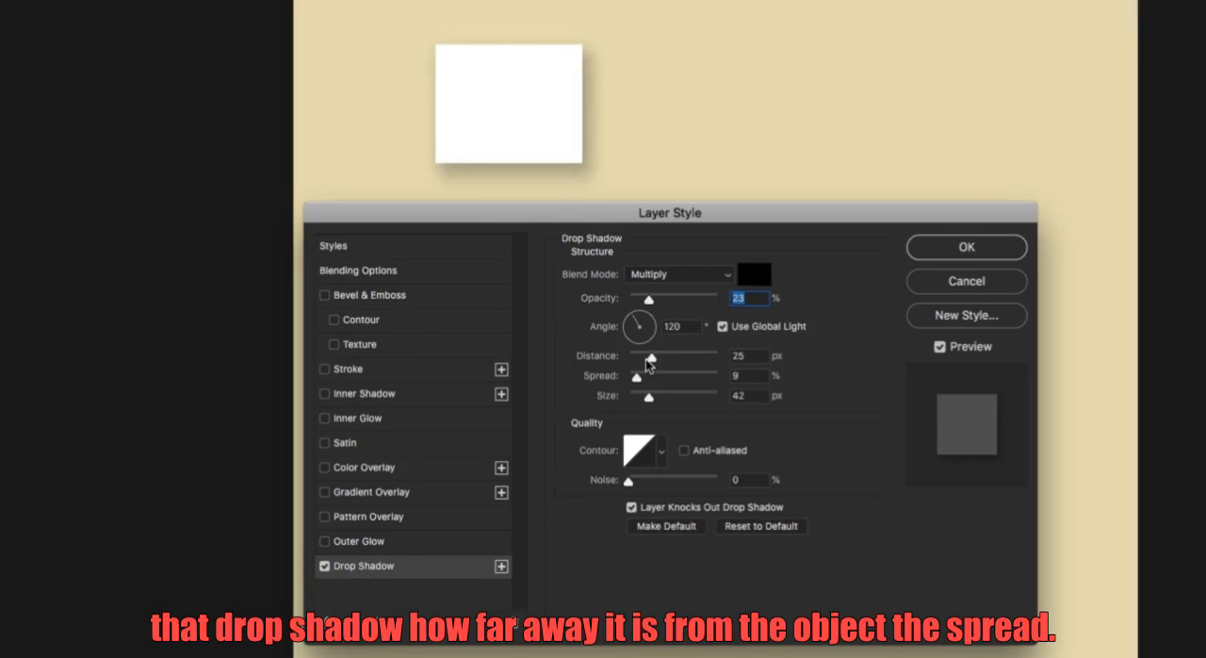
pyautogui.moveTo(651, 357); pyautogui.dragTo(670, 377)
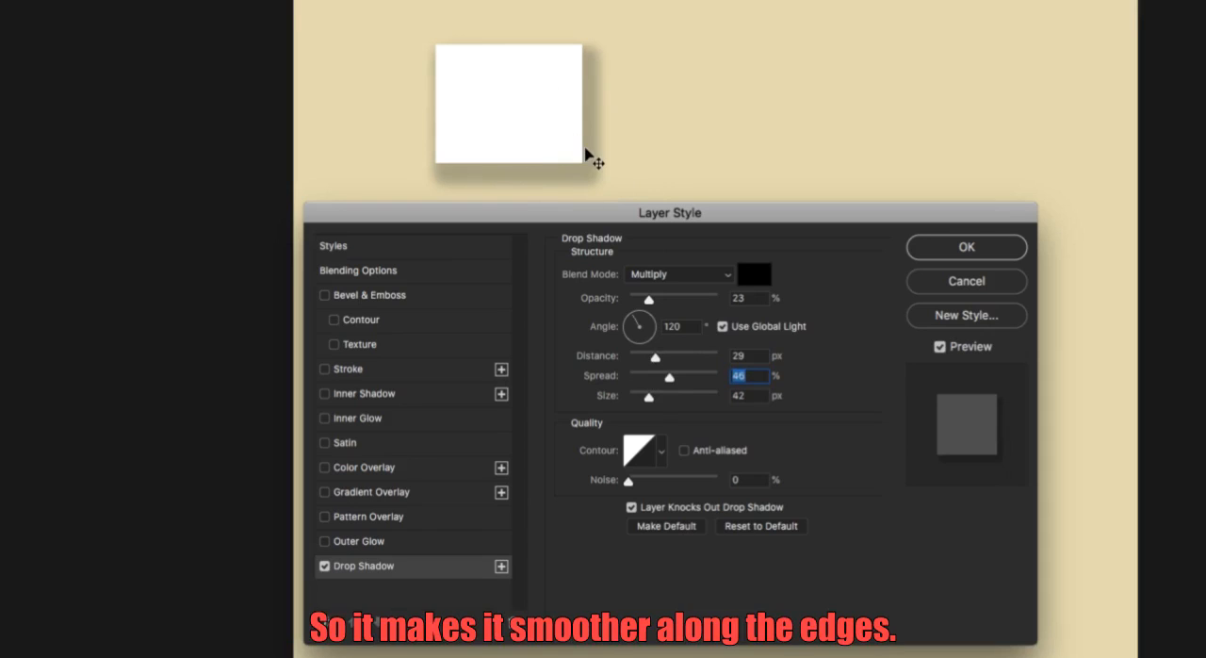
pyautogui.moveTo(670, 377); pyautogui.dragTo(646, 399)
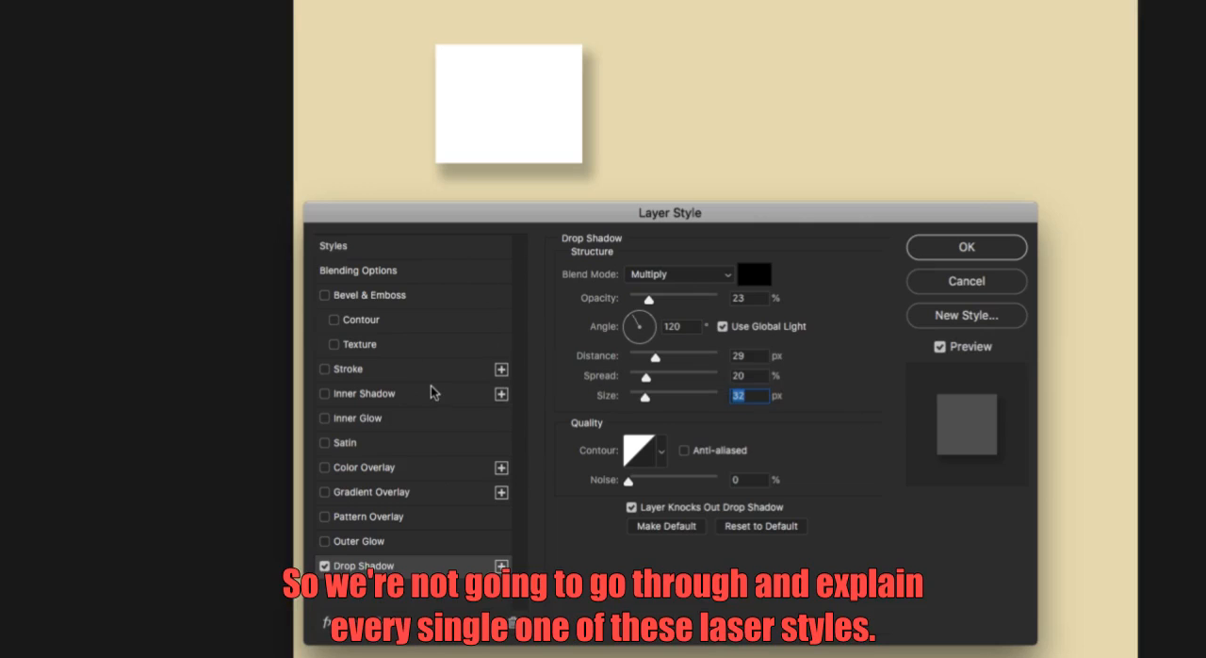
# Discard the rectangle's layer style changes and delete the Rectangle 1 layer.
pyautogui.click(967, 281)
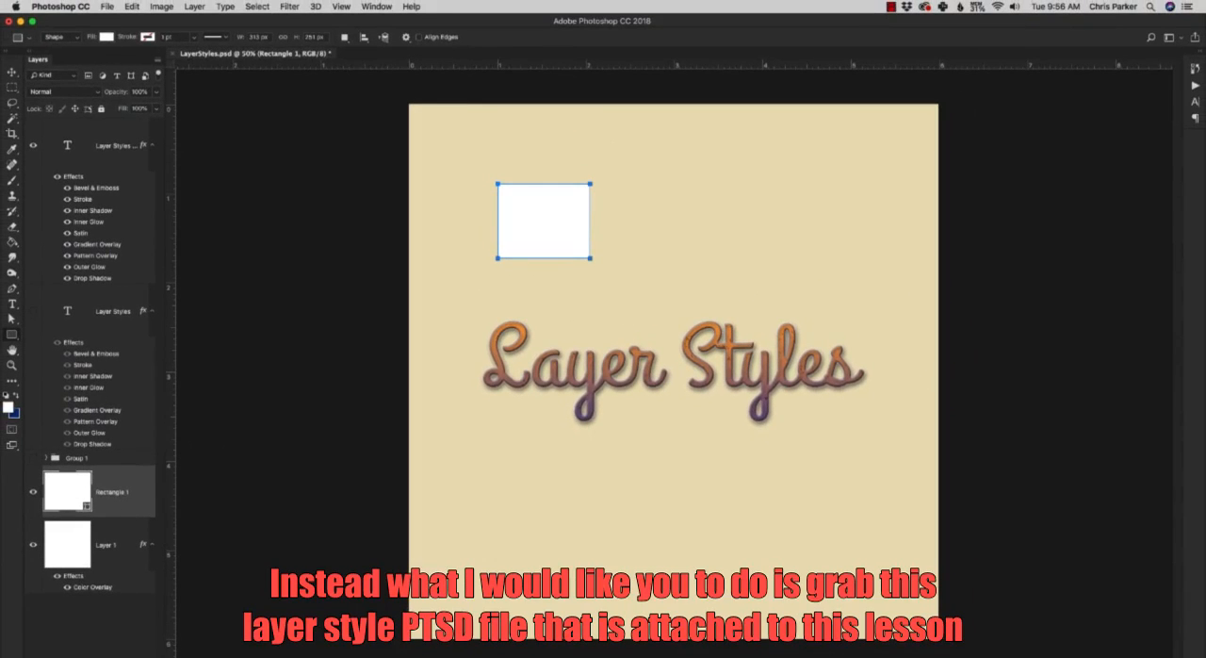
pyautogui.click(130, 611)
pyautogui.click(677, 232)
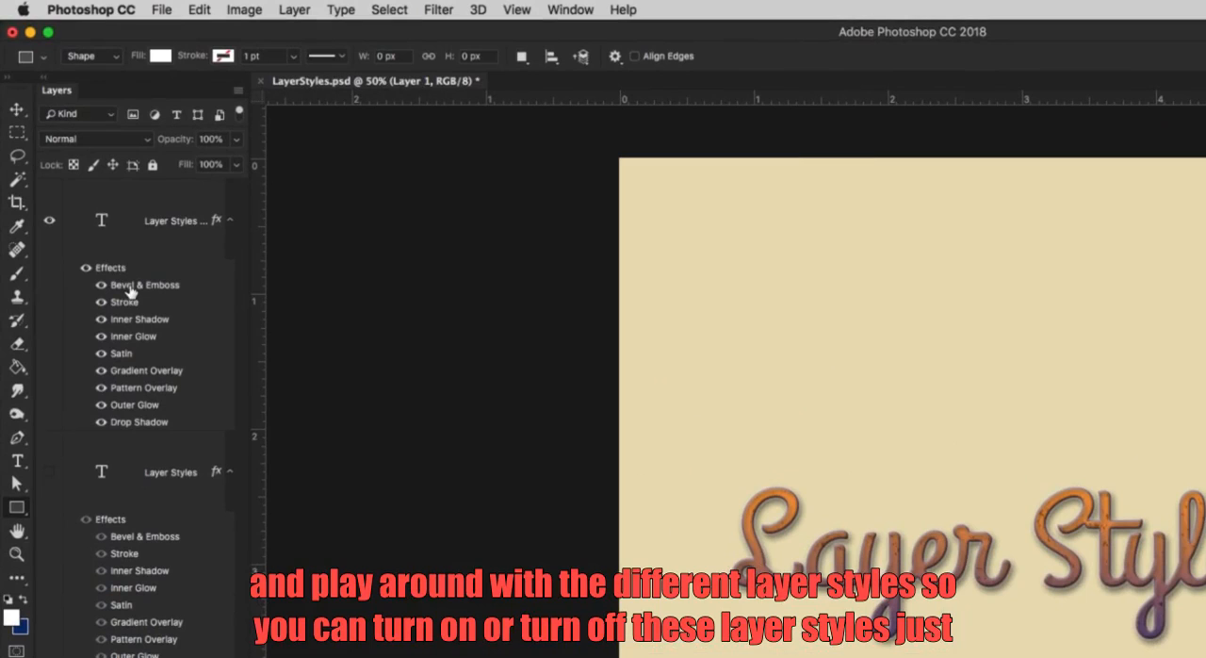
# Turn off all effects of the Layer Styles copy text layer from Bevel & Emboss to Drop Shadow, briefly hiding and showing the layer itself.
pyautogui.click(101, 284)
pyautogui.click(101, 302)
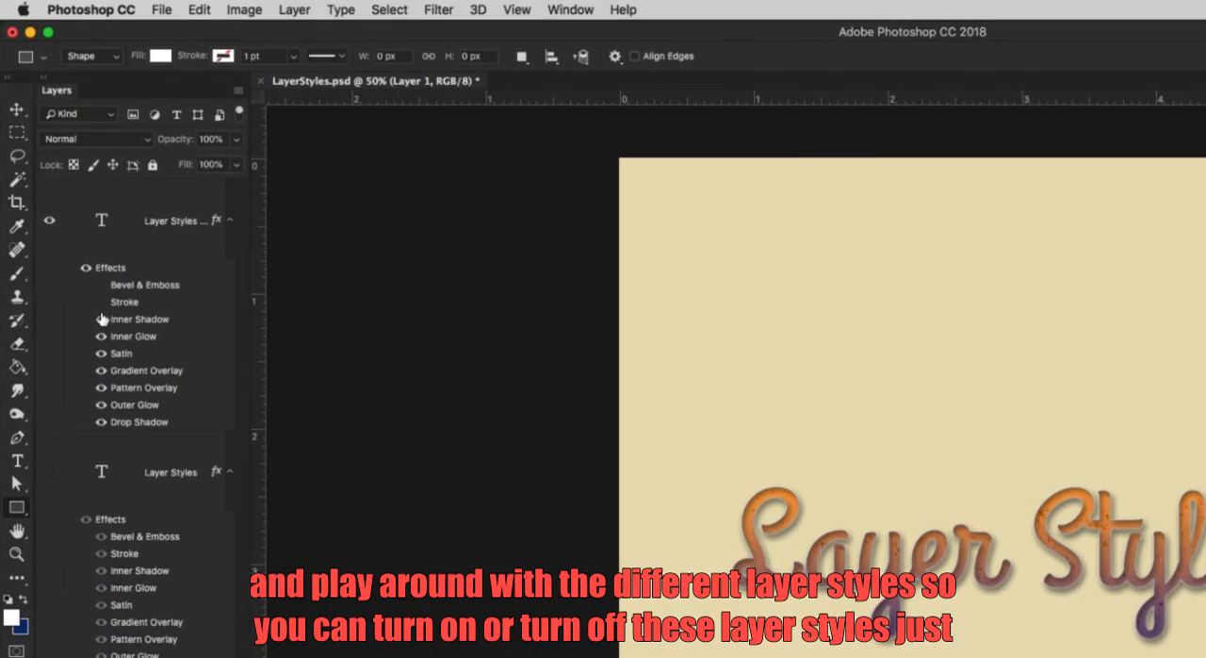
pyautogui.click(101, 320)
pyautogui.click(53, 226)
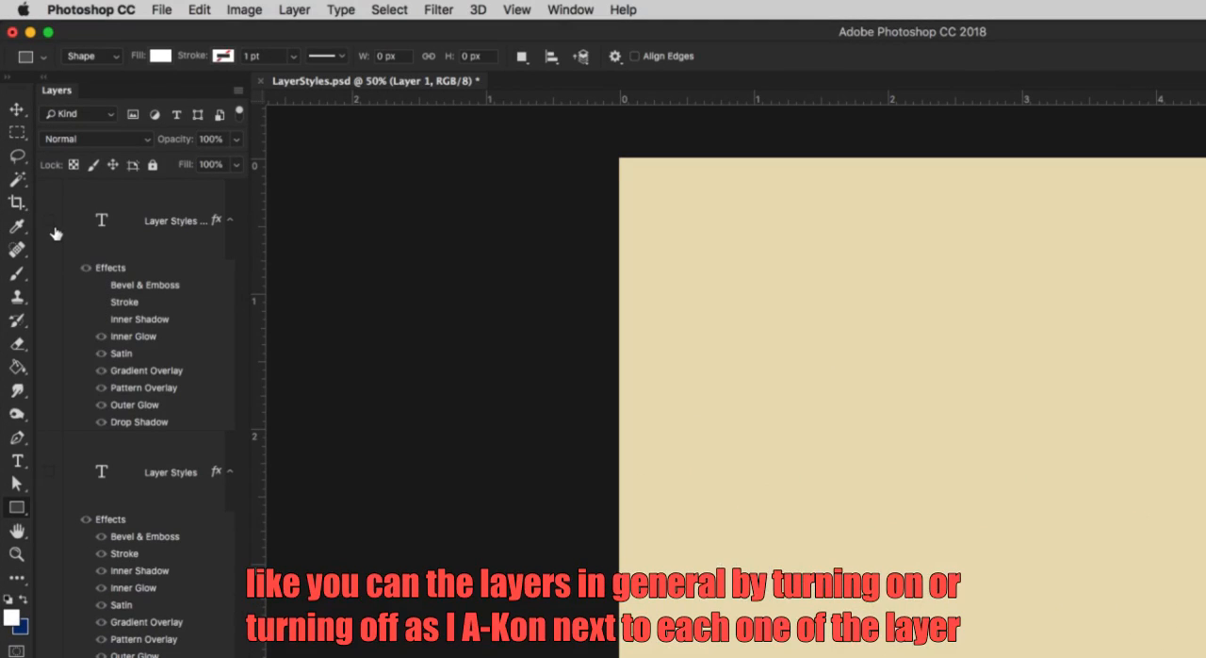
pyautogui.click(53, 226)
pyautogui.click(101, 336)
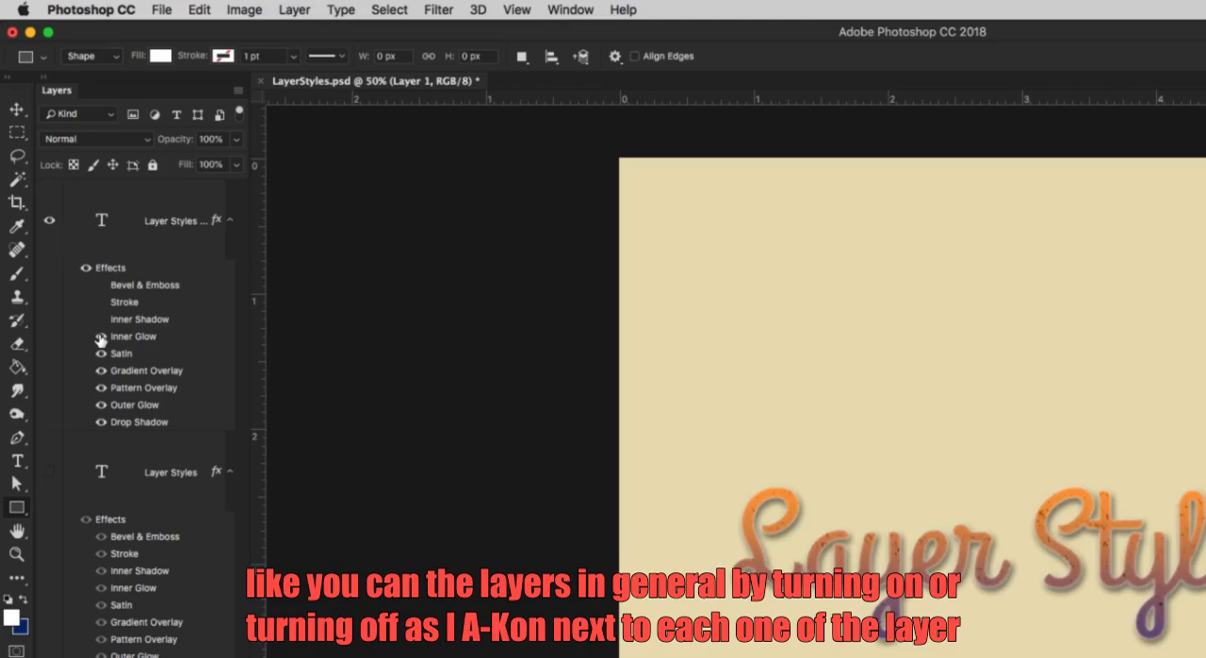
pyautogui.click(101, 353)
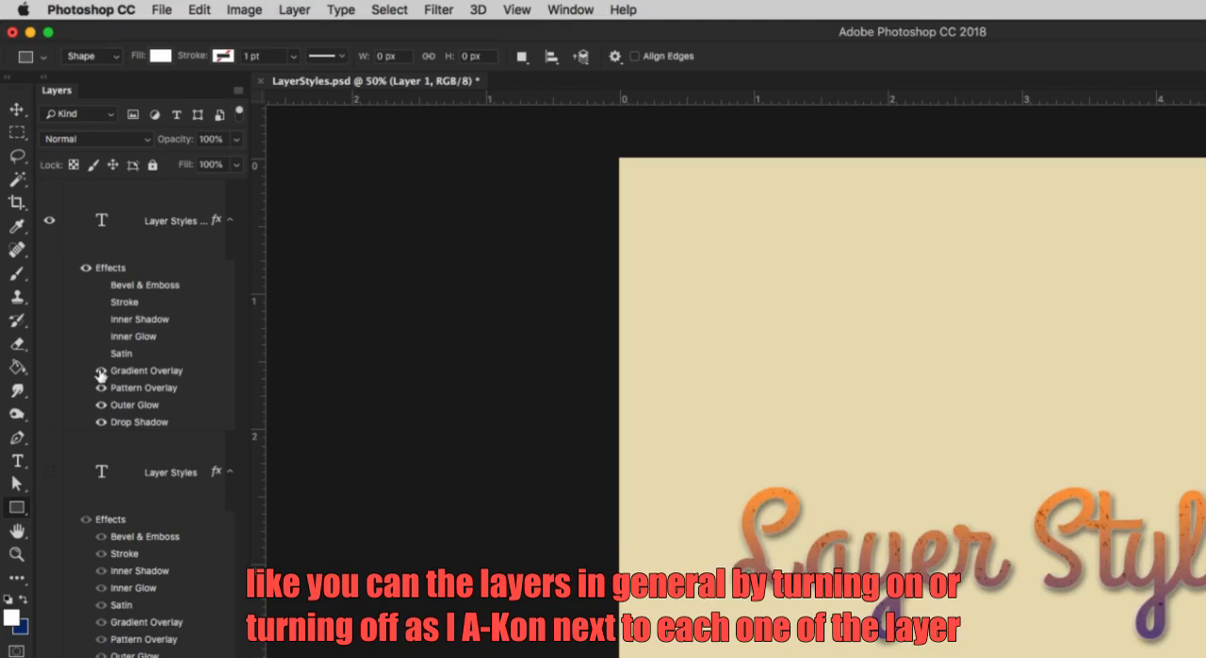
pyautogui.click(101, 370)
pyautogui.click(101, 387)
pyautogui.click(100, 405)
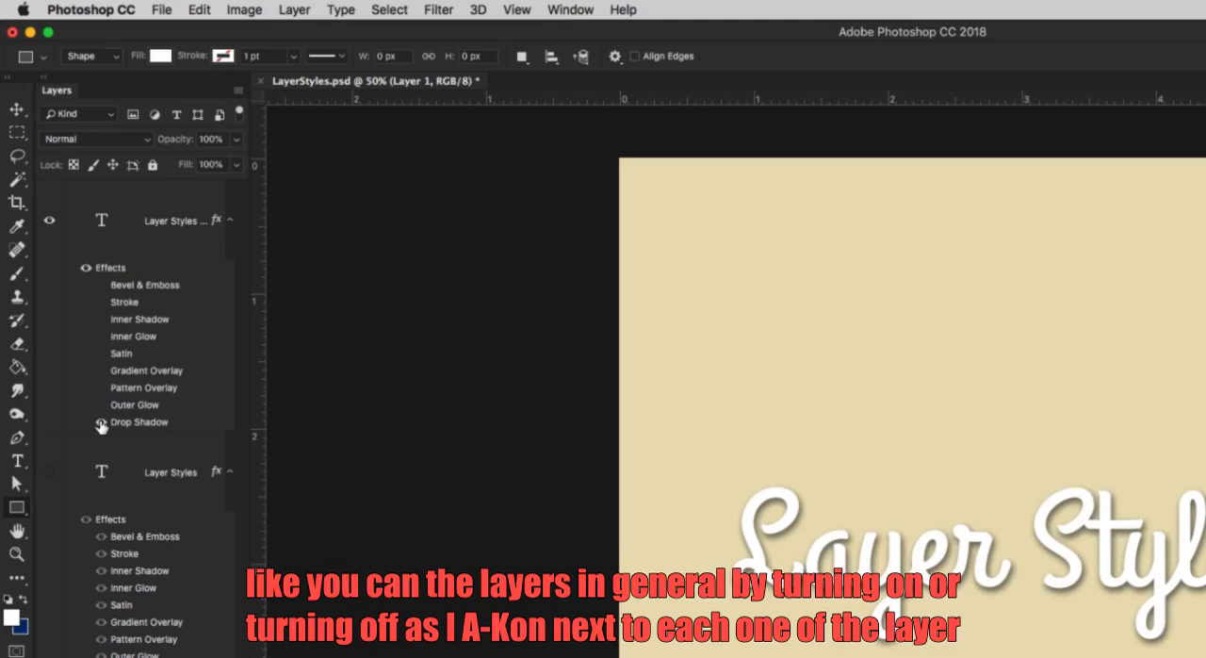
pyautogui.click(101, 421)
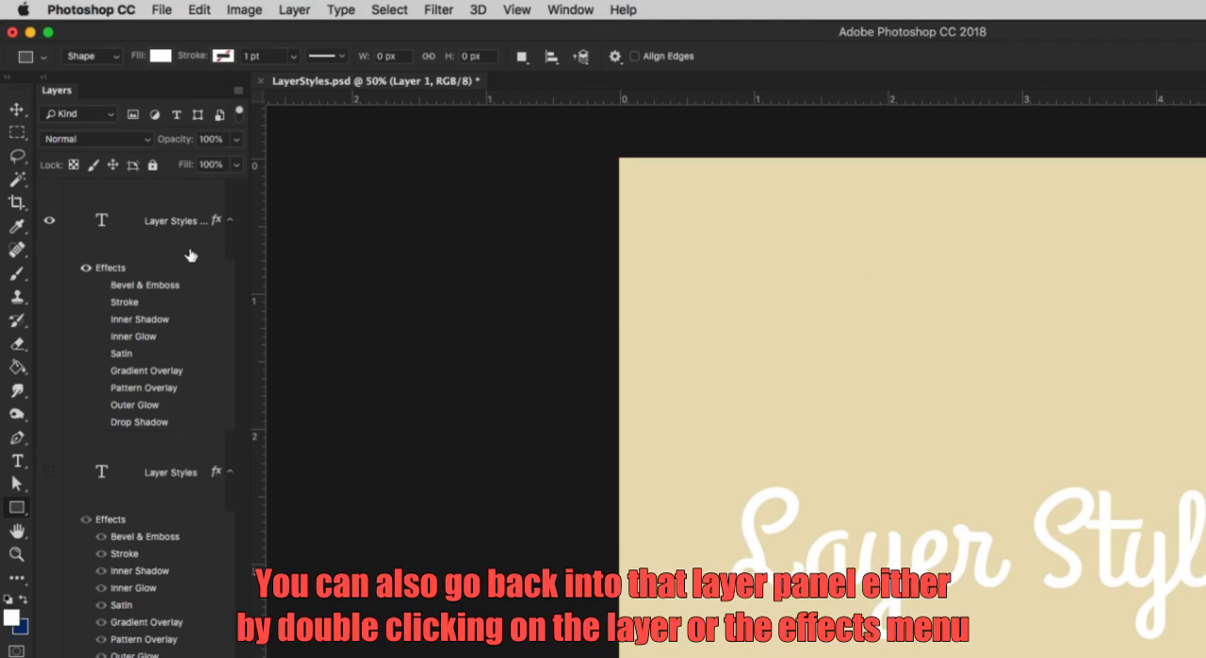
# Open the layer style settings from the Layer Styles copy layer's effects and cancel without changes.
pyautogui.doubleClick(112, 273)
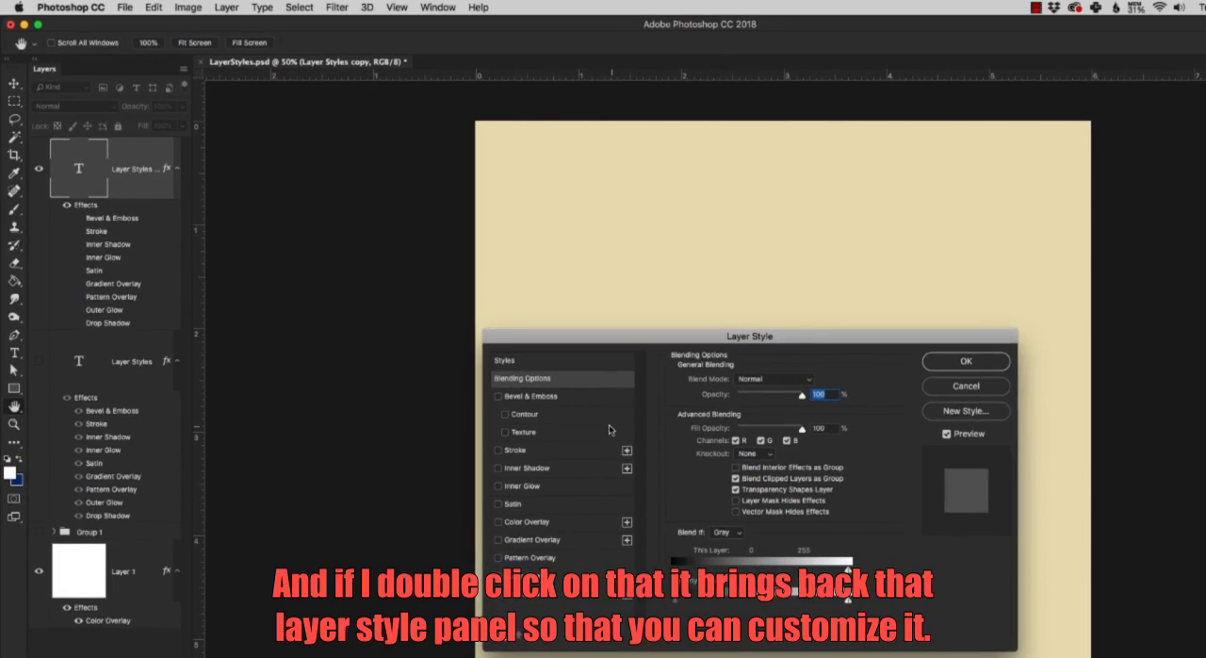
pyautogui.click(980, 392)
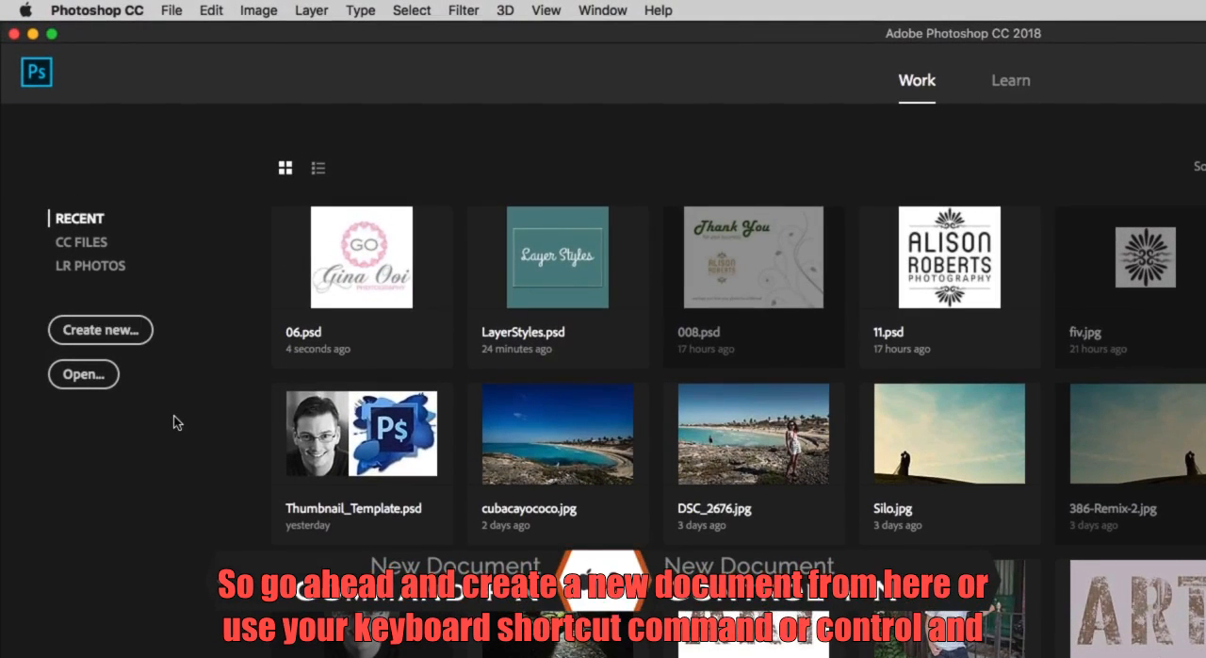
# Create a new document named Text, 1600 by 900 pixels at 300 pixels/inch in RGB Color with a white background.
pyautogui.press('super+n')
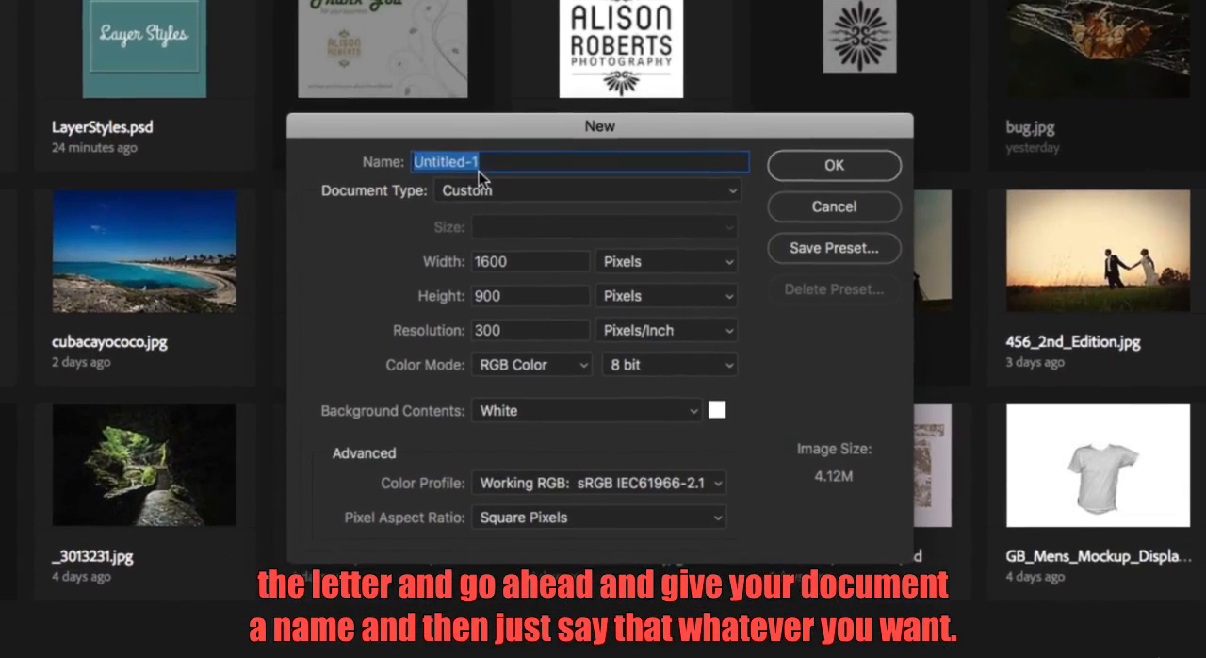
pyautogui.write('Te')
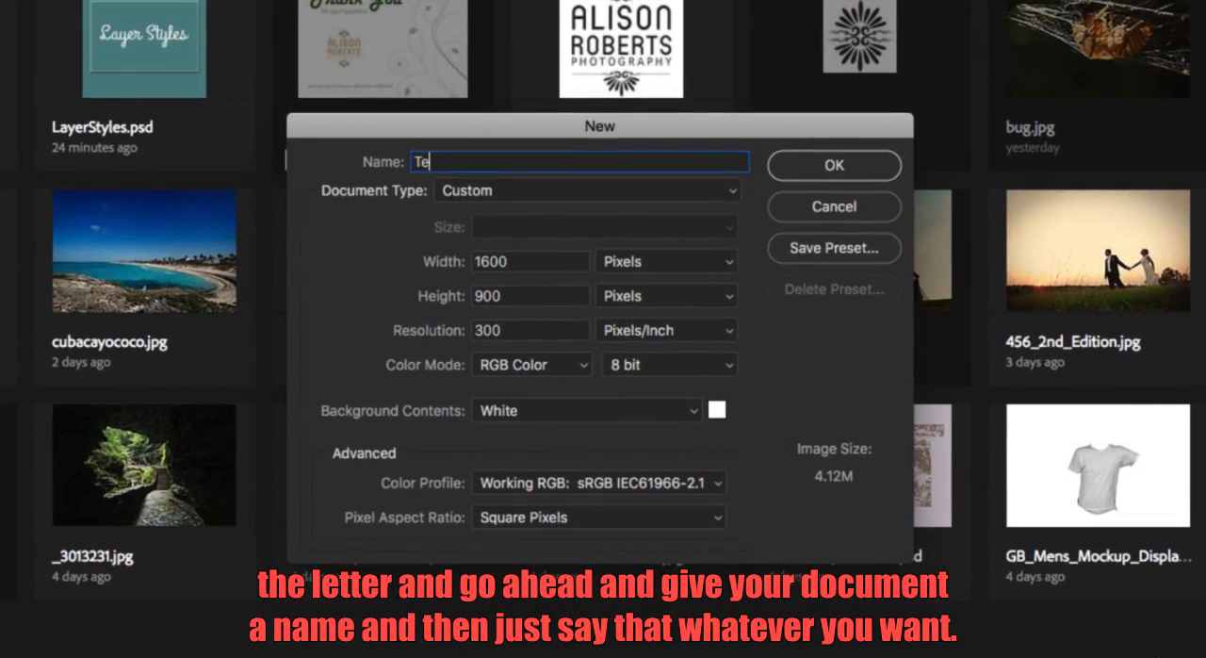
pyautogui.write('xt')
pyautogui.click(546, 262)
pyautogui.click(534, 264)
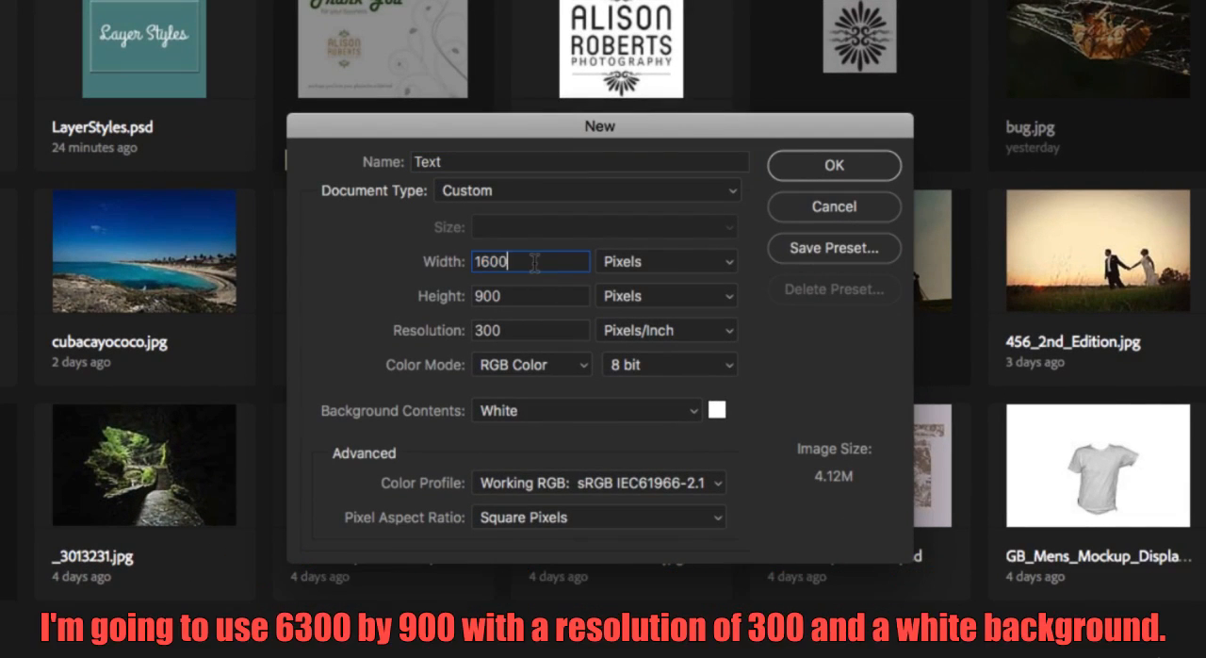
pyautogui.click(532, 296)
pyautogui.click(532, 324)
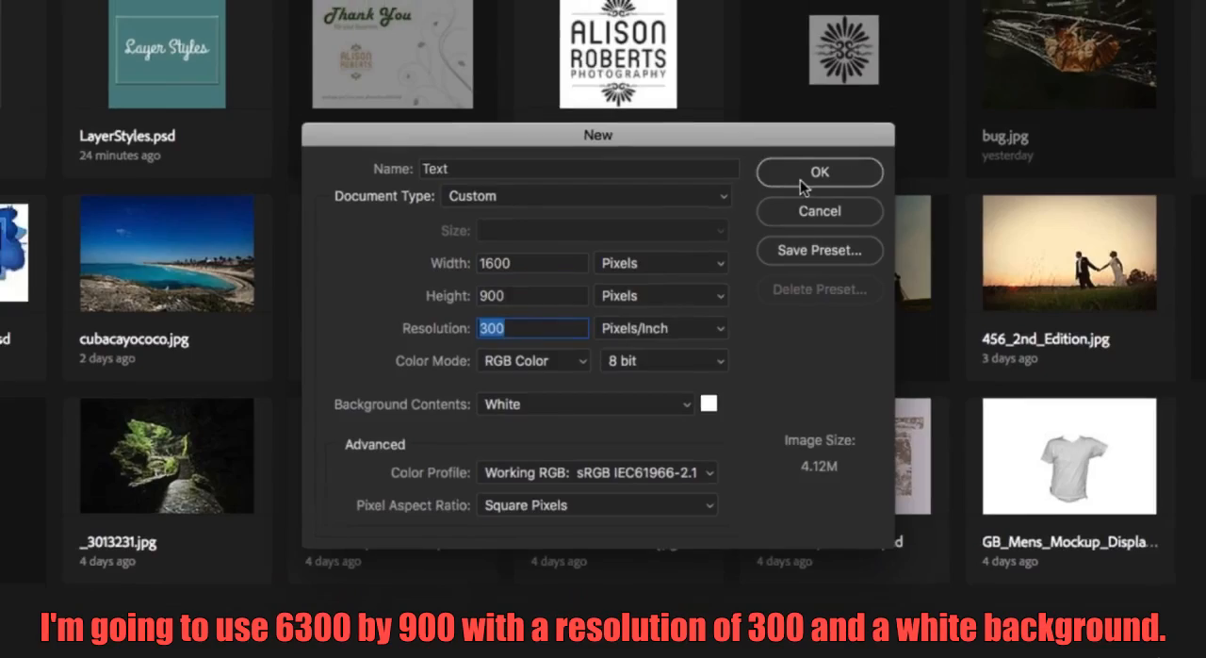
pyautogui.click(801, 175)
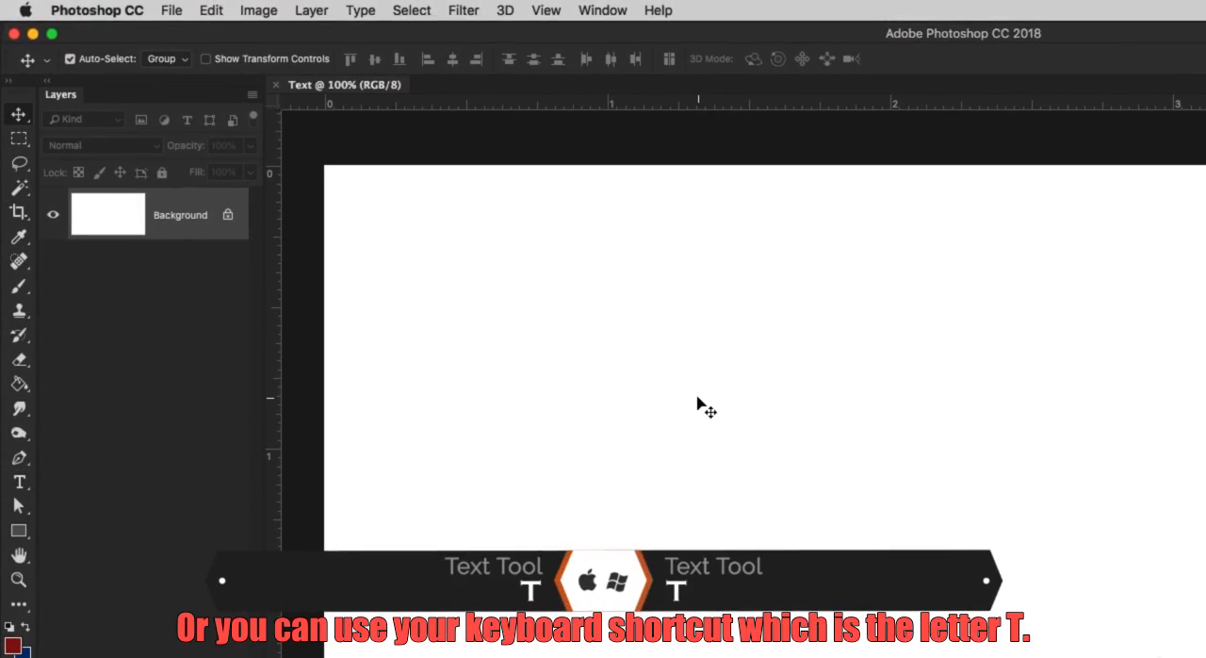
# Activate the Type tool and view the font styles available for Copperplate.
pyautogui.press('t')
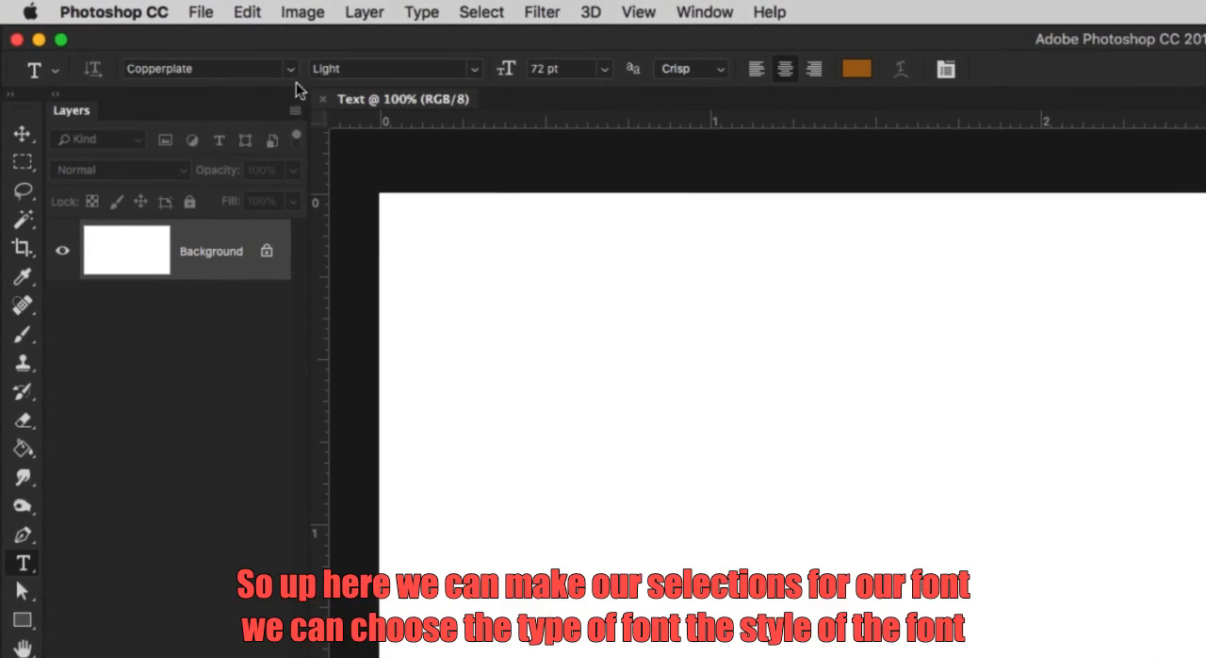
pyautogui.click(292, 75)
pyautogui.click(294, 74)
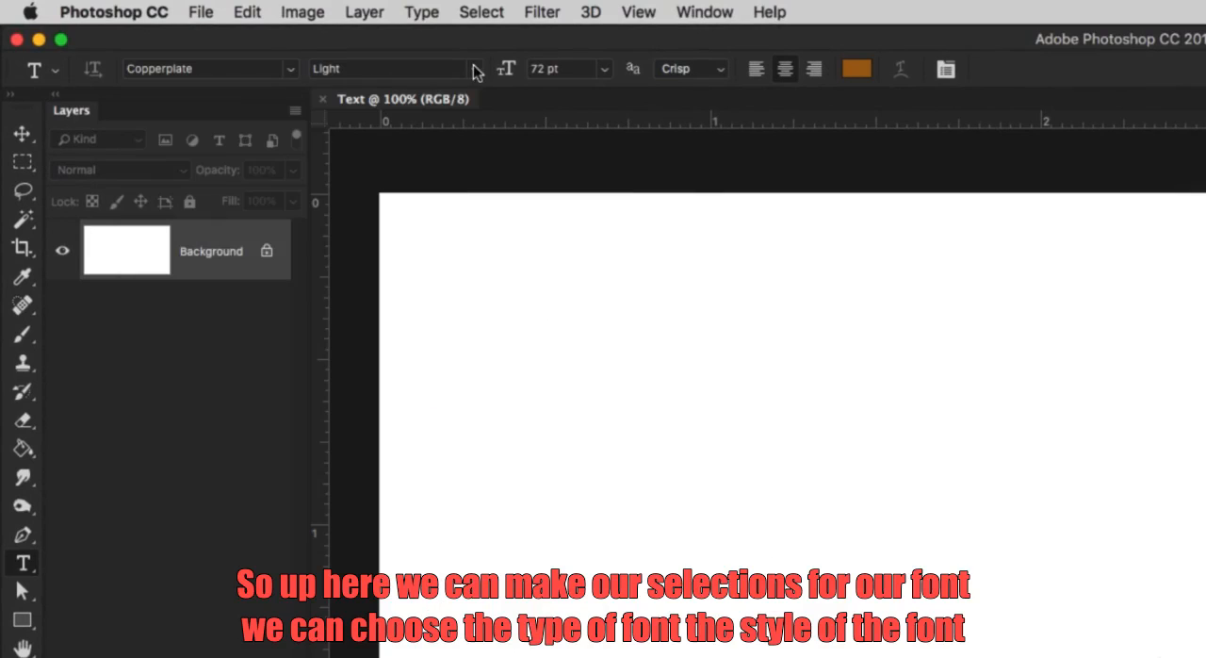
pyautogui.click(476, 69)
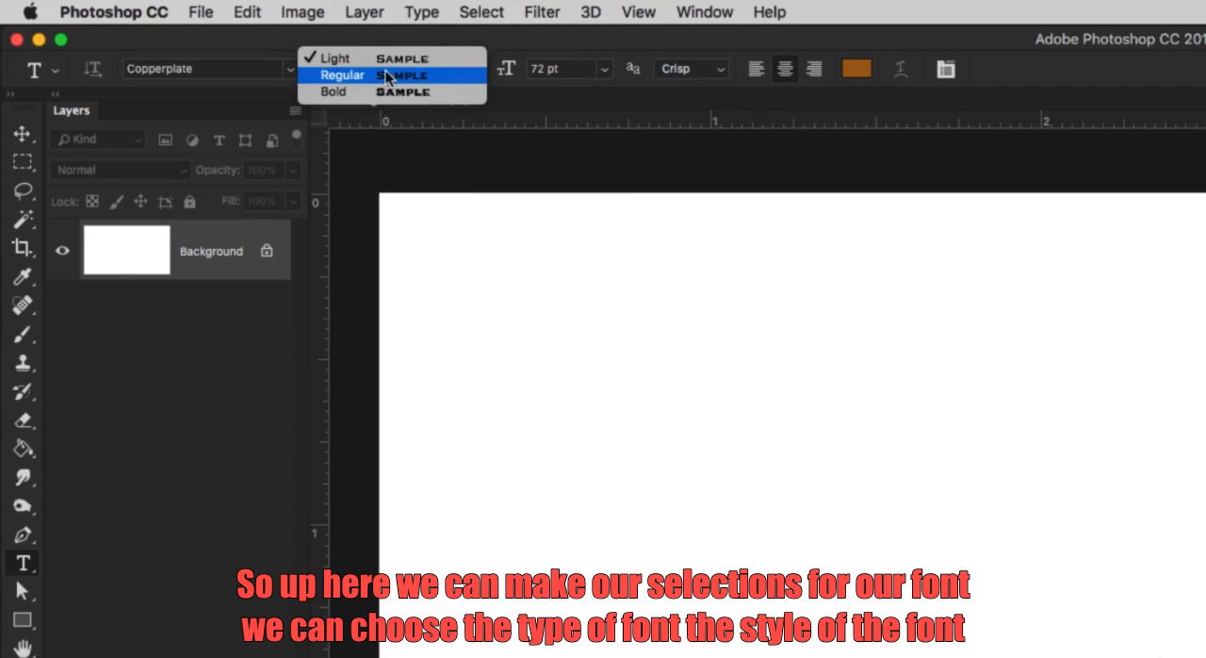
pyautogui.click(294, 73)
# Switch the font to Raleway to view its styles, return to Copperplate, and view its styles for comparison.
pyautogui.click(294, 73)
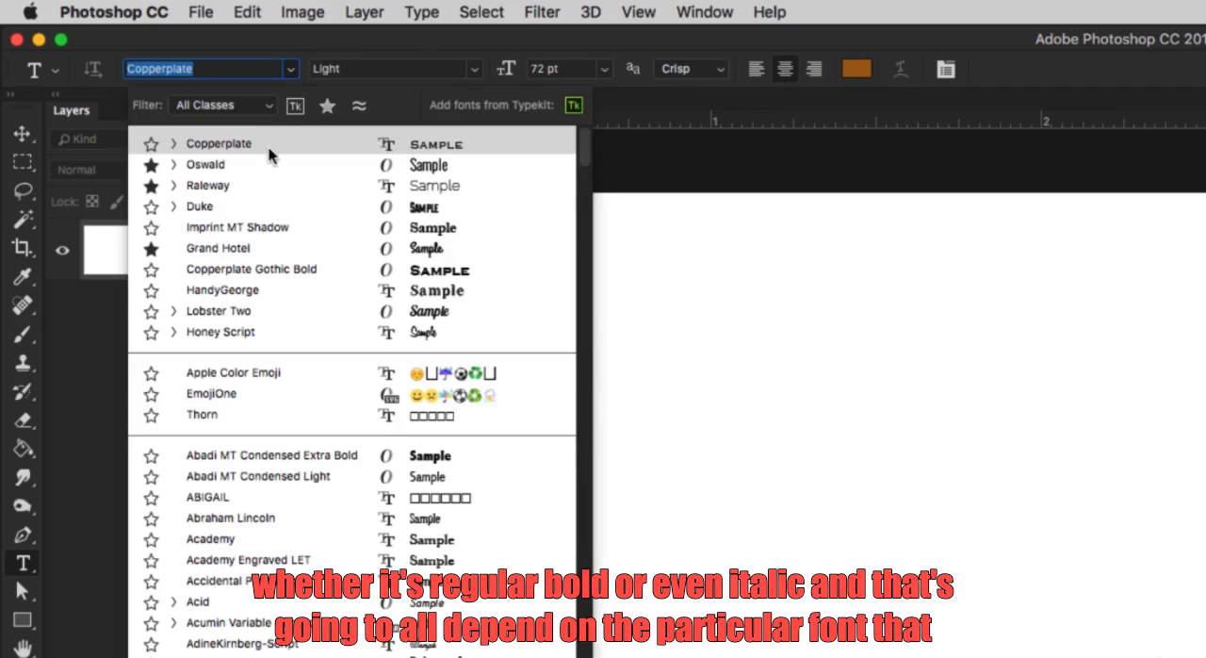
pyautogui.click(267, 184)
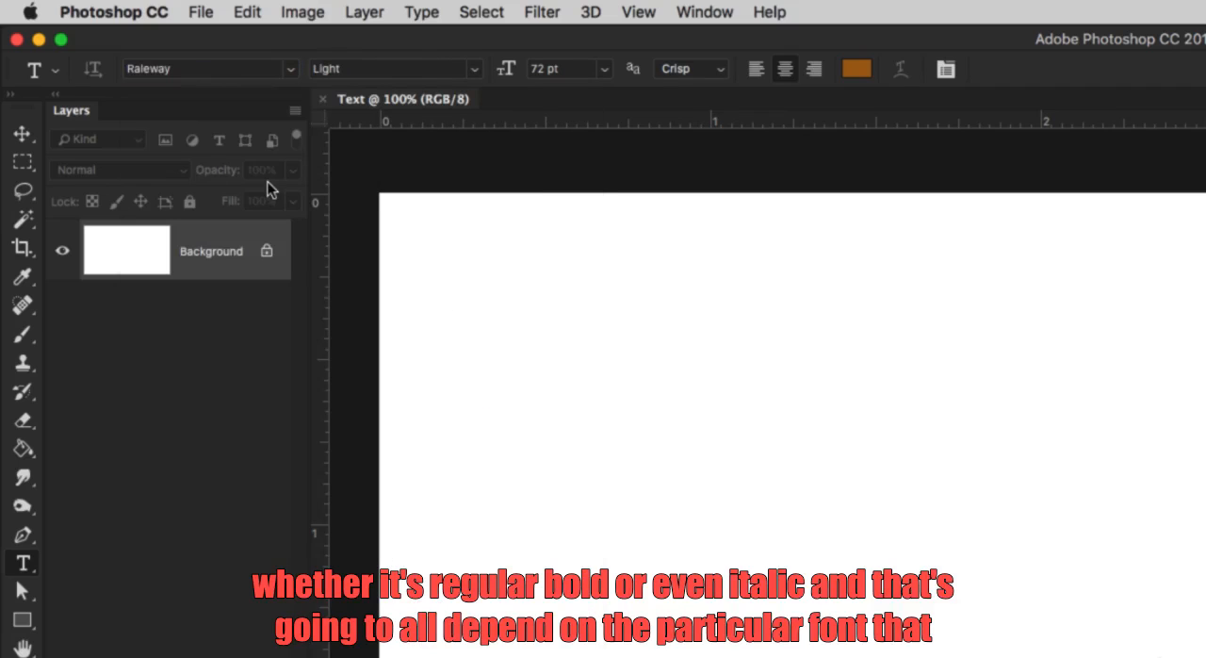
pyautogui.click(471, 71)
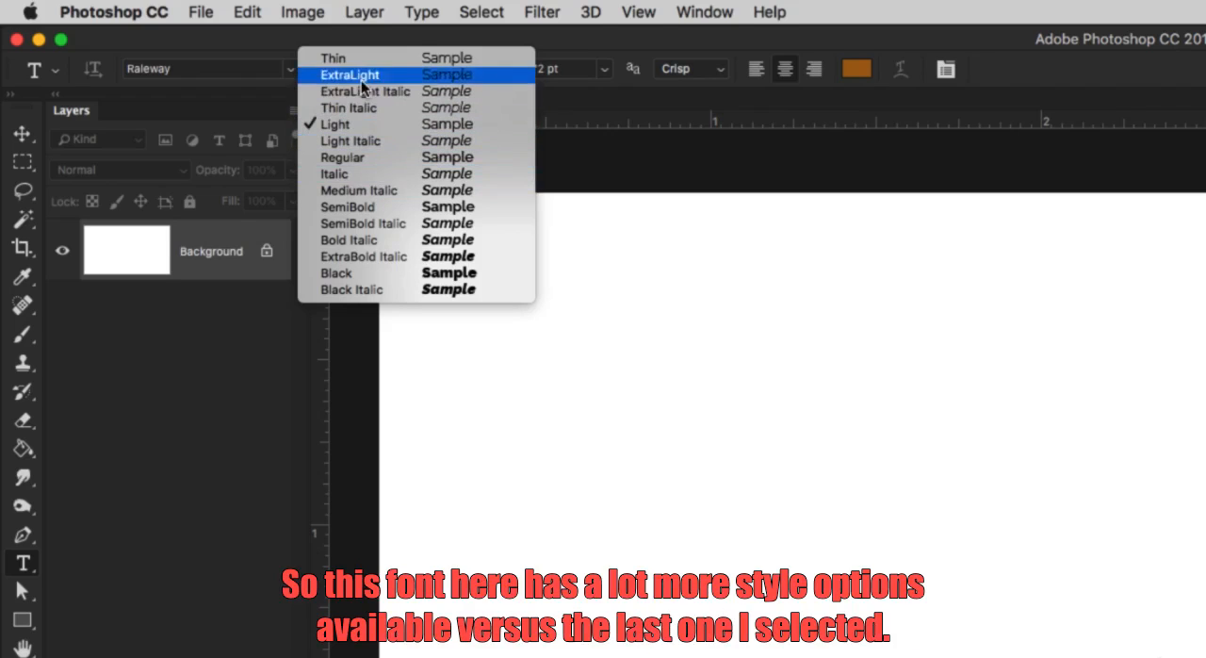
pyautogui.click(249, 69)
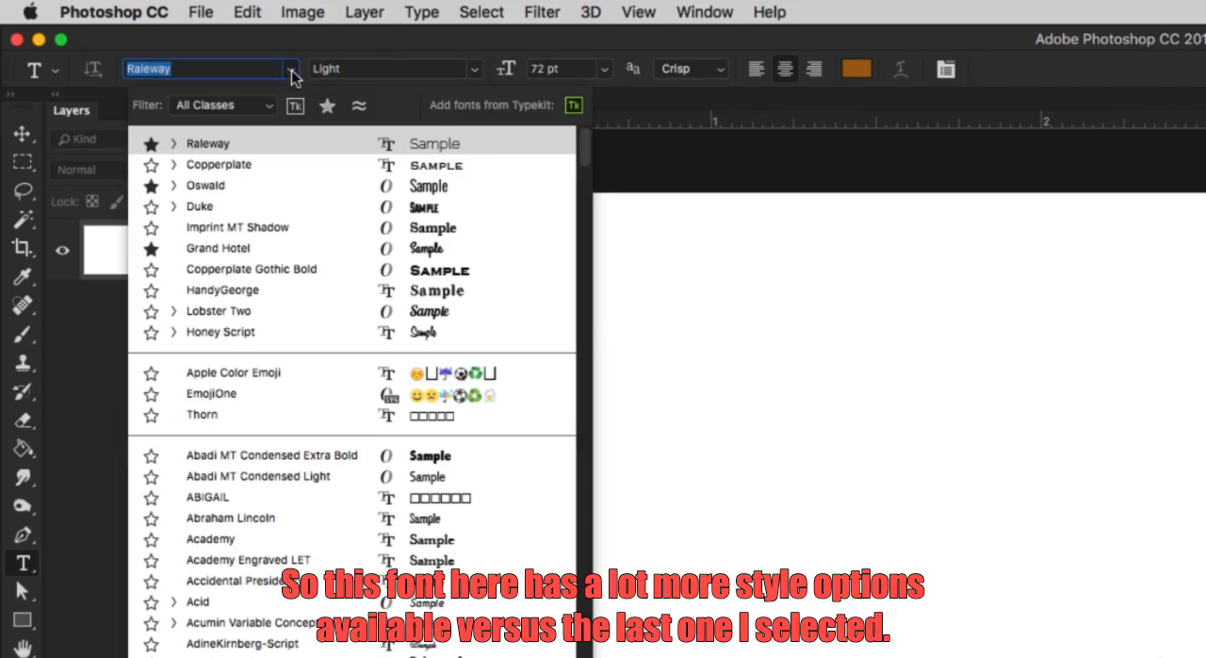
pyautogui.click(259, 164)
pyautogui.click(475, 68)
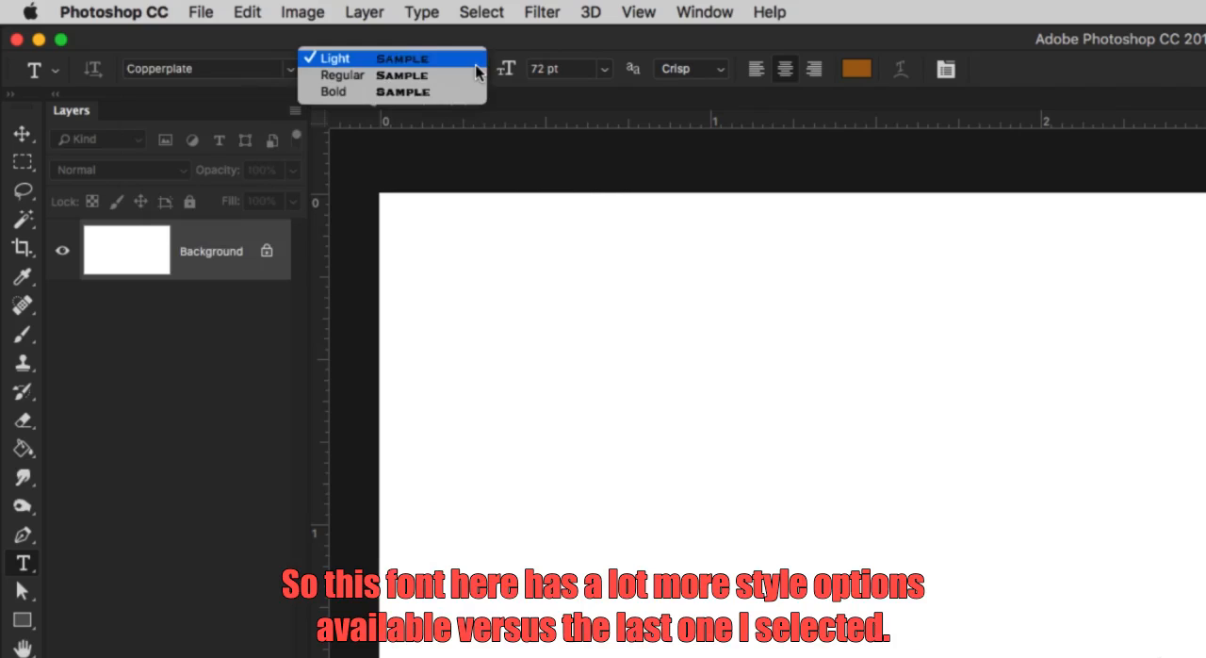
pyautogui.click(533, 45)
# View the preset font sizes and set the font size to a custom 150 pt.
pyautogui.click(605, 69)
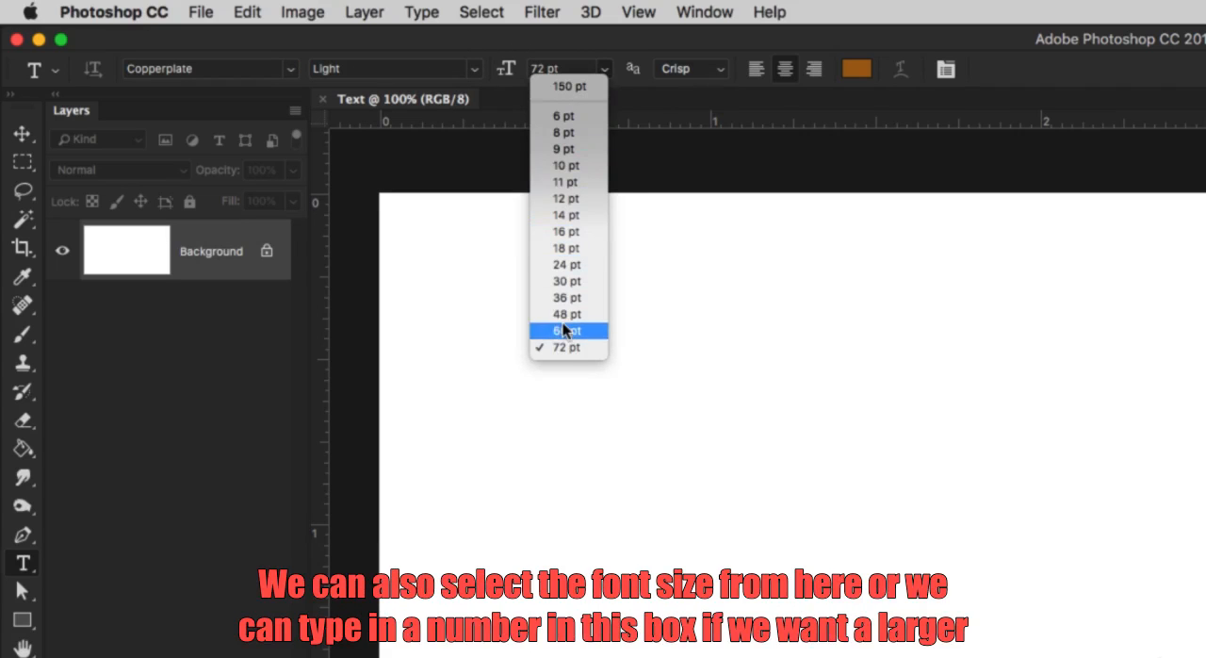
pyautogui.click(572, 43)
pyautogui.click(534, 67)
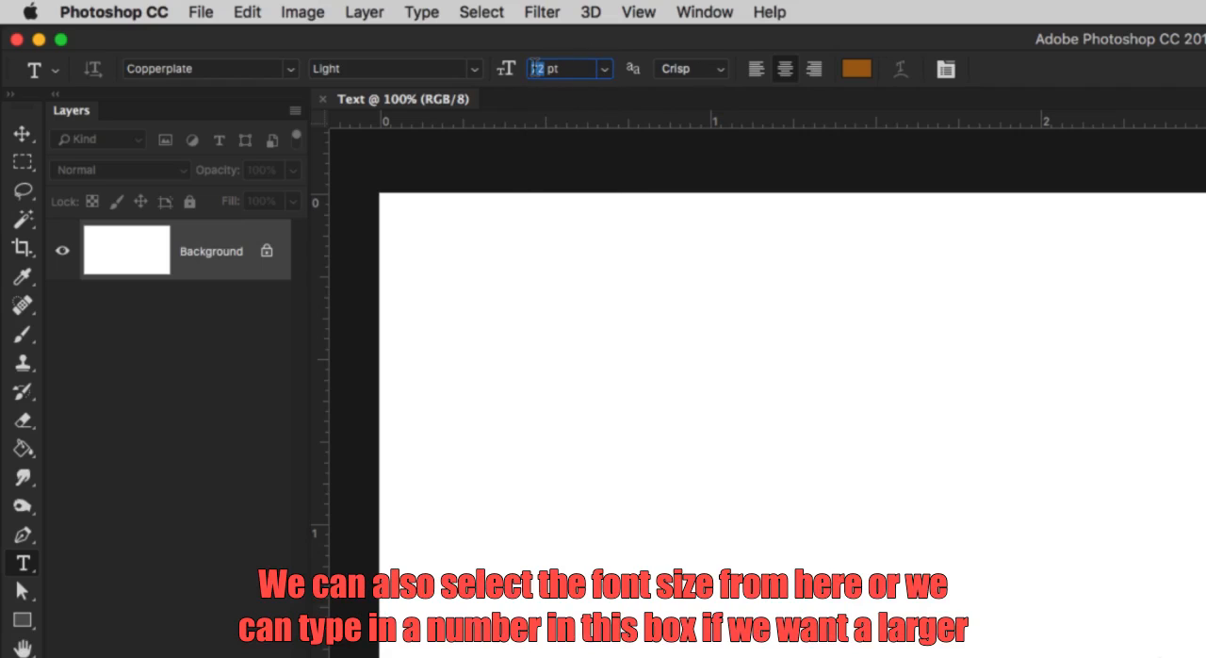
pyautogui.write('150')
pyautogui.press('Return')
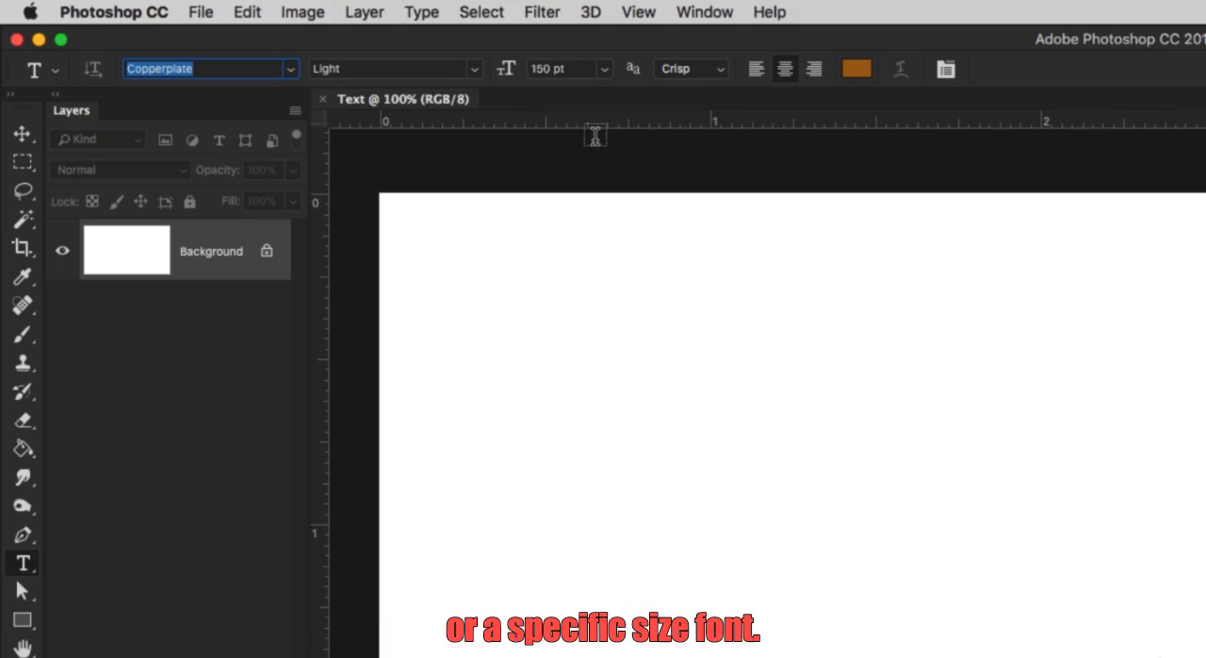
# View the anti-aliasing options without changing Crisp, and try left and center text alignment before choosing right alignment.
pyautogui.click(705, 68)
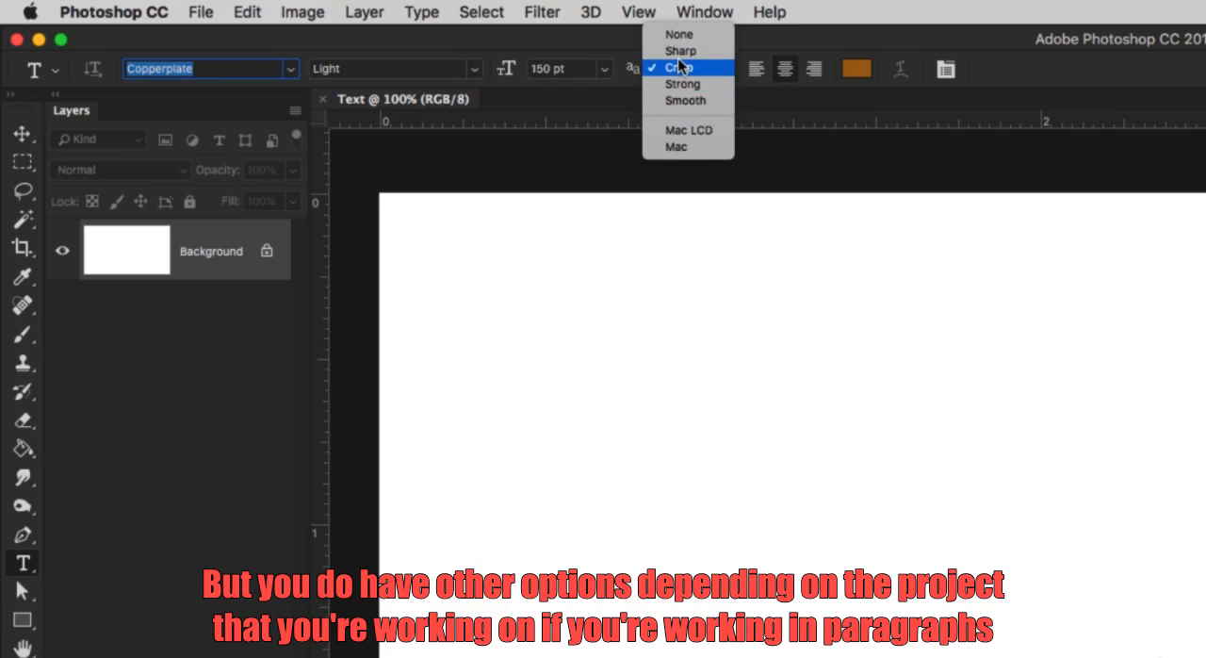
pyautogui.click(847, 95)
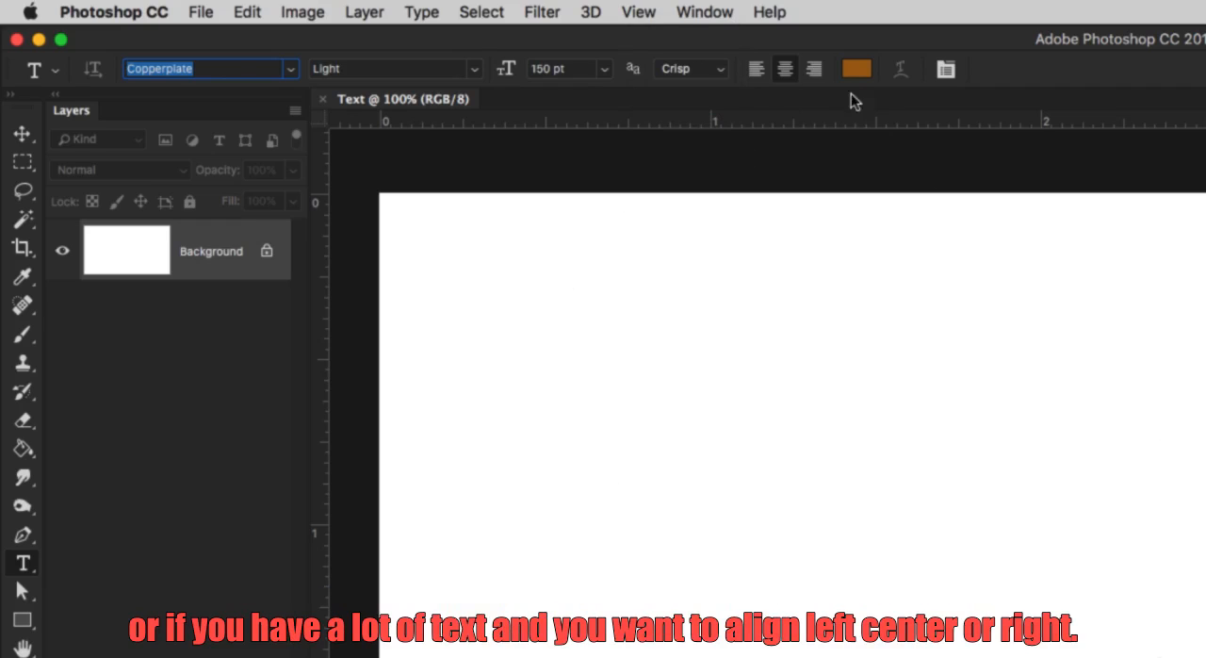
pyautogui.click(756, 70)
pyautogui.click(784, 71)
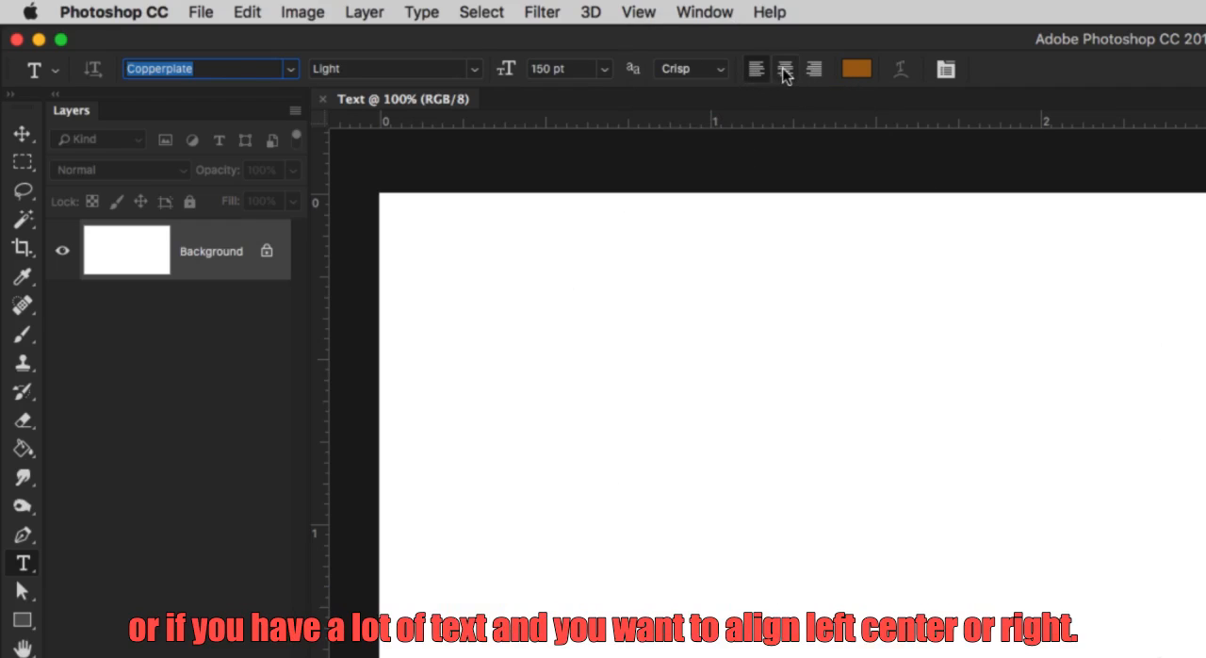
pyautogui.click(812, 69)
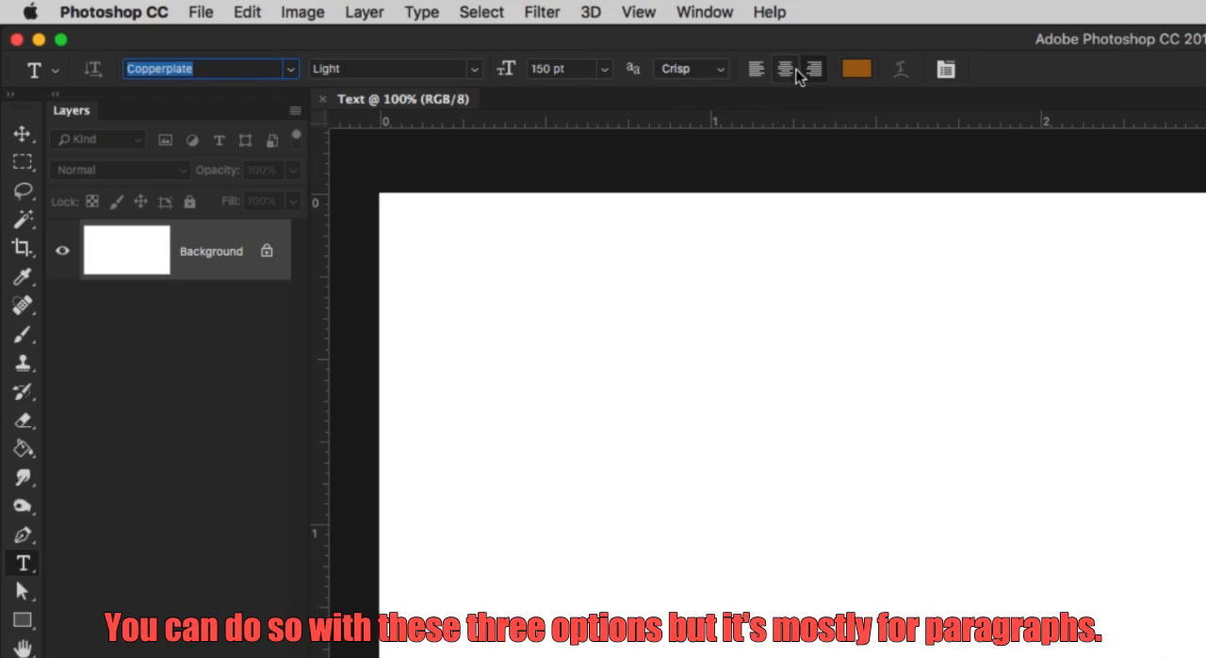
# Change the text color to a brighter reddish orange with a hue of 20°.
pyautogui.click(855, 72)
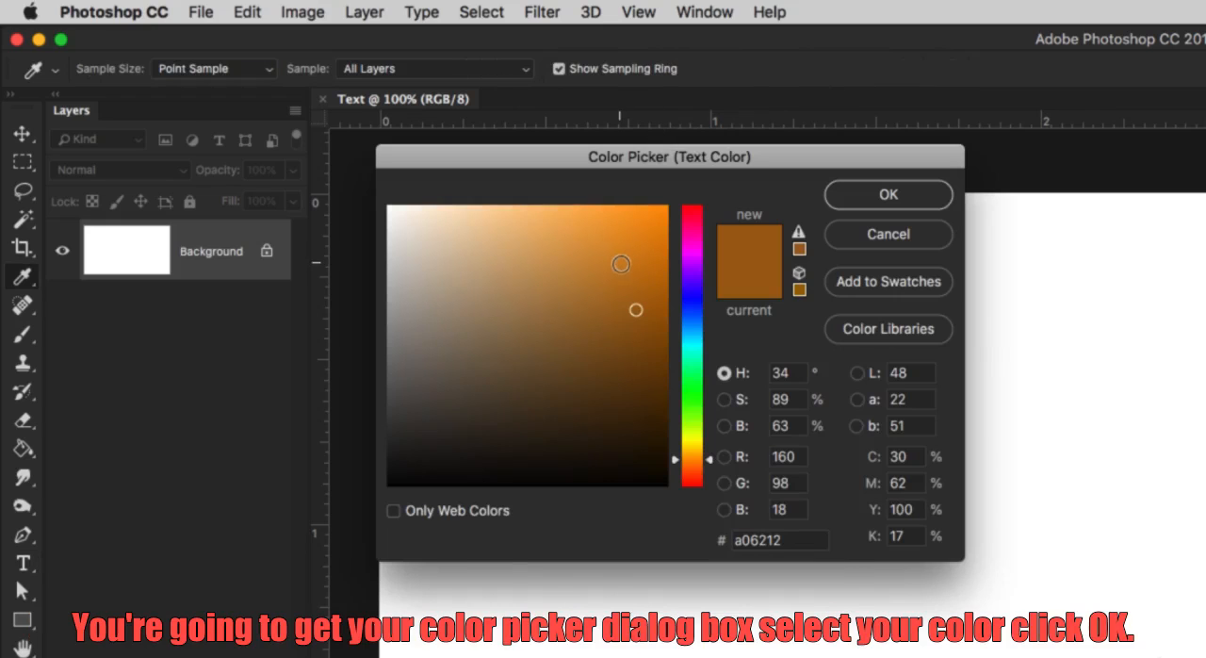
pyautogui.moveTo(688, 462); pyautogui.dragTo(688, 471)
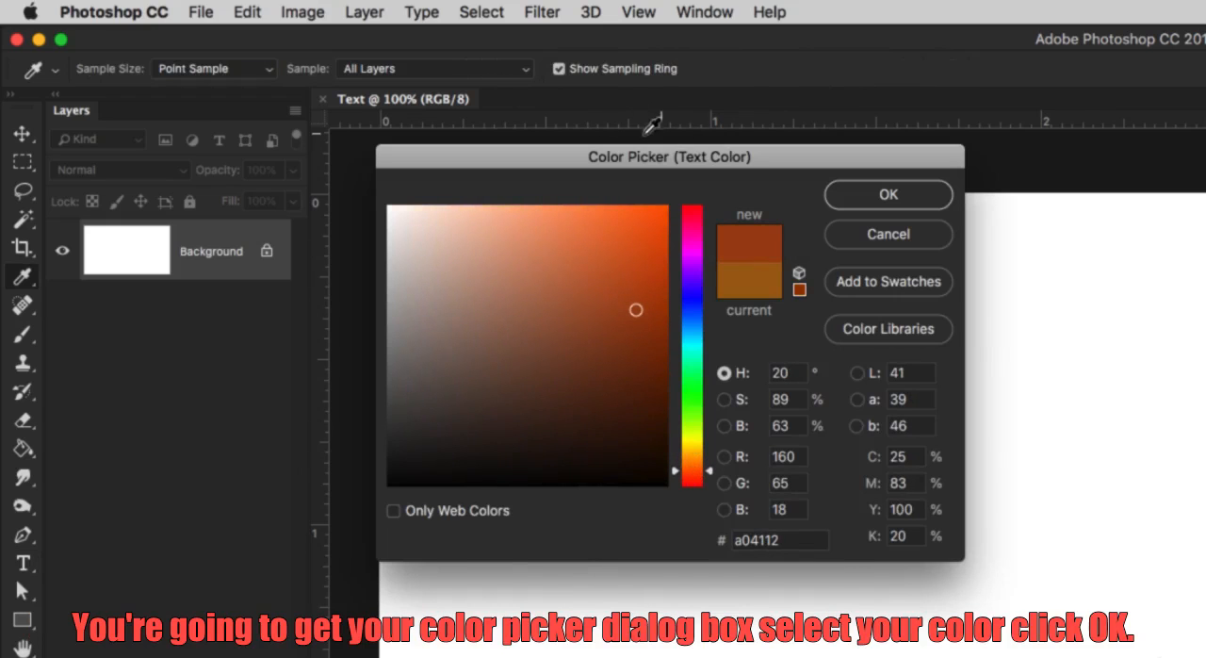
pyautogui.click(636, 287)
pyautogui.click(853, 203)
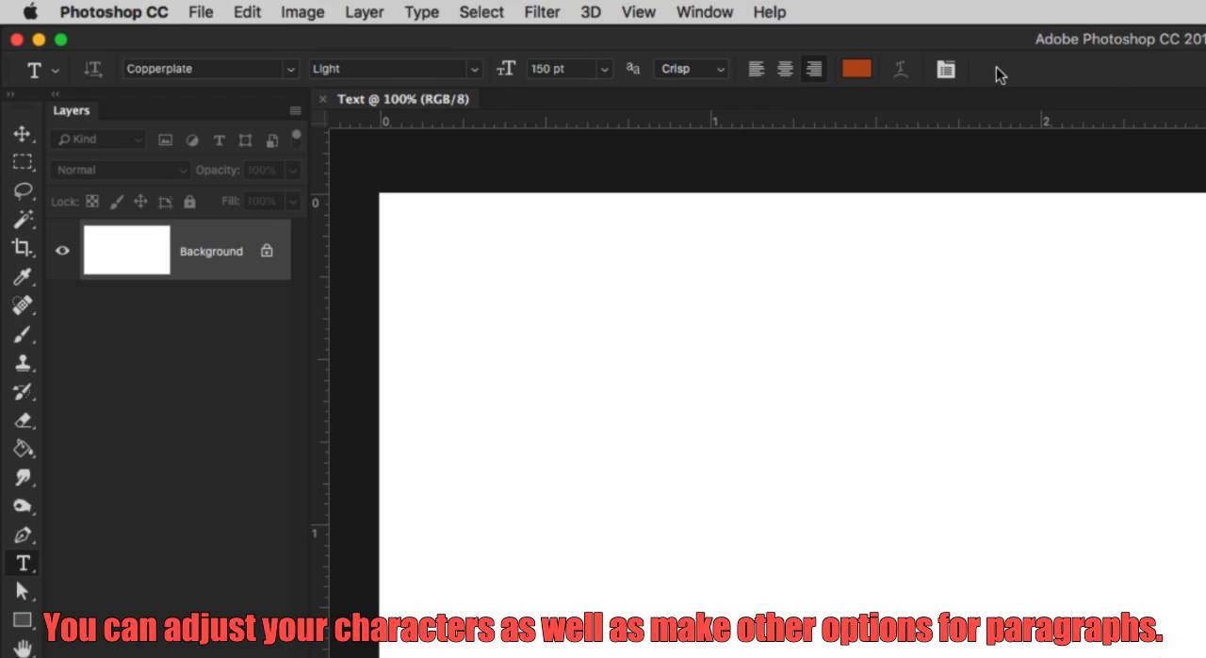
# Show the Character and Paragraph panels and line up the Paragraph panel with the upper edge of the Character panel.
pyautogui.click(944, 72)
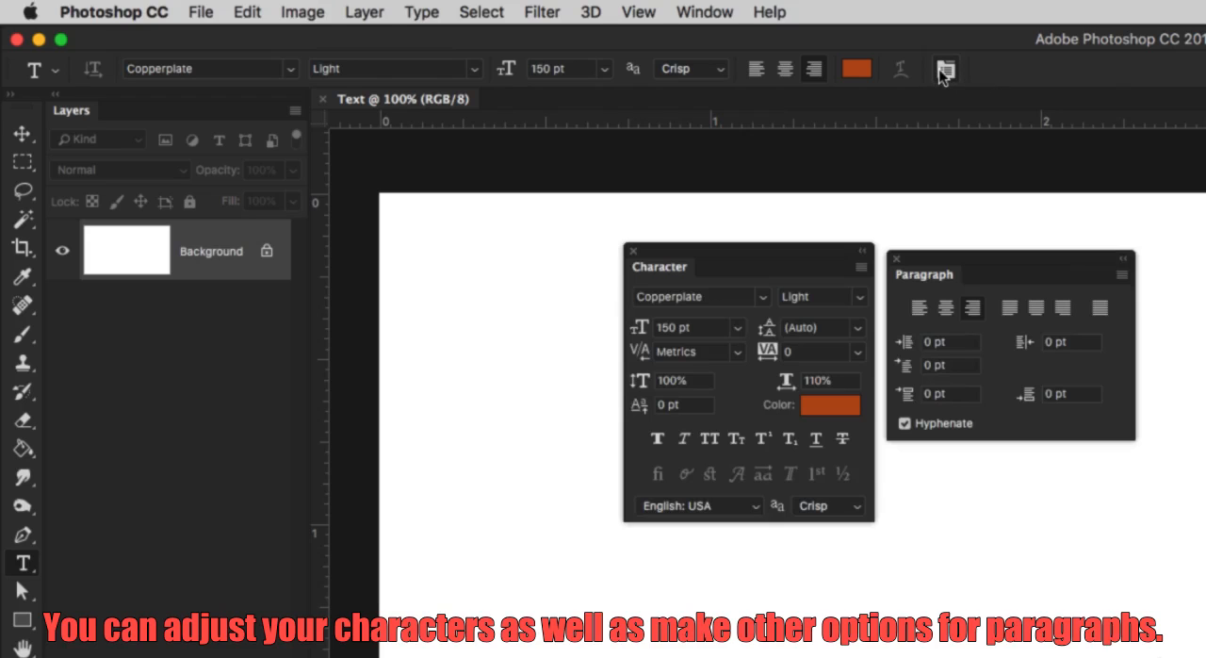
pyautogui.click(944, 72)
pyautogui.click(943, 72)
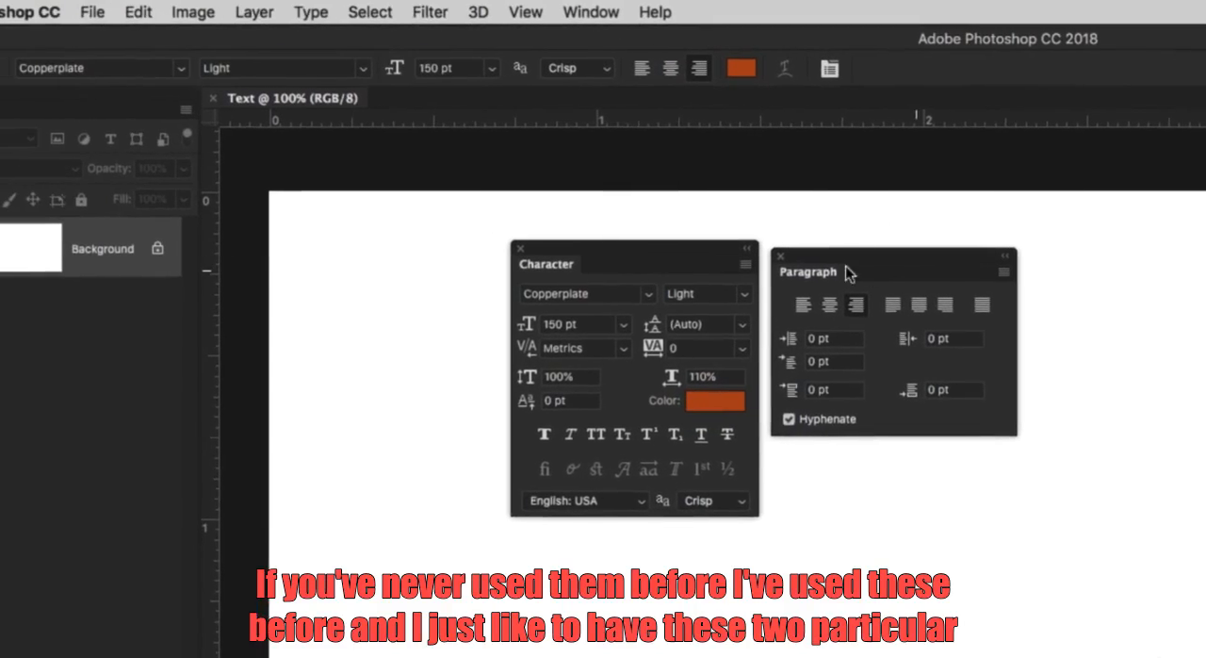
pyautogui.moveTo(841, 252); pyautogui.dragTo(840, 251)
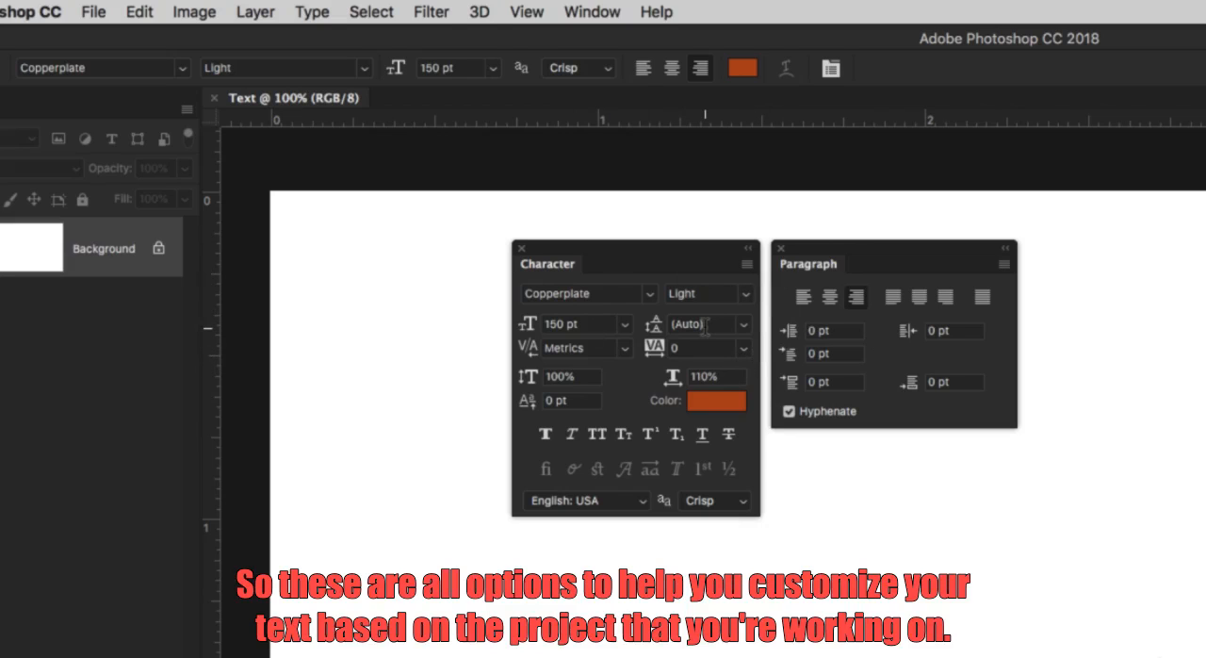
# Look up Character and Paragraph in the list of available panels, and close both panels.
pyautogui.click(590, 10)
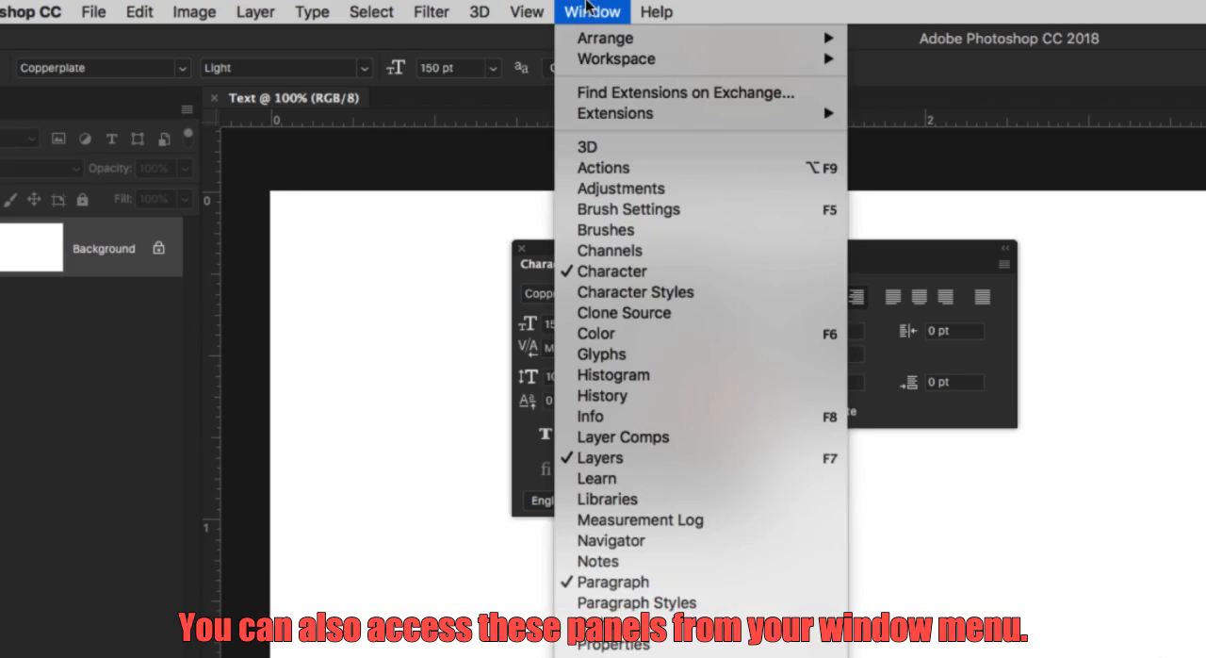
pyautogui.click(596, 10)
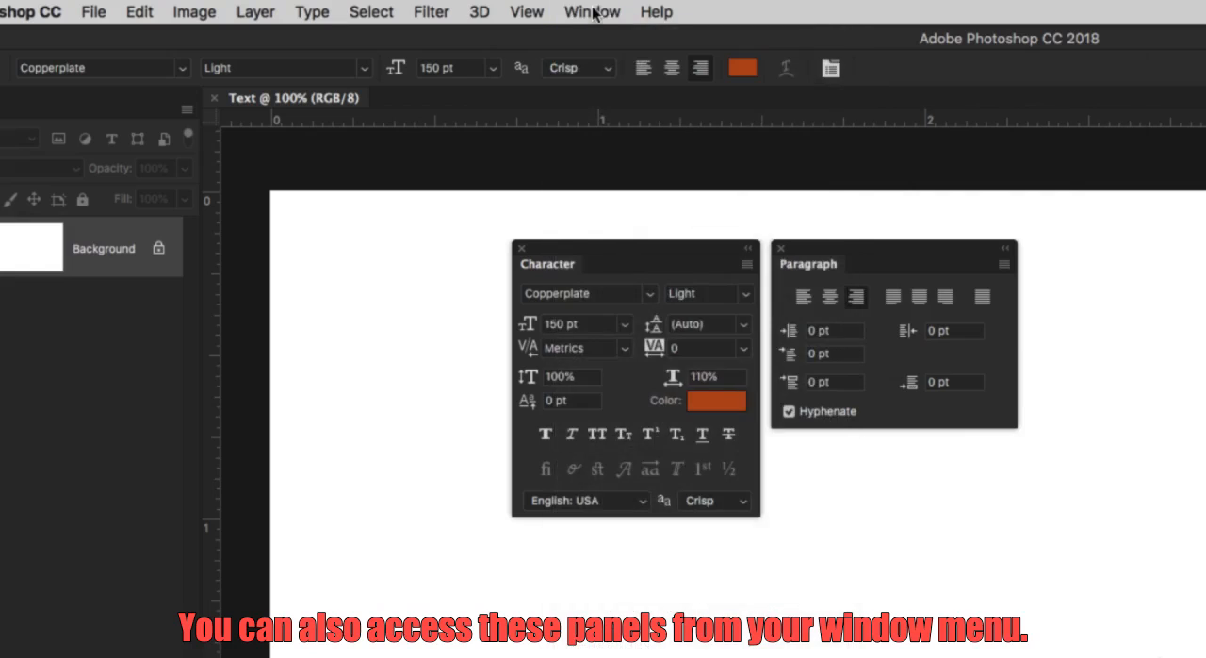
pyautogui.click(594, 12)
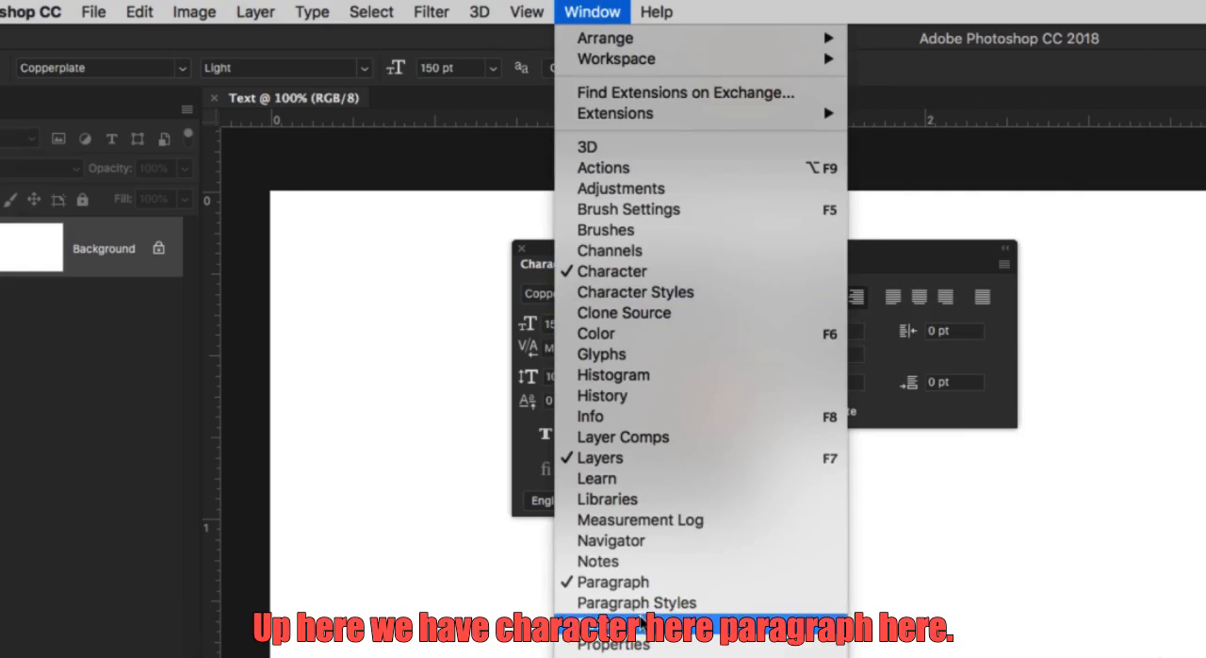
pyautogui.click(900, 254)
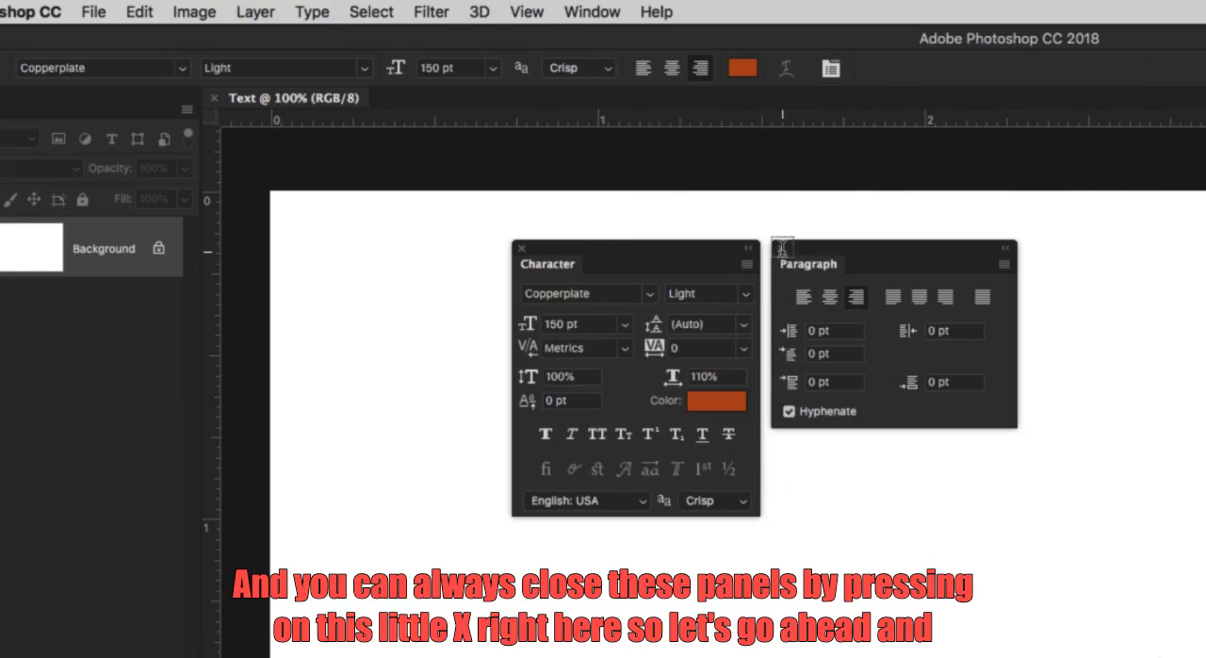
pyautogui.click(780, 248)
pyautogui.click(521, 248)
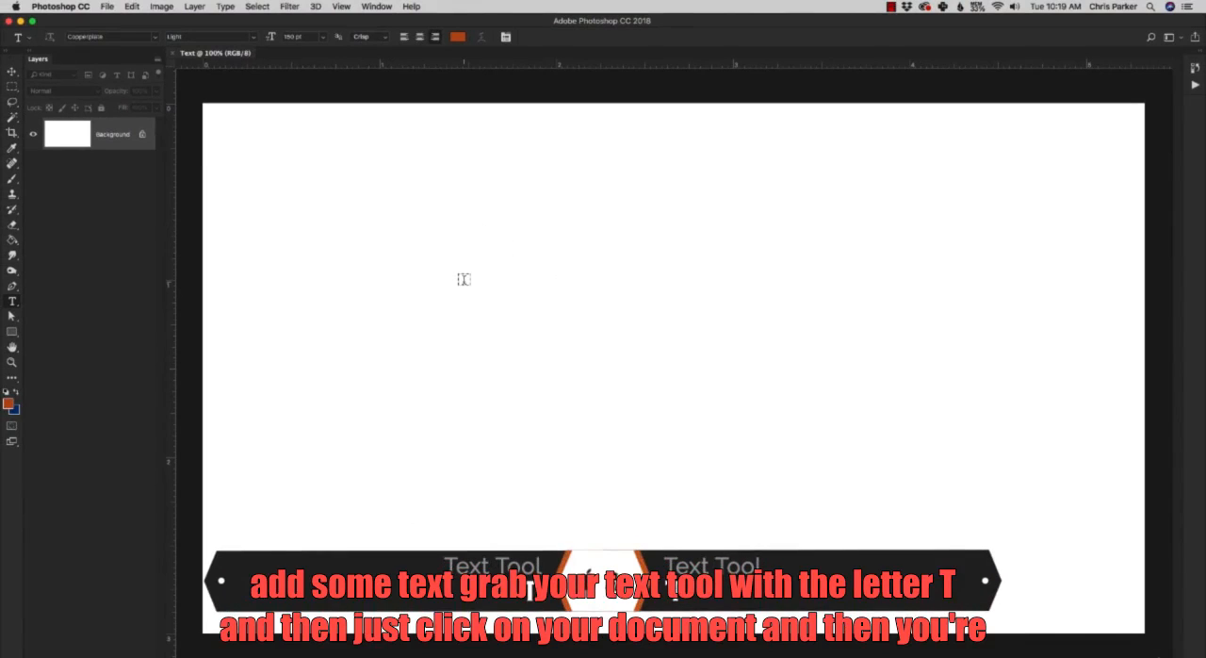
# Start a point text layer in the upper part of the canvas and enter the word Text.
pyautogui.click(464, 214)
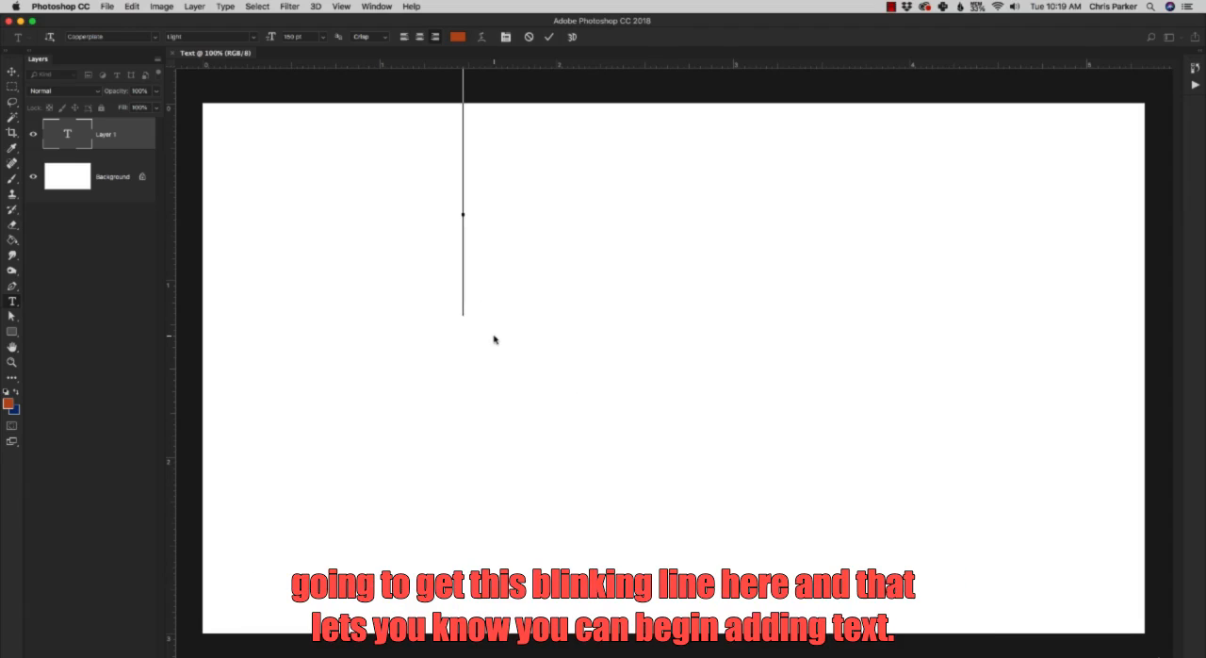
pyautogui.write('TES')
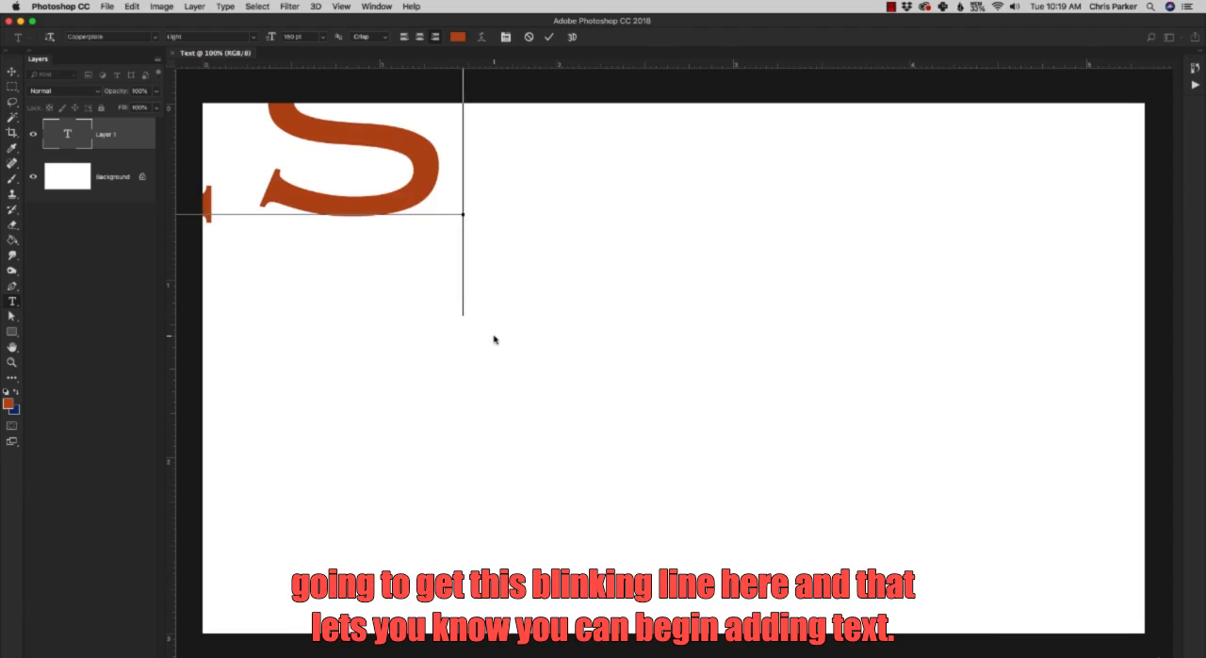
pyautogui.press('BackSpace')
pyautogui.write('XT')
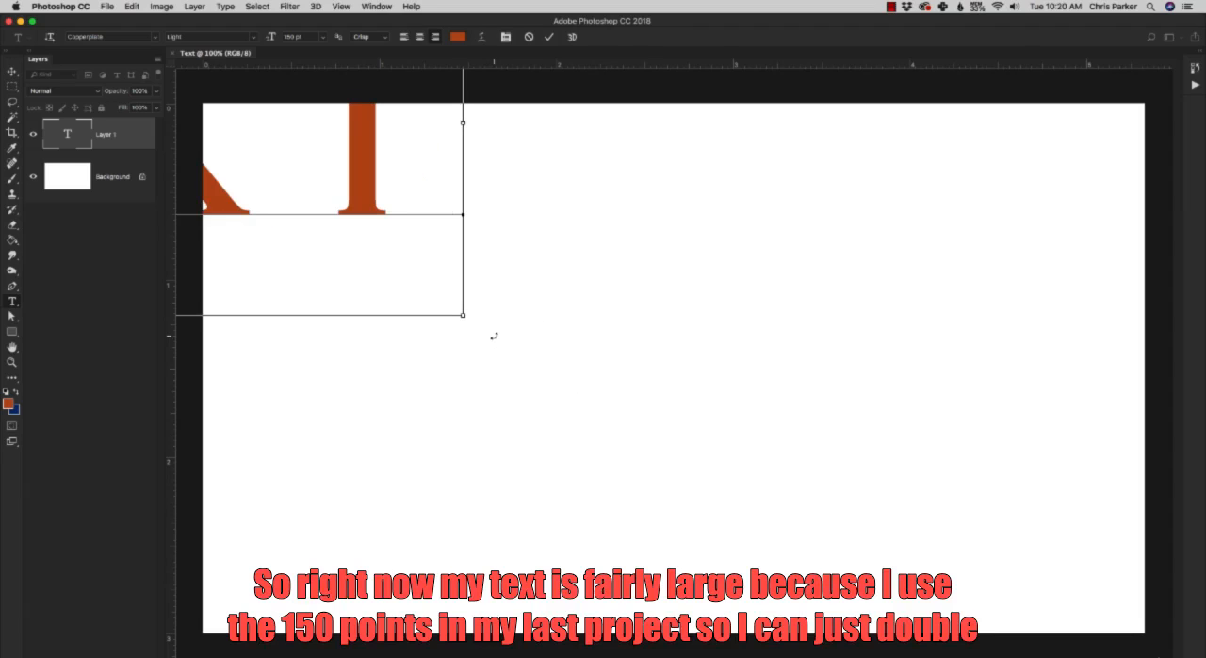
# Select all characters of the new text layer, briefly viewing the preset font sizes.
pyautogui.press('super+a')
pyautogui.click(294, 37)
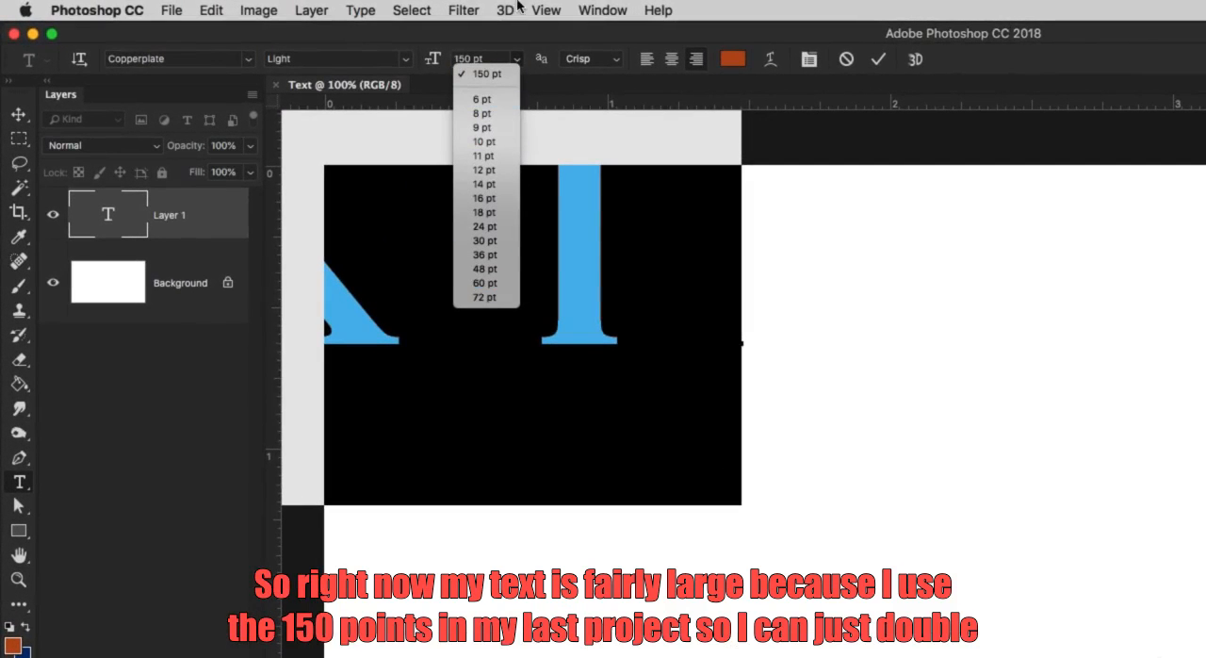
pyautogui.click(529, 34)
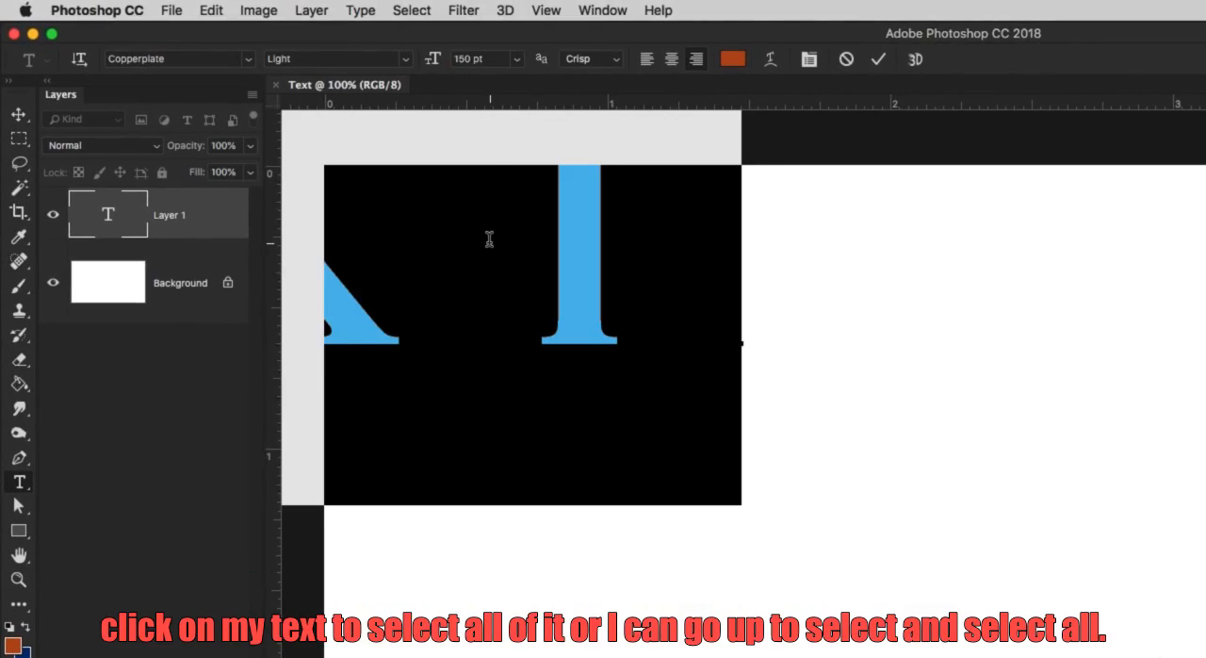
pyautogui.click(420, 9)
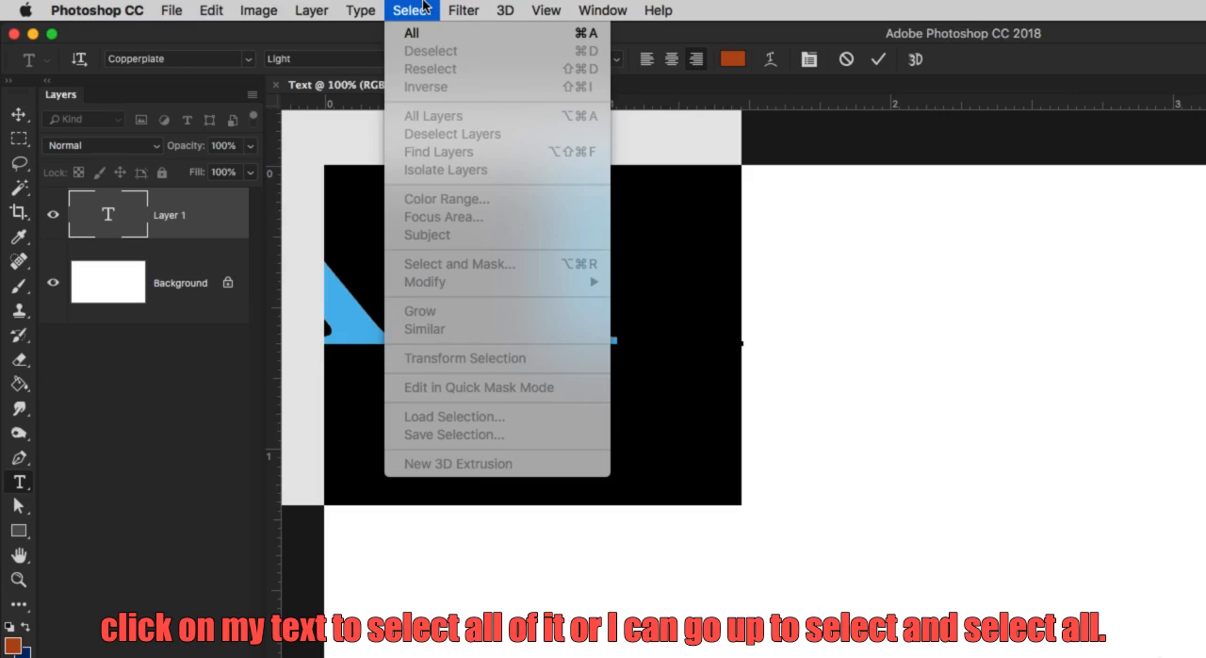
pyautogui.click(423, 35)
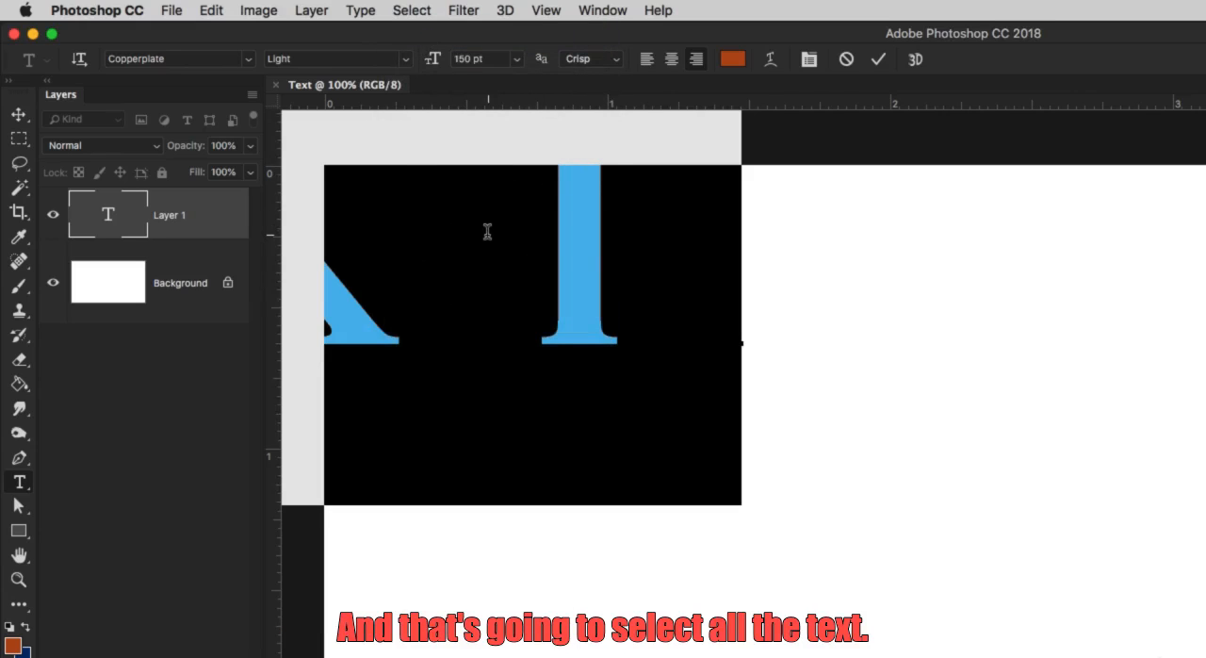
pyautogui.click(429, 9)
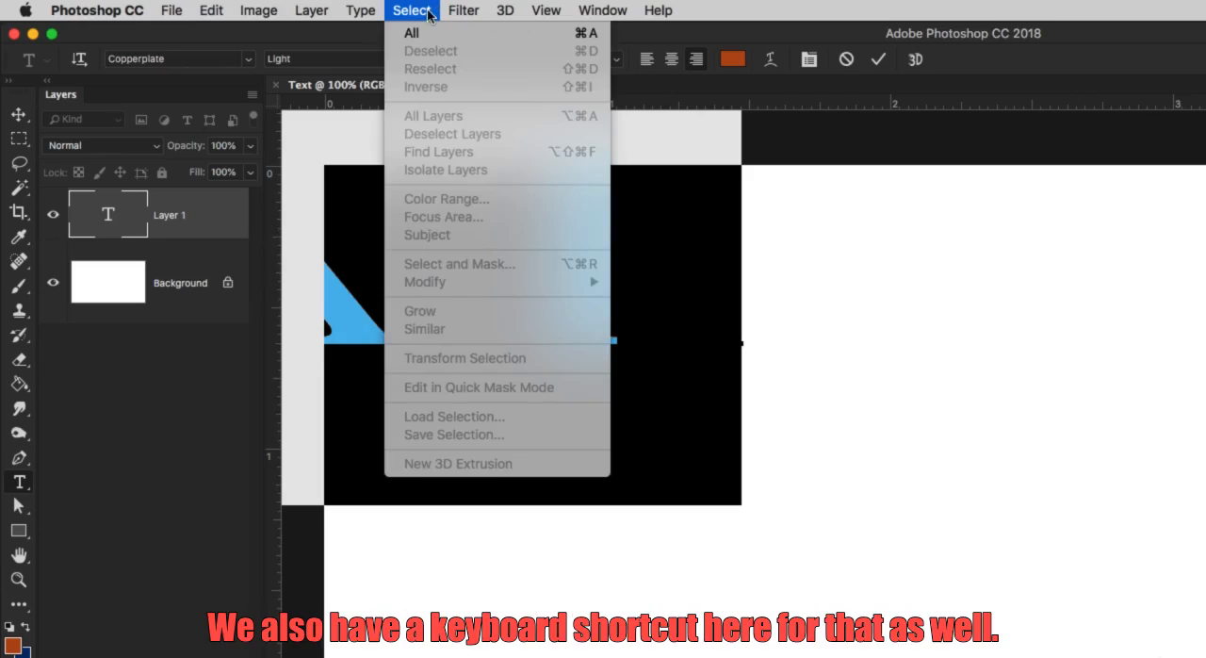
pyautogui.click(594, 35)
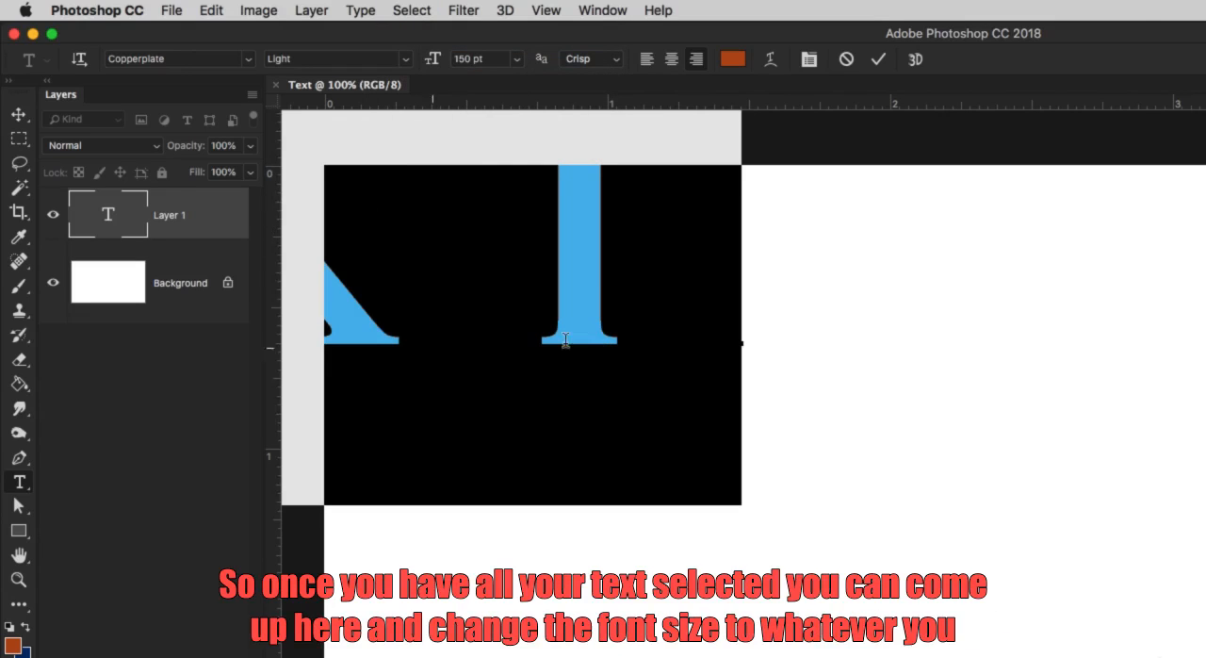
# Set the selected text's font size first to 36 pt and finally to 44 pt, and commit the text layer.
pyautogui.click(517, 59)
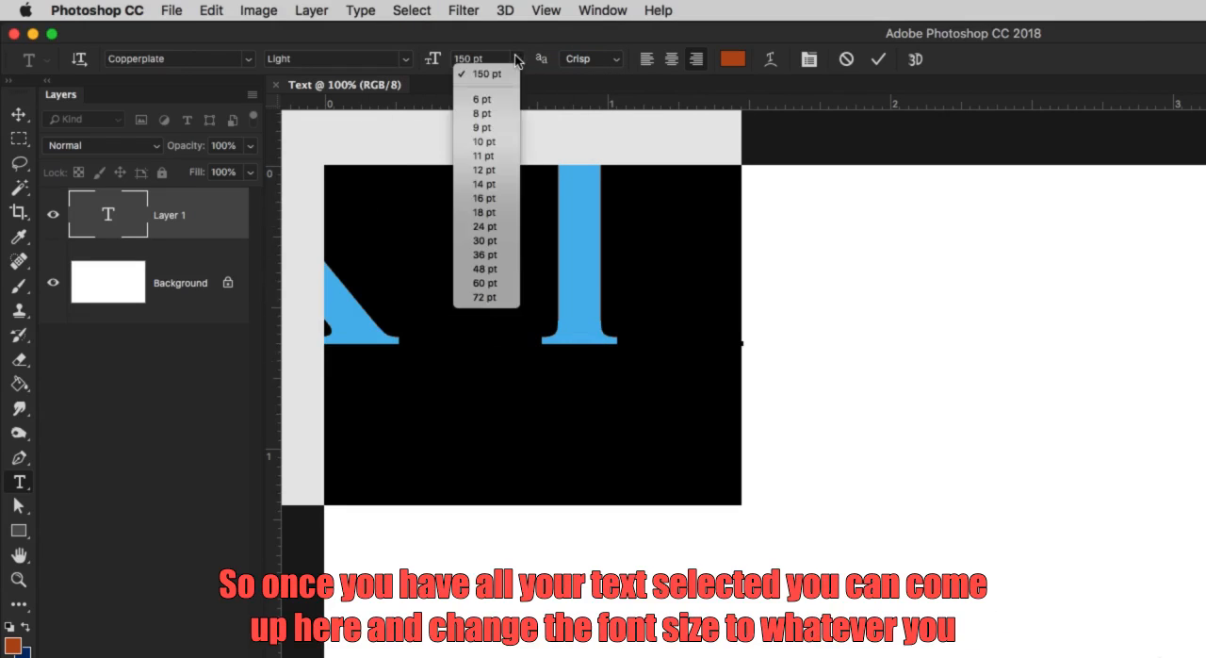
pyautogui.click(485, 255)
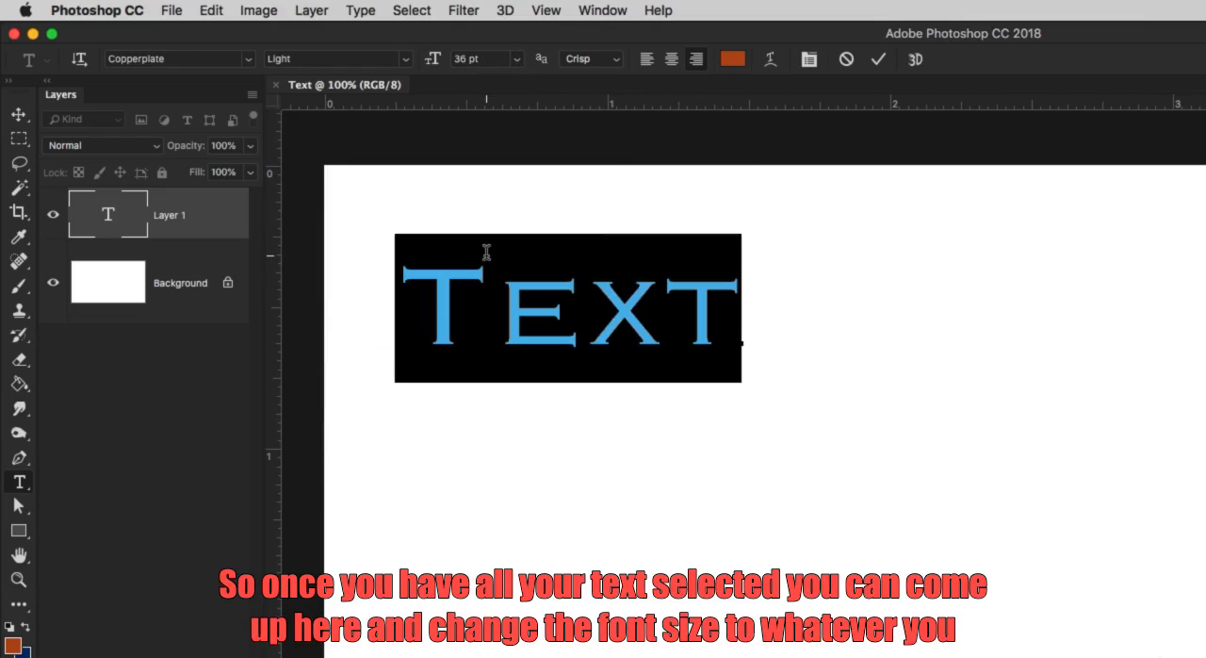
pyautogui.click(456, 58)
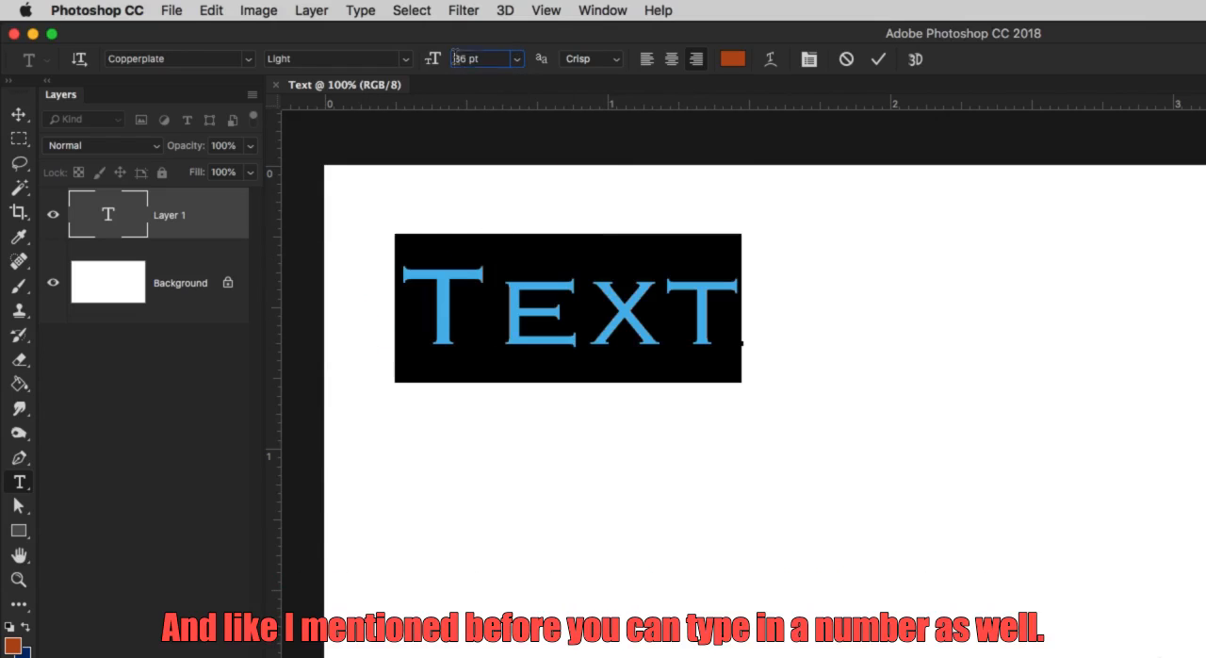
pyautogui.write('44')
pyautogui.press('Return')
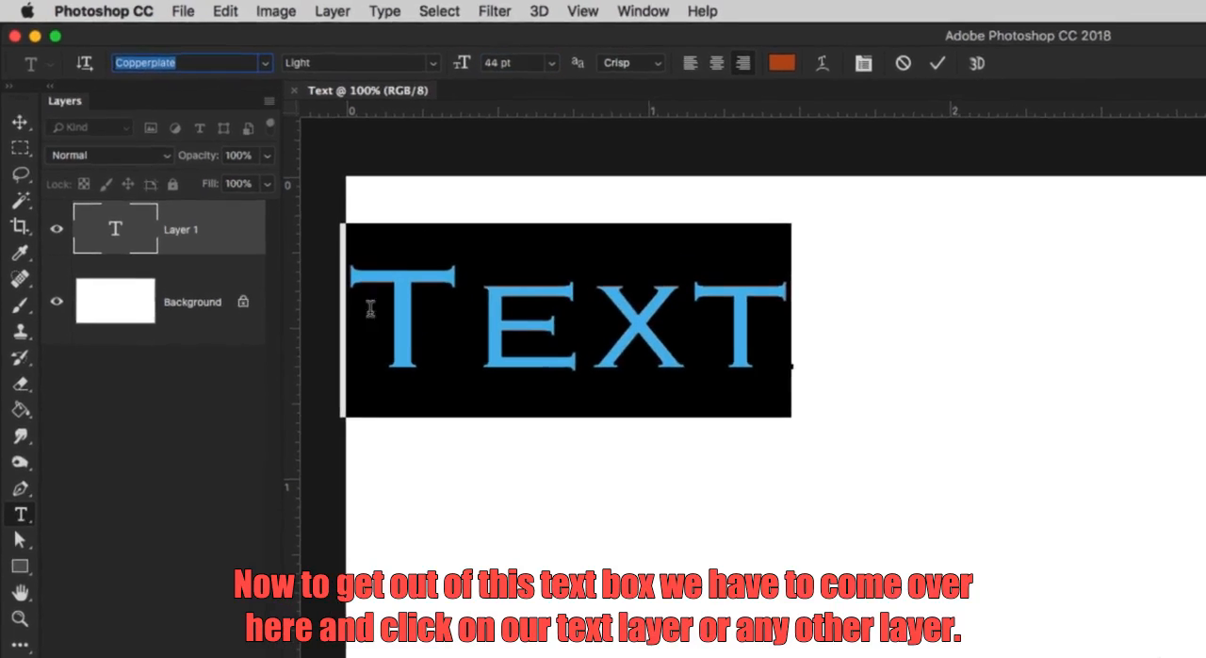
pyautogui.click(220, 237)
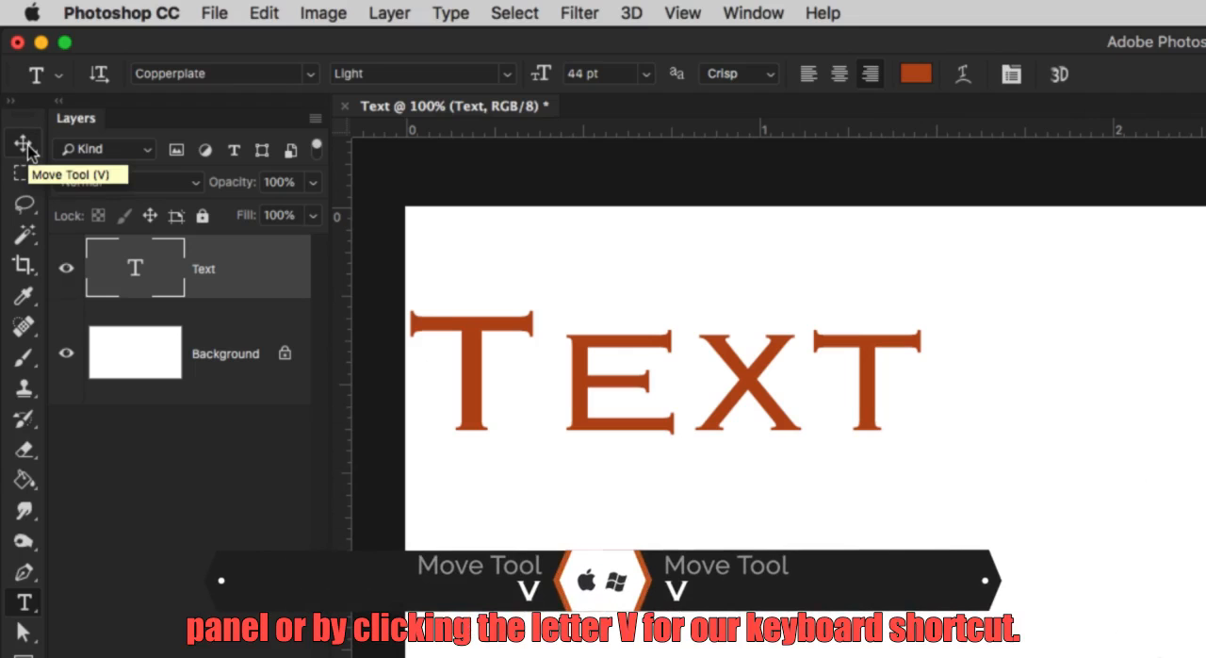
# Move the word Text down and to the right with the Move tool, away from the canvas edge.
pyautogui.press('v')
pyautogui.moveTo(478, 383); pyautogui.dragTo(739, 445)
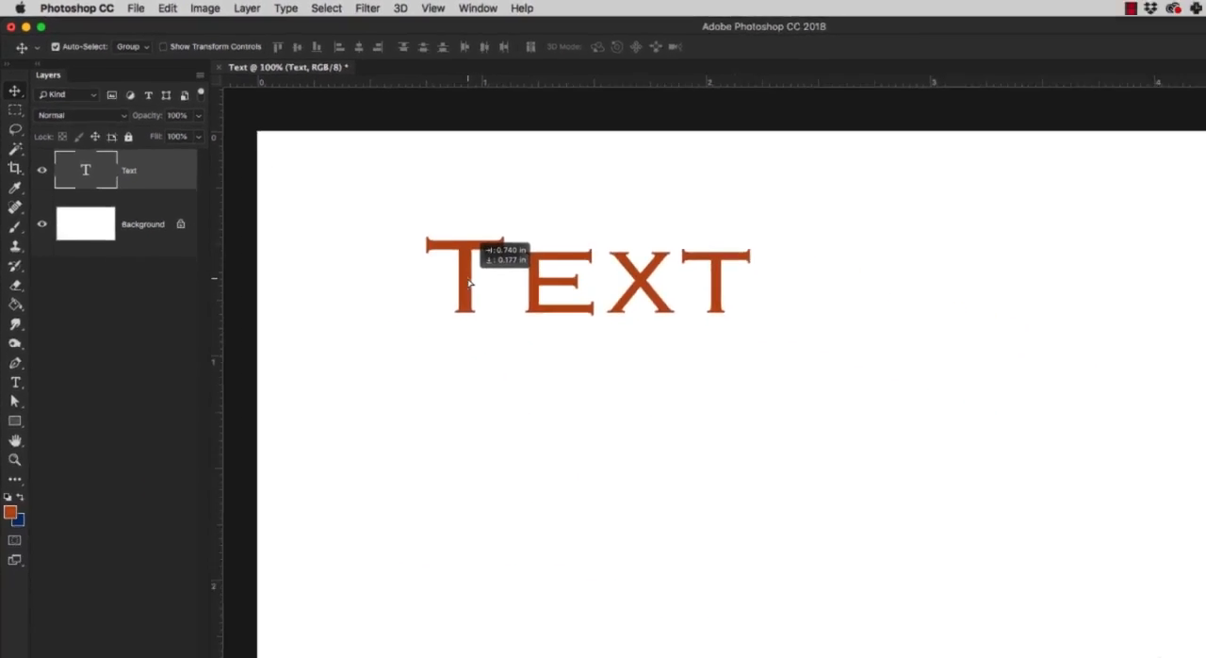
pyautogui.moveTo(469, 282); pyautogui.dragTo(469, 283)
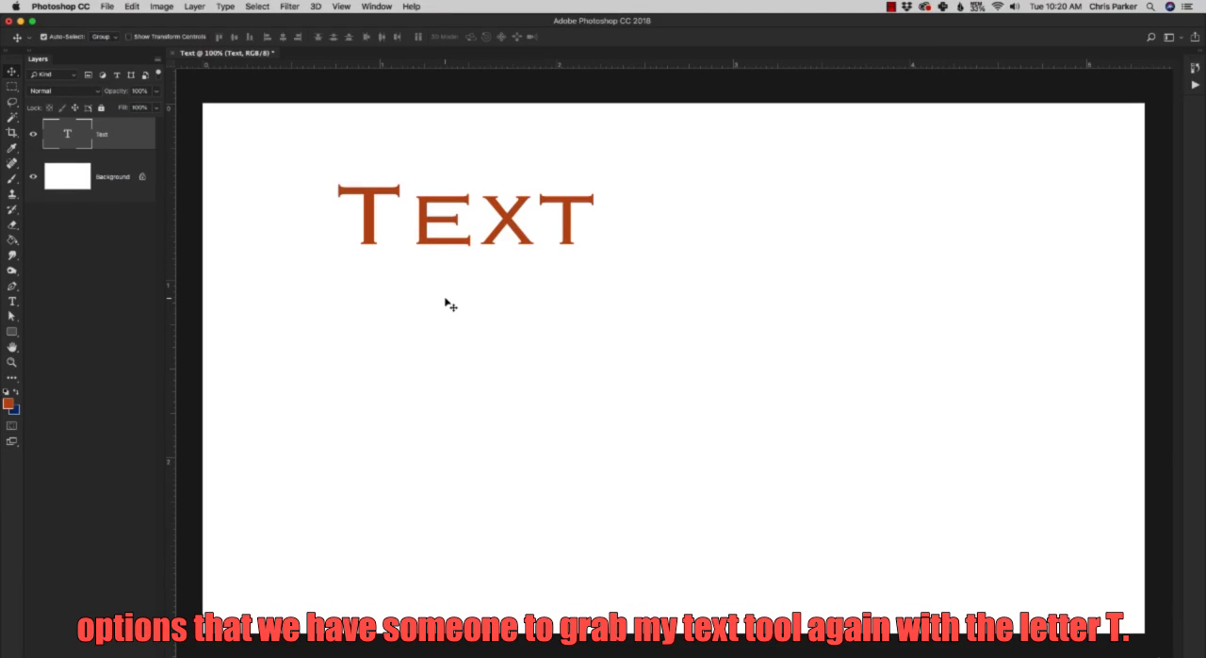
# Activate the word Text for editing with the Type tool and select all of its characters.
pyautogui.press('t')
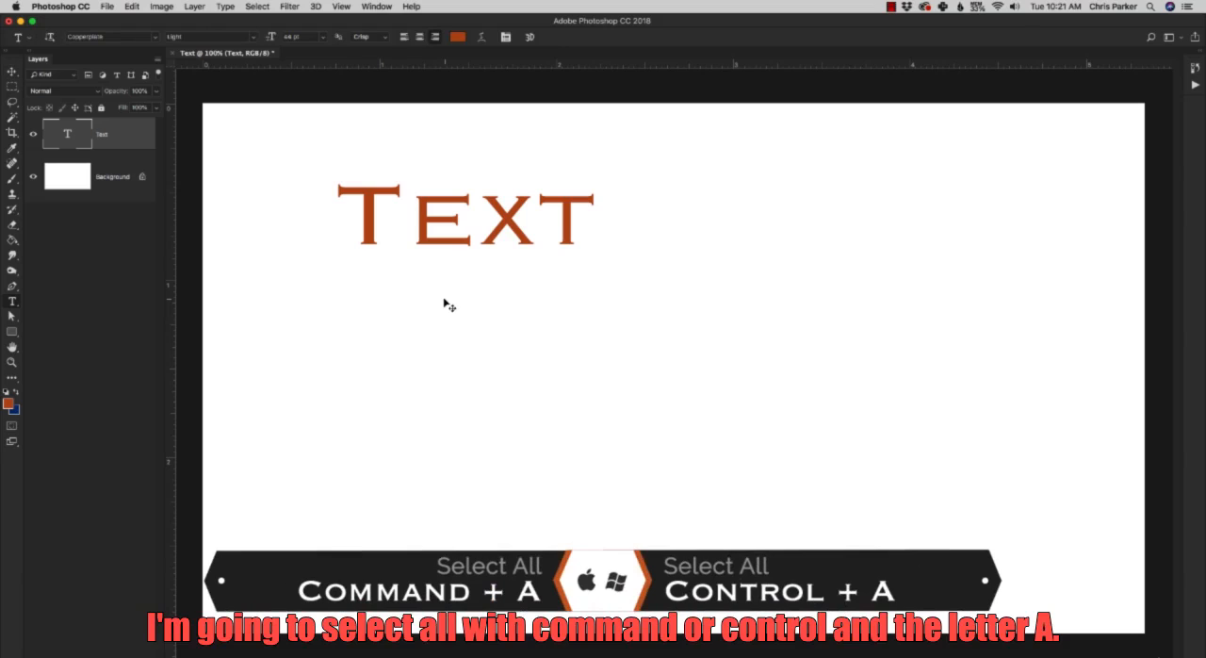
pyautogui.press('super+a')
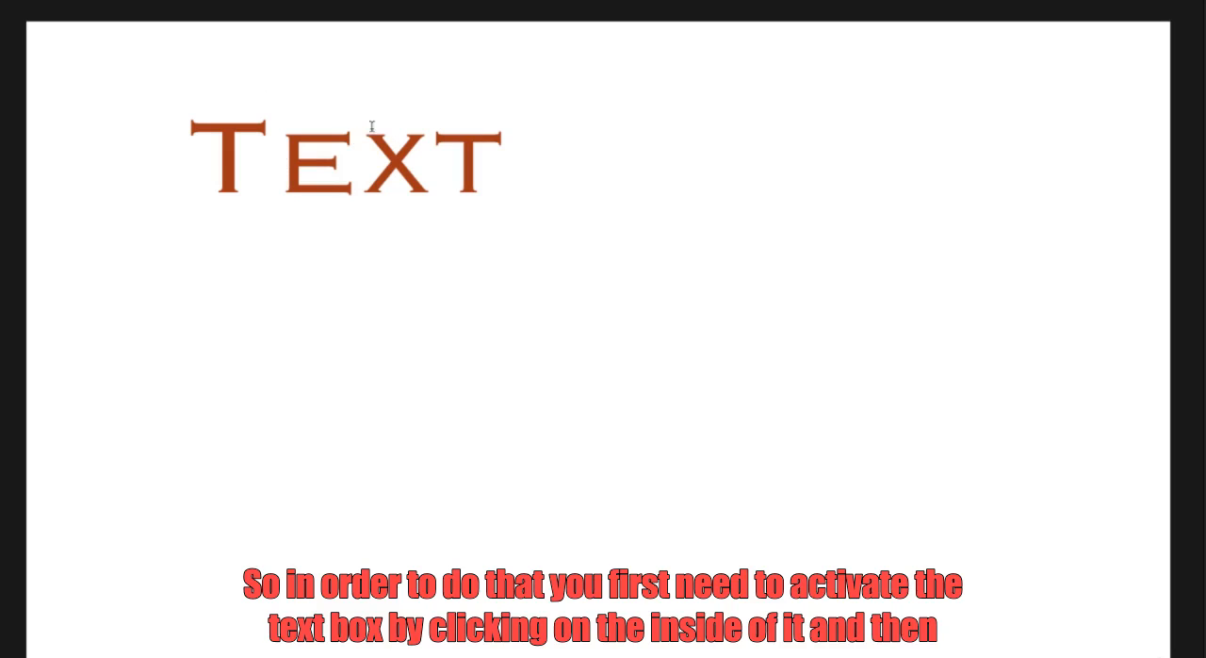
pyautogui.click(280, 152)
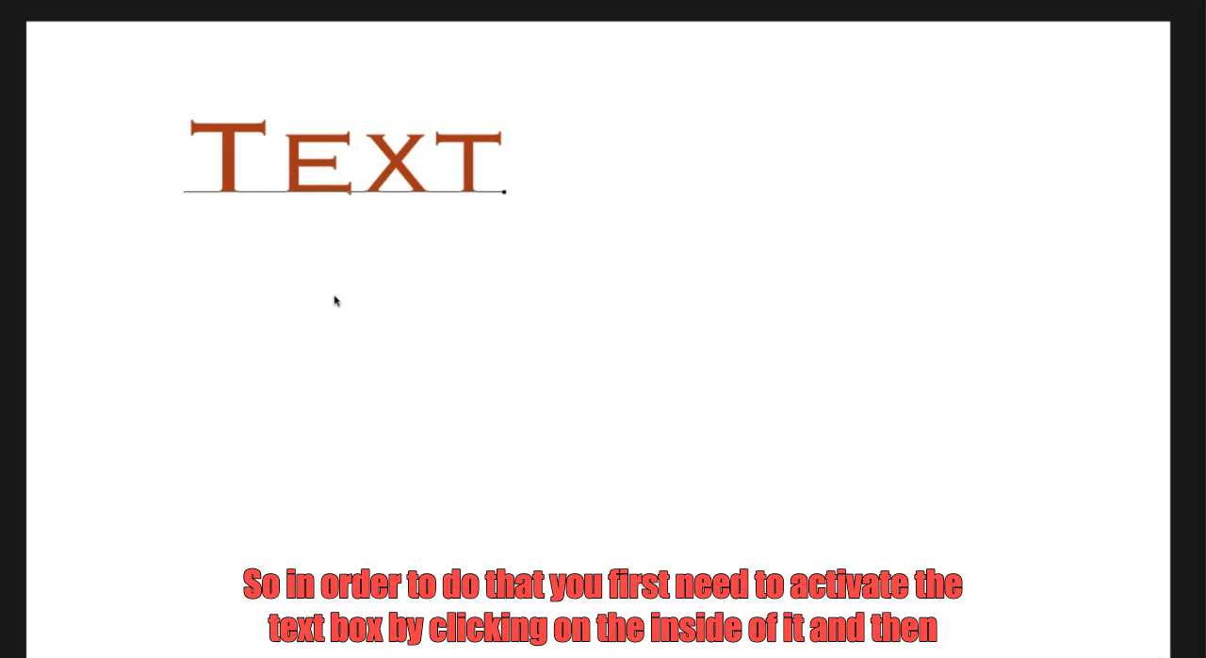
pyautogui.press('super')
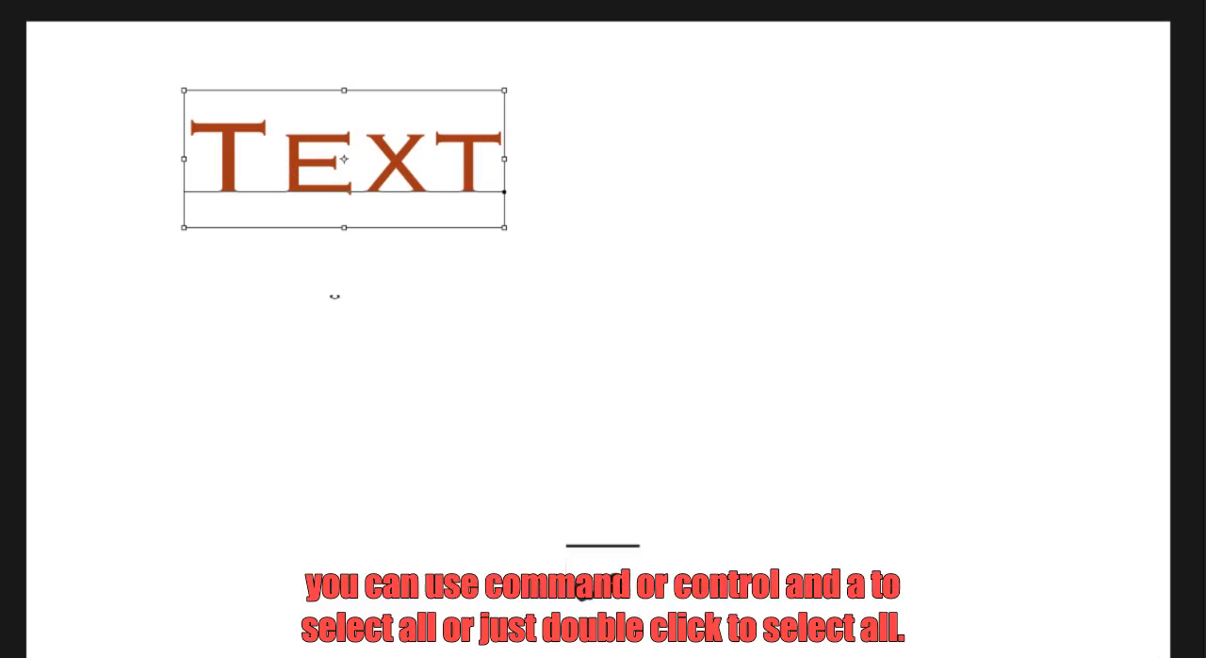
pyautogui.press('super+a')
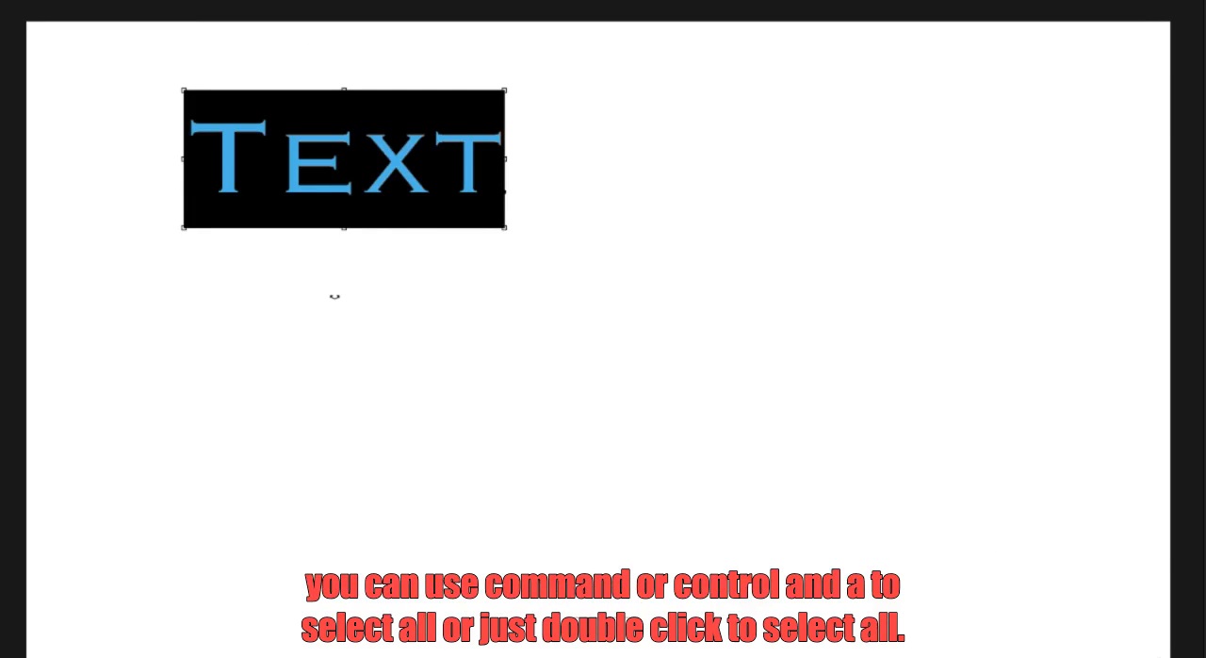
pyautogui.click(353, 151)
pyautogui.doubleClick(353, 151)
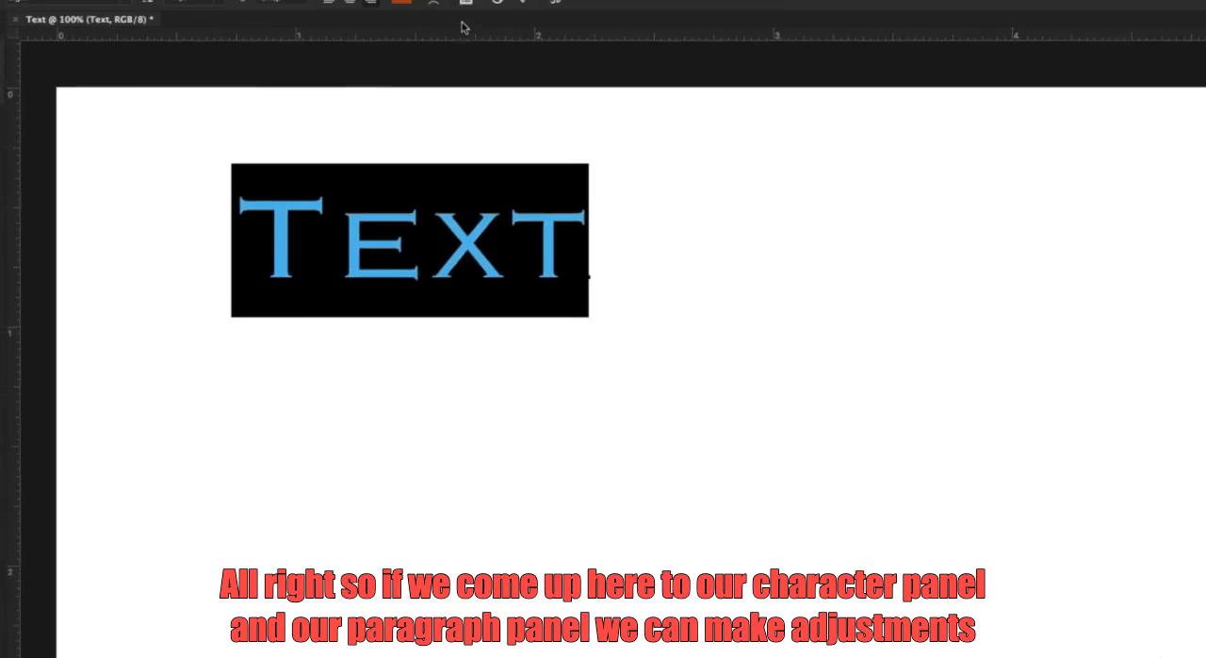
# Show the Character and Paragraph panels and place them clear of the text, with Paragraph above Character.
pyautogui.click(494, 17)
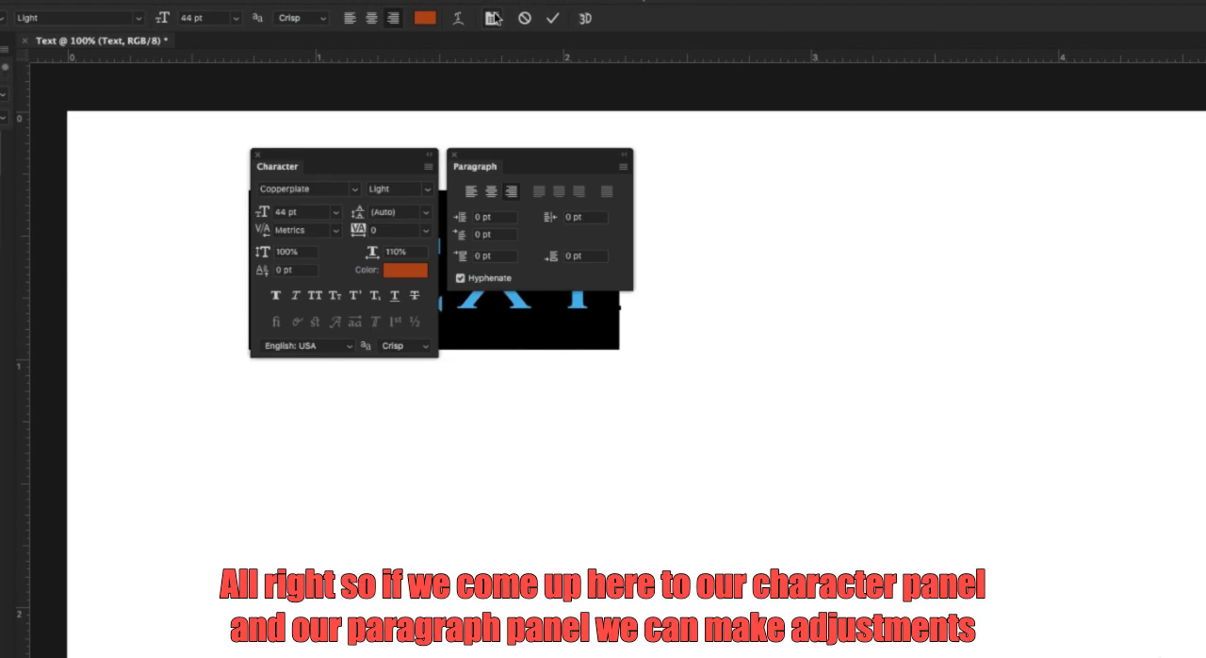
pyautogui.moveTo(385, 156); pyautogui.dragTo(827, 195)
pyautogui.moveTo(574, 156); pyautogui.dragTo(832, 45)
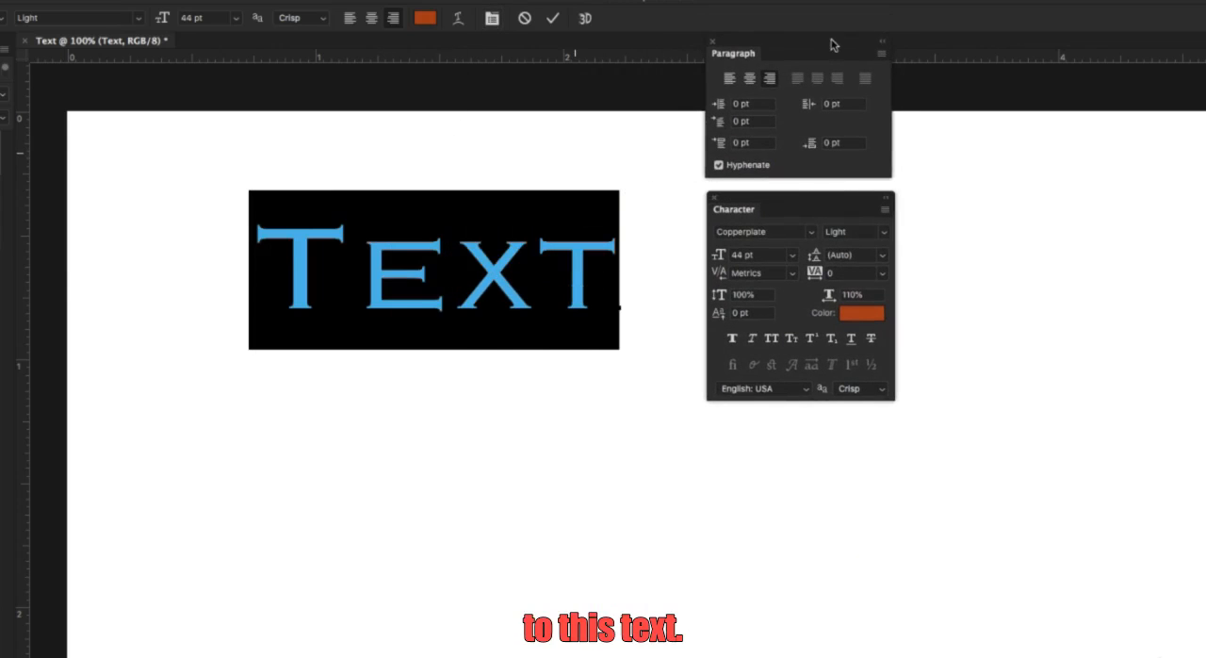
# Try underline, strikethrough and faux bold on the selected text, and turn each style off again.
pyautogui.click(852, 339)
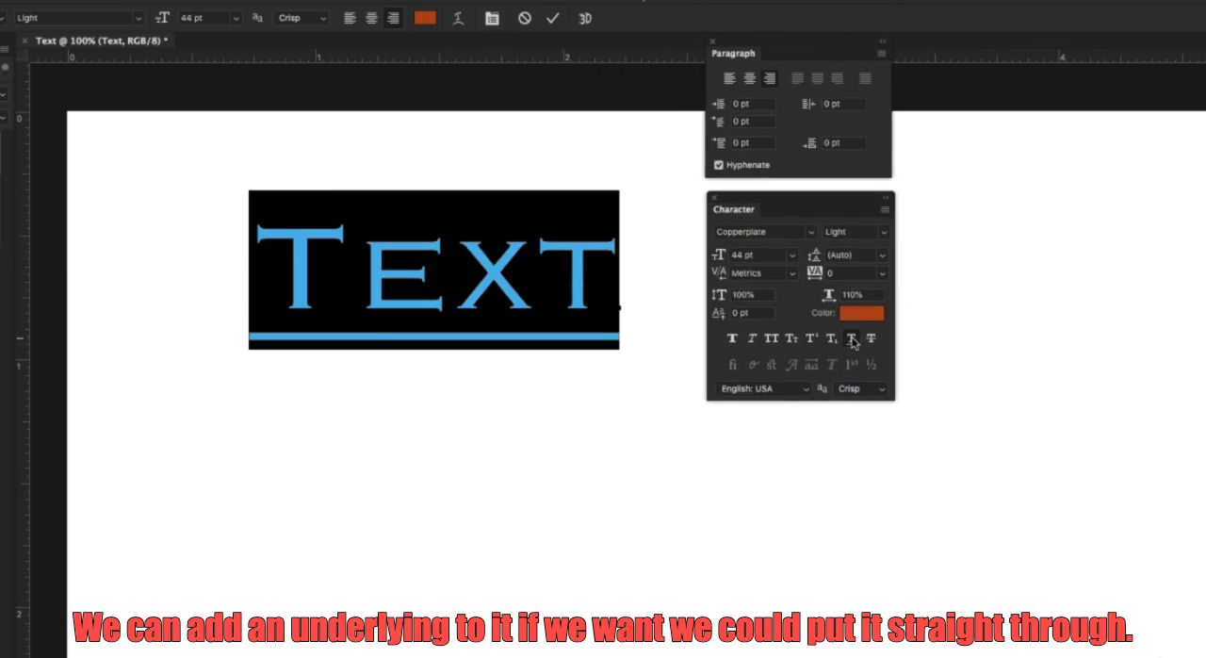
pyautogui.click(852, 339)
pyautogui.click(871, 338)
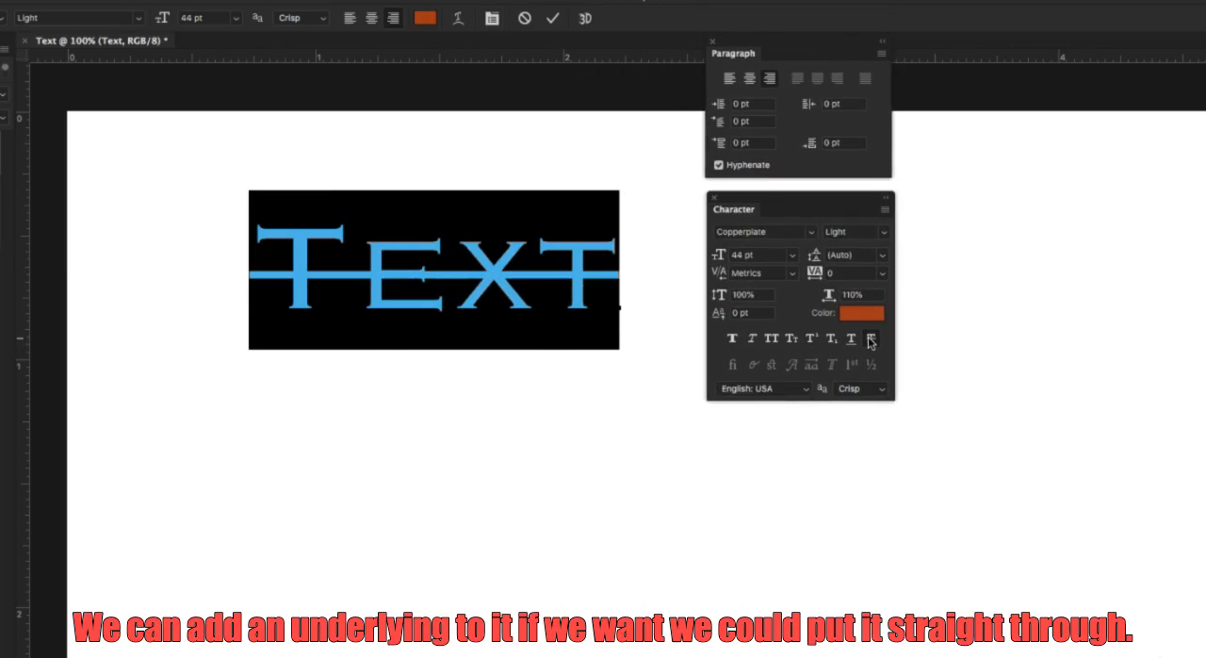
pyautogui.click(732, 339)
pyautogui.click(732, 339)
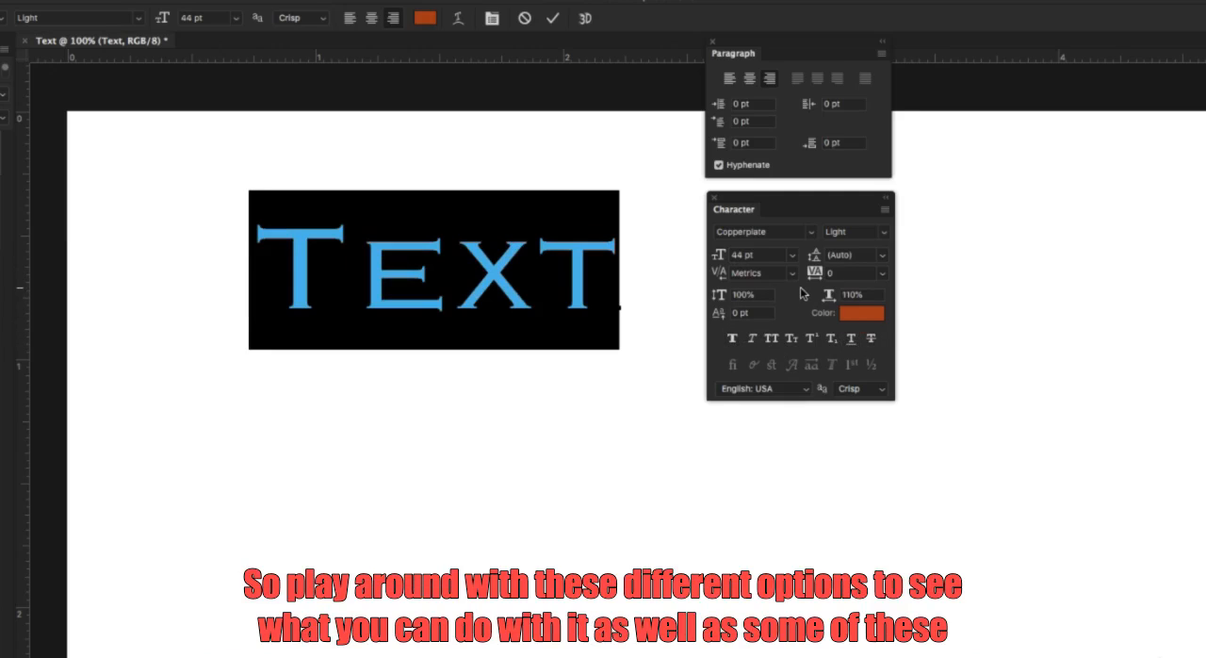
# Try tracking values of -100 and 200 on the selected text, and set the tracking back to 0.
pyautogui.click(882, 274)
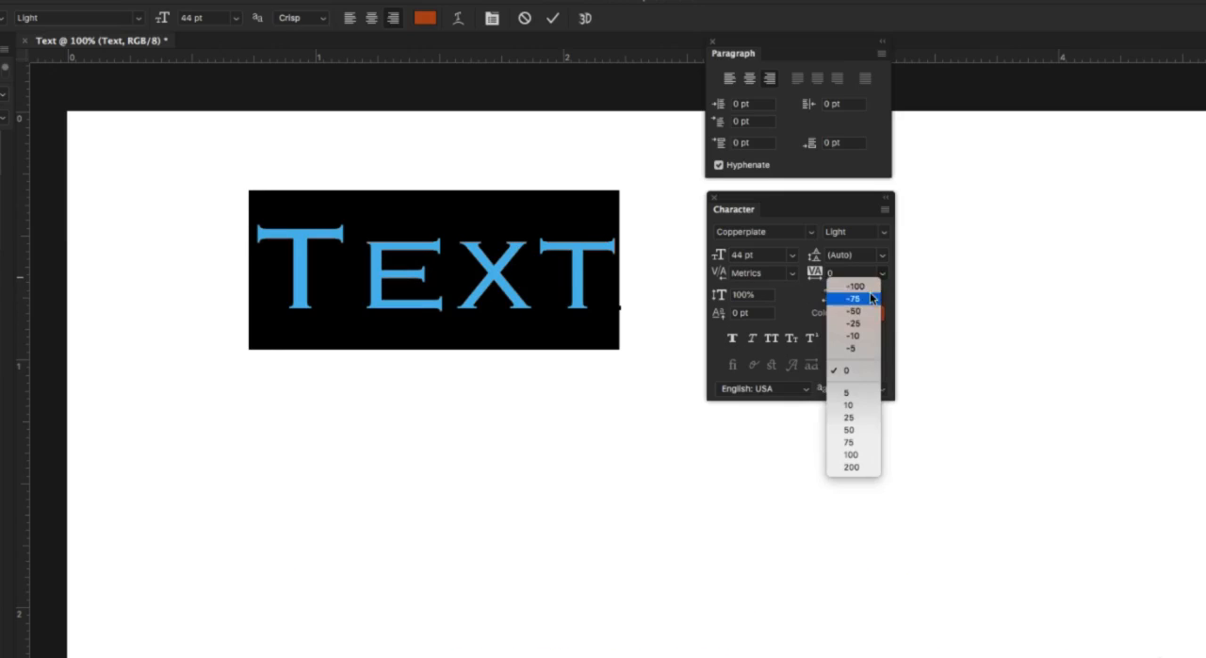
pyautogui.click(868, 286)
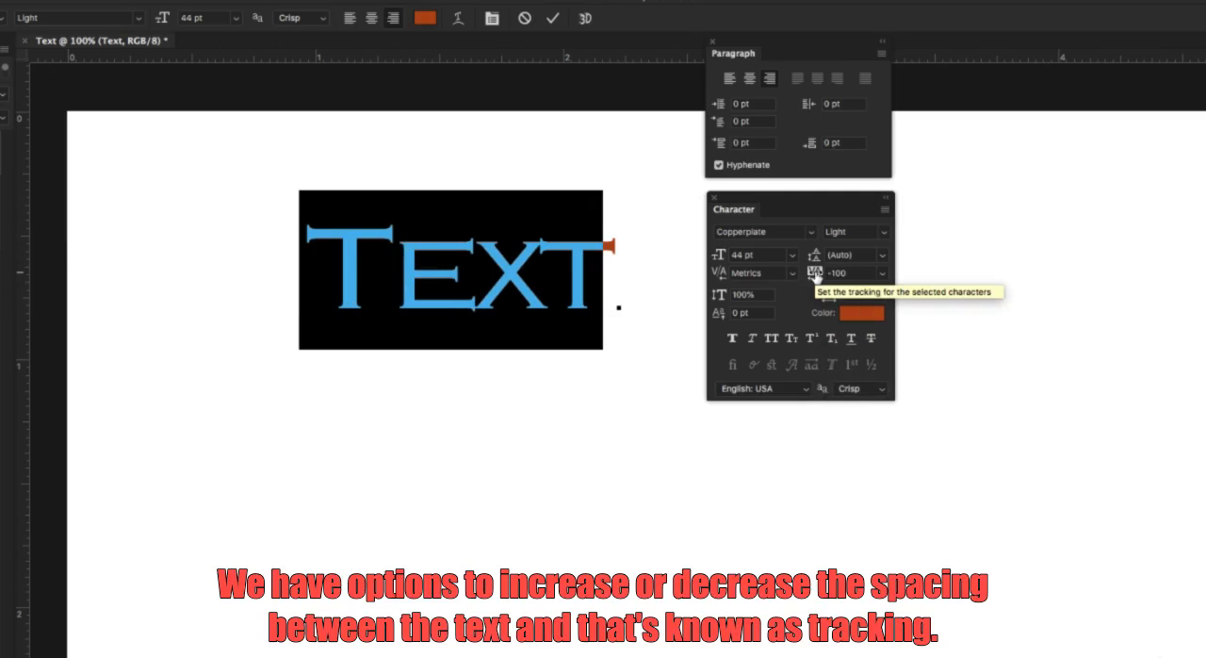
pyautogui.click(882, 273)
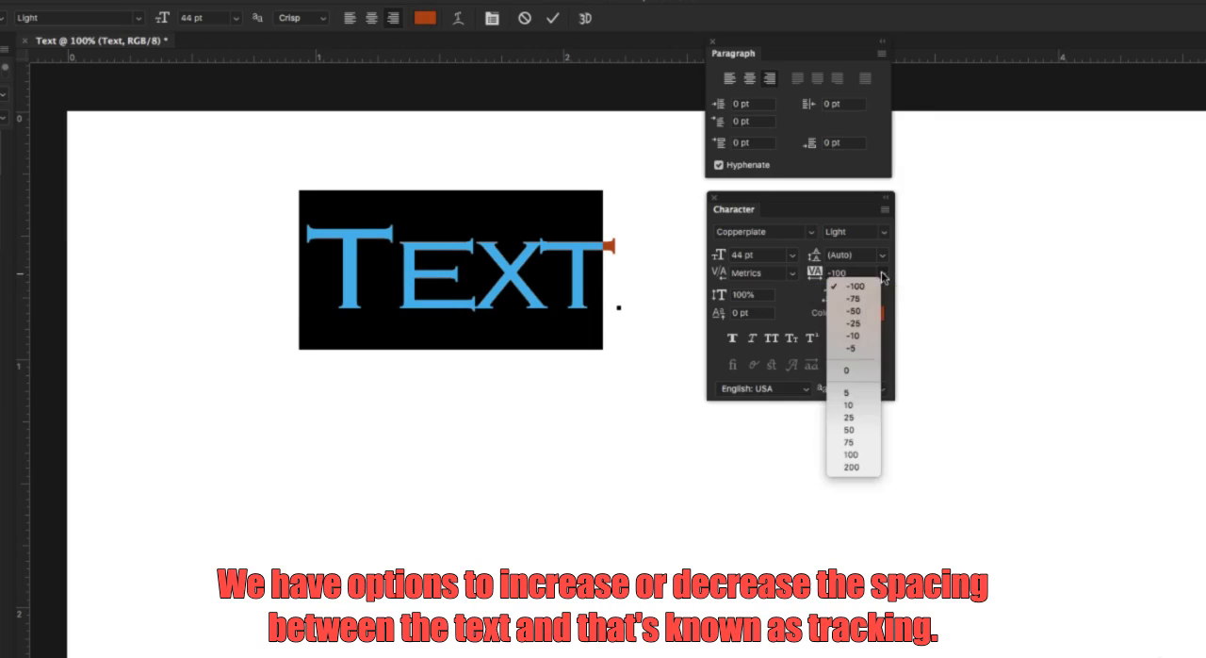
pyautogui.click(859, 463)
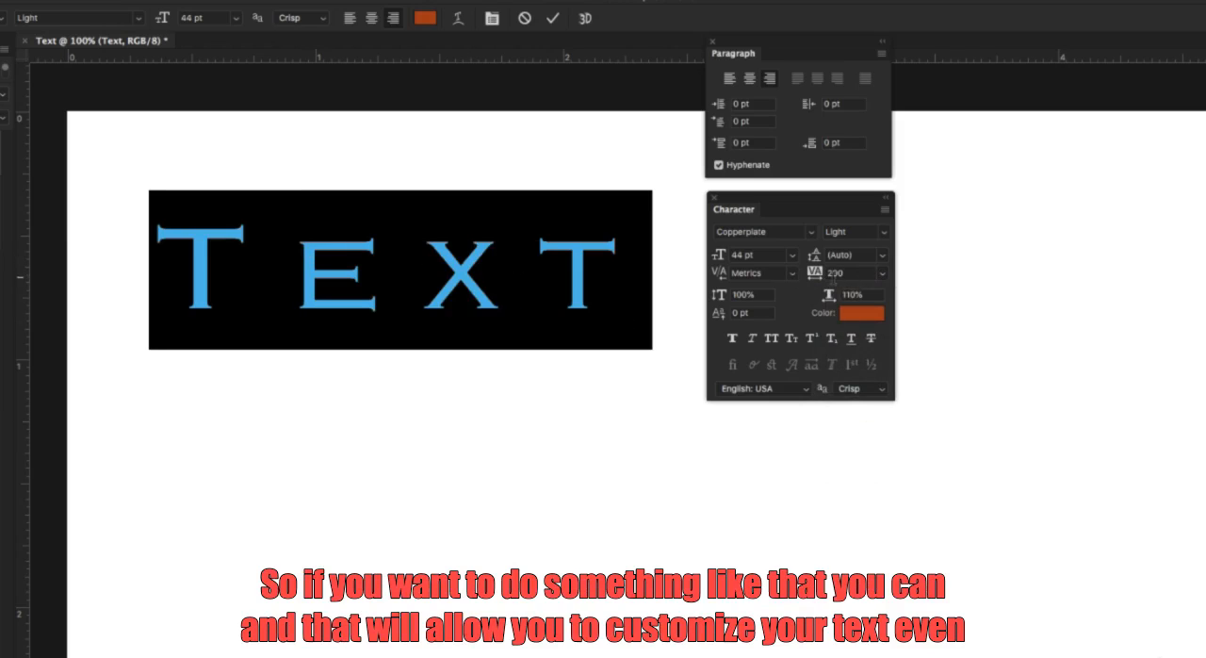
pyautogui.click(882, 274)
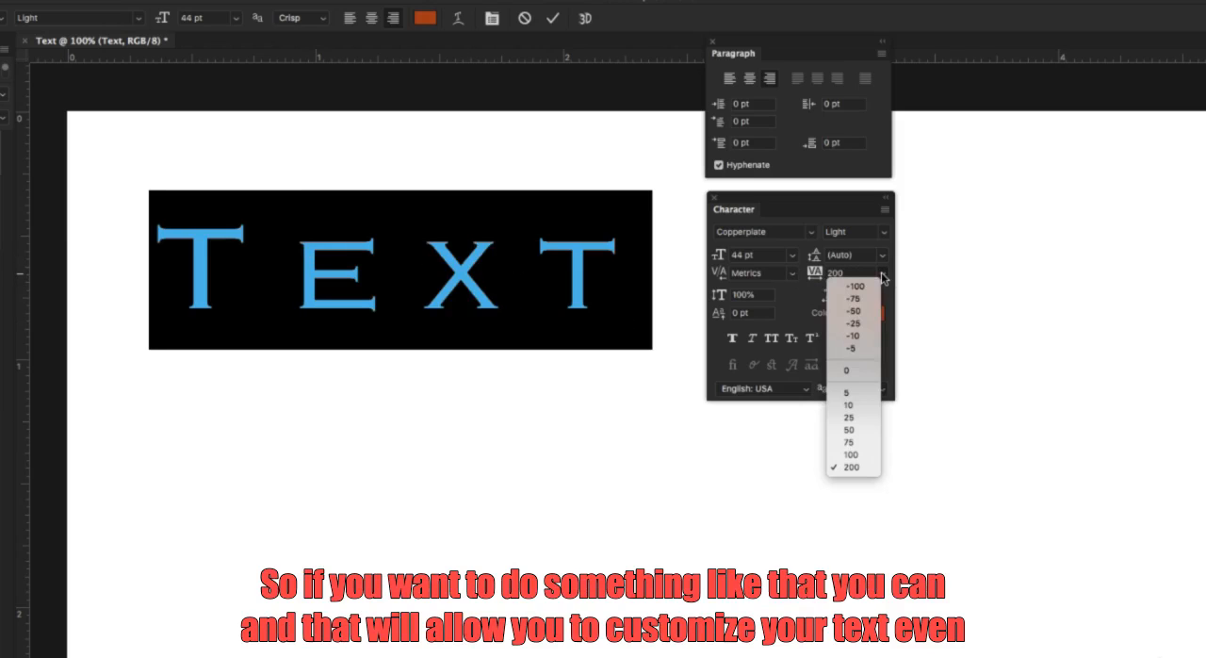
pyautogui.click(861, 369)
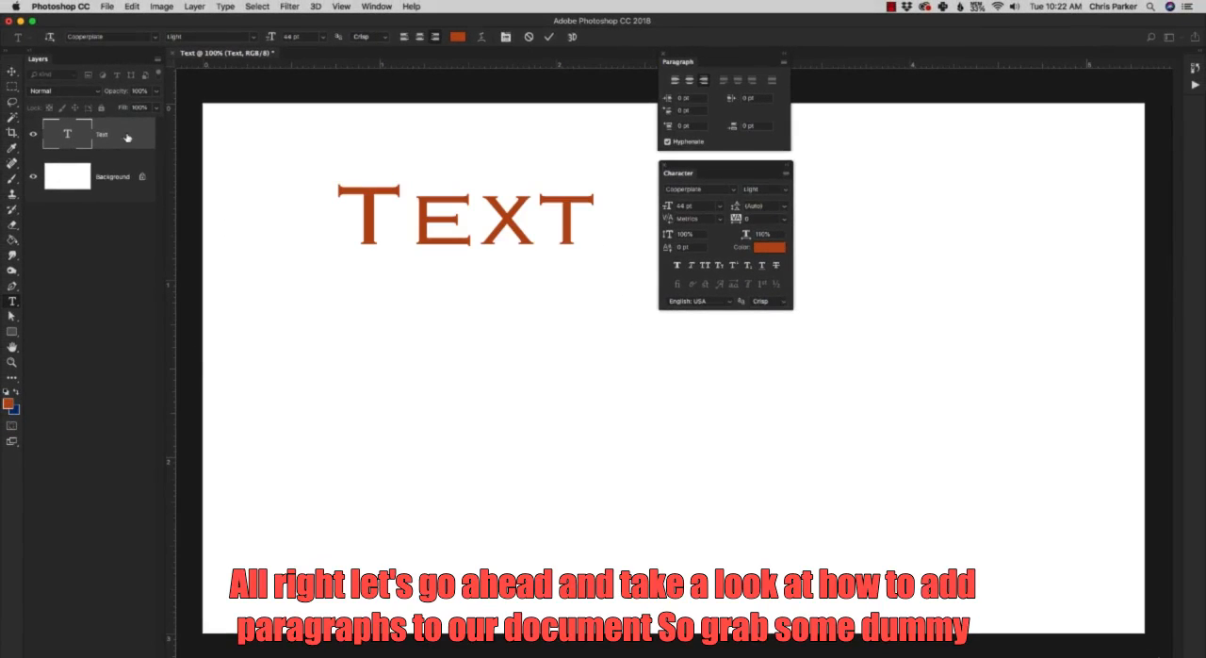
# Place the Character panel beside the Paragraph panel and draw a paragraph text box, about 2.1 by 1.2 ruler units, below the word Text.
pyautogui.moveTo(739, 172); pyautogui.dragTo(876, 54)
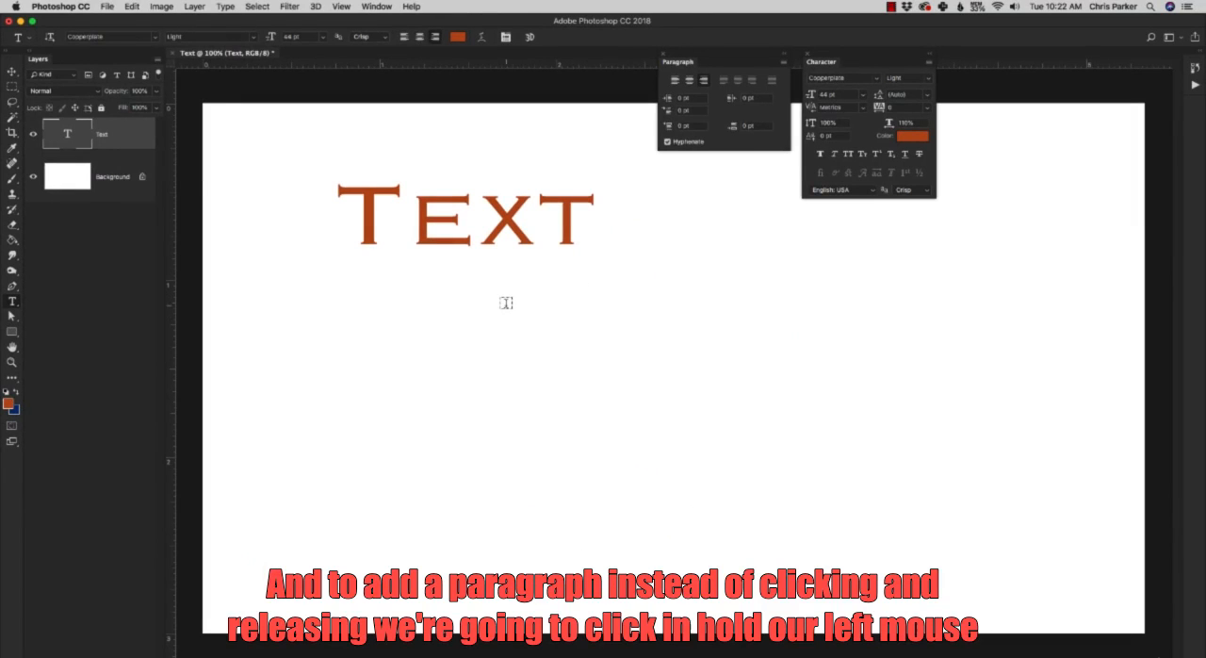
pyautogui.moveTo(507, 303)
pyautogui.mouseDown()
pyautogui.moveTo(586, 387)
pyautogui.moveTo(843, 522)
pyautogui.moveTo(823, 388)
pyautogui.moveTo(689, 409)
pyautogui.moveTo(694, 575)
pyautogui.moveTo(924, 539)
pyautogui.moveTo(988, 568)
pyautogui.moveTo(1019, 604)
pyautogui.mouseUp()
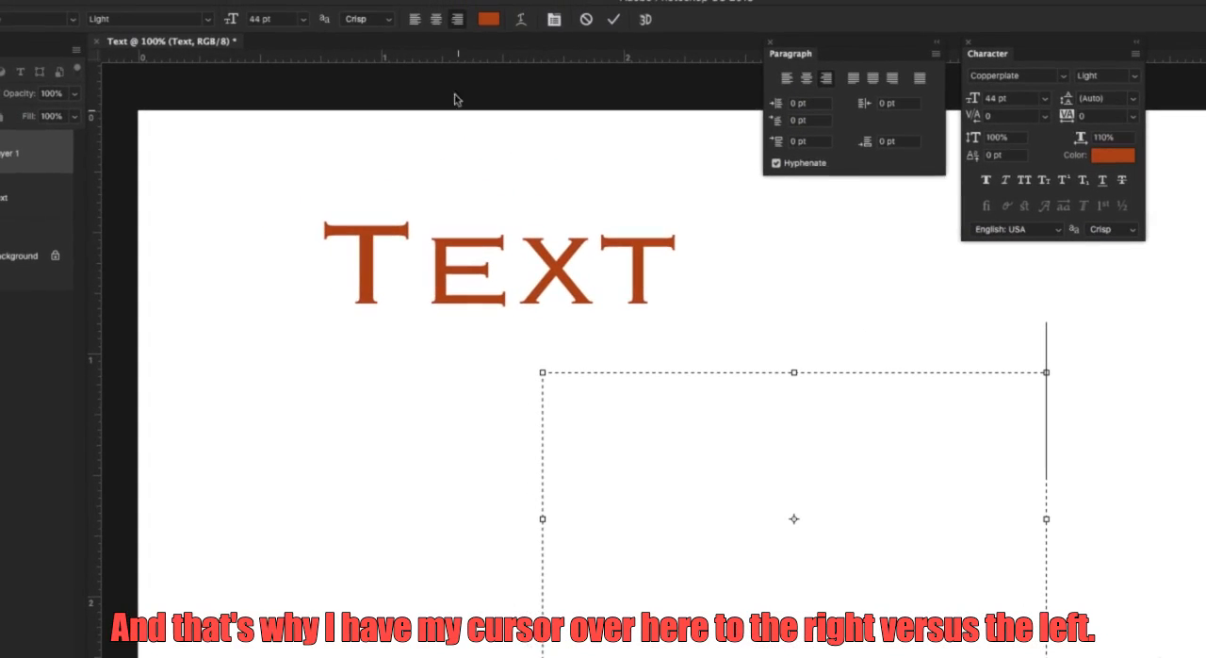
# Set the new text box to left alignment and 12 pt, and paste the copied dummy paragraph into it.
pyautogui.click(412, 25)
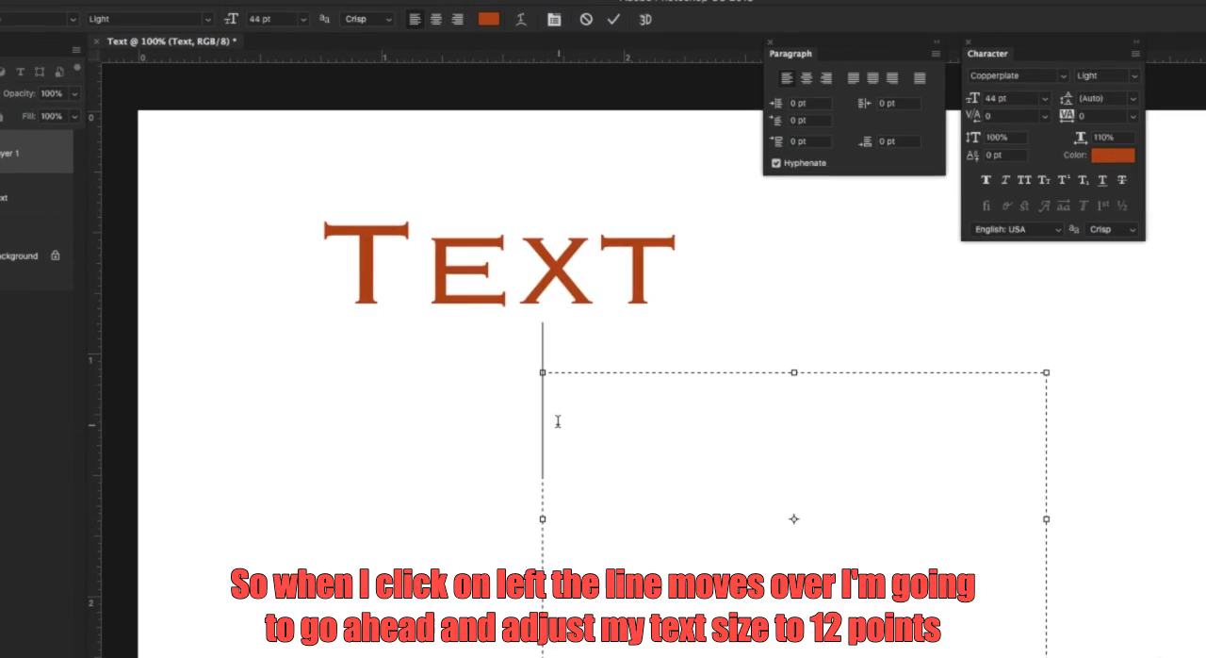
pyautogui.click(303, 22)
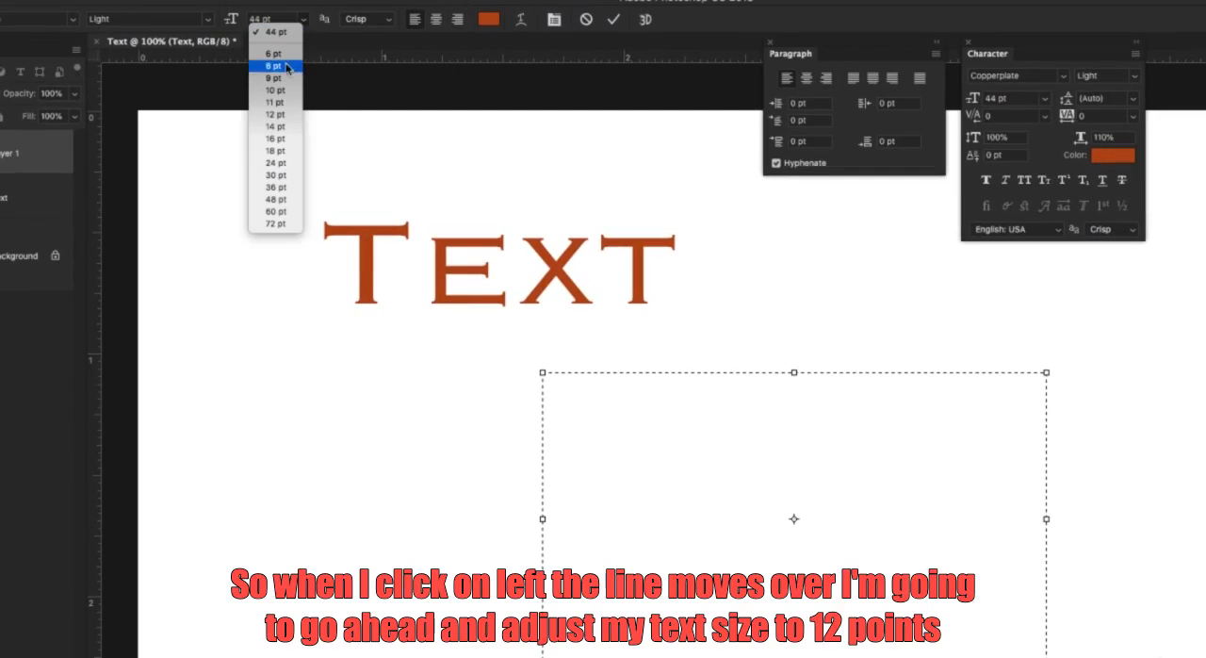
pyautogui.click(280, 115)
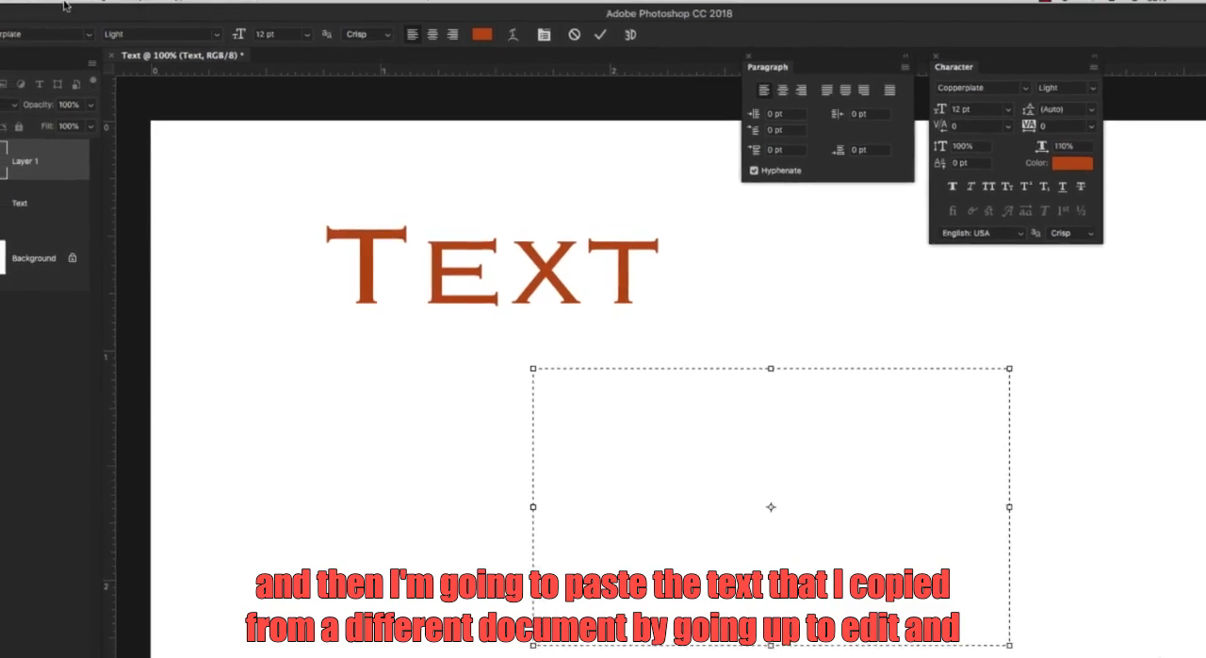
pyautogui.click(56, 1)
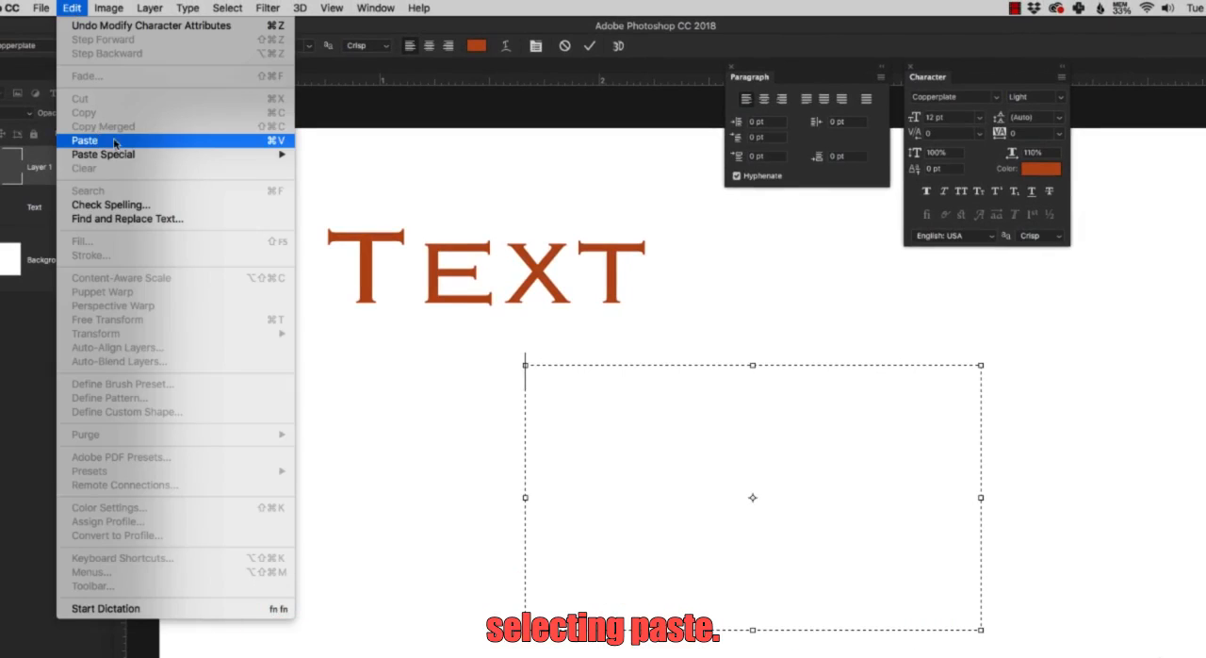
pyautogui.click(275, 141)
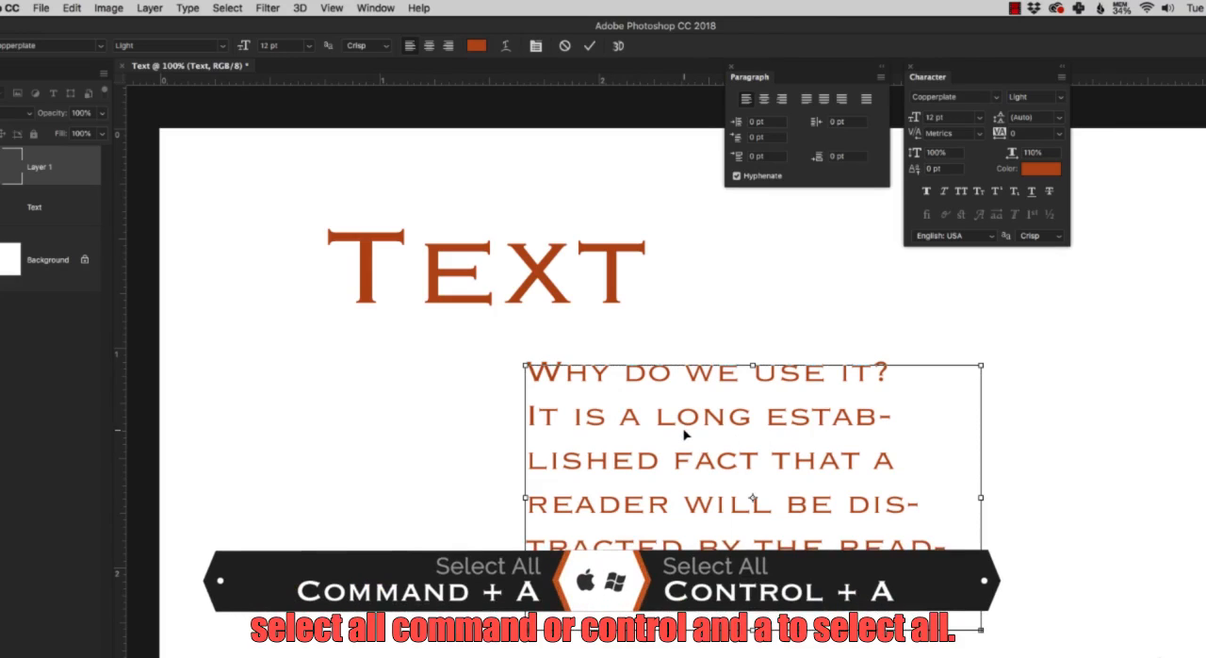
# Select the whole pasted paragraph and set its font to Raleway at 10 pt.
pyautogui.press('super+a')
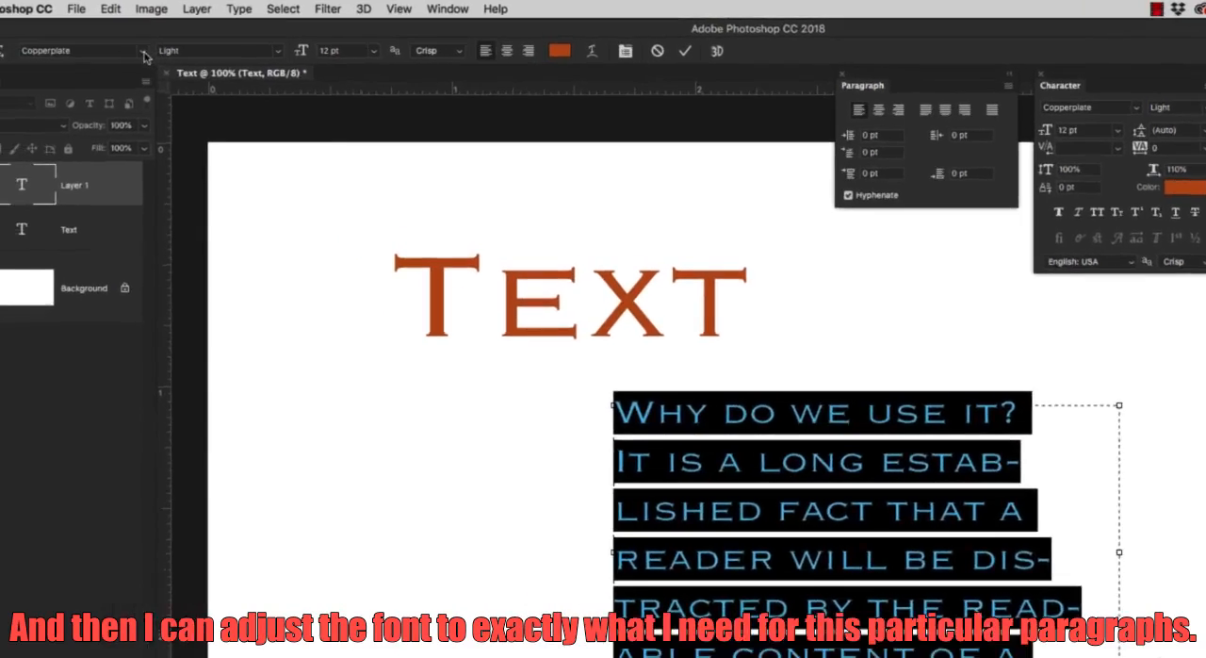
pyautogui.click(100, 46)
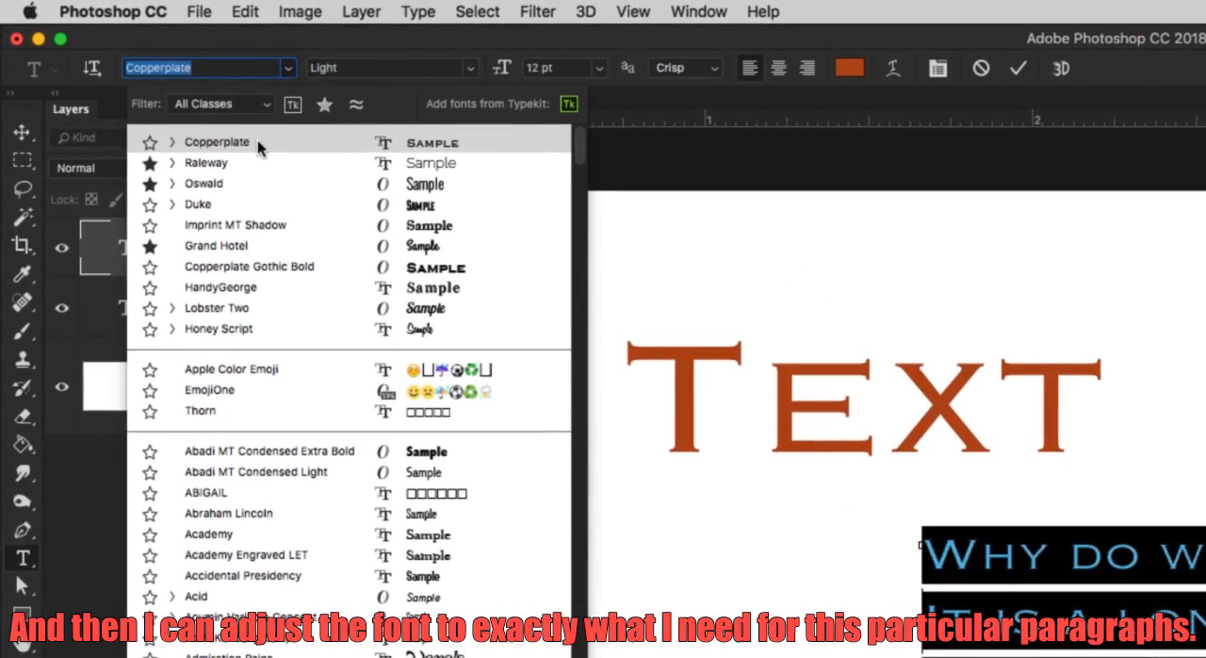
pyautogui.click(257, 162)
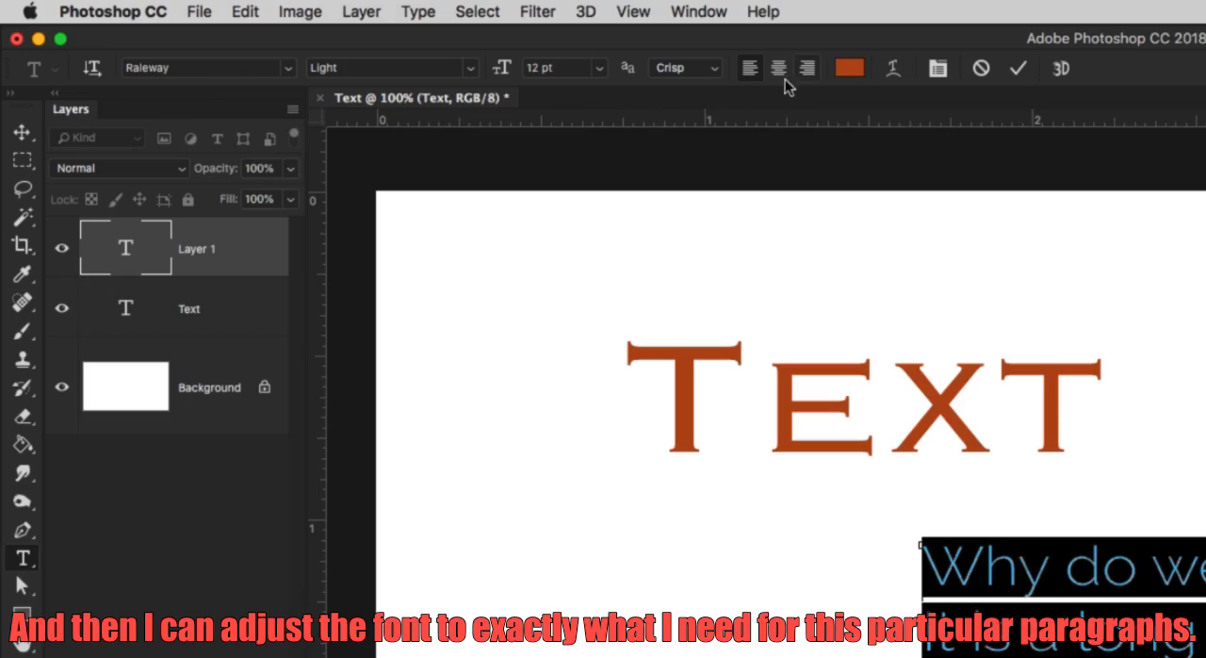
pyautogui.click(594, 73)
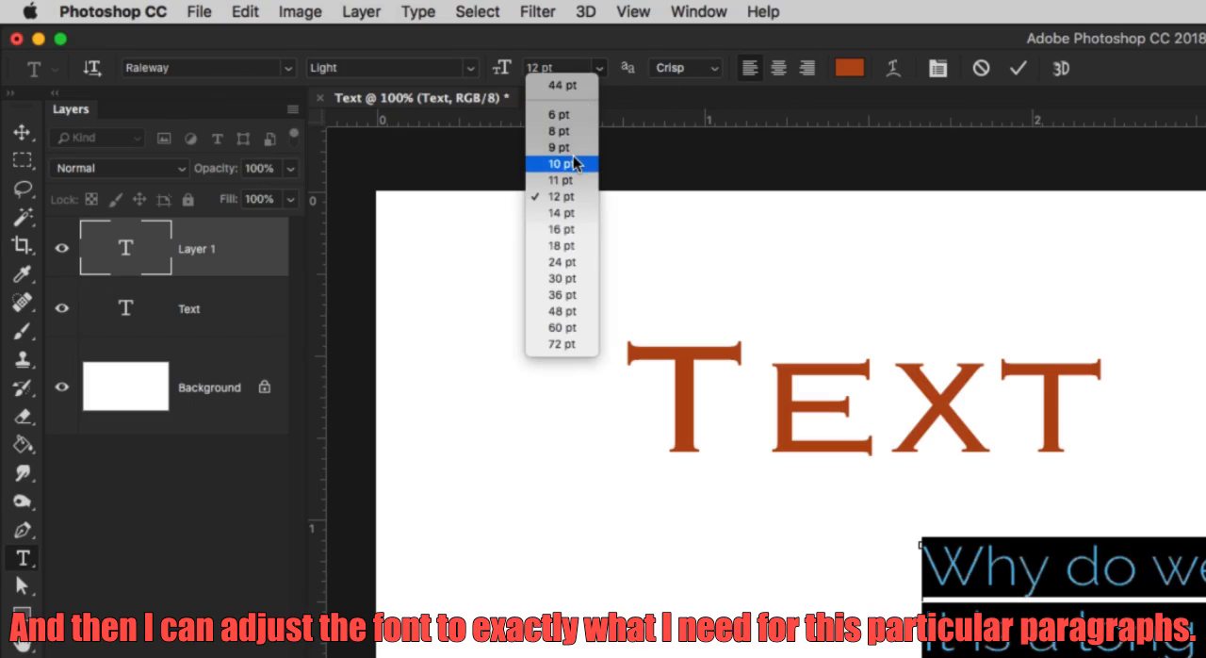
pyautogui.click(575, 164)
# Change the paragraph's text color to dark gray 4b4b4b and deselect the characters.
pyautogui.click(849, 67)
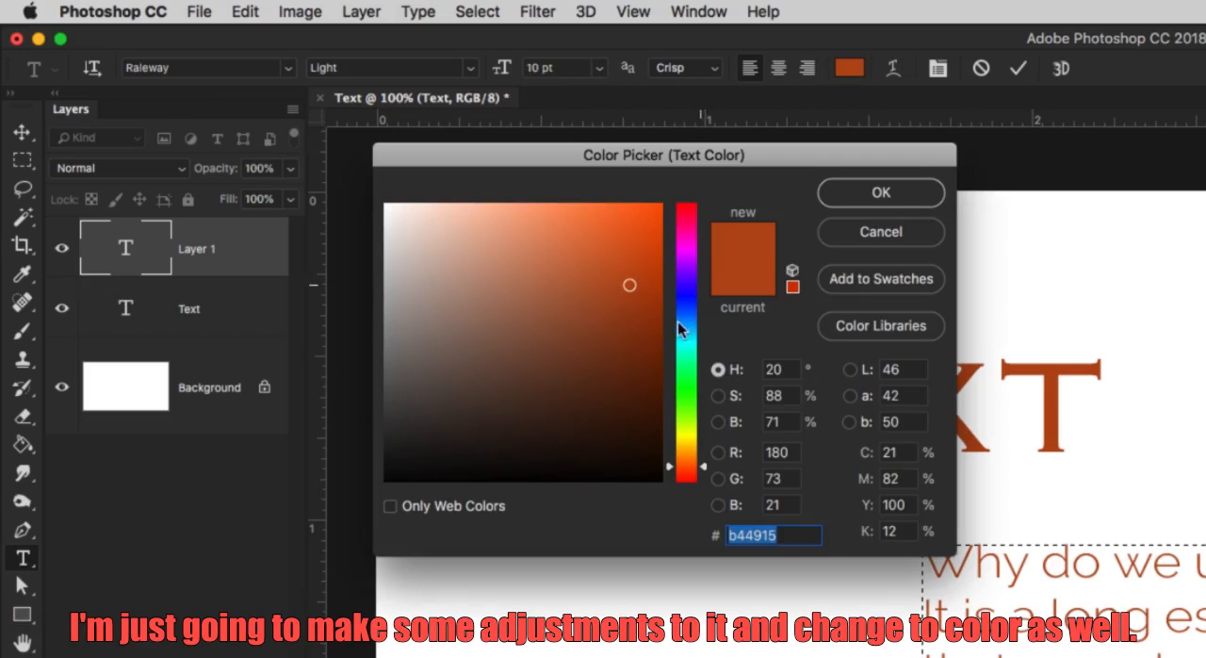
pyautogui.moveTo(601, 381); pyautogui.dragTo(371, 364)
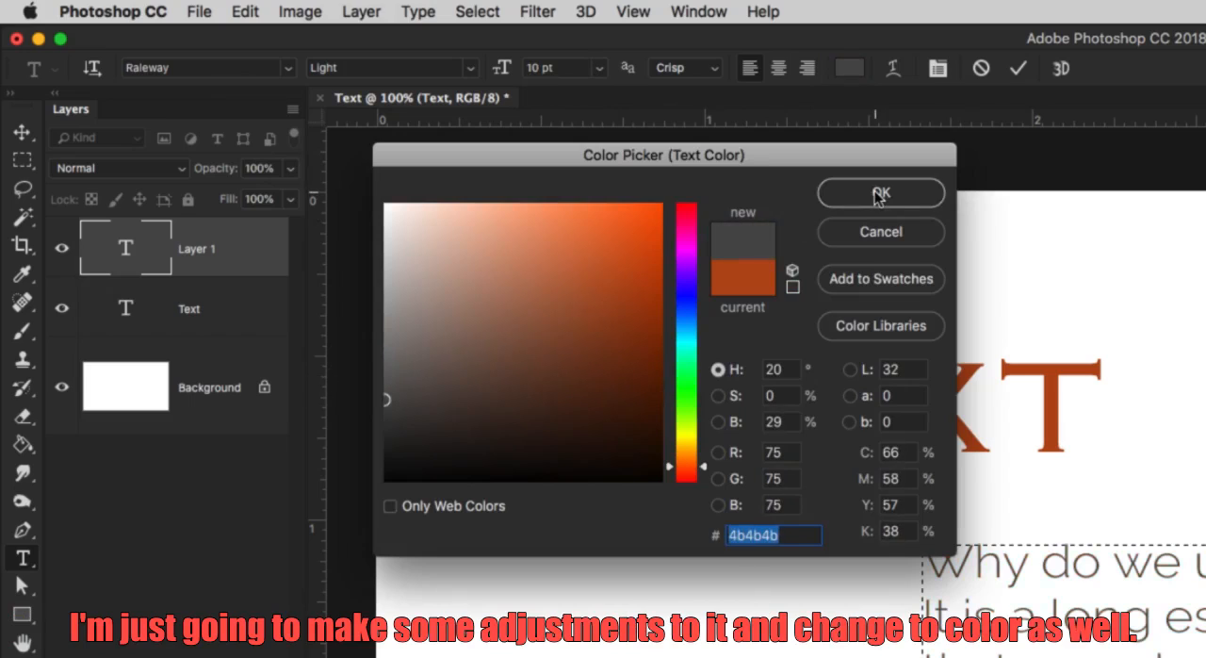
pyautogui.click(876, 192)
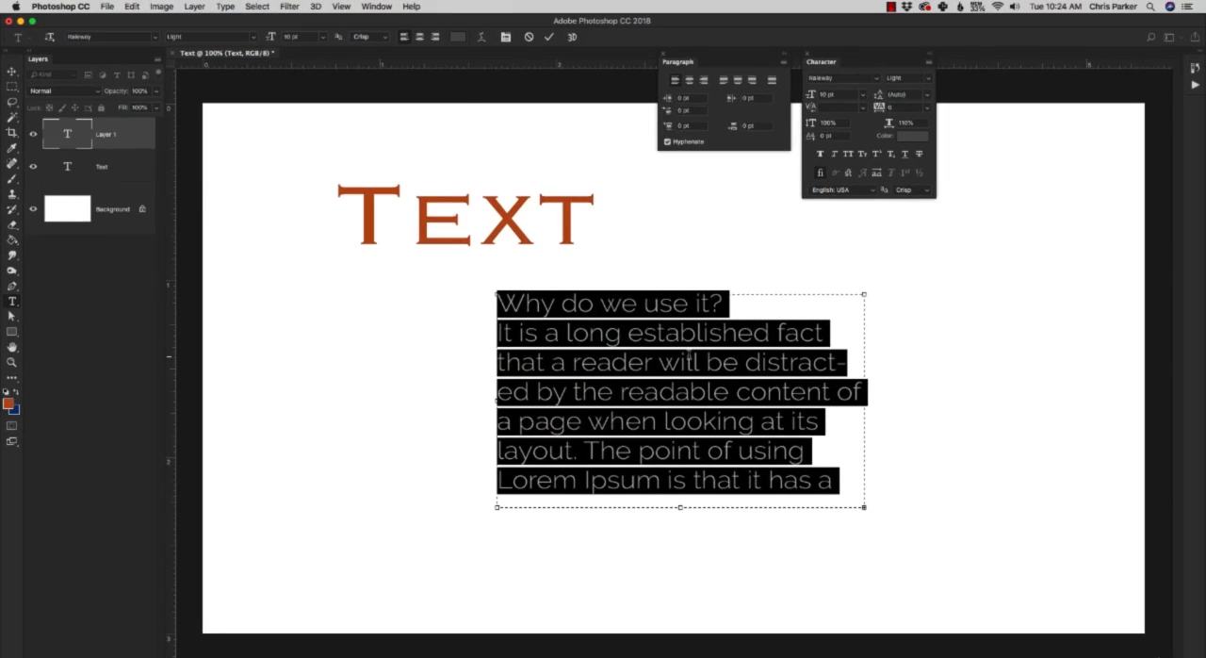
pyautogui.click(696, 355)
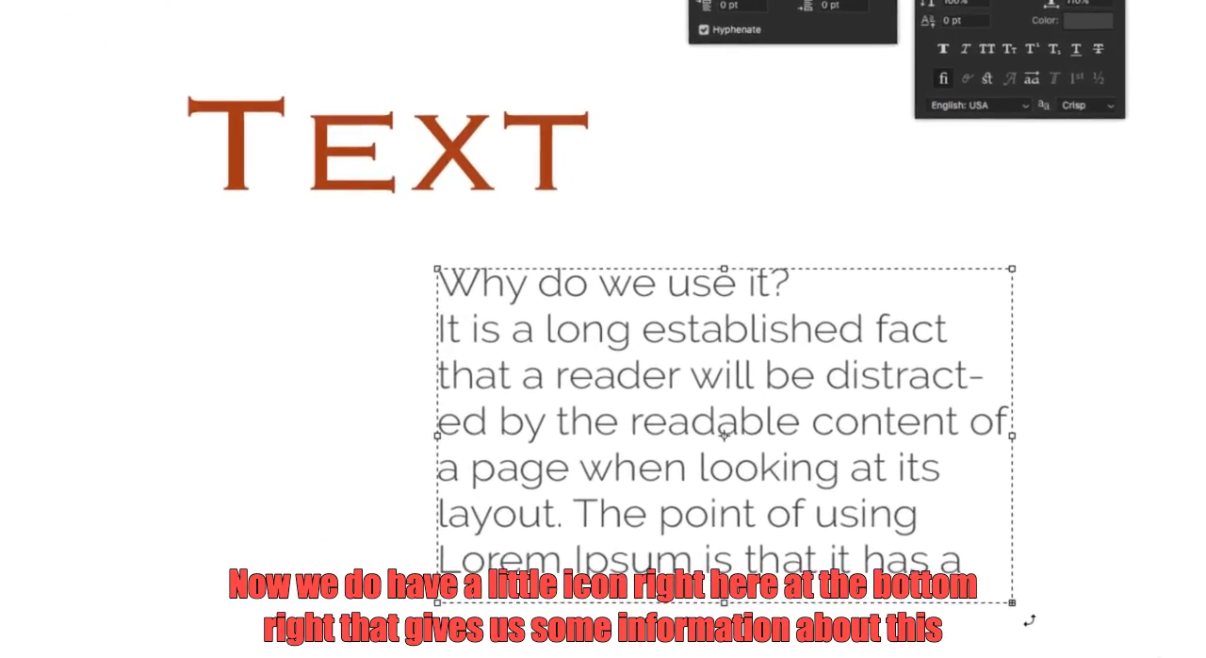
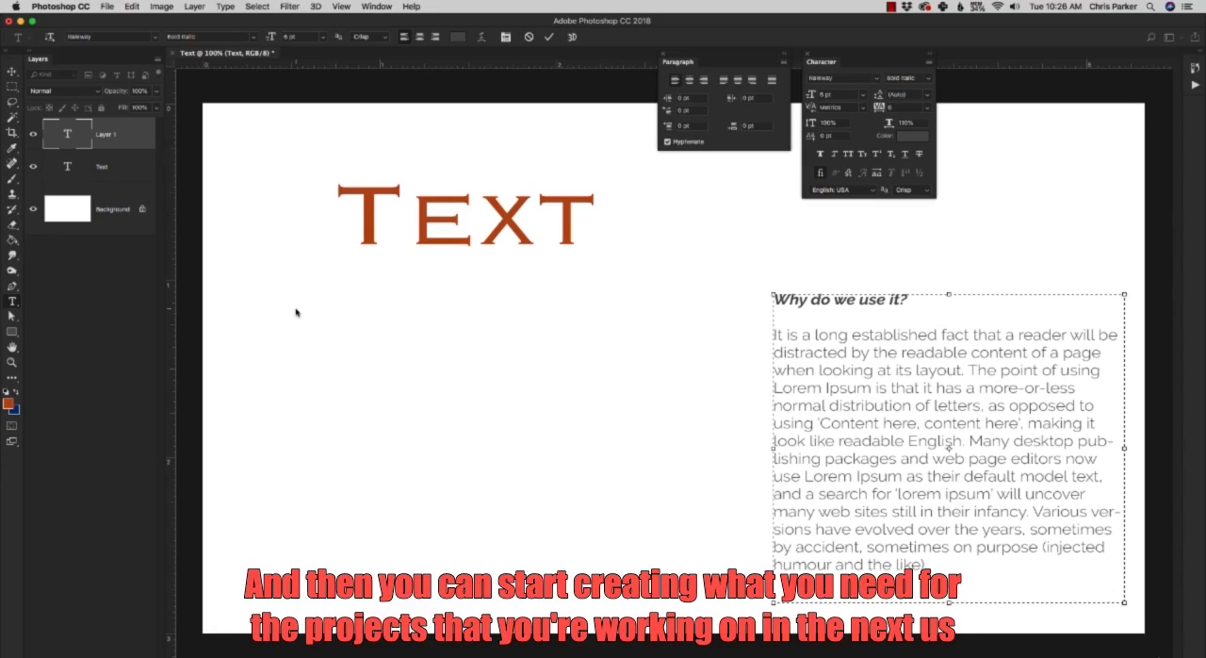
pyautogui.click(296, 312)
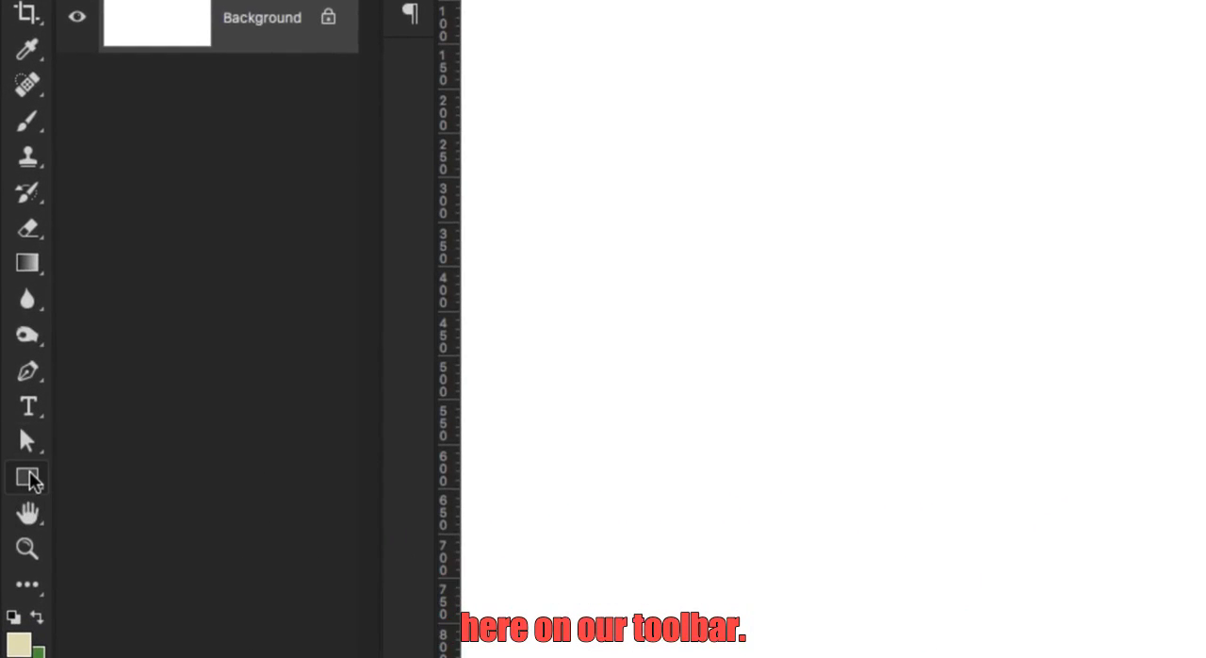
# Draw a rectangle about 471 by 143 px on the blank canvas with the Rectangle Tool, starting near 200 px on both rulers.
pyautogui.click(30, 477)
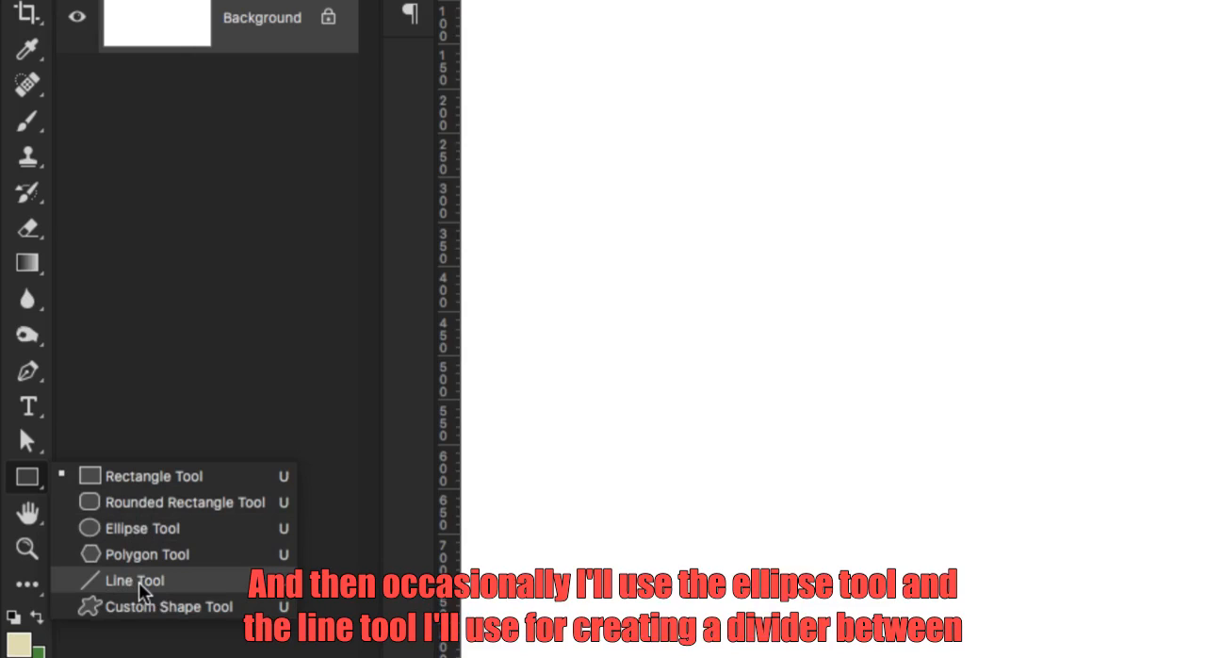
pyautogui.click(155, 481)
pyautogui.moveTo(640, 114); pyautogui.dragTo(1058, 241)
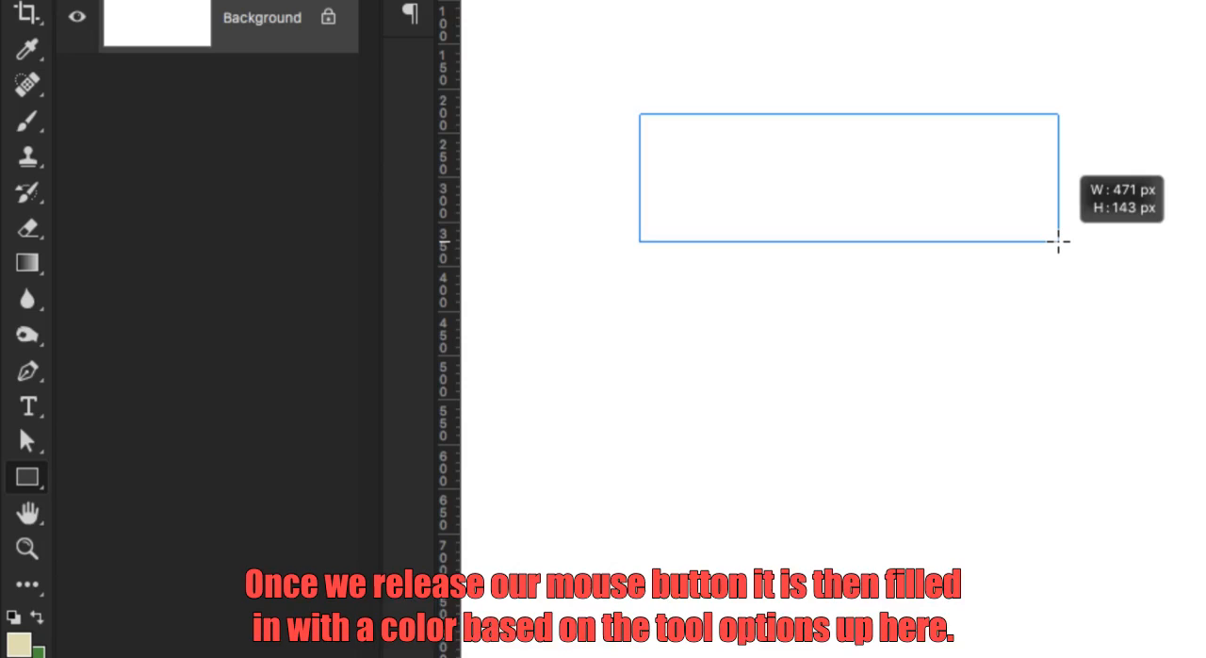
pyautogui.moveTo(1058, 242); pyautogui.dragTo(1058, 241)
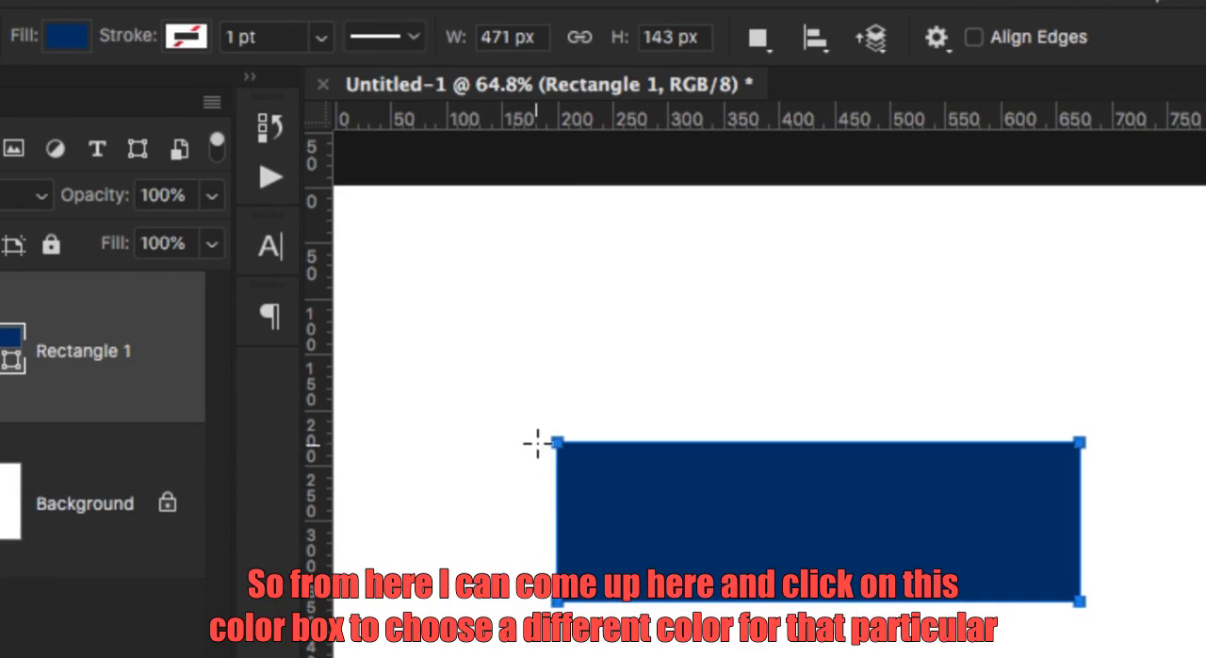
# Fill the rectangle with yellow and give it a black stroke about 17.89 pt wide.
pyautogui.click(66, 40)
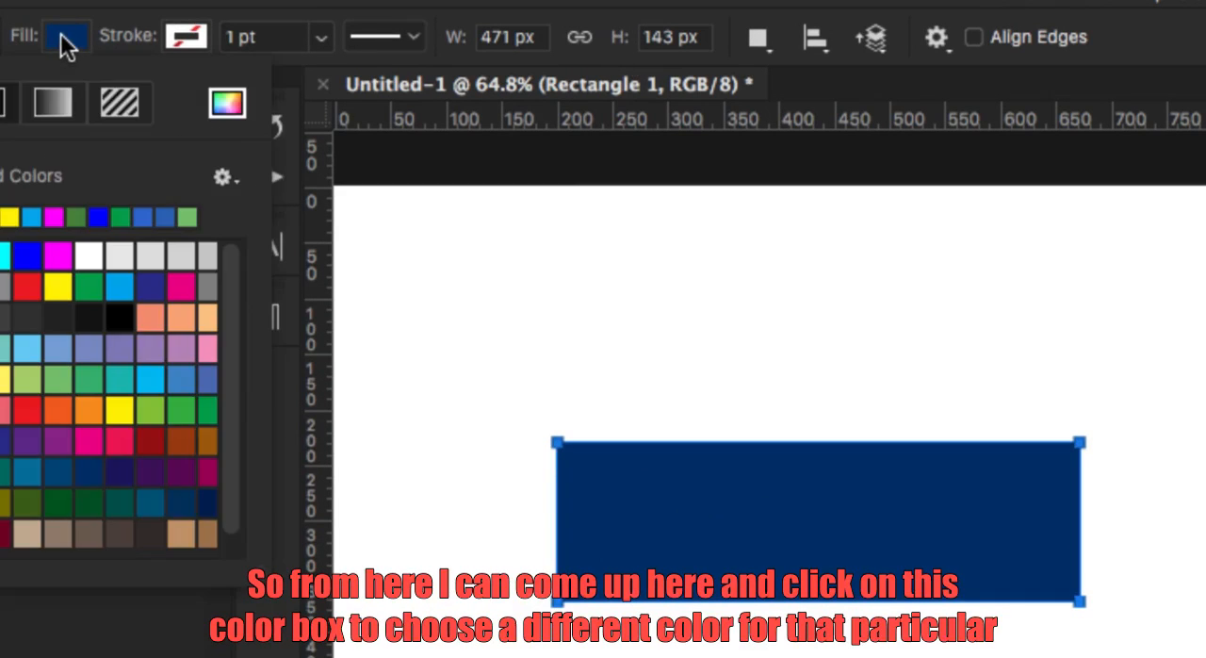
pyautogui.click(121, 408)
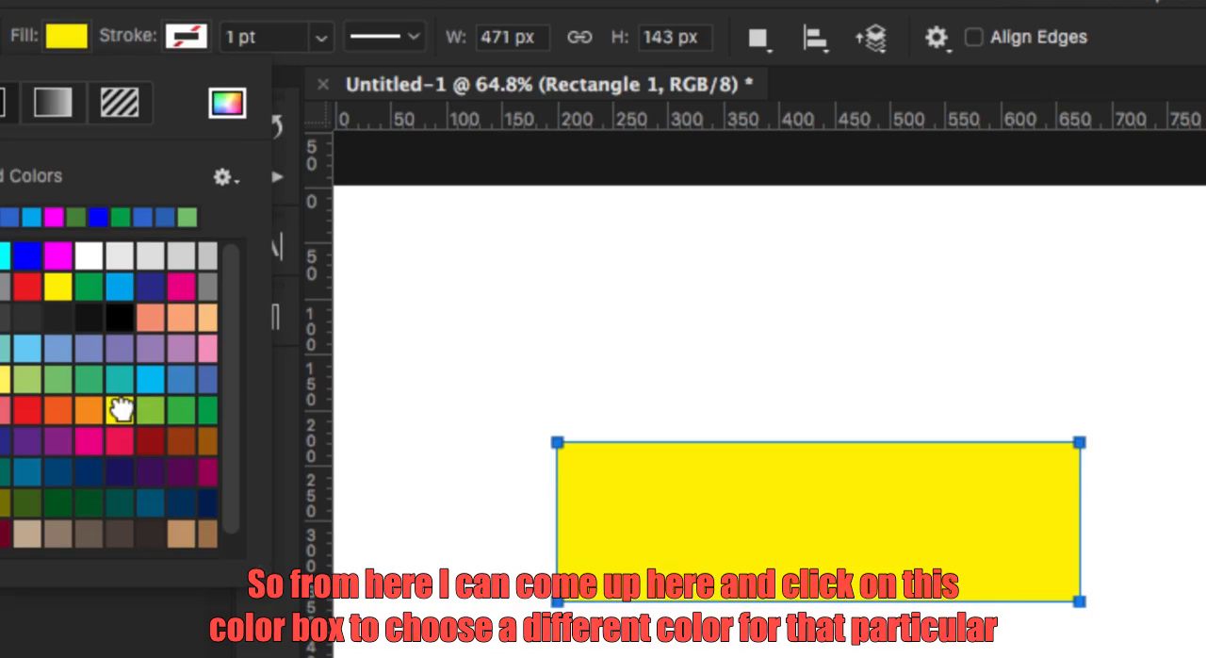
pyautogui.click(192, 37)
pyautogui.click(239, 316)
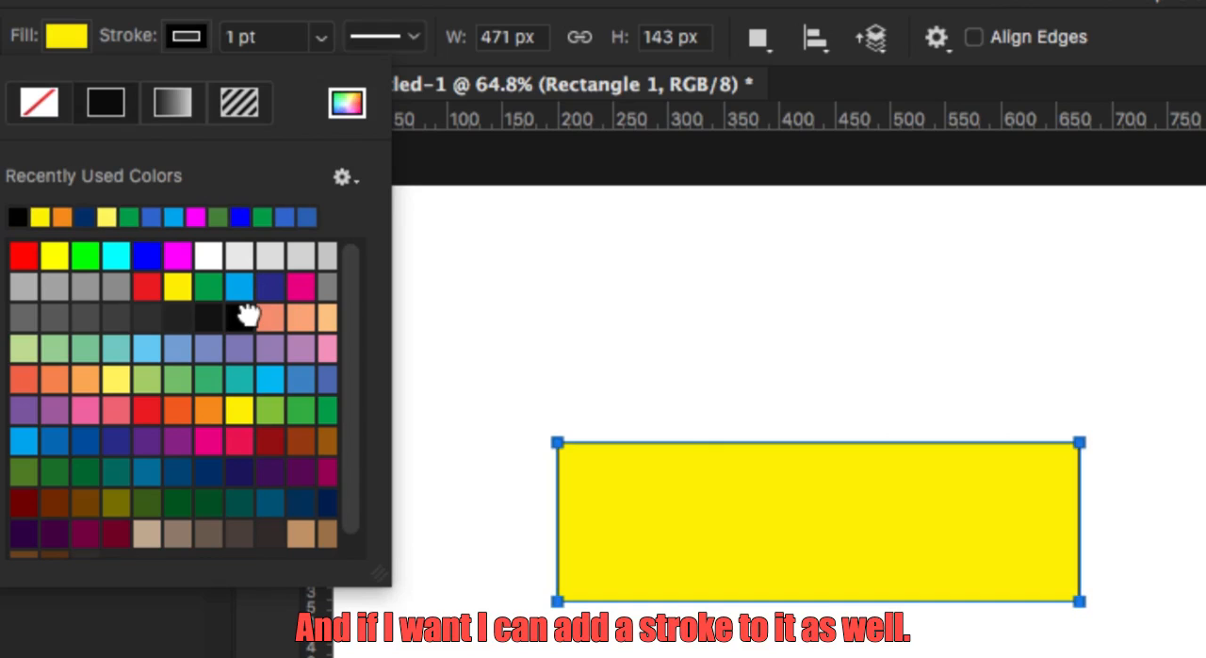
pyautogui.click(321, 38)
pyautogui.moveTo(309, 79); pyautogui.dragTo(364, 82)
# Try the dotted stroke style on the rectangle and return it to the solid line.
pyautogui.click(406, 37)
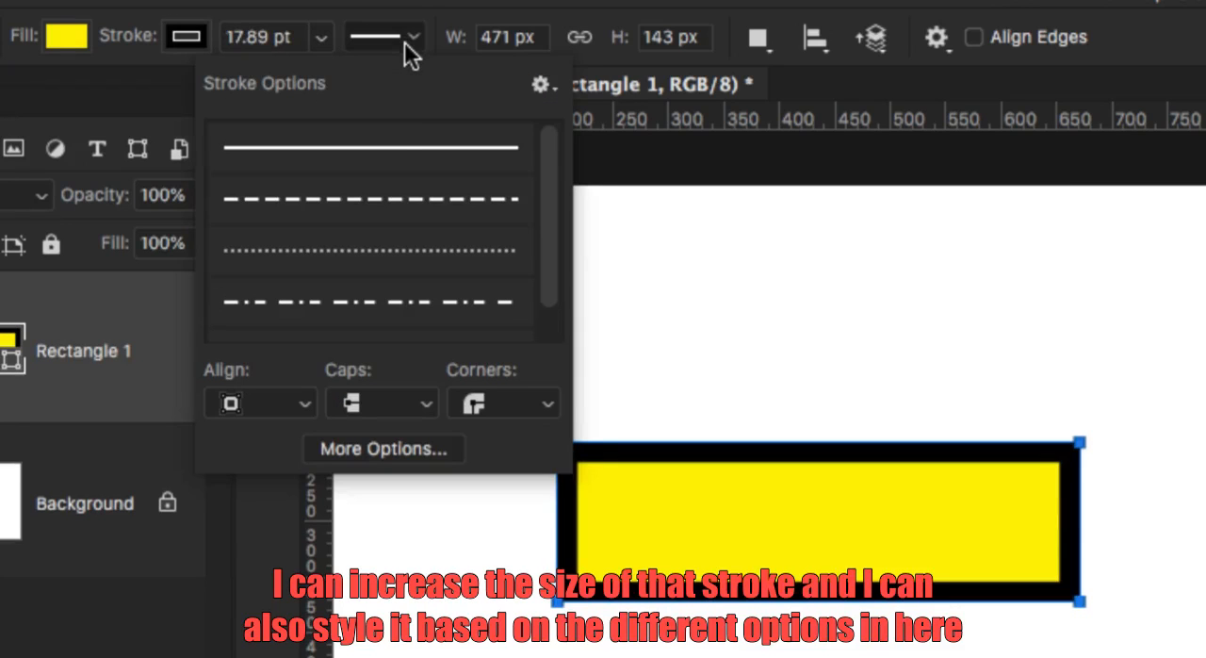
pyautogui.click(377, 252)
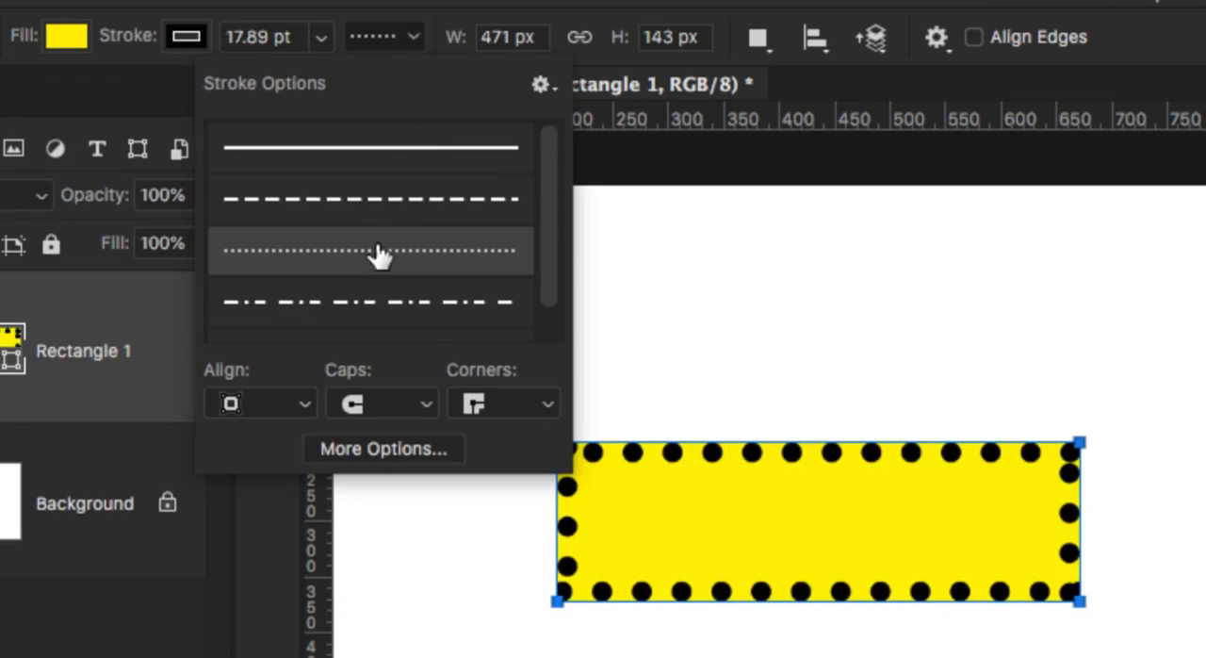
pyautogui.doubleClick(377, 151)
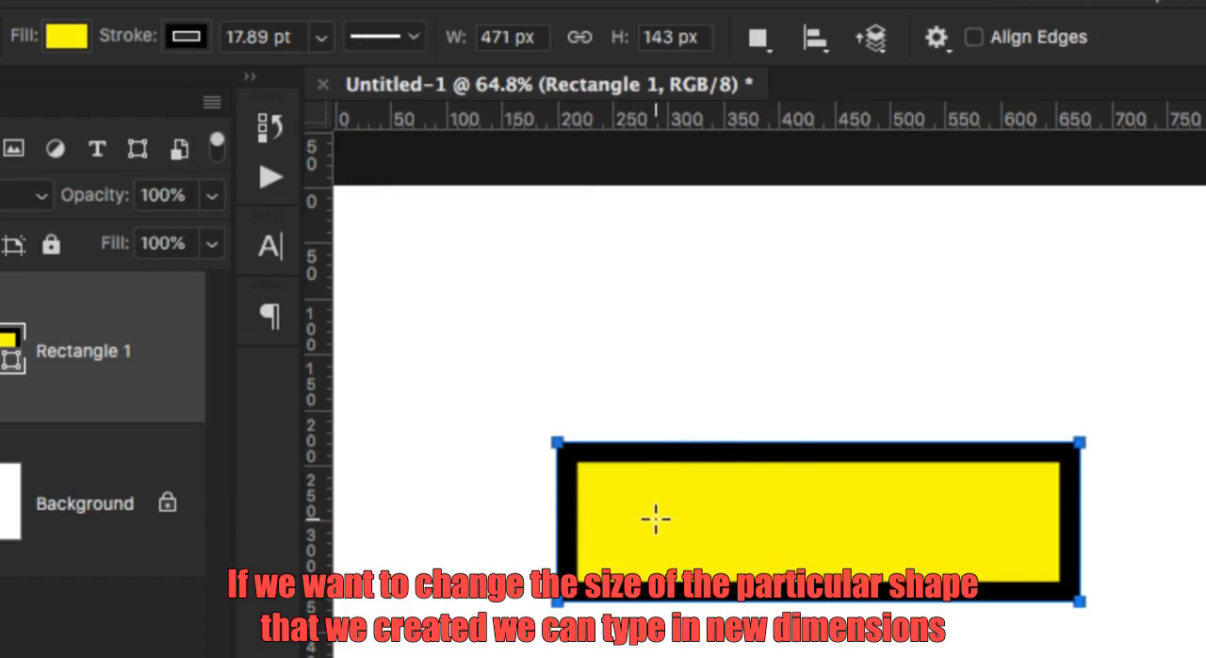
# Set the rectangle's width and height to 500 px each to make it a square.
pyautogui.doubleClick(497, 38)
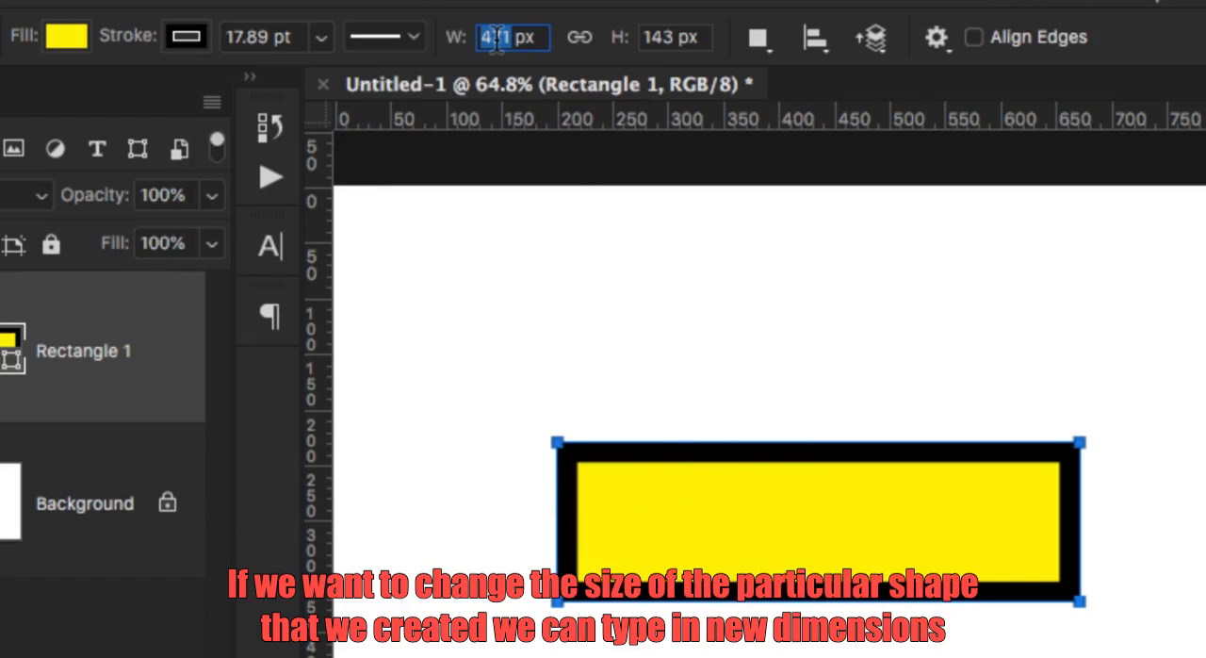
pyautogui.write('500')
pyautogui.press('Tab')
pyautogui.write('500')
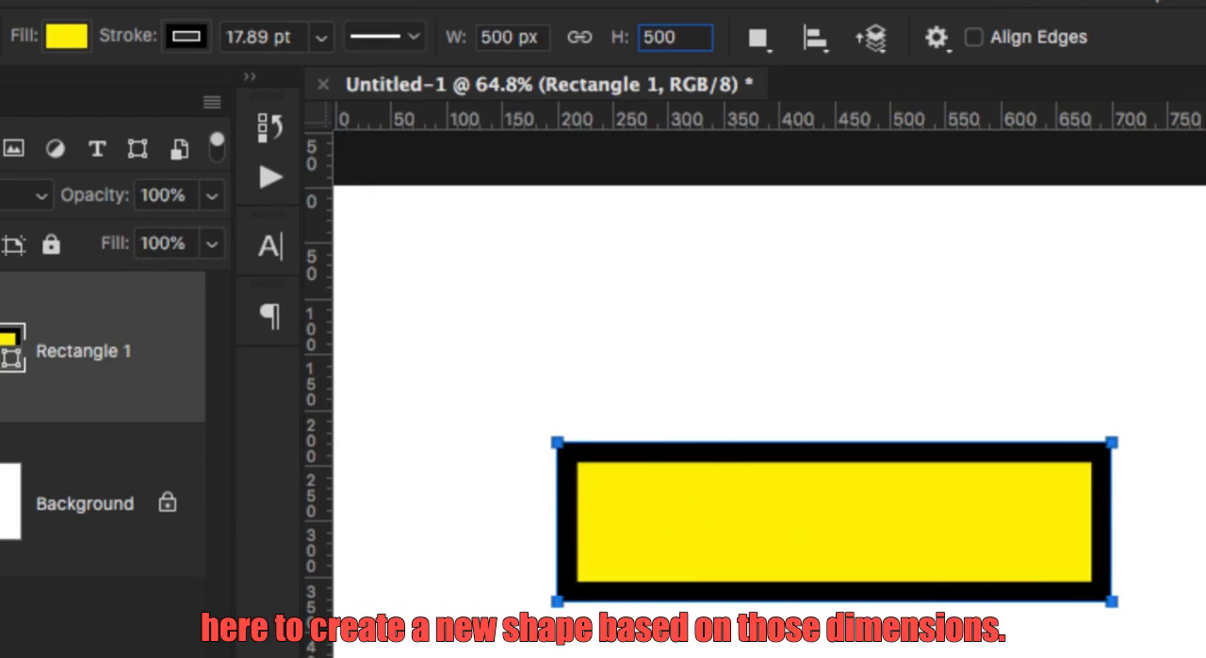
pyautogui.press('Tab')
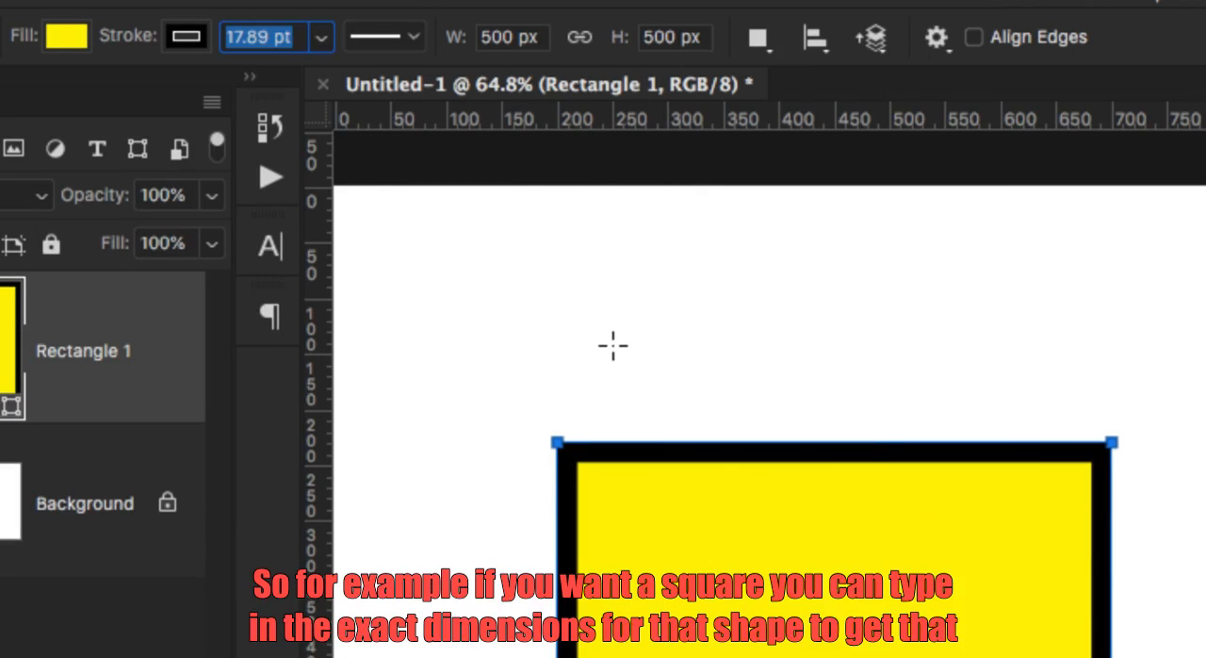
pyautogui.doubleClick(497, 36)
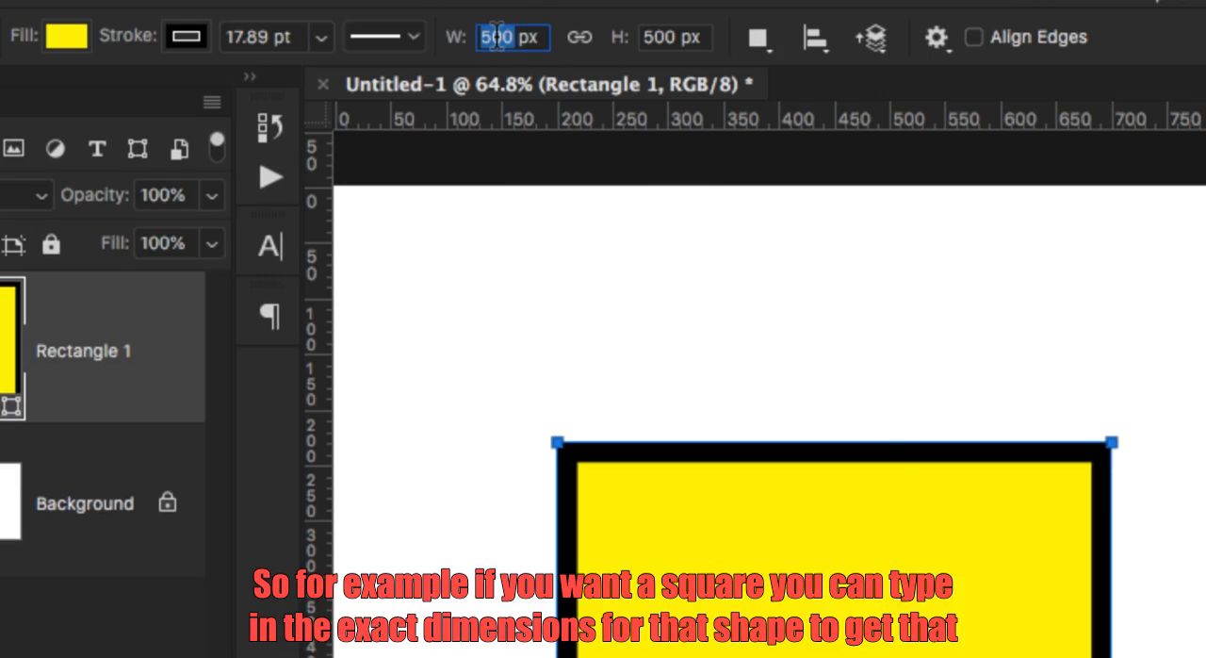
pyautogui.doubleClick(660, 33)
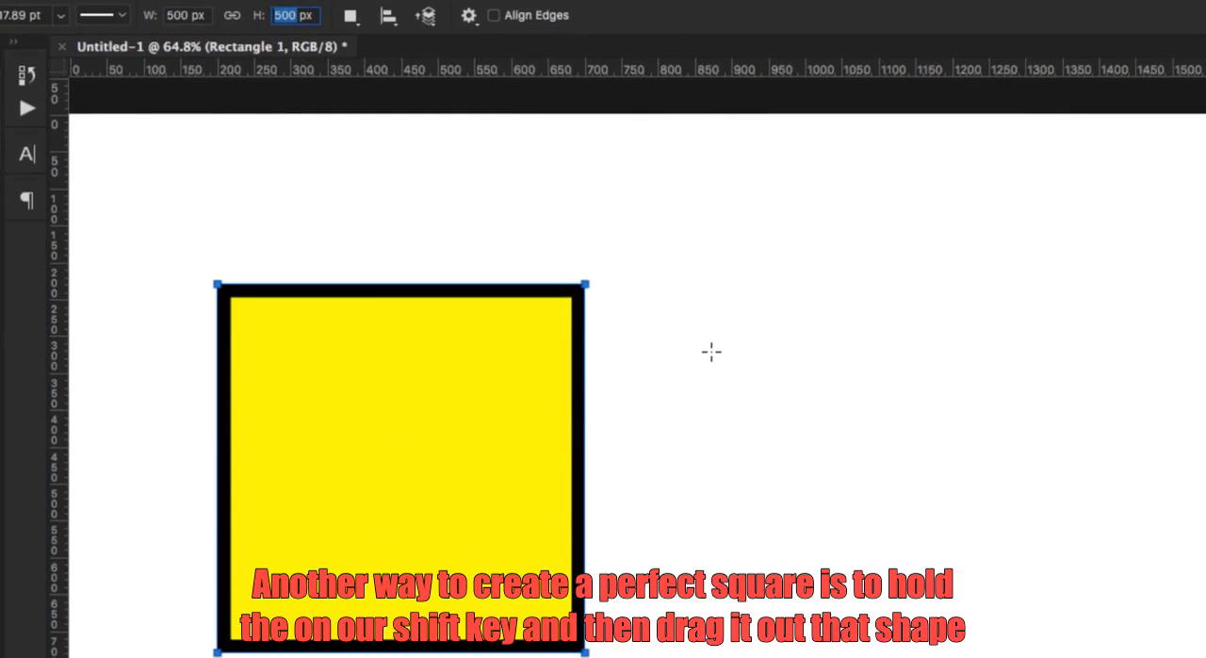
# Draw a second square about 375 px wide beside the first on the same shape layer, and toggle that layer's visibility off and on.
pyautogui.press('shift')
pyautogui.moveTo(738, 338); pyautogui.dragTo(1013, 651)
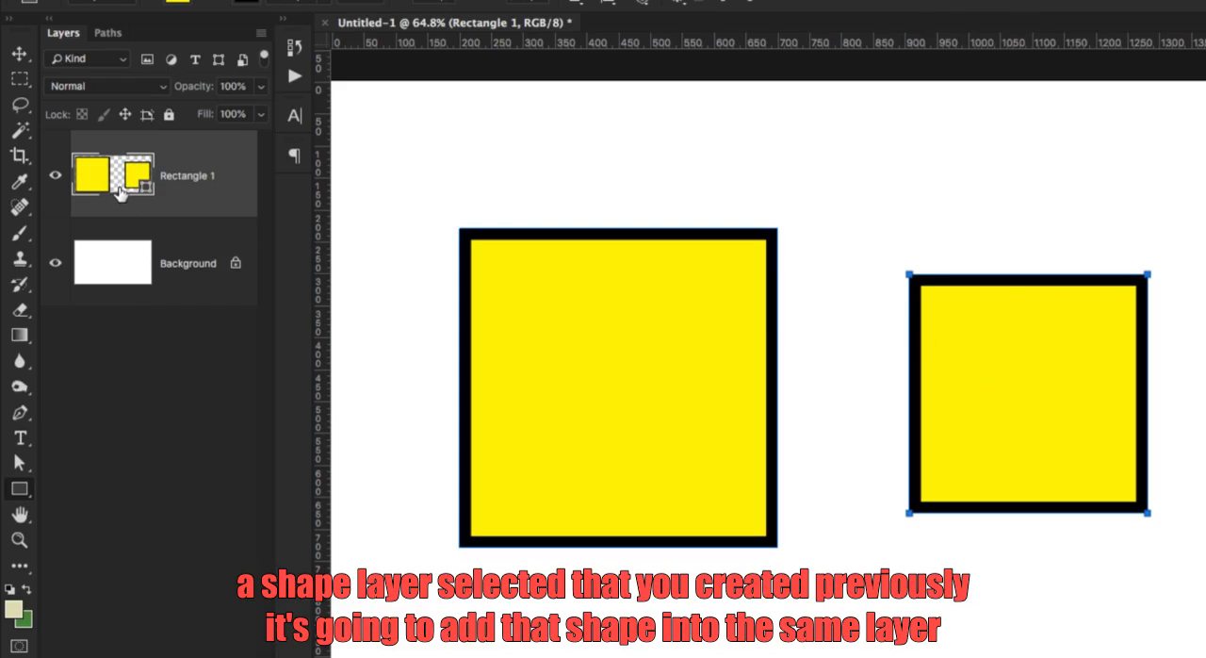
pyautogui.click(59, 178)
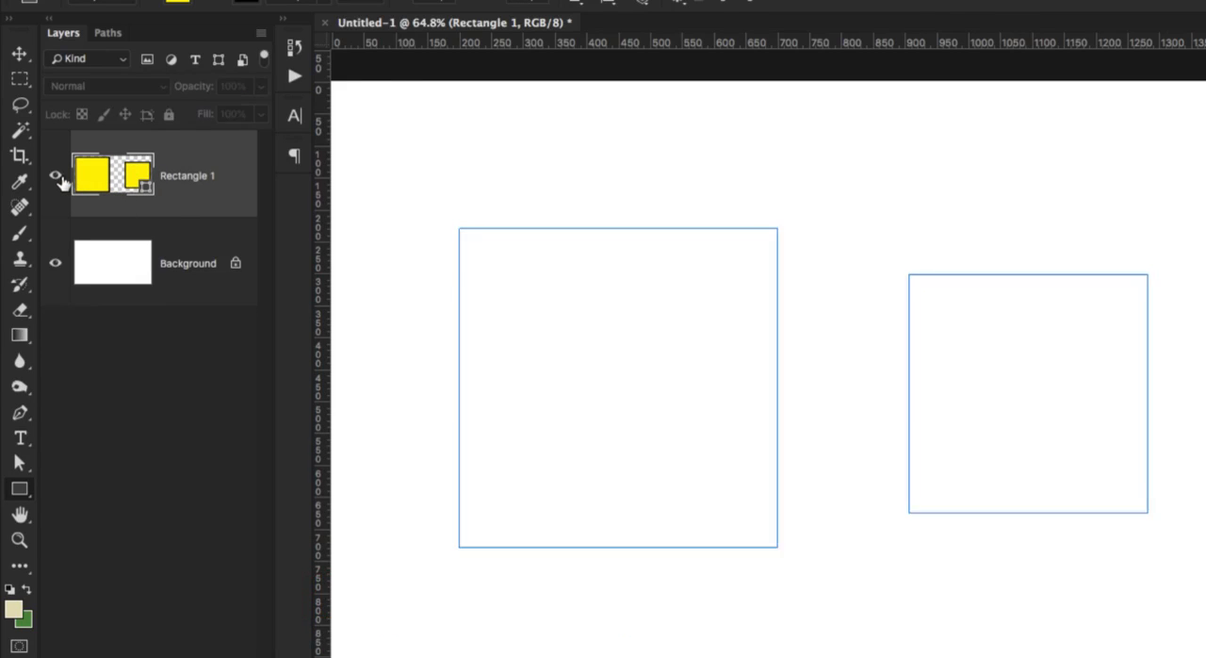
pyautogui.click(58, 178)
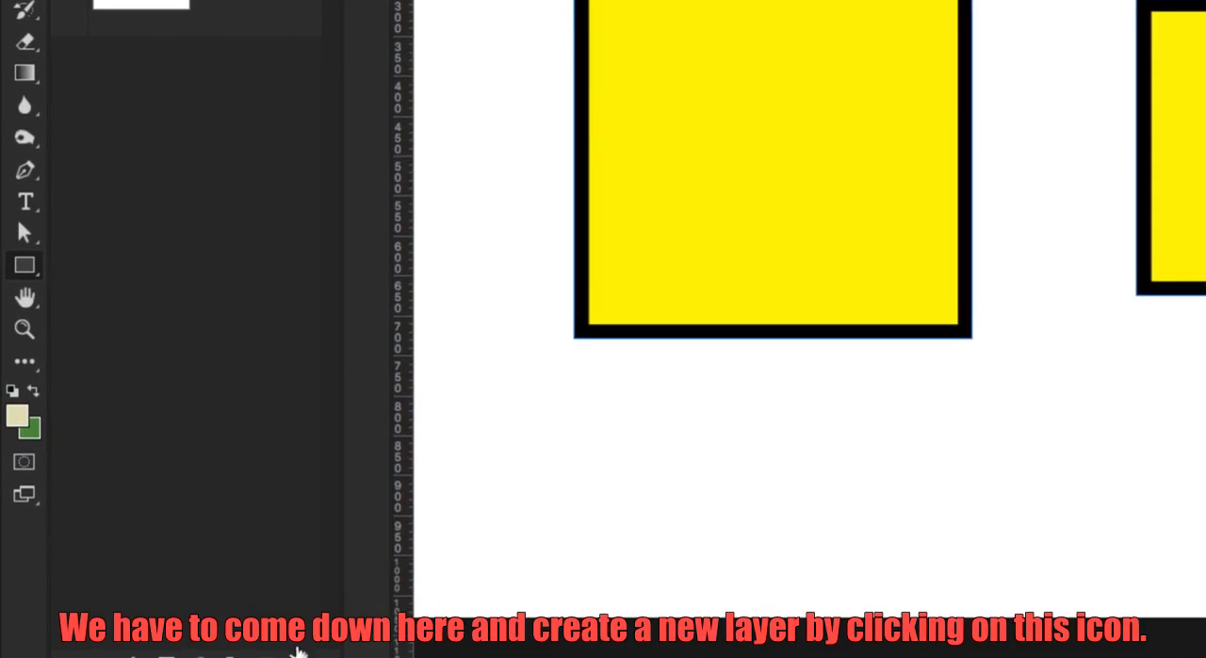
# Create a new layer and draw a square of about 333 px on it, to the right of the yellow squares.
pyautogui.click(267, 652)
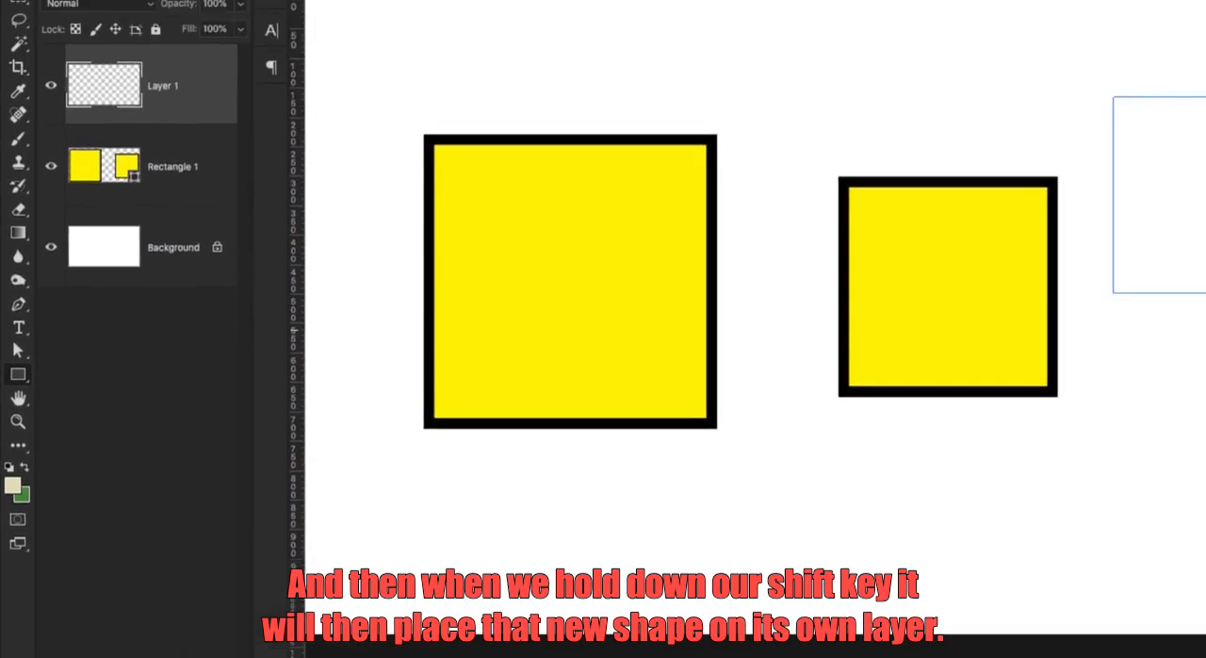
pyautogui.moveTo(927, 195); pyautogui.dragTo(1090, 388)
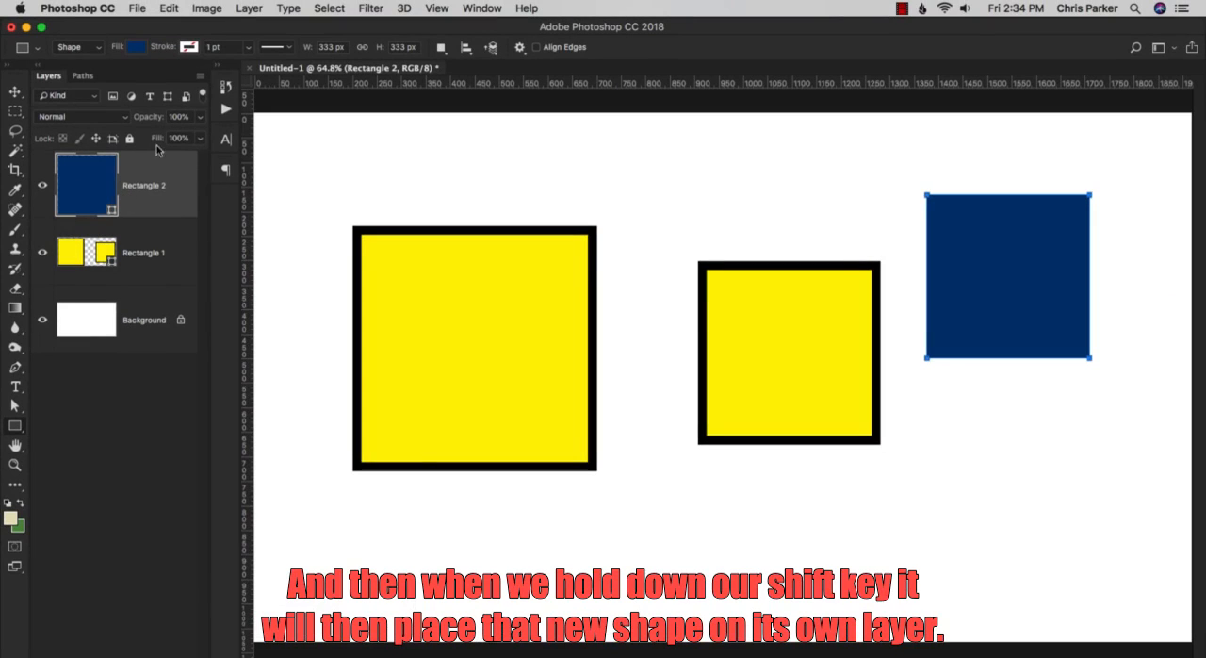
pyautogui.click(140, 186)
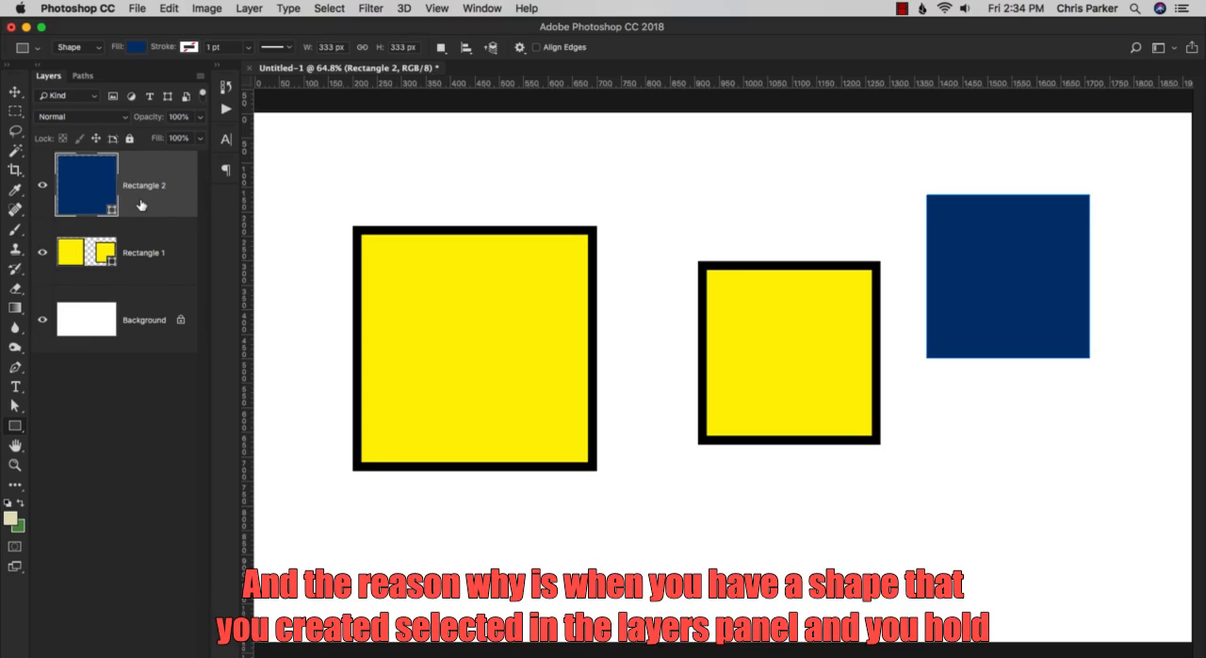
# Examine the shape cursor's add and subtract modes and the path operation options for combining or subtracting shapes.
pyautogui.press('shift')
pyautogui.press('shift')
pyautogui.press('shift')
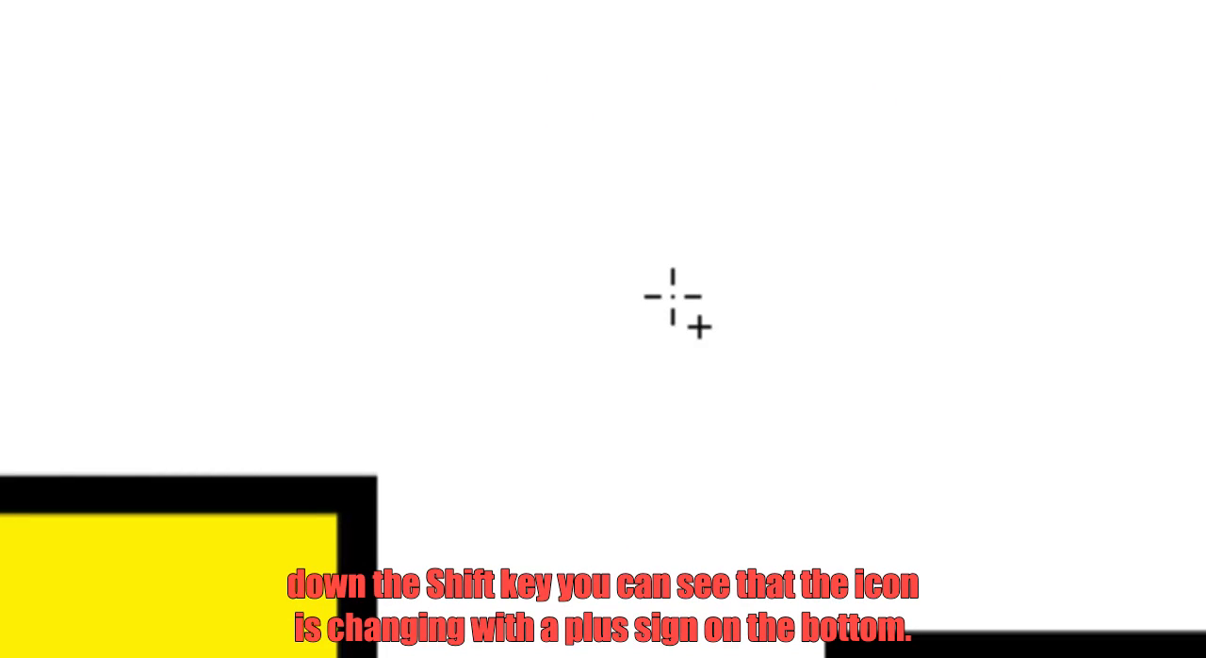
pyautogui.press('shift')
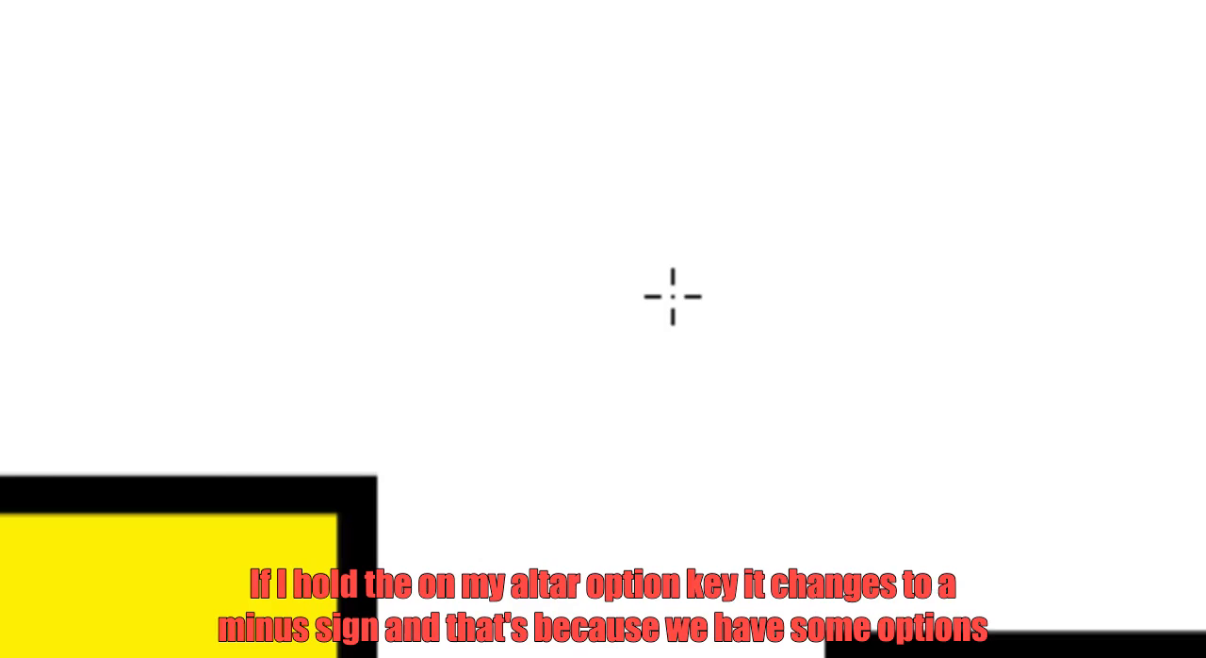
pyautogui.press('alt')
pyautogui.press('alt')
pyautogui.press('alt')
pyautogui.press('alt')
pyautogui.click(85, 69)
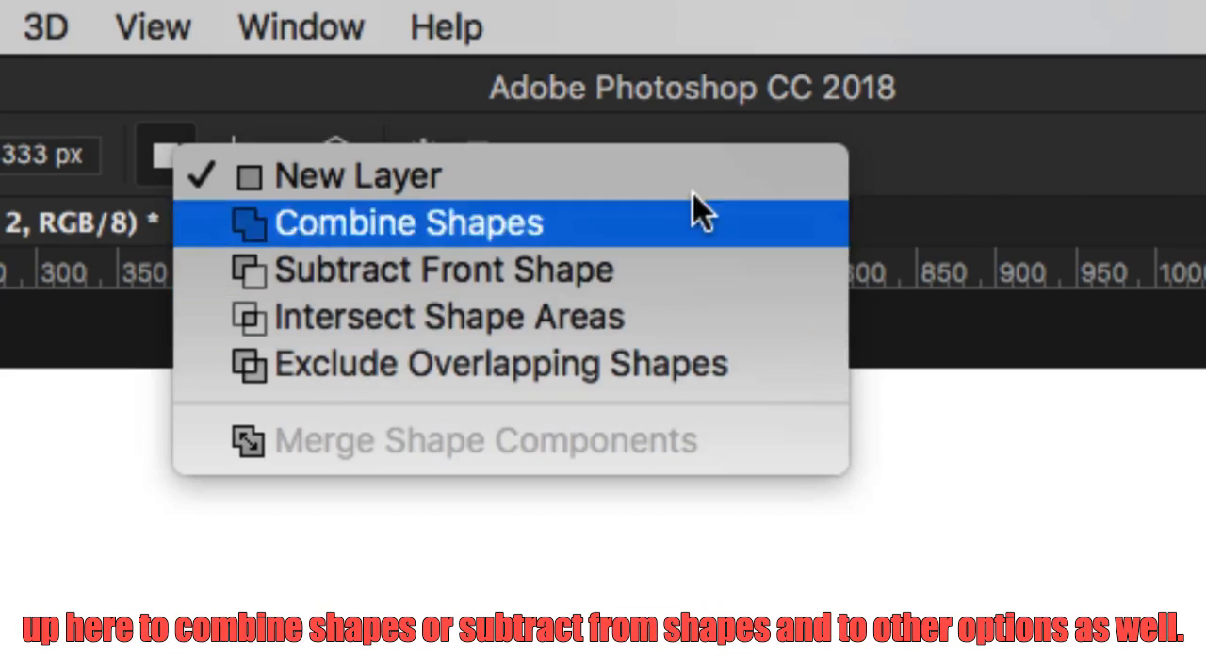
pyautogui.click(1111, 391)
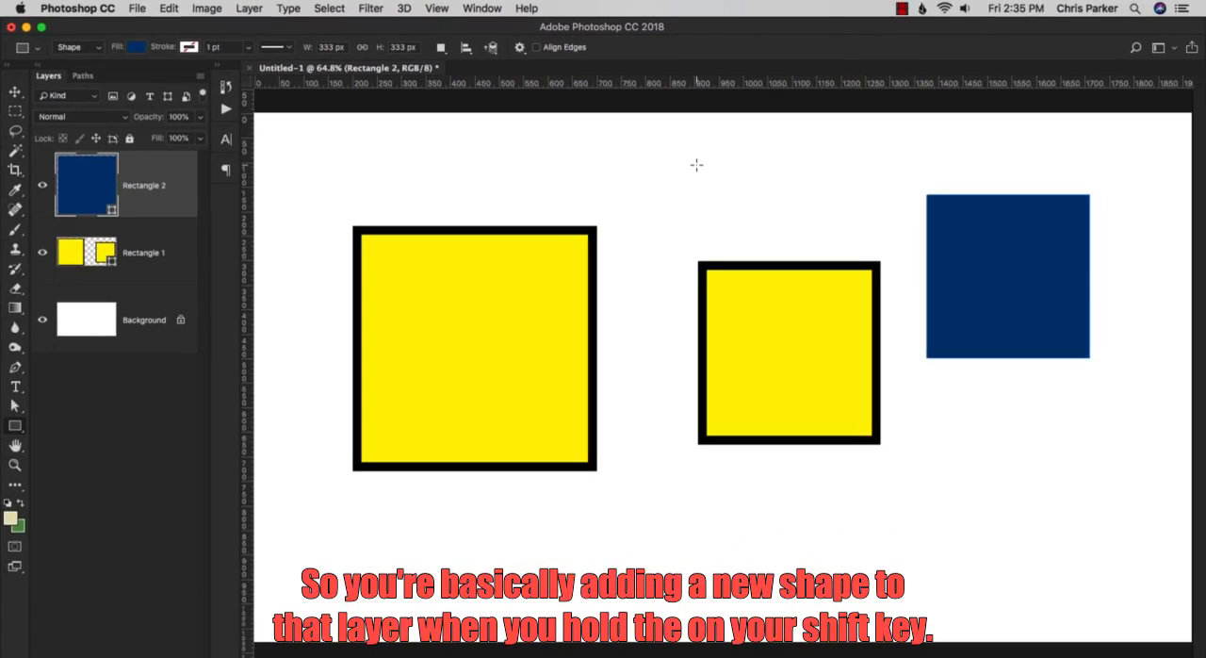
pyautogui.moveTo(696, 165); pyautogui.dragTo(805, 248)
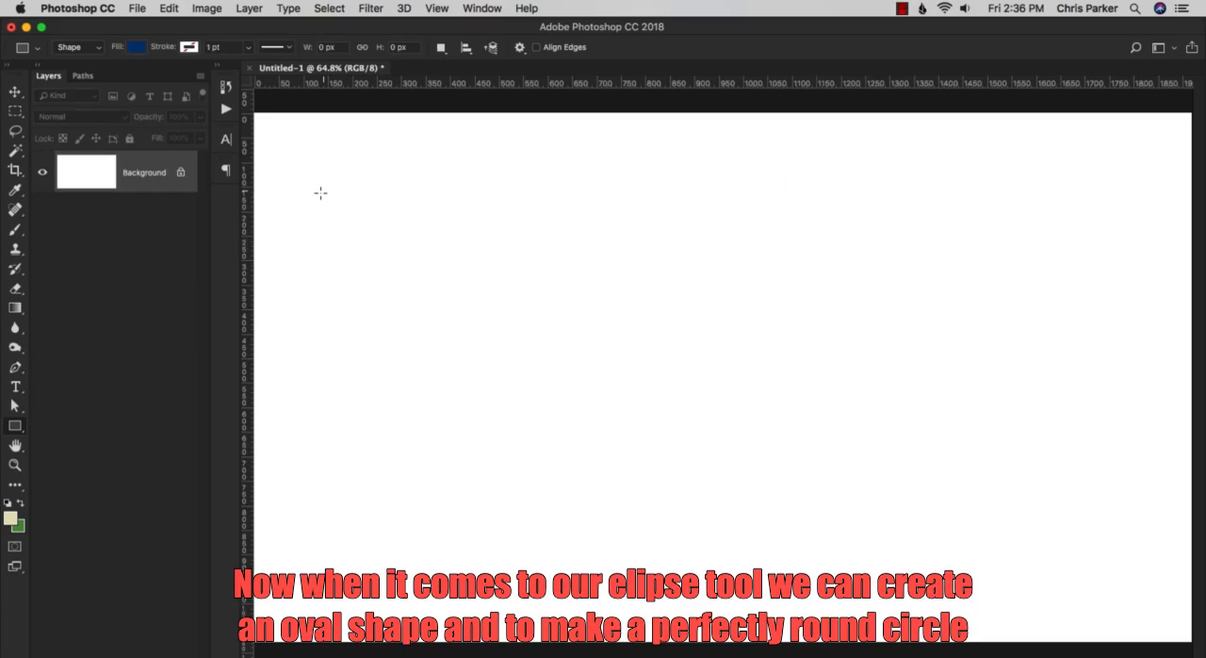
# Draw an oval about 925 by 382 px with the Ellipse Tool and position it in the upper part of the canvas.
pyautogui.moveTo(16, 425); pyautogui.dragTo(75, 453)
pyautogui.moveTo(355, 155); pyautogui.dragTo(581, 247)
pyautogui.press('v')
pyautogui.moveTo(418, 180); pyautogui.dragTo(606, 298)
pyautogui.press('u')
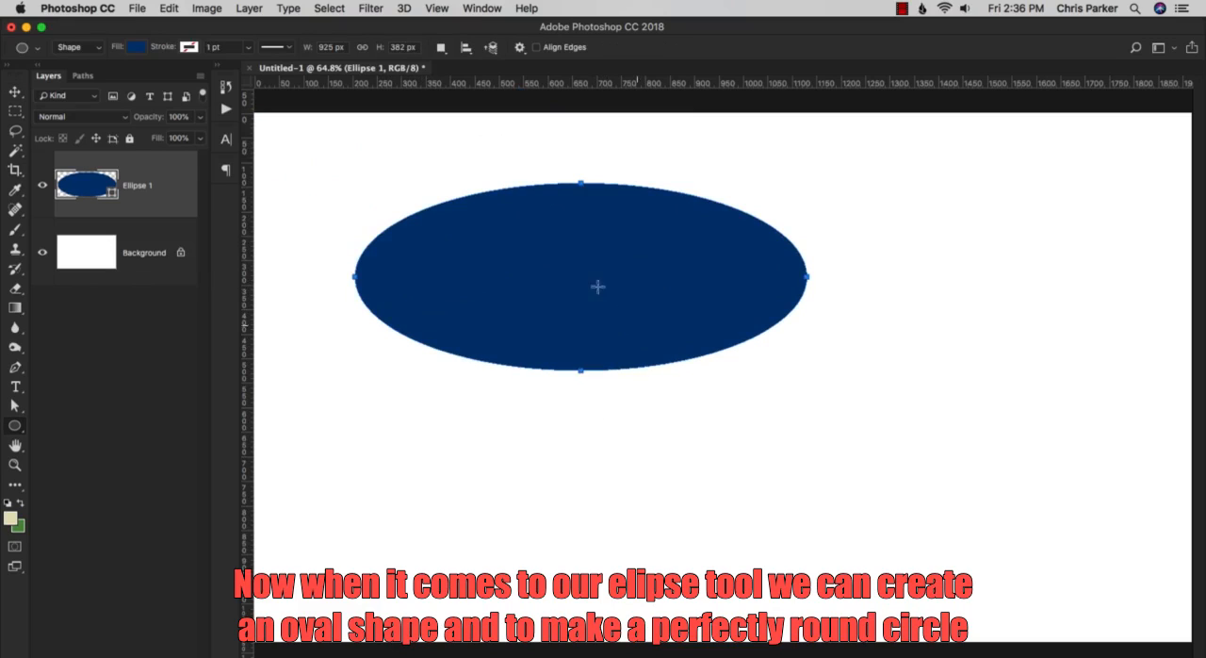
# Draw a perfect circle about 346 px across on a new layer and move it about 139 px right and 103 px down.
pyautogui.press('shift')
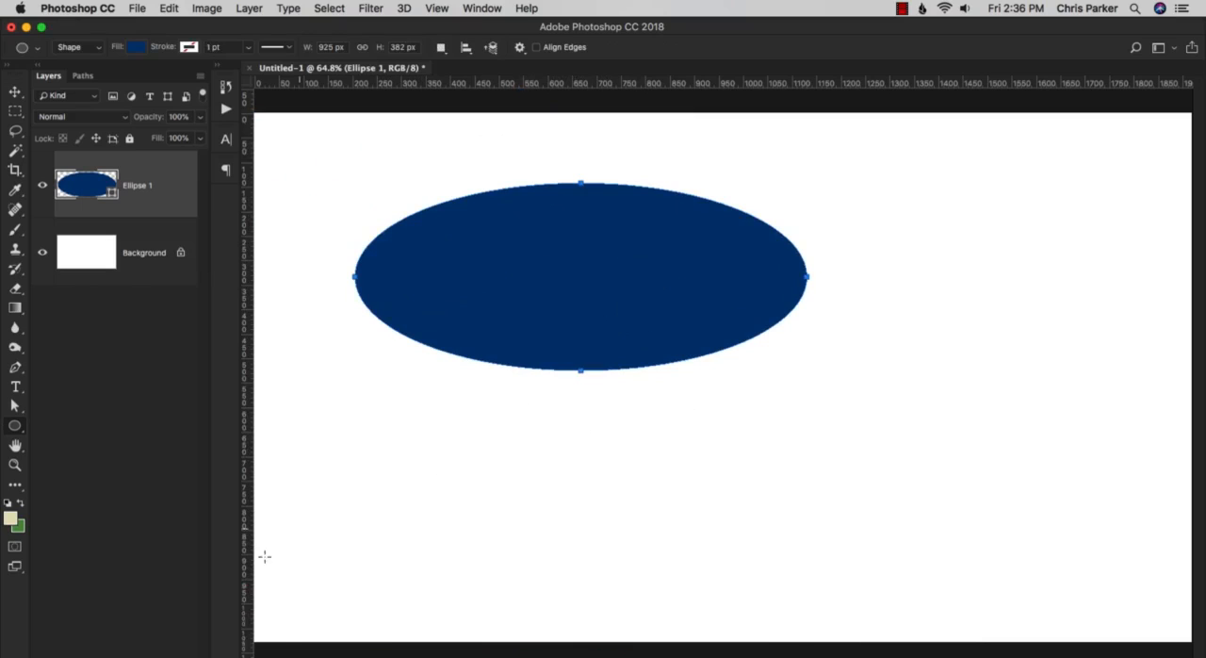
pyautogui.press('super+alt+shift+n')
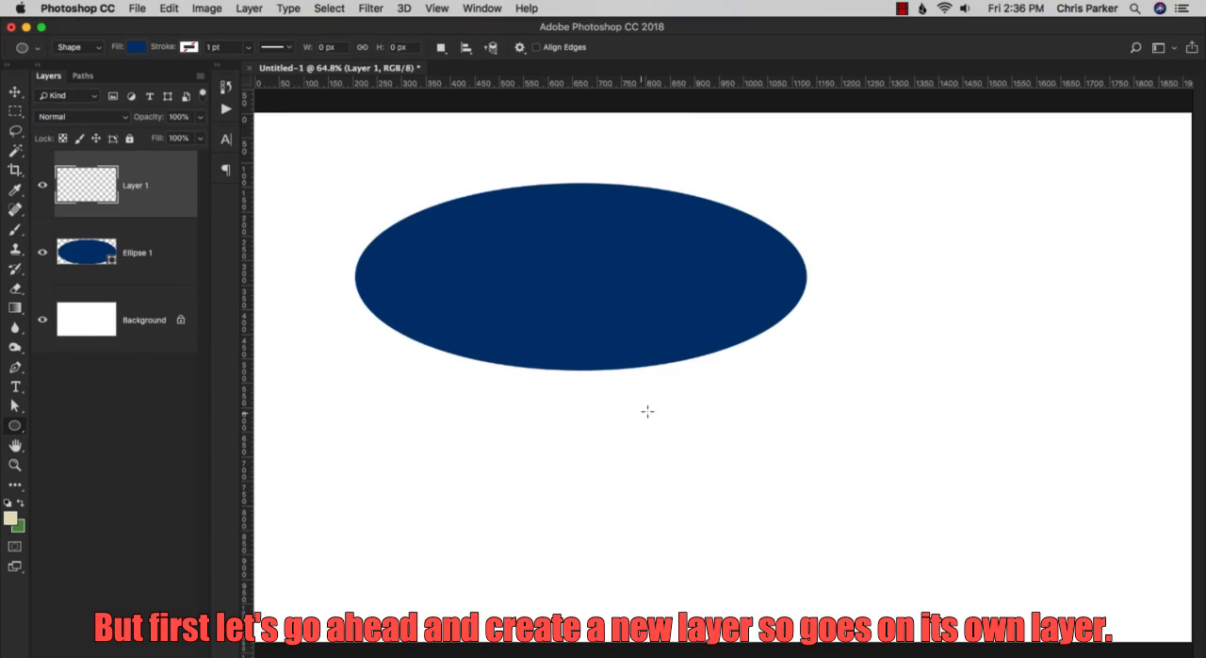
pyautogui.moveTo(611, 434); pyautogui.dragTo(669, 494)
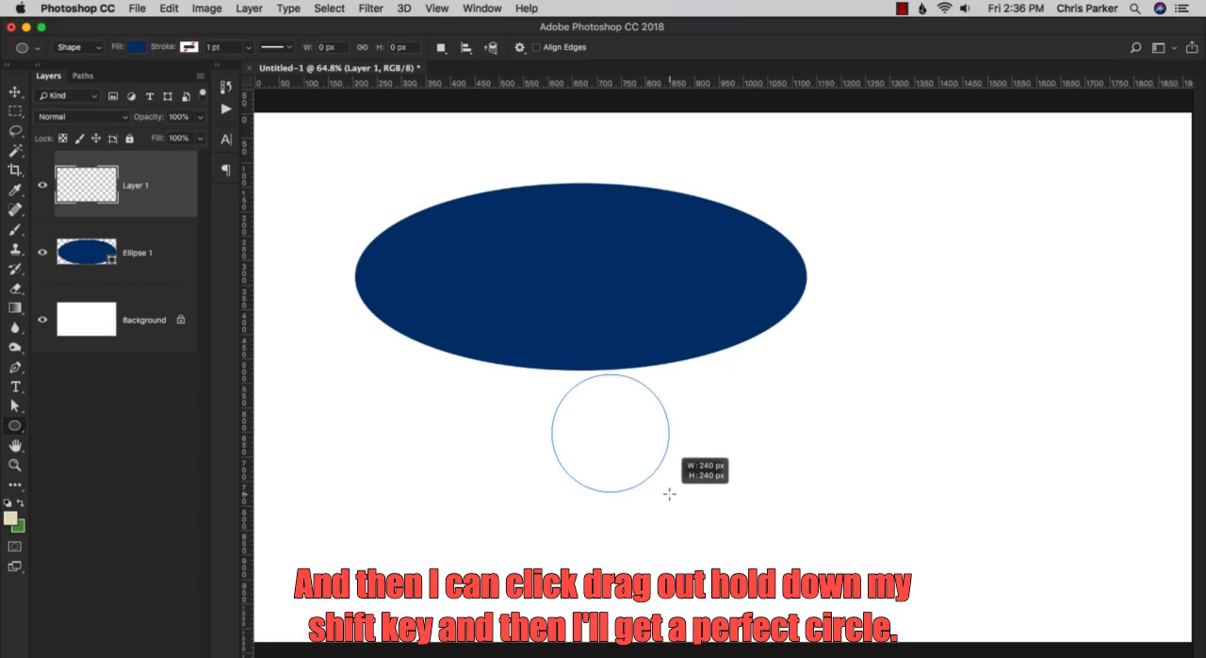
pyautogui.moveTo(698, 512); pyautogui.dragTo(703, 520)
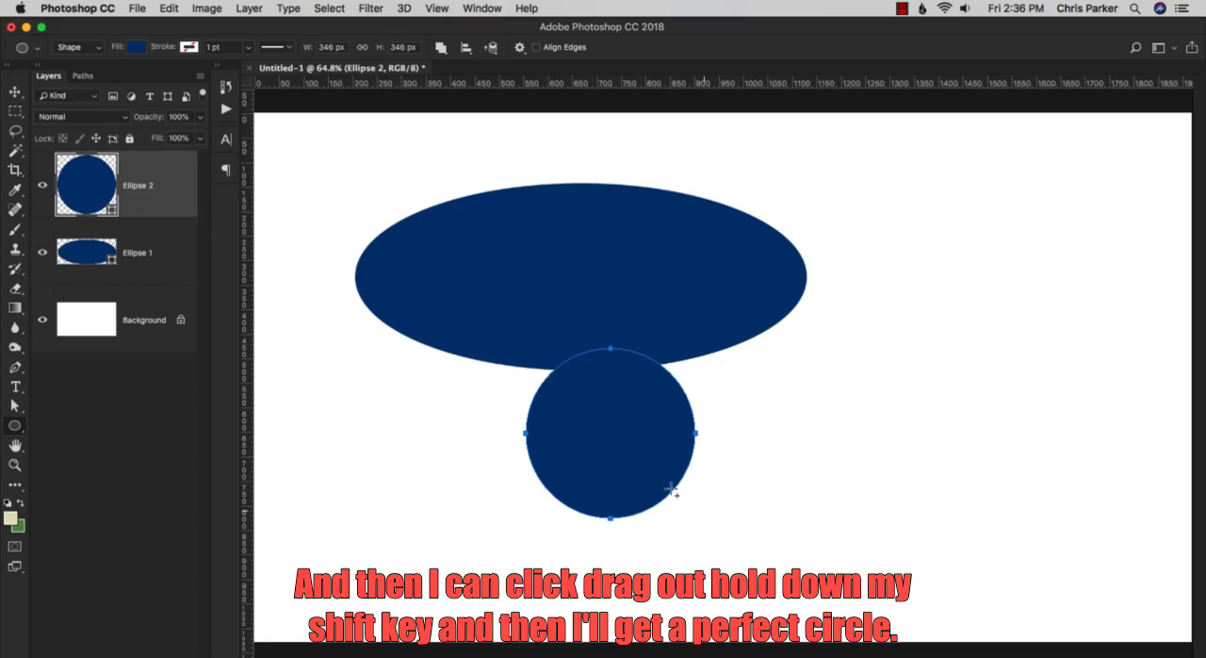
pyautogui.moveTo(614, 425); pyautogui.dragTo(679, 477)
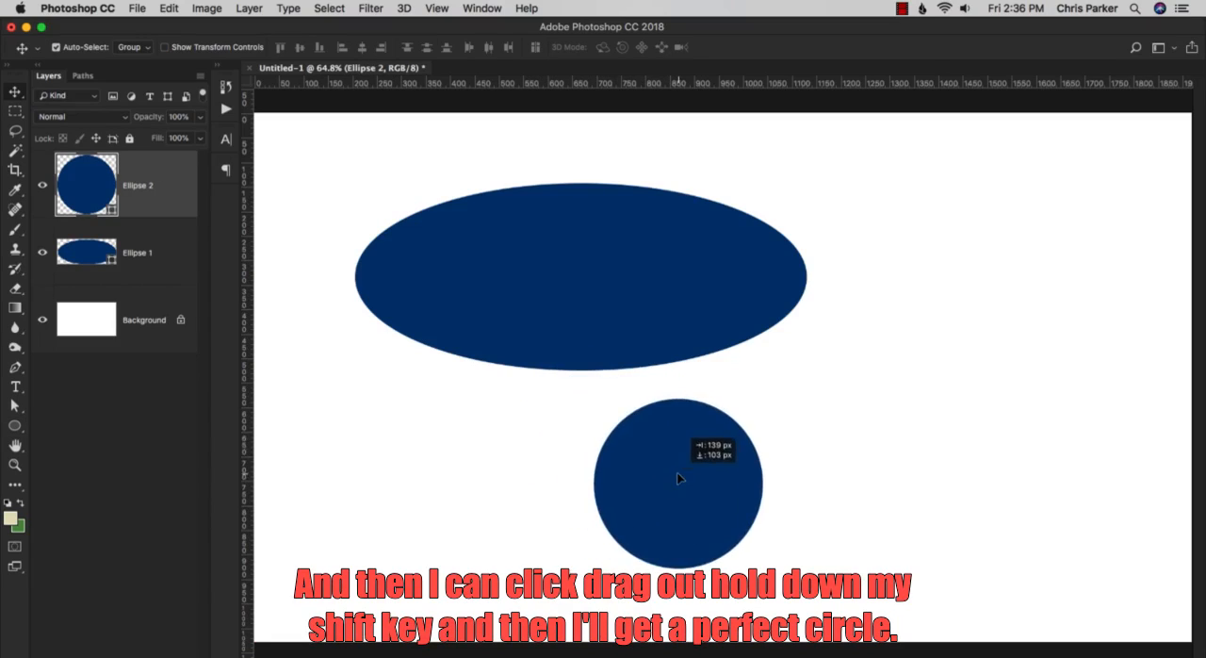